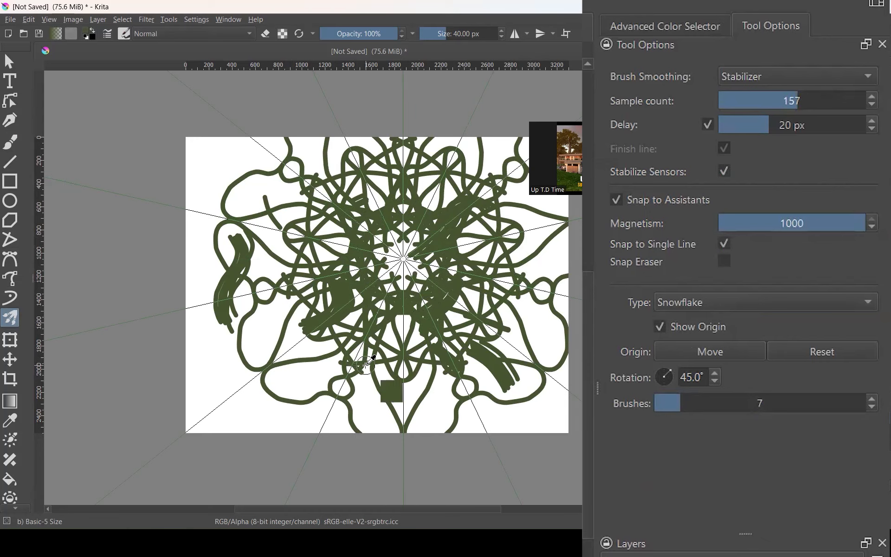
- Undo all the practice brush strokes until the canvas is blank
{"action": "key", "text": "ctrl+z"}
{"action": "key", "text": "ctrl+z"}
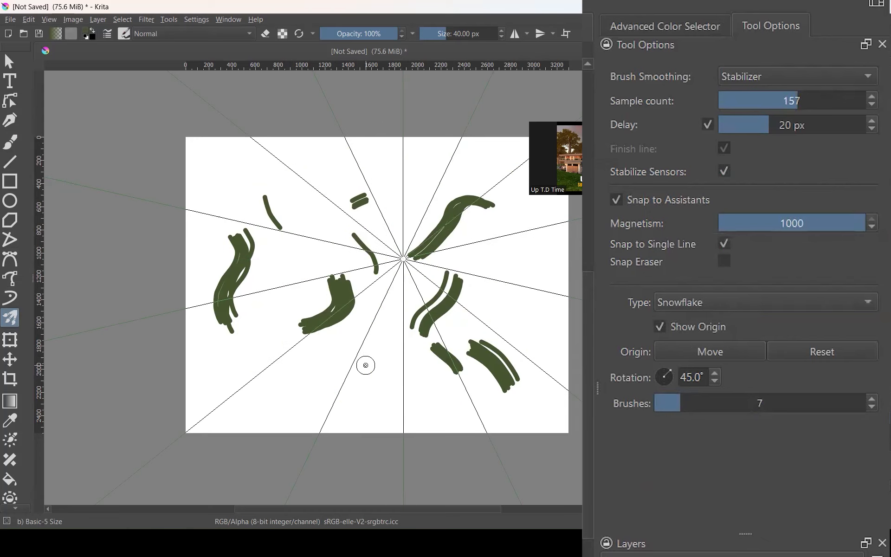
{"action": "key", "text": "ctrl+z"}
{"action": "key", "text": "ctrl+z"}
{"action": "key", "text": "ctrl+z"}
{"action": "key", "text": "ctrl+z"}
{"action": "key", "text": "ctrl+z"}
{"action": "key", "text": "ctrl+z"}
{"action": "key", "text": "ctrl+z"}
{"action": "key", "text": "ctrl+z"}
{"action": "key", "text": "ctrl+z"}
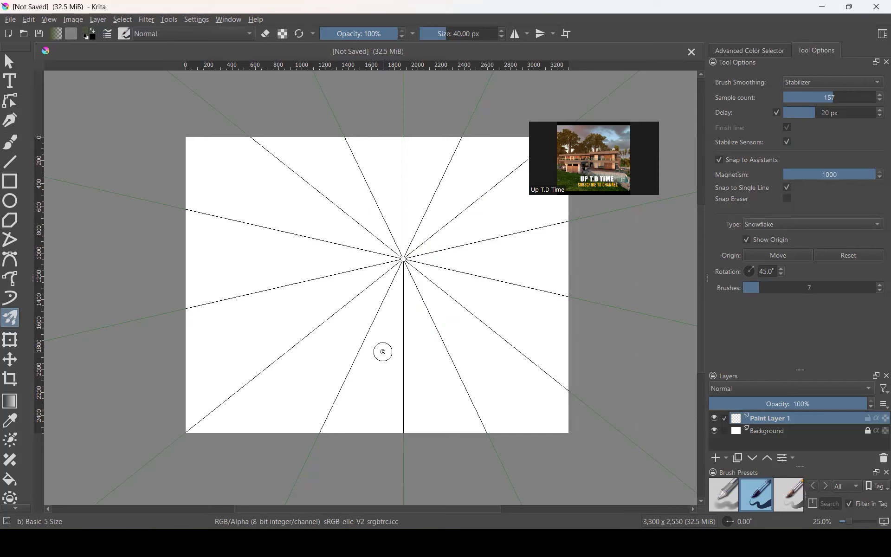
- Switch to File Explorer and view Mandala Example .jpeg from the Multi Brush Tool folder
{"action": "left_click", "coordinate": [392, 542]}
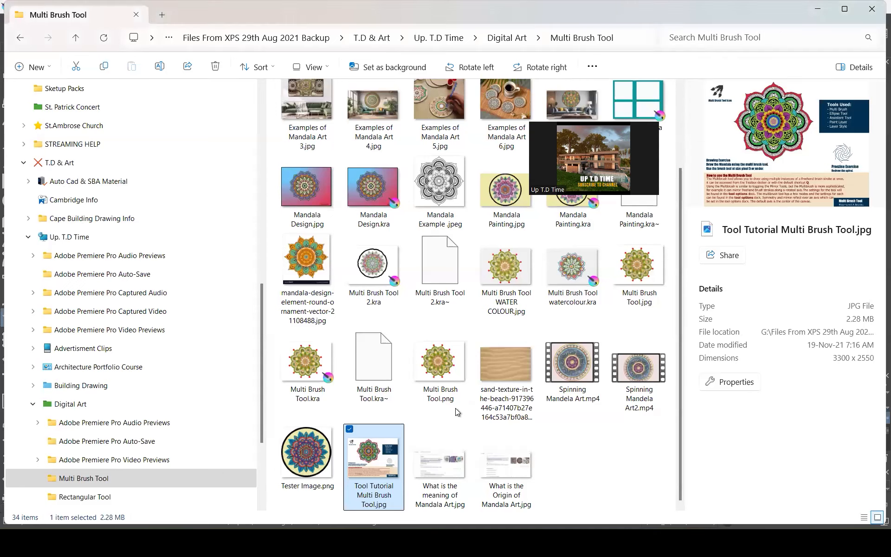
{"action": "left_click", "coordinate": [452, 213]}
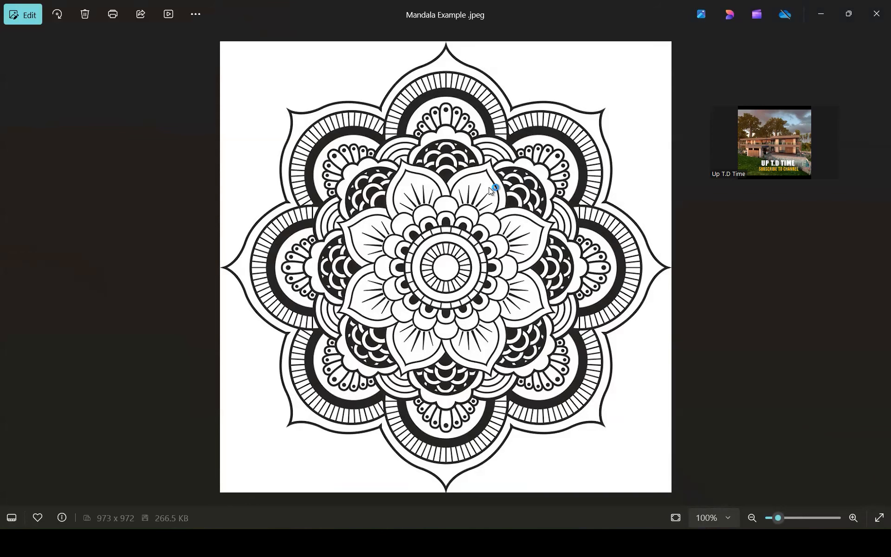
{"action": "left_click", "coordinate": [849, 14]}
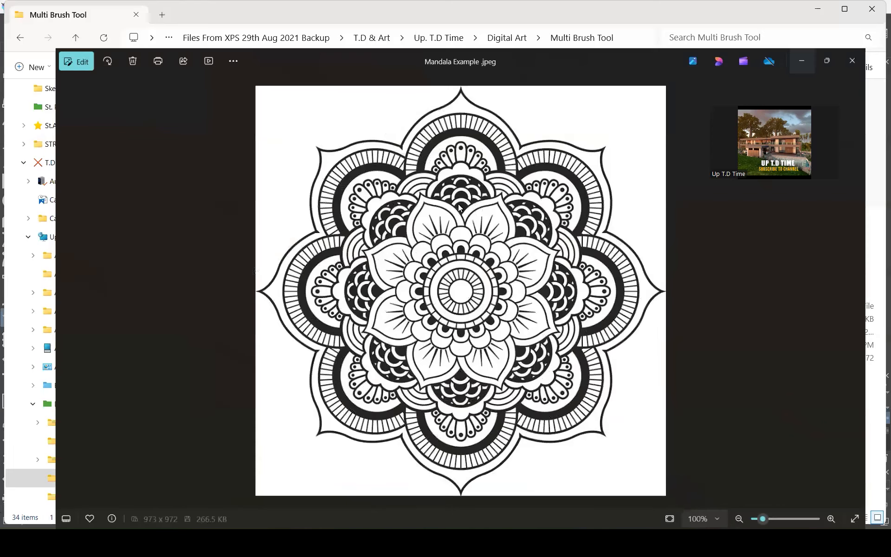
- View the coloured Mandala Design.jpg up close, close it, and switch back to Krita
{"action": "left_click", "coordinate": [302, 207]}
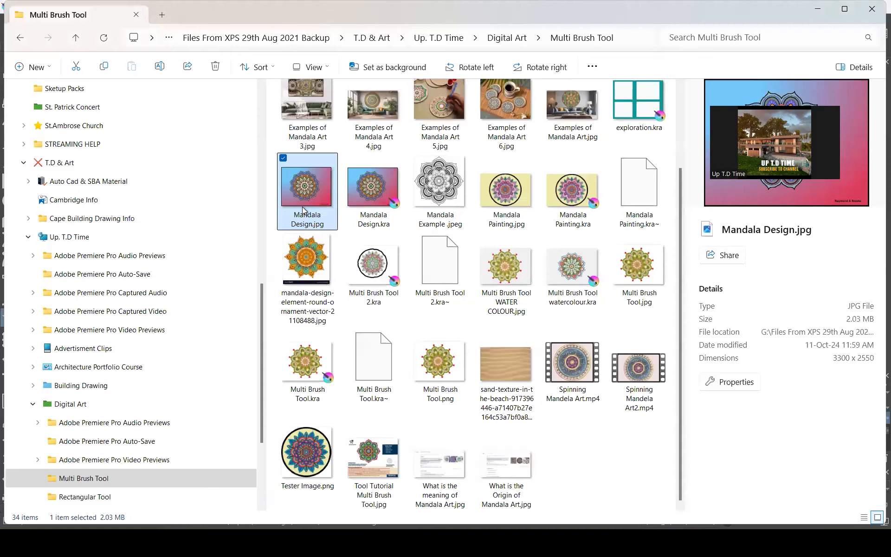
{"action": "double_click", "coordinate": [303, 207]}
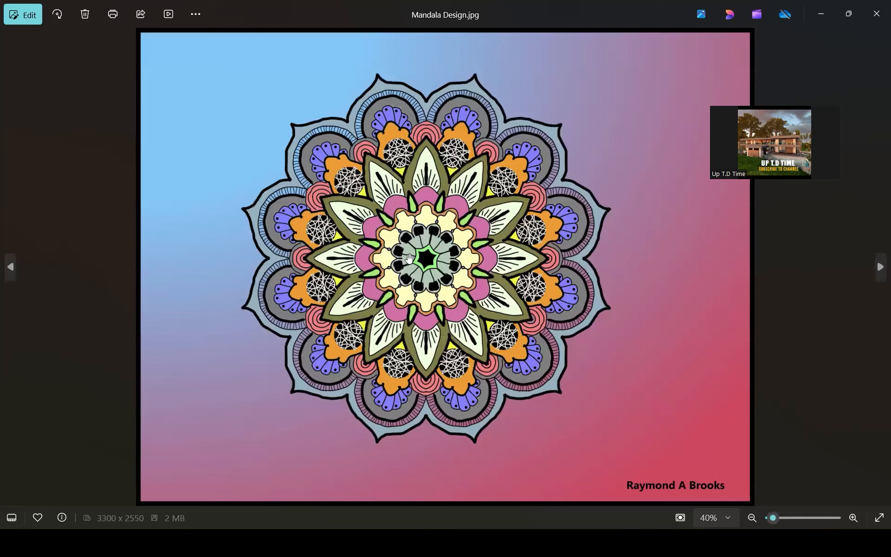
{"action": "scroll", "coordinate": [409, 258], "scroll_direction": "up", "scroll_amount": 1}
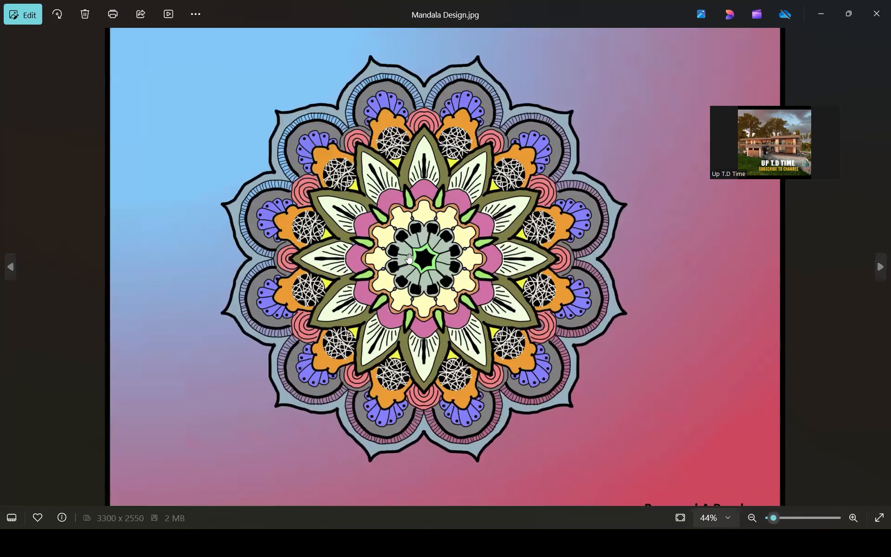
{"action": "scroll", "coordinate": [409, 258], "scroll_direction": "down", "scroll_amount": 1}
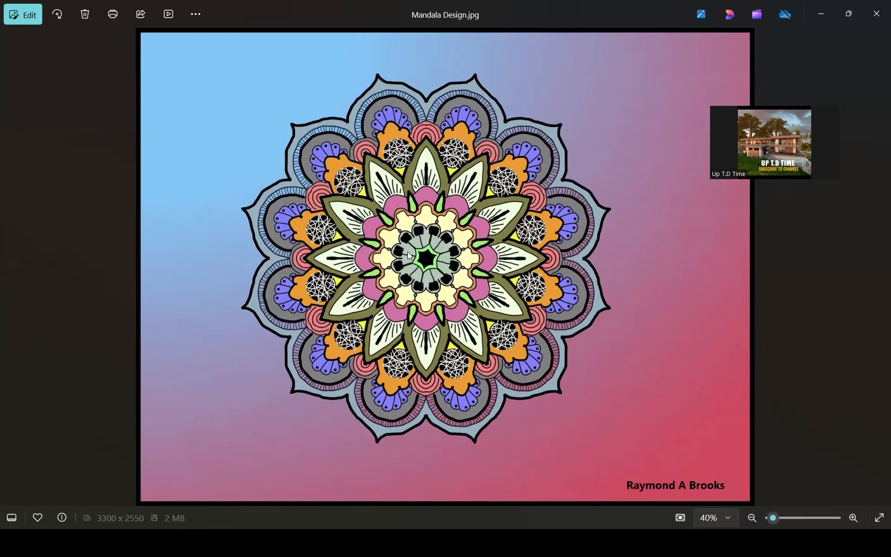
{"action": "left_click", "coordinate": [877, 13]}
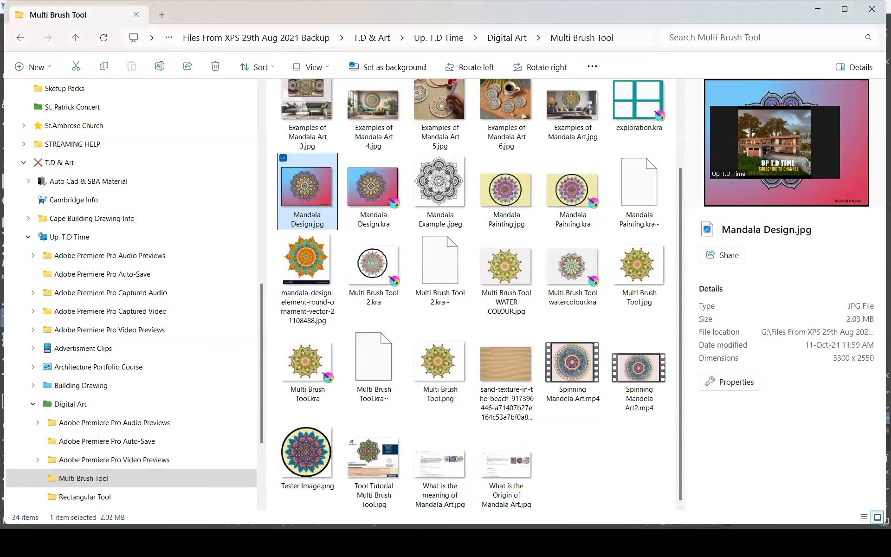
{"action": "key", "text": "alt+Tab"}
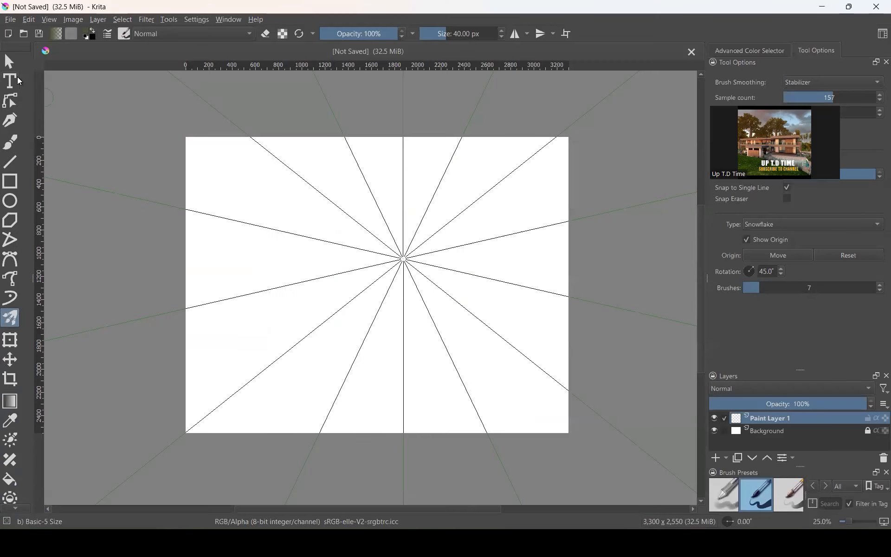
- Add Mandala Example .jpeg from the Multi Brush Tool folder to the canvas with the Reference Images Tool
{"action": "left_click", "coordinate": [16, 60]}
{"action": "left_click", "coordinate": [232, 191]}
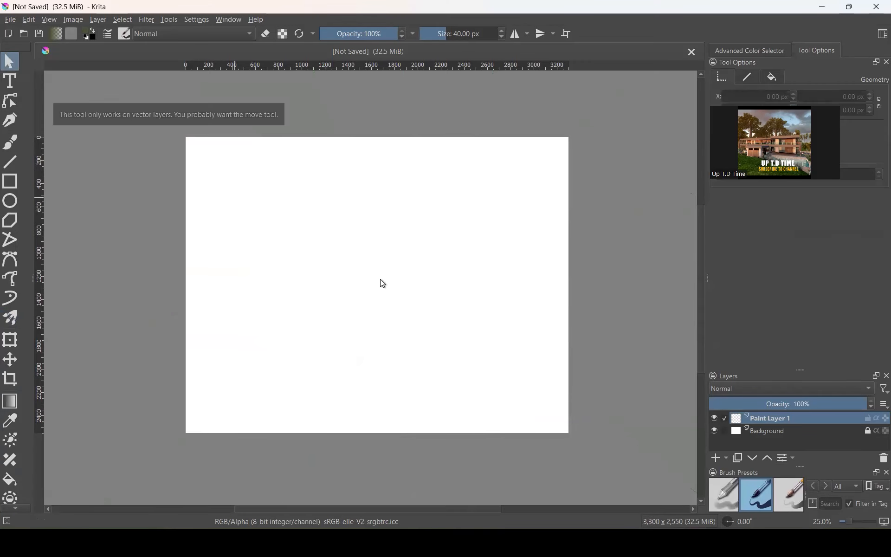
{"action": "scroll", "coordinate": [508, 329], "scroll_direction": "down", "scroll_amount": 1}
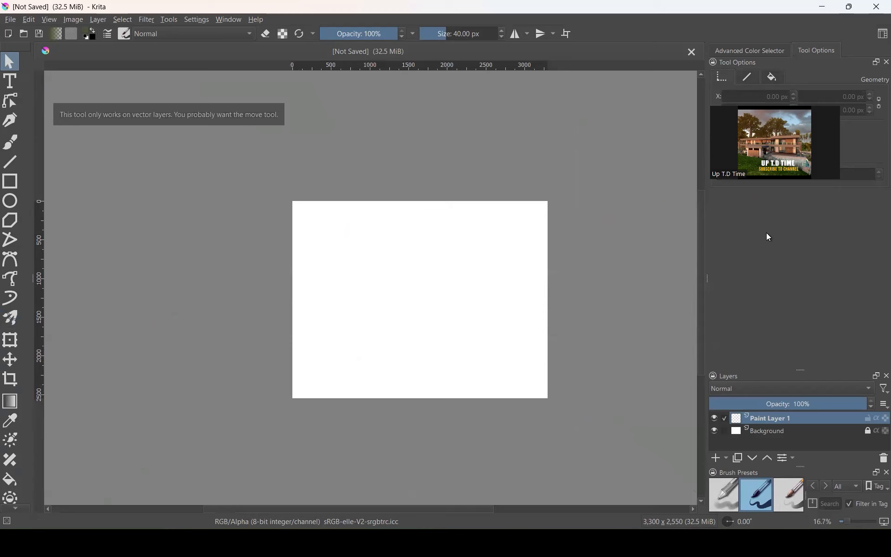
{"action": "scroll", "coordinate": [11, 290], "scroll_direction": "down", "scroll_amount": 3}
{"action": "scroll", "coordinate": [12, 290], "scroll_direction": "down", "scroll_amount": 4}
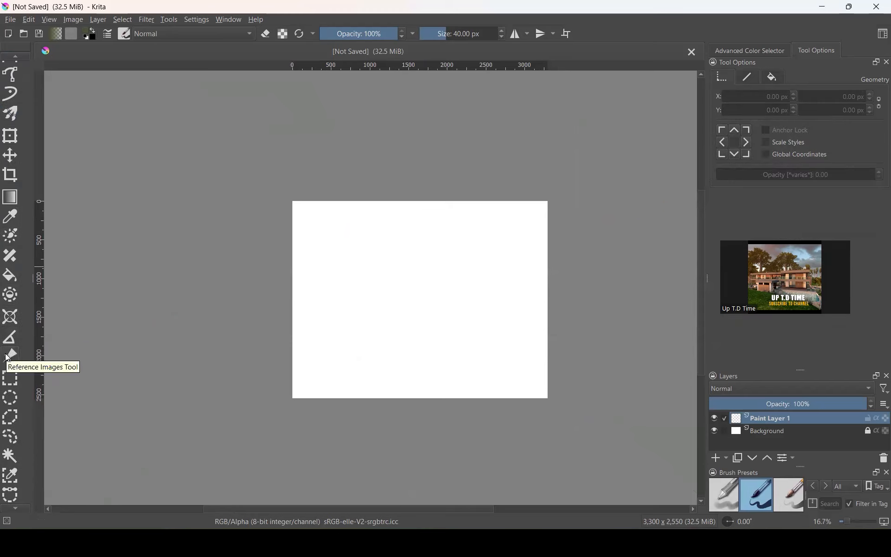
{"action": "left_click", "coordinate": [8, 356]}
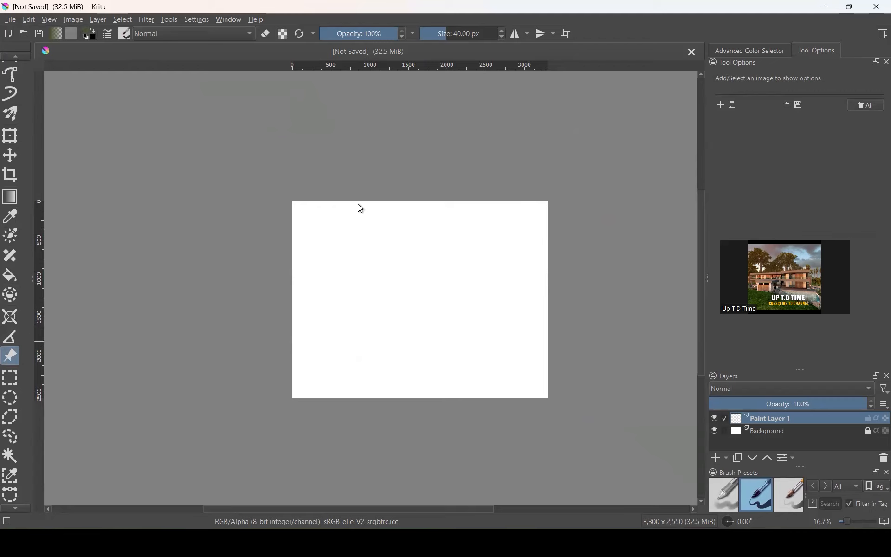
{"action": "left_click", "coordinate": [722, 104]}
{"action": "scroll", "coordinate": [350, 238], "scroll_direction": "down", "scroll_amount": 10}
{"action": "scroll", "coordinate": [350, 238], "scroll_direction": "up", "scroll_amount": 5}
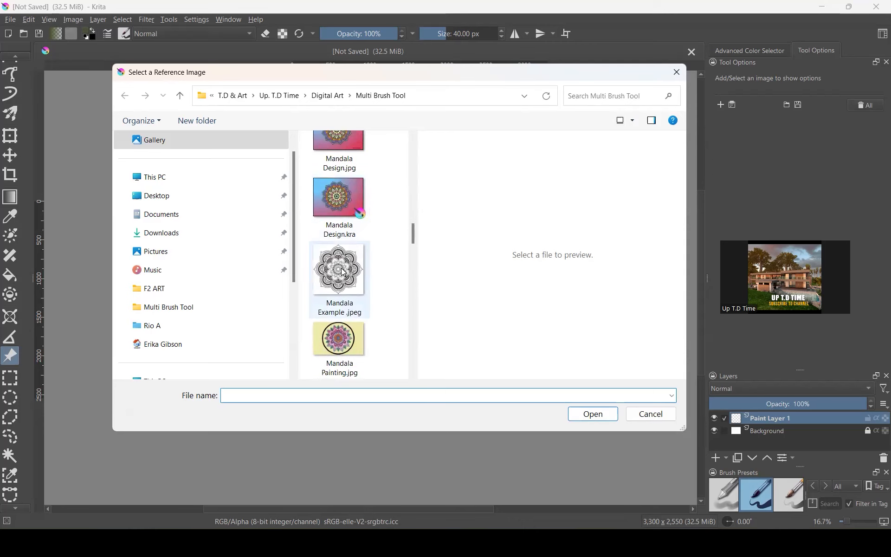
{"action": "left_click", "coordinate": [343, 273]}
{"action": "left_click", "coordinate": [591, 413]}
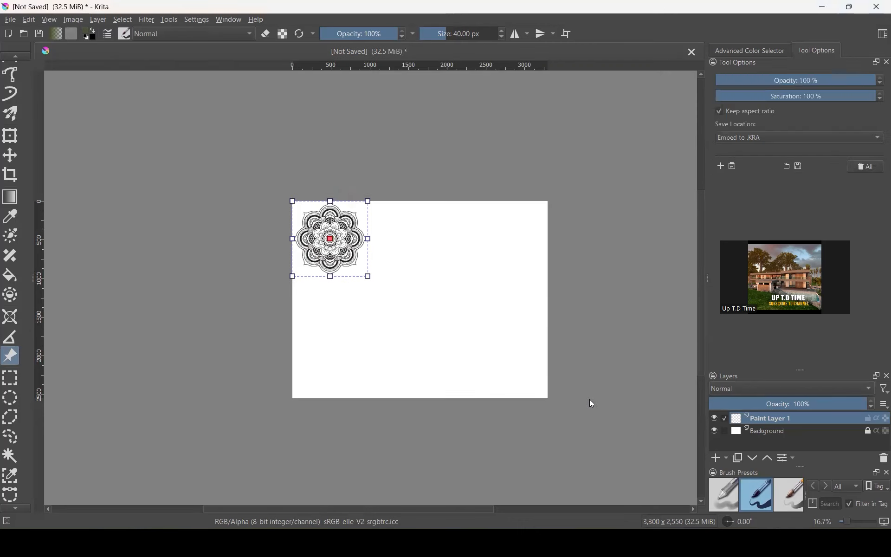
- Enlarge the mandala reference image proportionally to the full canvas height and centre it horizontally on the page
{"action": "left_click_drag", "start_coordinate": [368, 277], "coordinate": [383, 294]}
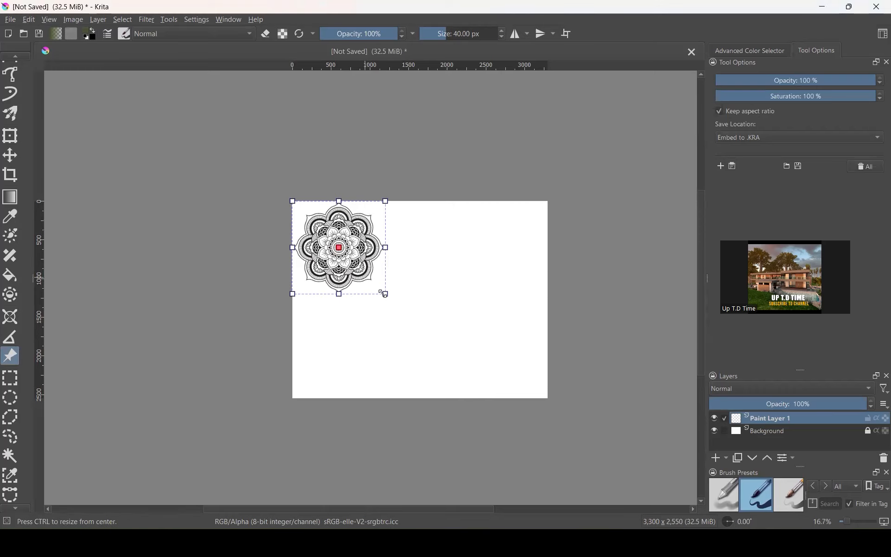
{"action": "left_click_drag", "start_coordinate": [383, 293], "coordinate": [488, 398]}
{"action": "scroll", "coordinate": [478, 366], "scroll_direction": "up", "scroll_amount": 1}
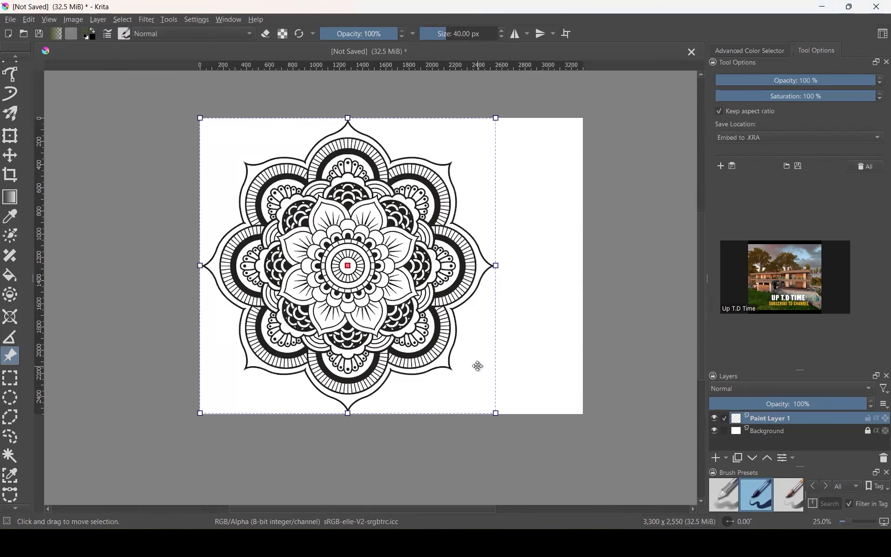
{"action": "left_click_drag", "start_coordinate": [393, 263], "coordinate": [435, 264]}
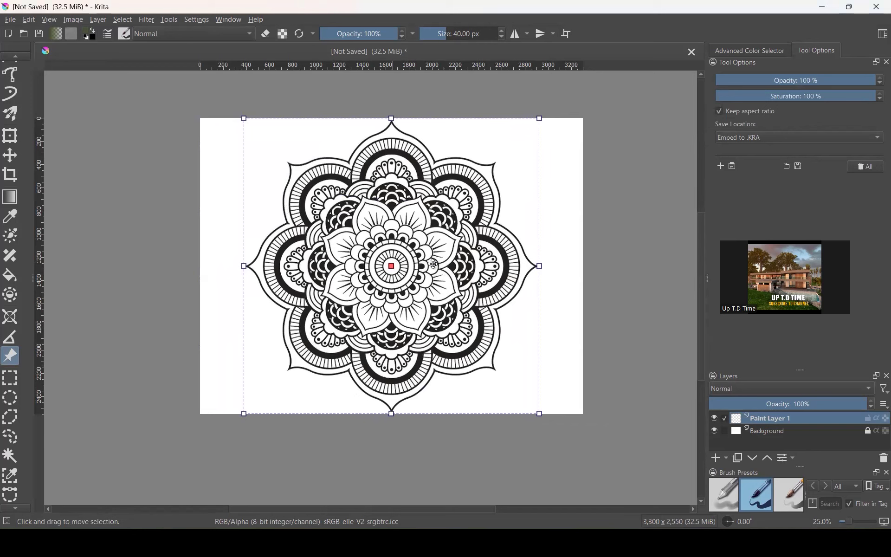
{"action": "left_click", "coordinate": [594, 257]}
- Lower the mandala reference image's opacity to 24% and deselect it
{"action": "left_click", "coordinate": [435, 259]}
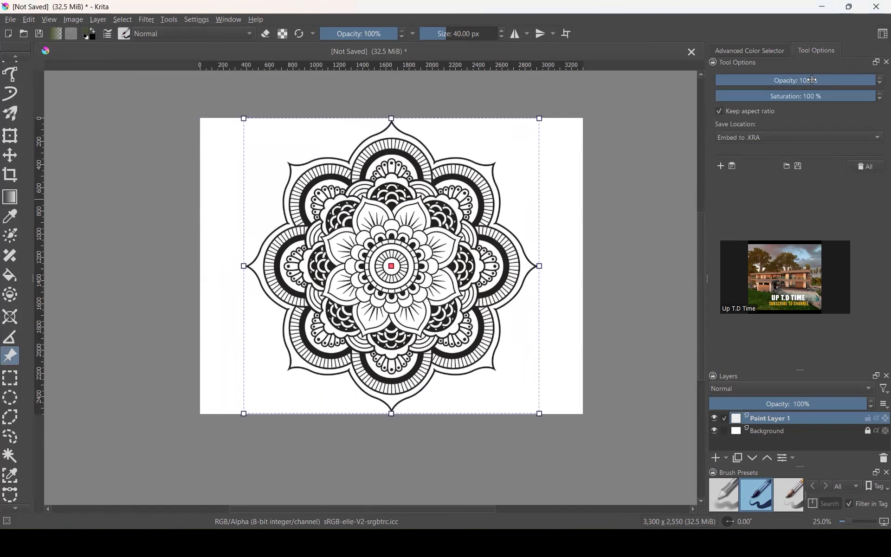
{"action": "left_click_drag", "start_coordinate": [813, 80], "coordinate": [758, 93]}
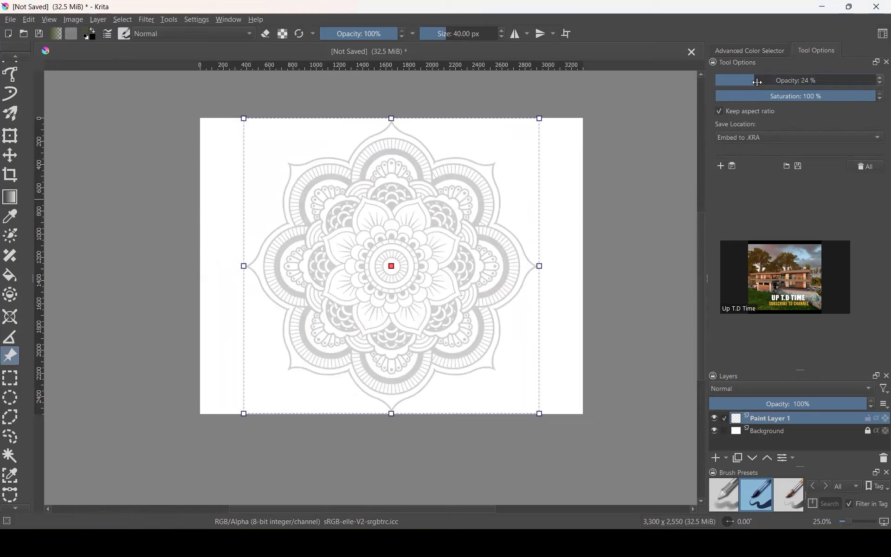
{"action": "left_click_drag", "start_coordinate": [757, 83], "coordinate": [756, 84]}
{"action": "left_click", "coordinate": [663, 138]}
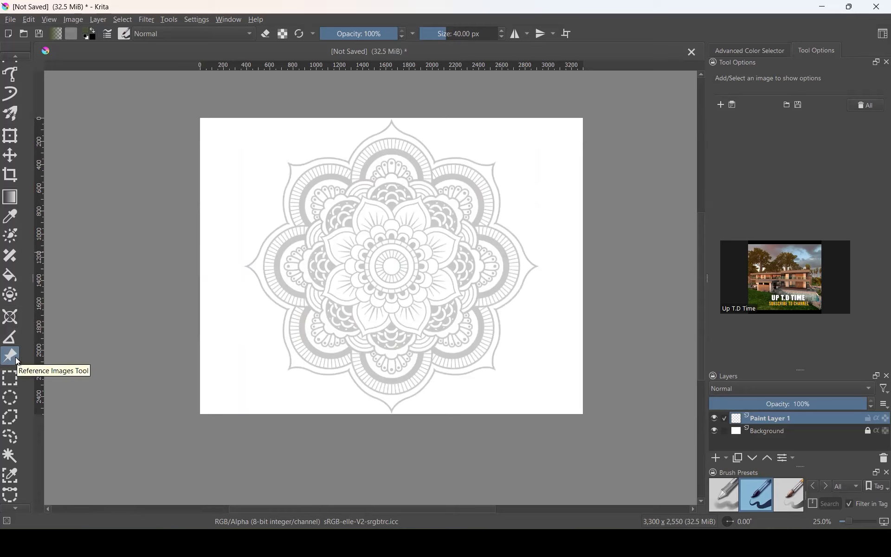
- Activate the Multibrush Tool and move its symmetry origin to the centre of the mandala reference
{"action": "left_click", "coordinate": [17, 120]}
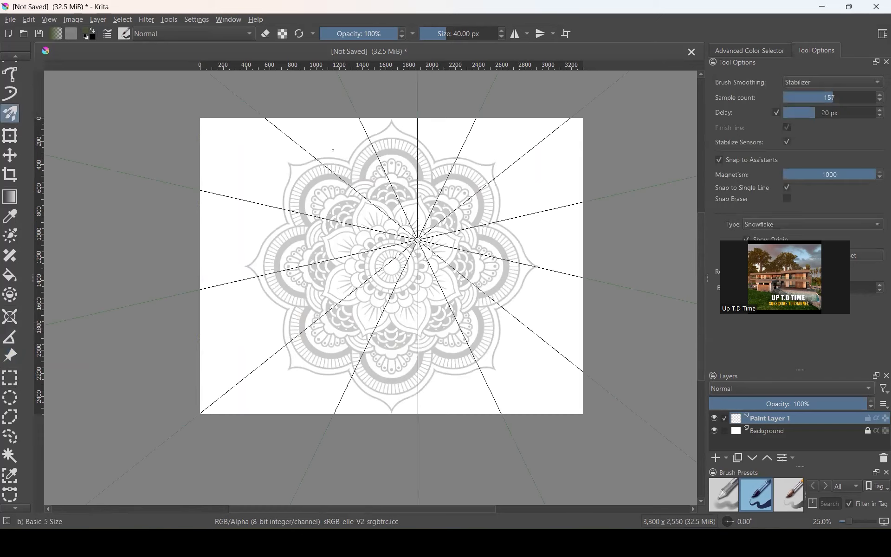
{"action": "scroll", "coordinate": [418, 249], "scroll_direction": "up", "scroll_amount": 5}
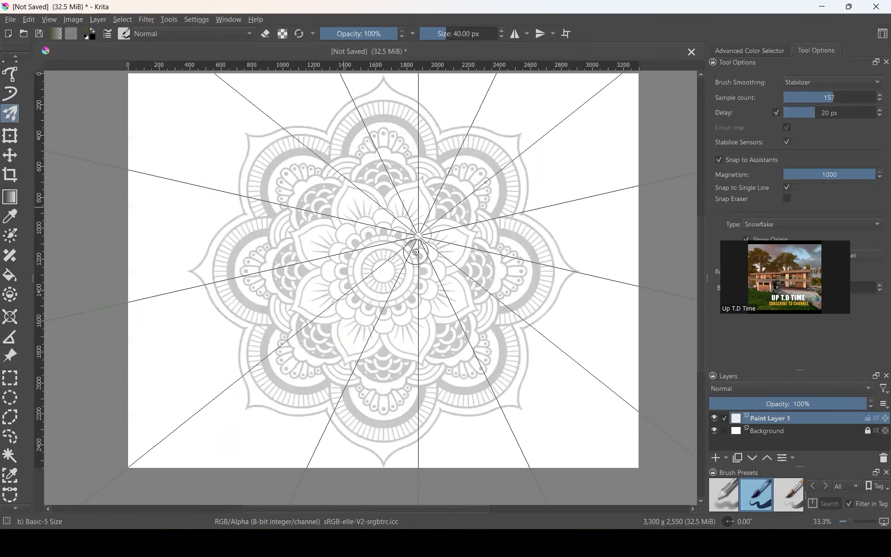
{"action": "scroll", "coordinate": [418, 248], "scroll_direction": "down", "scroll_amount": 2}
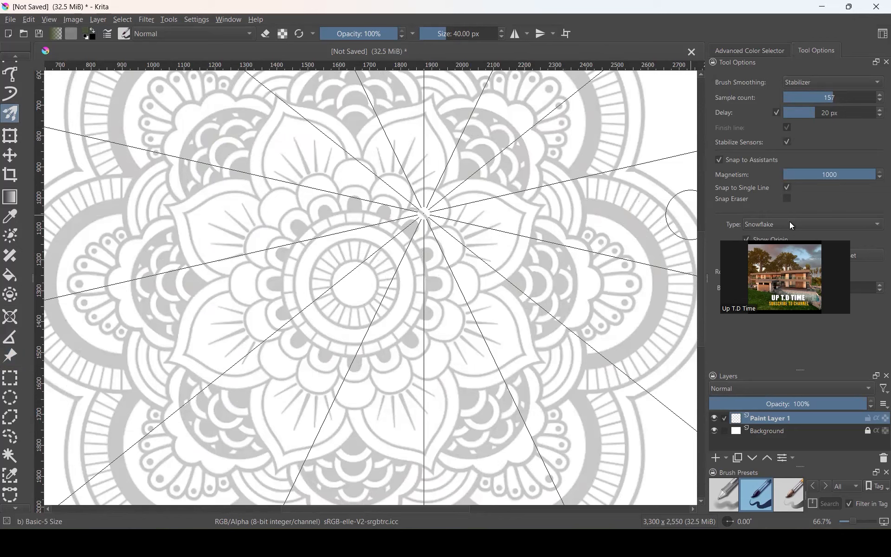
{"action": "left_click", "coordinate": [776, 255]}
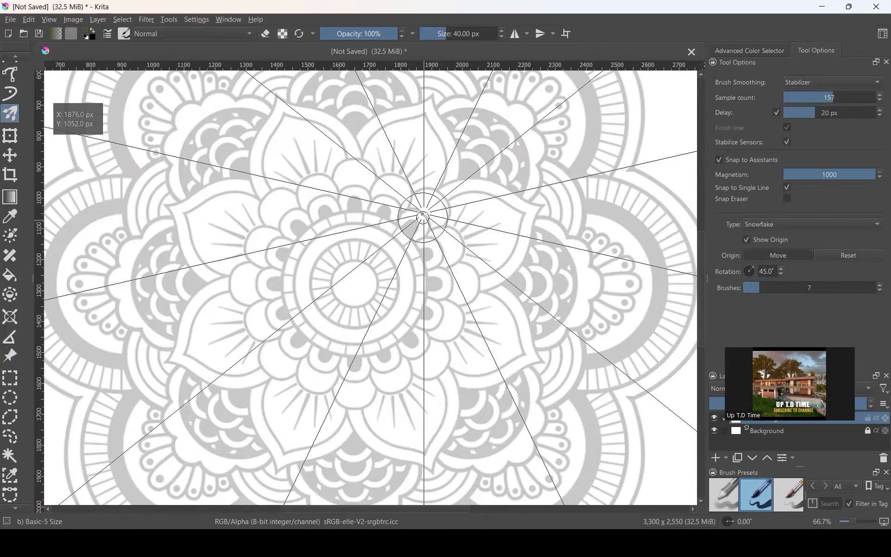
{"action": "left_click", "coordinate": [416, 224]}
{"action": "left_click_drag", "start_coordinate": [417, 223], "coordinate": [355, 283]}
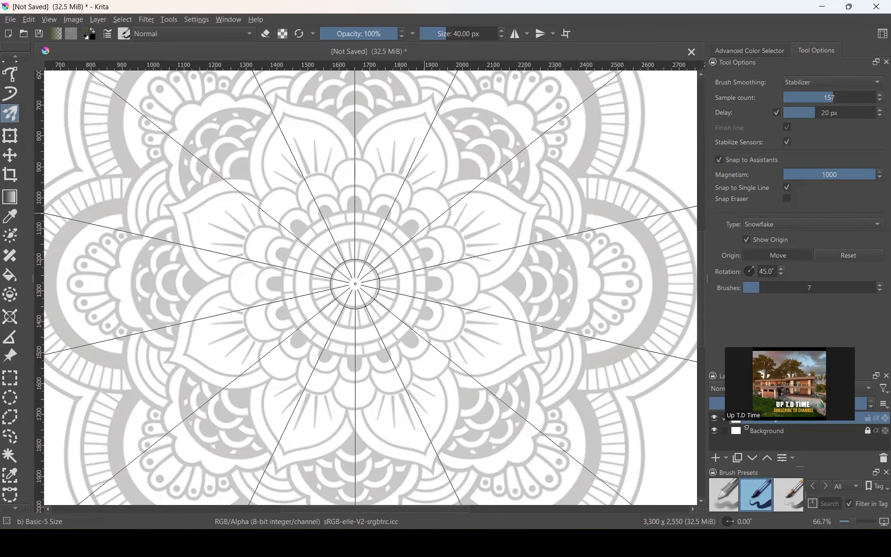
{"action": "scroll", "coordinate": [355, 284], "scroll_direction": "up", "scroll_amount": 3}
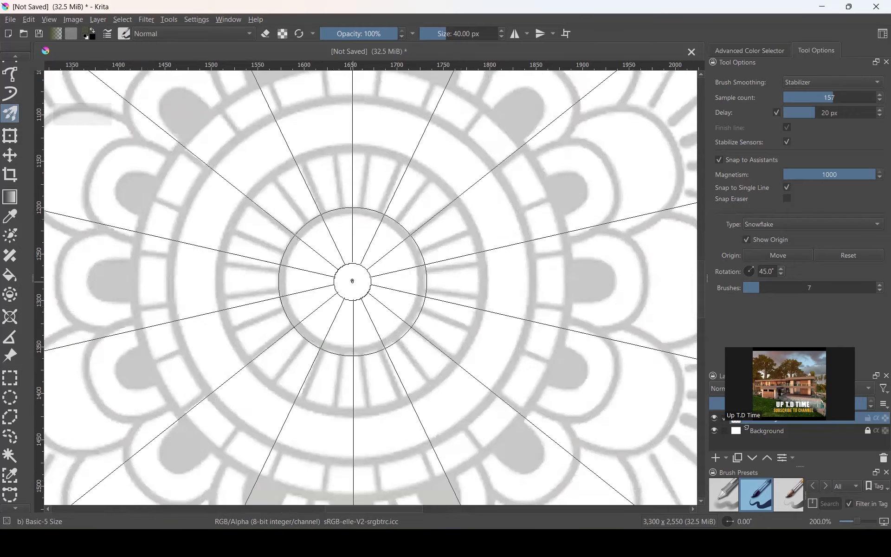
- Fine-tune the Multibrush origin so it sits exactly in the middle of the mandala's innermost circle
{"action": "left_click", "coordinate": [770, 249]}
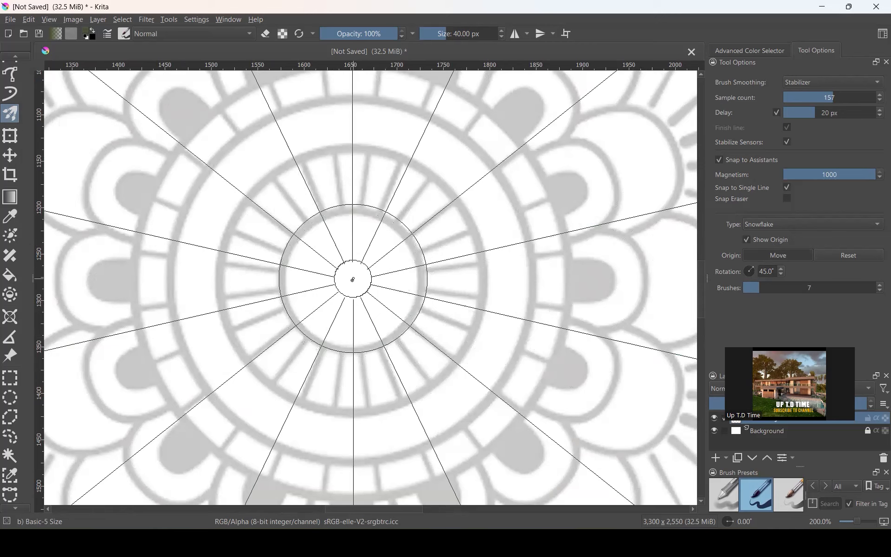
{"action": "left_click_drag", "start_coordinate": [353, 281], "coordinate": [350, 279]}
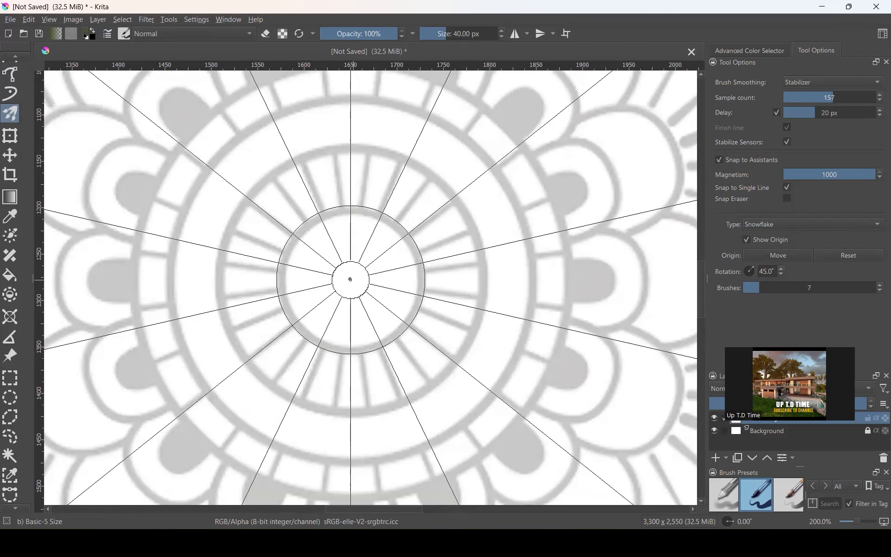
{"action": "scroll", "coordinate": [446, 283], "scroll_direction": "down", "scroll_amount": 4}
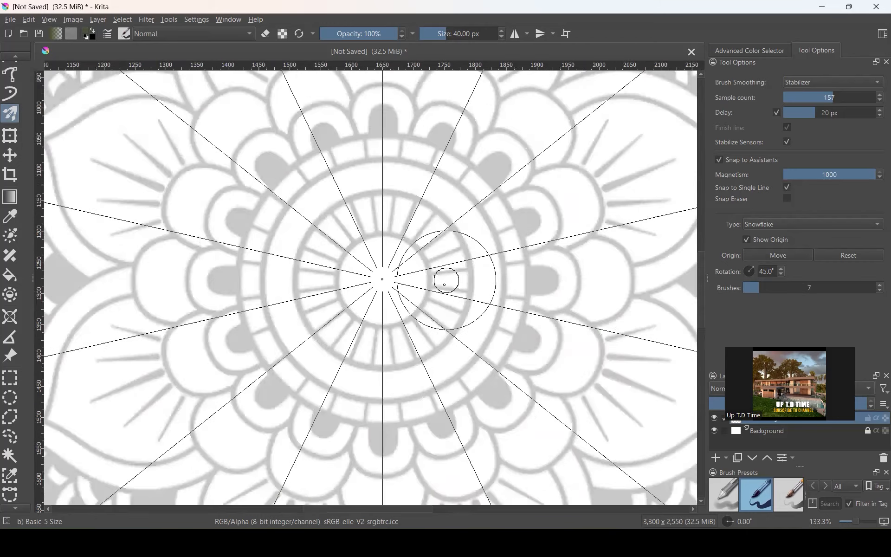
{"action": "scroll", "coordinate": [525, 308], "scroll_direction": "up", "scroll_amount": 2}
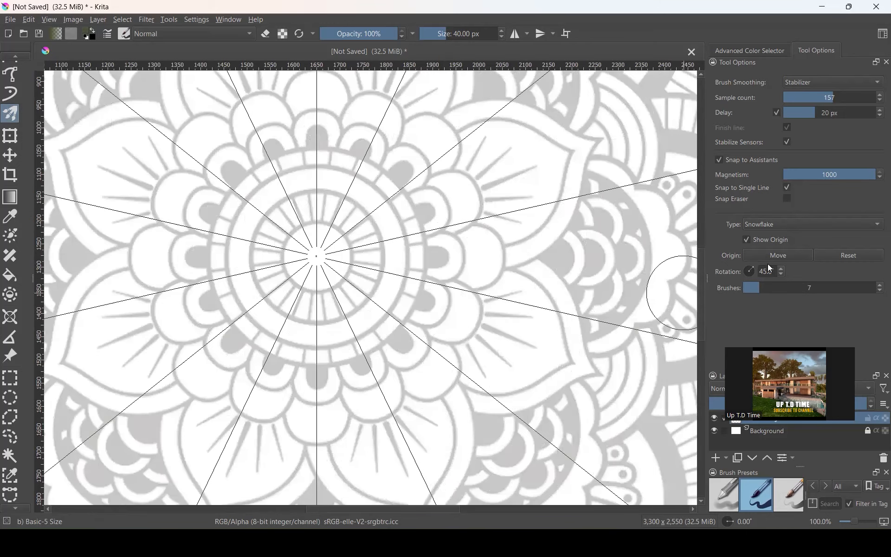
{"action": "scroll", "coordinate": [431, 317], "scroll_direction": "down", "scroll_amount": 3}
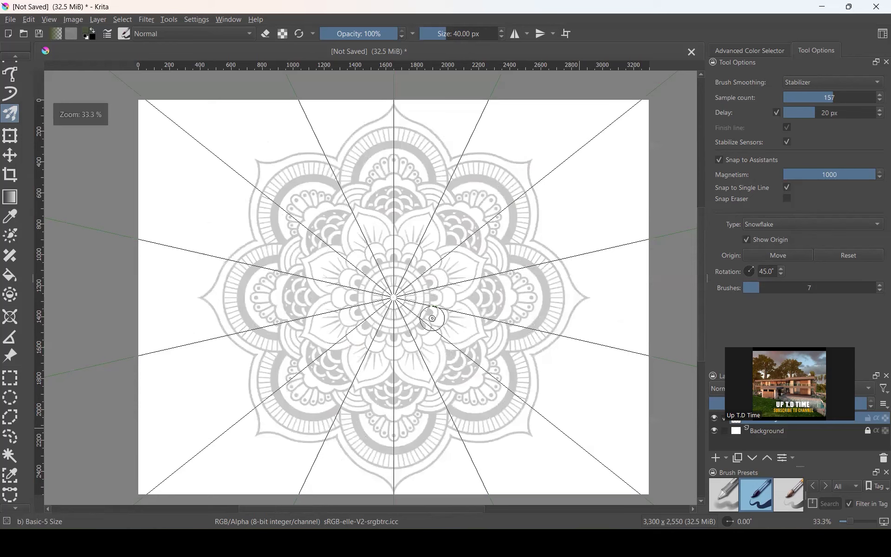
{"action": "scroll", "coordinate": [432, 319], "scroll_direction": "up", "scroll_amount": 1}
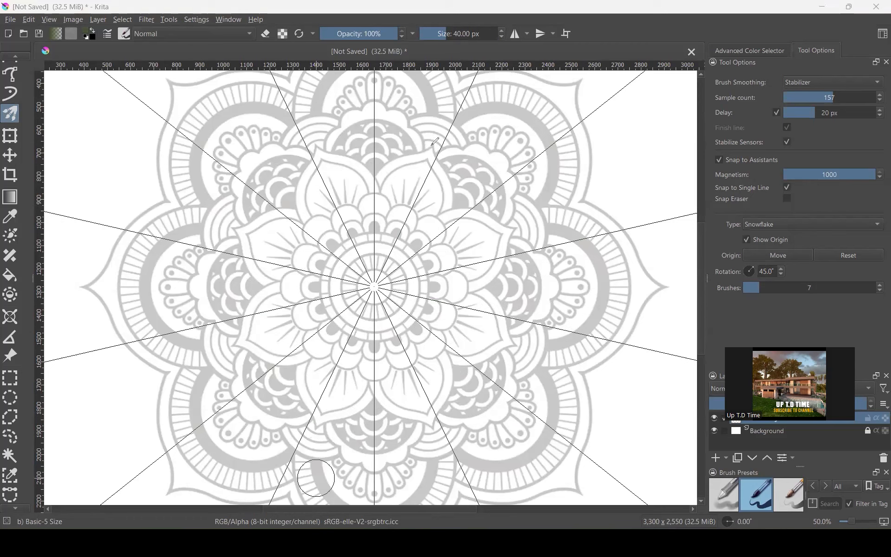
{"action": "left_click_drag", "start_coordinate": [432, 144], "coordinate": [444, 162]}
{"action": "left_click_drag", "start_coordinate": [509, 224], "coordinate": [514, 231]}
{"action": "left_click_drag", "start_coordinate": [445, 414], "coordinate": [430, 423]}
{"action": "left_click_drag", "start_coordinate": [335, 420], "coordinate": [319, 419]}
{"action": "left_click_drag", "start_coordinate": [238, 341], "coordinate": [242, 346]}
{"action": "left_click_drag", "start_coordinate": [235, 247], "coordinate": [250, 227]}
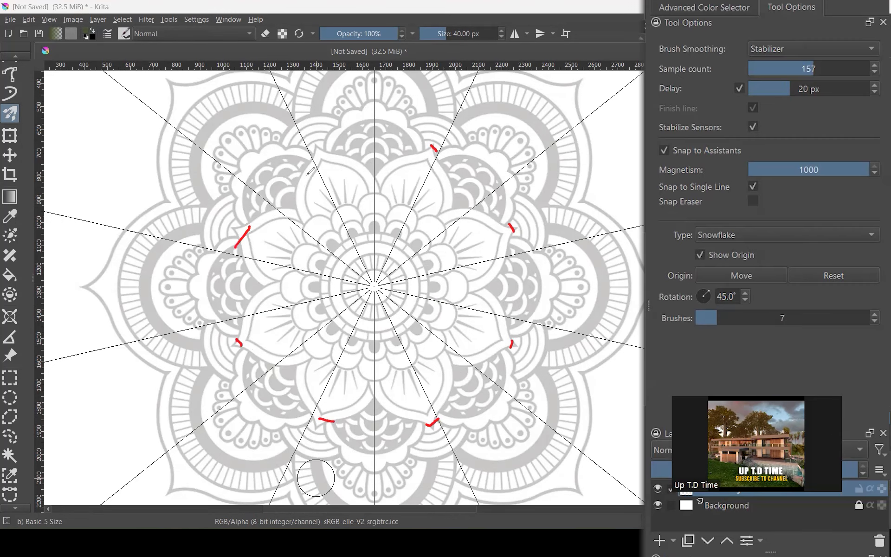
{"action": "left_click_drag", "start_coordinate": [321, 160], "coordinate": [324, 159]}
- Set the number of Multibrush snowflake brushes to 8 to match the mandala's eight petals
{"action": "left_click", "coordinate": [792, 316]}
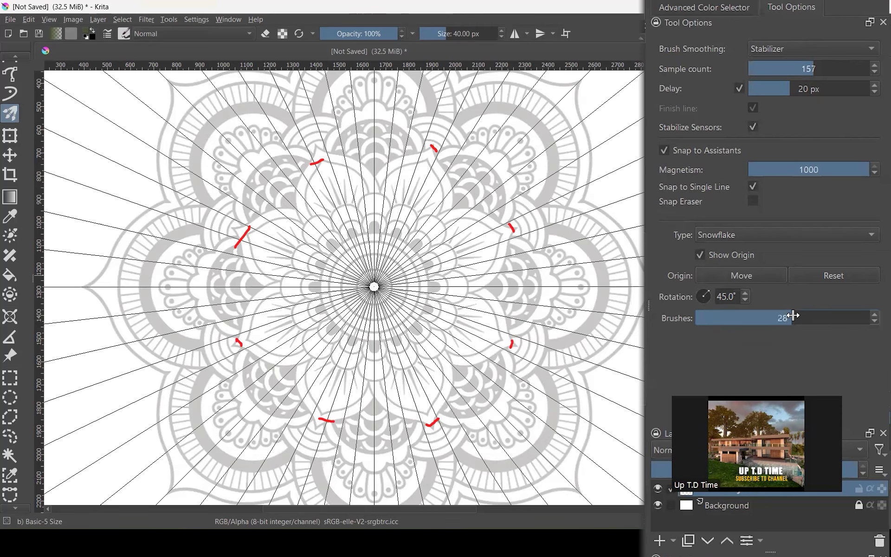
{"action": "scroll", "coordinate": [794, 316], "scroll_direction": "down", "scroll_amount": 20}
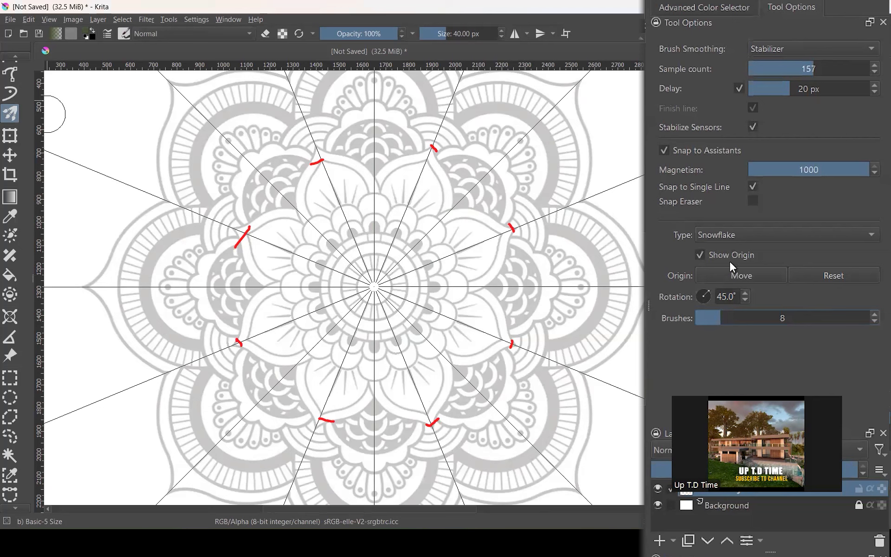
{"action": "left_click_drag", "start_coordinate": [776, 333], "coordinate": [788, 334]}
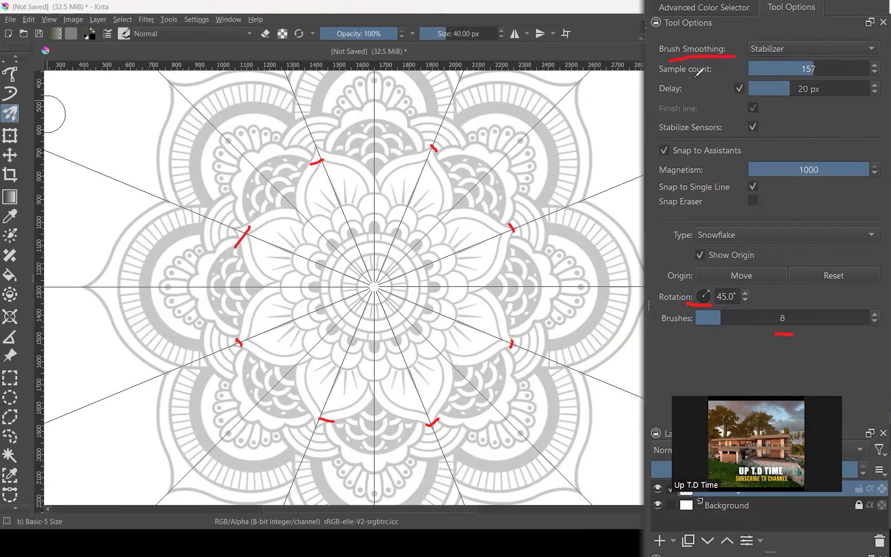
{"action": "left_click_drag", "start_coordinate": [816, 78], "coordinate": [825, 76]}
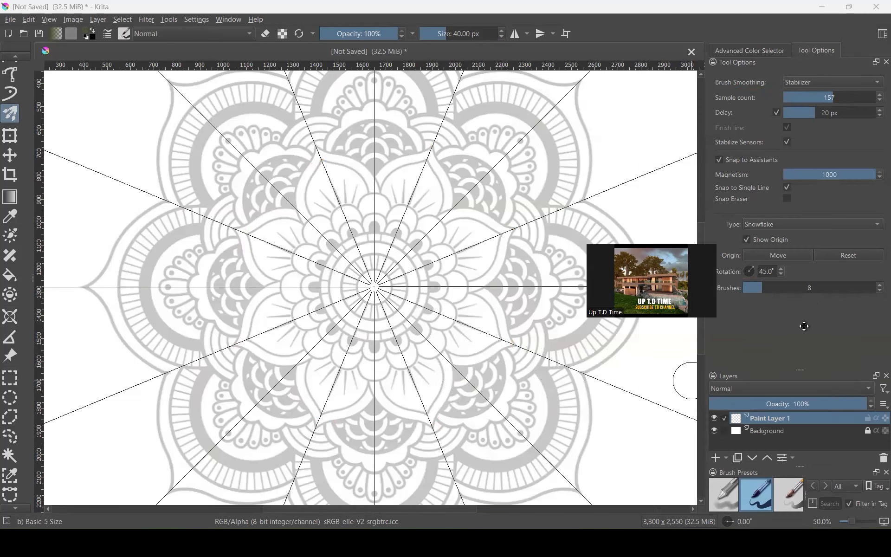
- Enlarge the brush preset list to show several rows of presets and set the brush size to 5 px
{"action": "left_click_drag", "start_coordinate": [800, 370], "coordinate": [800, 284]}
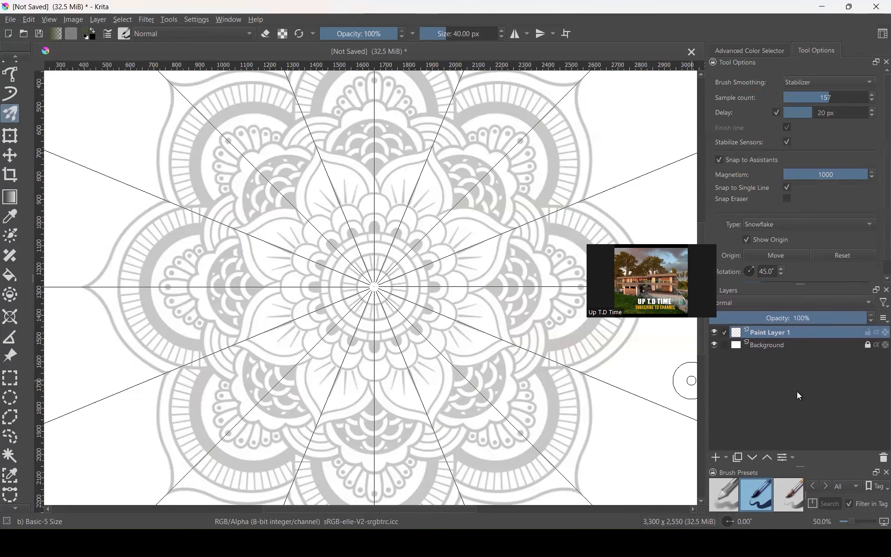
{"action": "left_click_drag", "start_coordinate": [796, 466], "coordinate": [800, 355]}
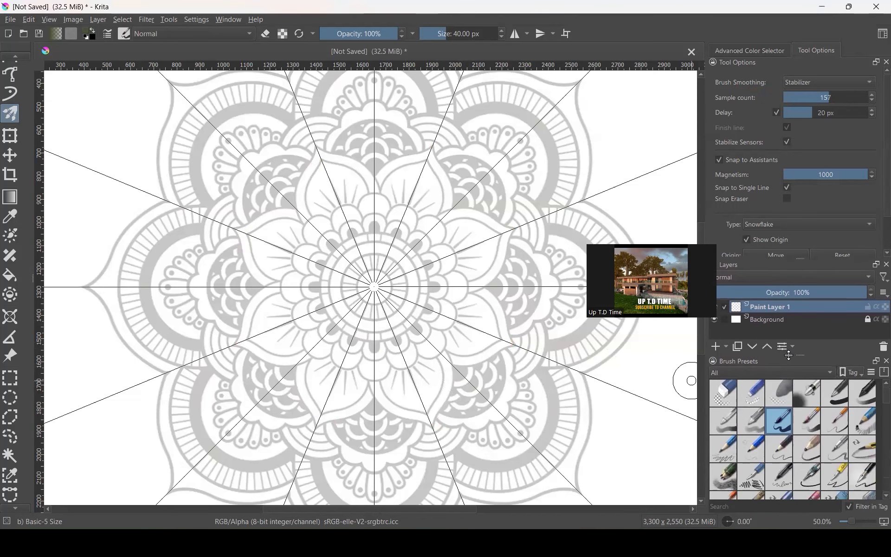
{"action": "left_click", "coordinate": [445, 34]}
{"action": "right_click", "coordinate": [445, 34]}
{"action": "type", "text": "5"}
{"action": "key", "text": "Return"}
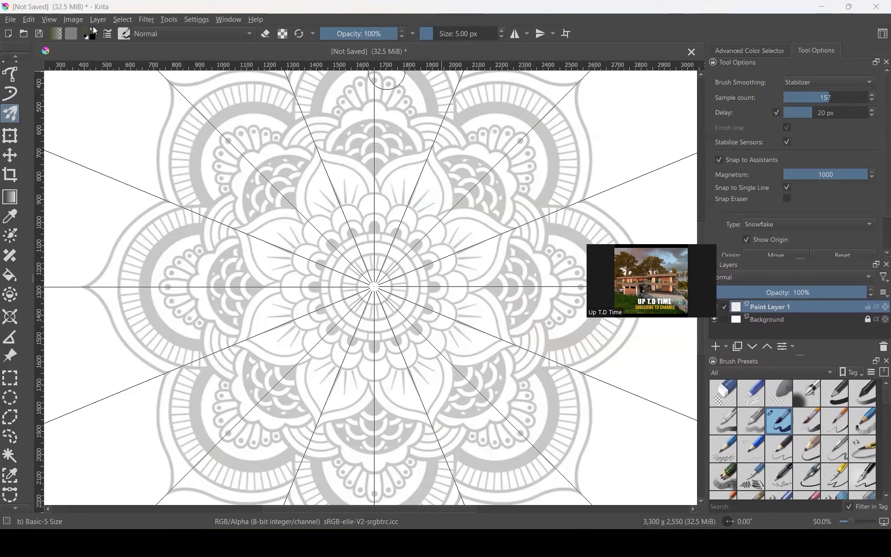
- Choose a very dark, nearly black violet as the brush colour
{"action": "left_click", "coordinate": [769, 47]}
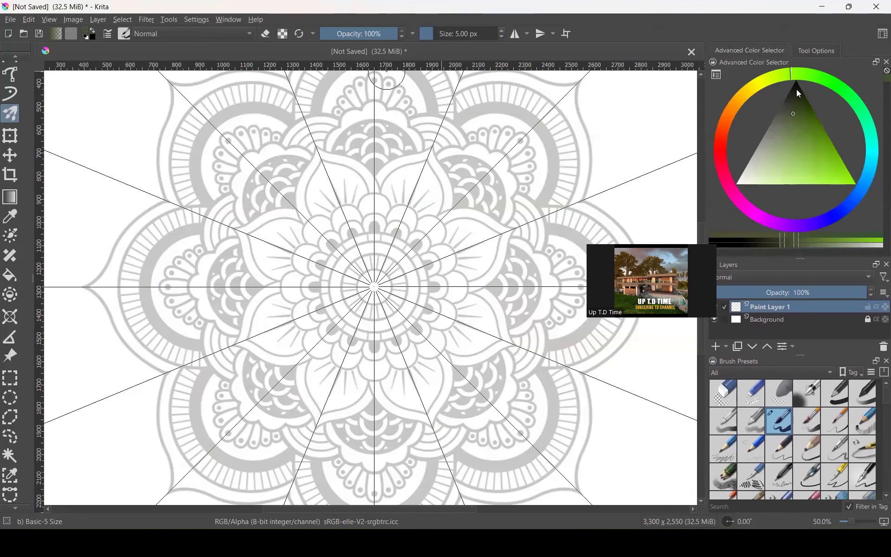
{"action": "left_click", "coordinate": [797, 92]}
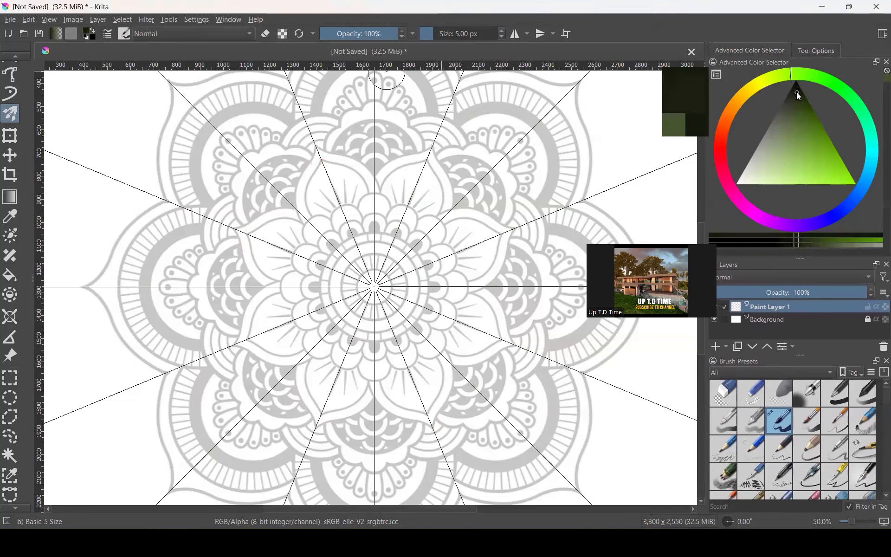
{"action": "left_click", "coordinate": [794, 225]}
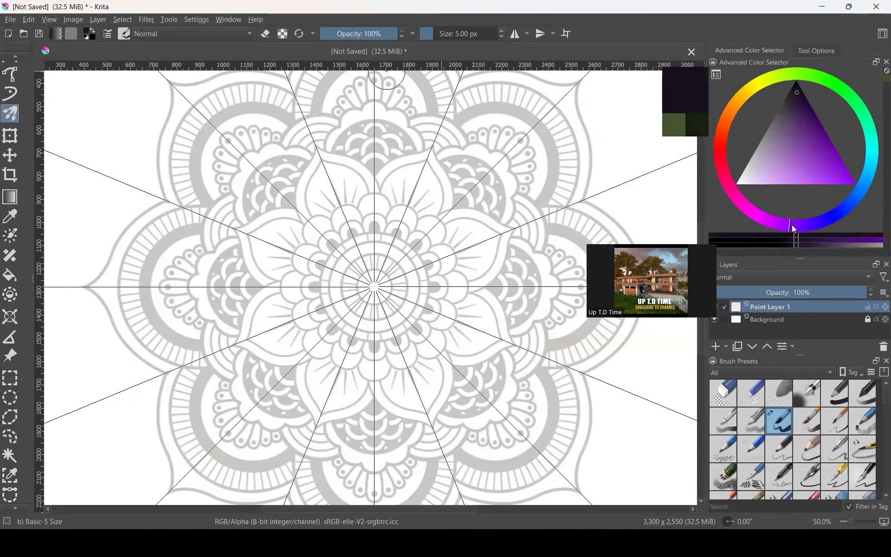
{"action": "left_click", "coordinate": [798, 93]}
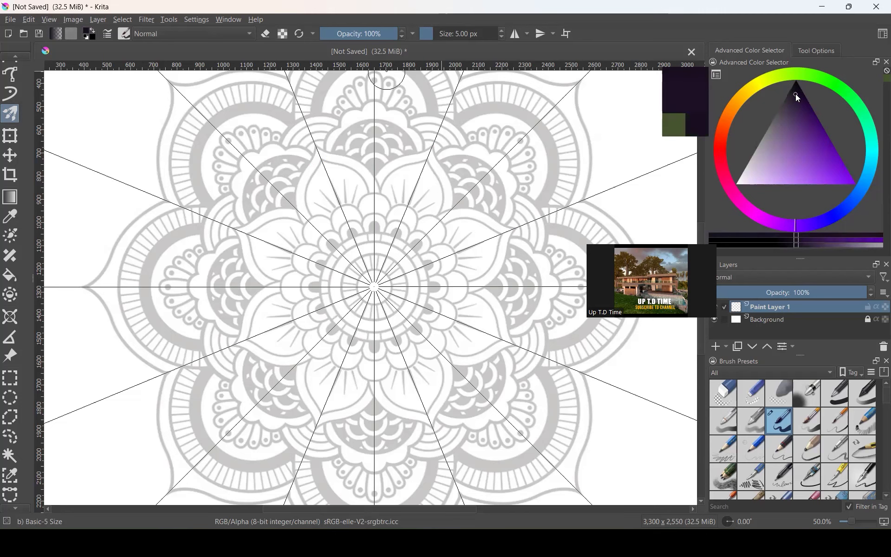
- Trace the outer and inner outlines of the central flower's large pointed petals over the mandala reference
{"action": "scroll", "coordinate": [353, 220], "scroll_direction": "down", "scroll_amount": 1}
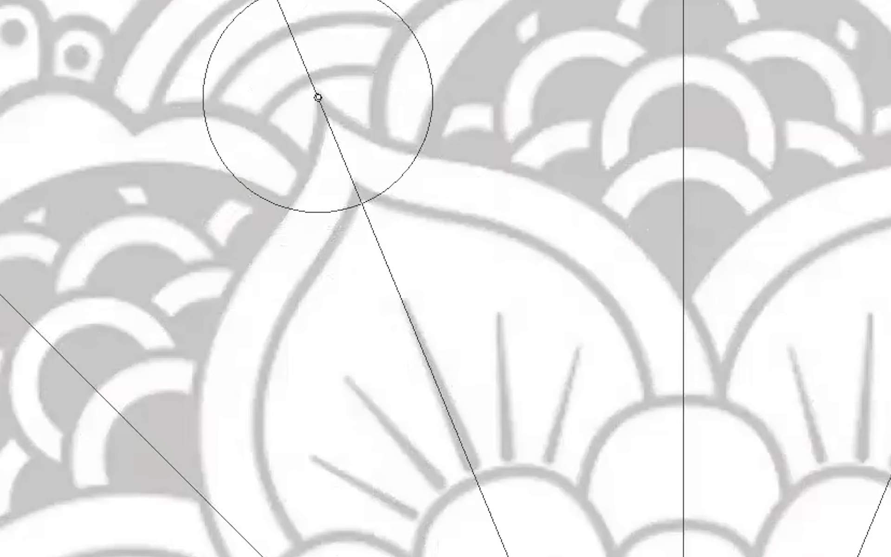
{"action": "mouse_move", "coordinate": [318, 98]}
{"action": "left_mouse_down"}
{"action": "mouse_move", "coordinate": [357, 136]}
{"action": "mouse_move", "coordinate": [388, 147]}
{"action": "mouse_move", "coordinate": [475, 156]}
{"action": "mouse_move", "coordinate": [559, 181]}
{"action": "mouse_move", "coordinate": [640, 237]}
{"action": "mouse_move", "coordinate": [682, 289]}
{"action": "left_mouse_up"}
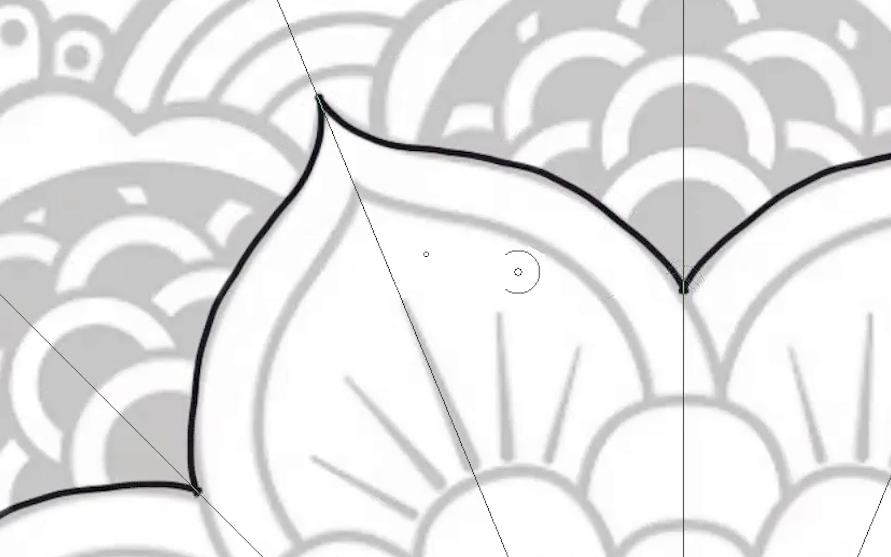
{"action": "scroll", "coordinate": [426, 254], "scroll_direction": "down", "scroll_amount": 2}
{"action": "key", "text": "Tab"}
{"action": "scroll", "coordinate": [378, 268], "scroll_direction": "down", "scroll_amount": 3}
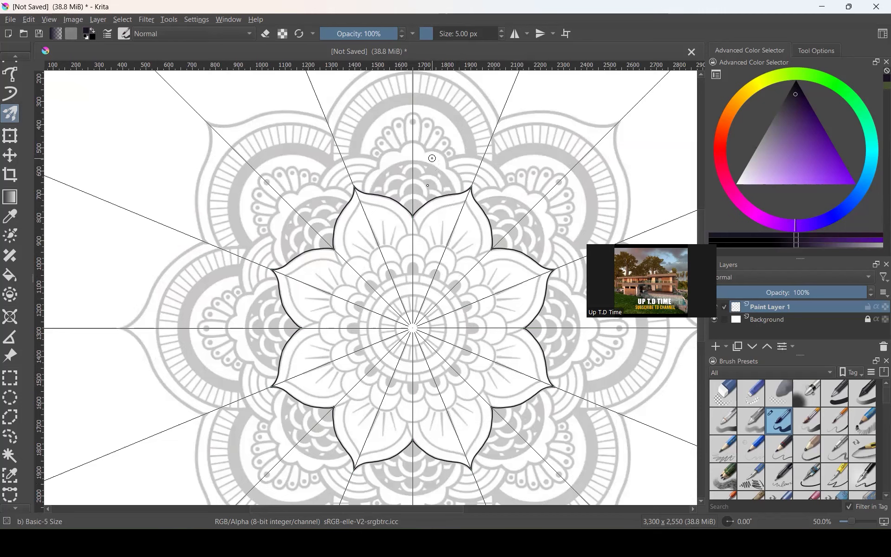
{"action": "scroll", "coordinate": [355, 257], "scroll_direction": "up", "scroll_amount": 3}
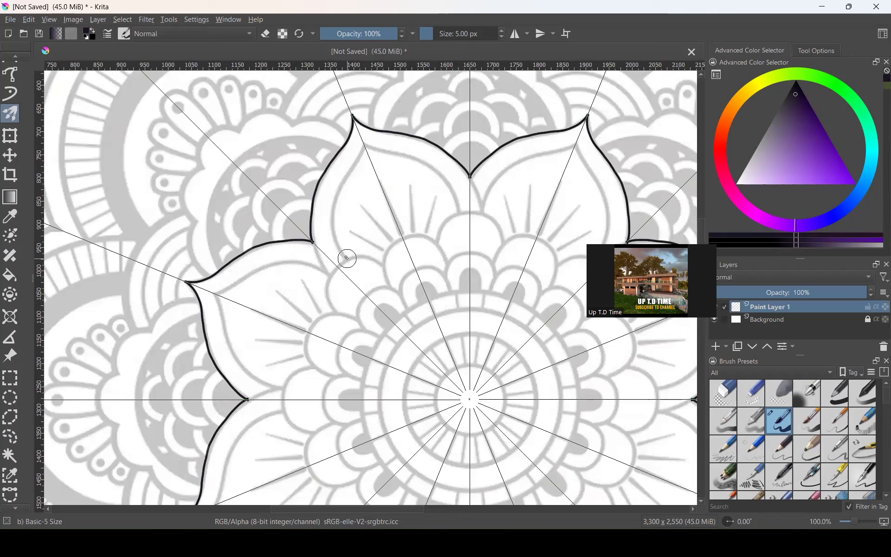
{"action": "mouse_move", "coordinate": [346, 258]}
{"action": "left_mouse_down"}
{"action": "mouse_move", "coordinate": [334, 202]}
{"action": "mouse_move", "coordinate": [363, 143]}
{"action": "left_mouse_up"}
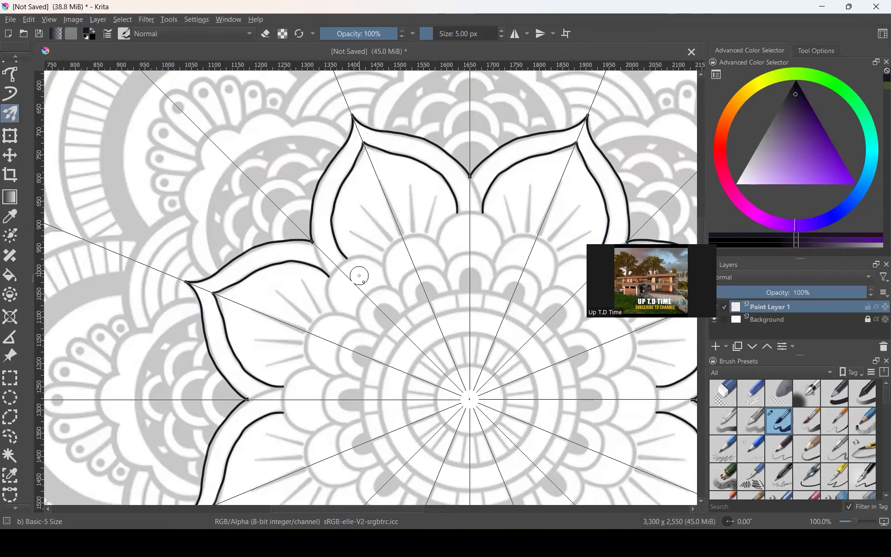
- Trace the outer ring of rounded scallops at the base of the large petals, both on and between the petal axes
{"action": "scroll", "coordinate": [364, 284], "scroll_direction": "up", "scroll_amount": 1}
{"action": "scroll", "coordinate": [365, 283], "scroll_direction": "up", "scroll_amount": 1}
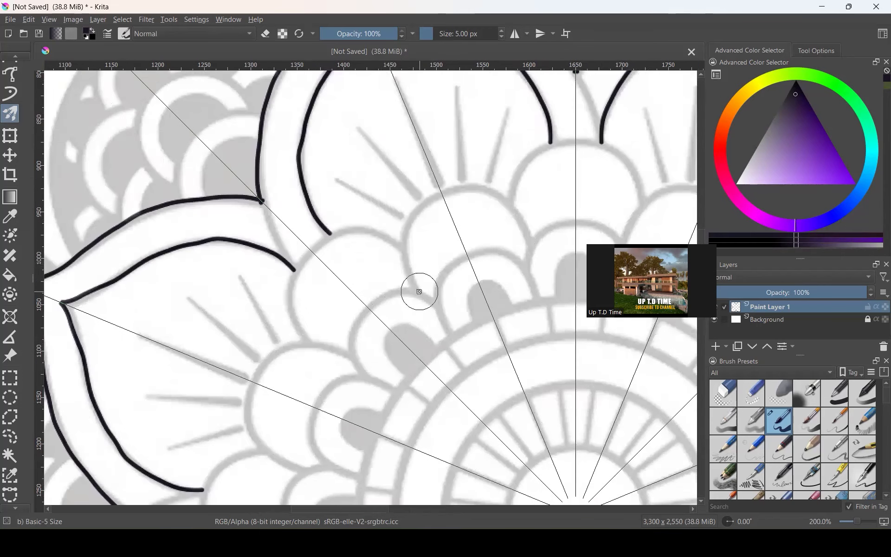
{"action": "mouse_move", "coordinate": [419, 291]}
{"action": "left_mouse_down"}
{"action": "mouse_move", "coordinate": [408, 257]}
{"action": "mouse_move", "coordinate": [412, 210]}
{"action": "mouse_move", "coordinate": [443, 191]}
{"action": "left_mouse_up"}
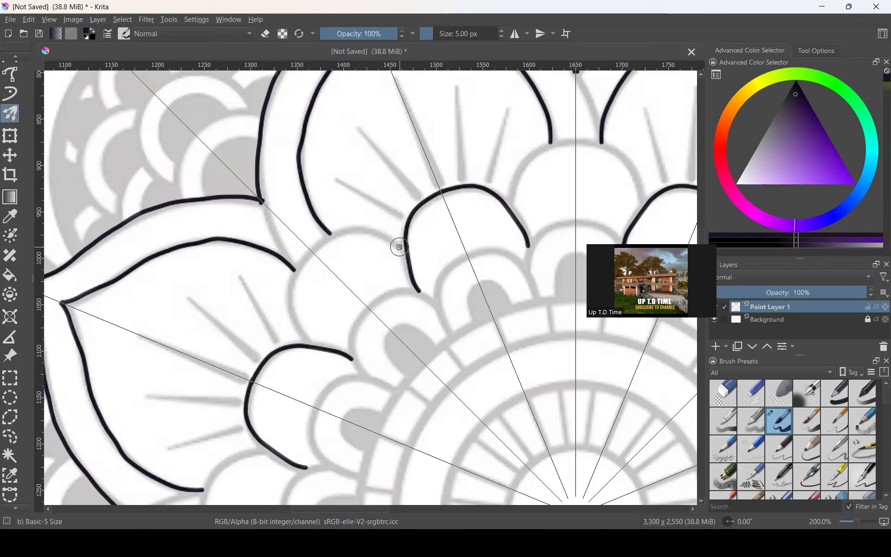
{"action": "left_click", "coordinate": [400, 250]}
{"action": "mouse_move", "coordinate": [404, 253]}
{"action": "left_mouse_down"}
{"action": "mouse_move", "coordinate": [355, 231]}
{"action": "mouse_move", "coordinate": [304, 245]}
{"action": "left_mouse_up"}
{"action": "scroll", "coordinate": [367, 246], "scroll_direction": "down", "scroll_amount": 2, "text": "ctrl"}
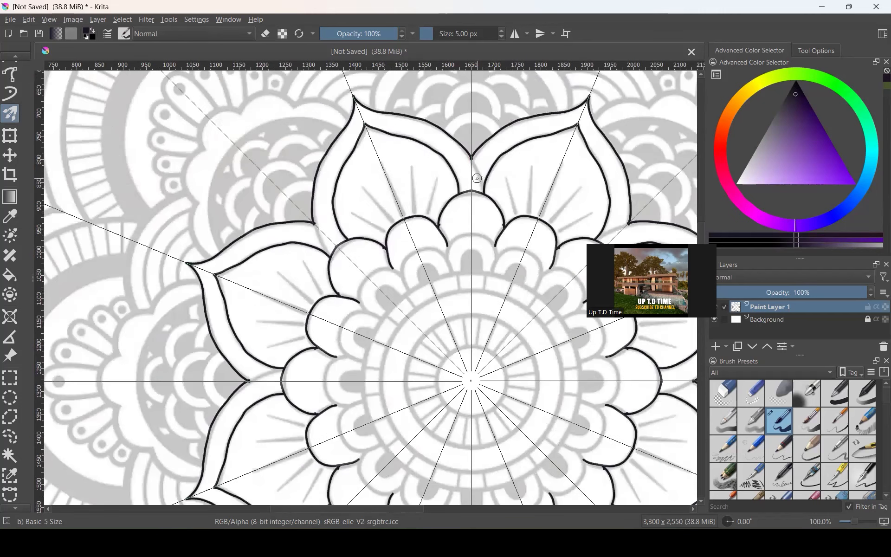
{"action": "scroll", "coordinate": [350, 240], "scroll_direction": "down", "scroll_amount": 1, "text": "ctrl"}
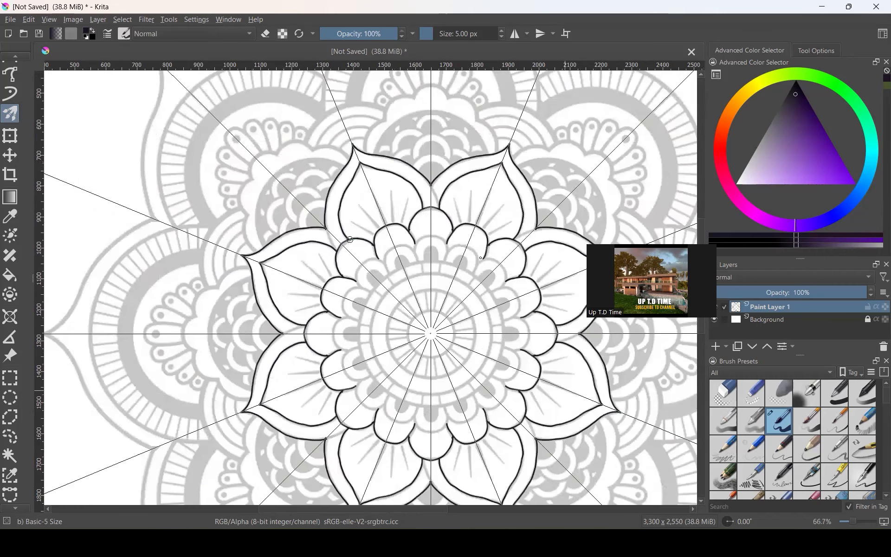
- Trace the thin vein lines inside the large petals on both sides of each petal's central axis
{"action": "scroll", "coordinate": [349, 240], "scroll_direction": "up", "scroll_amount": 1, "text": "ctrl"}
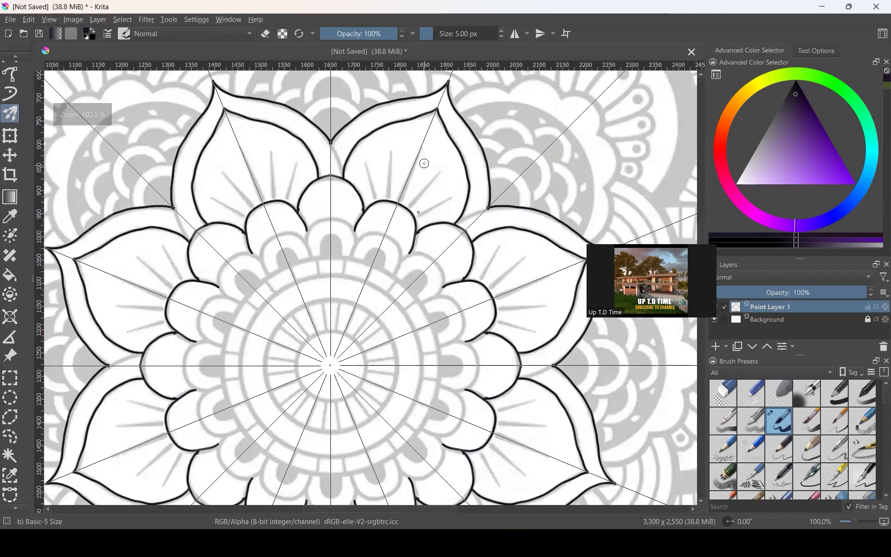
{"action": "scroll", "coordinate": [425, 163], "scroll_direction": "up", "scroll_amount": 2, "text": "ctrl"}
{"action": "left_click_drag", "start_coordinate": [391, 262], "coordinate": [447, 199]}
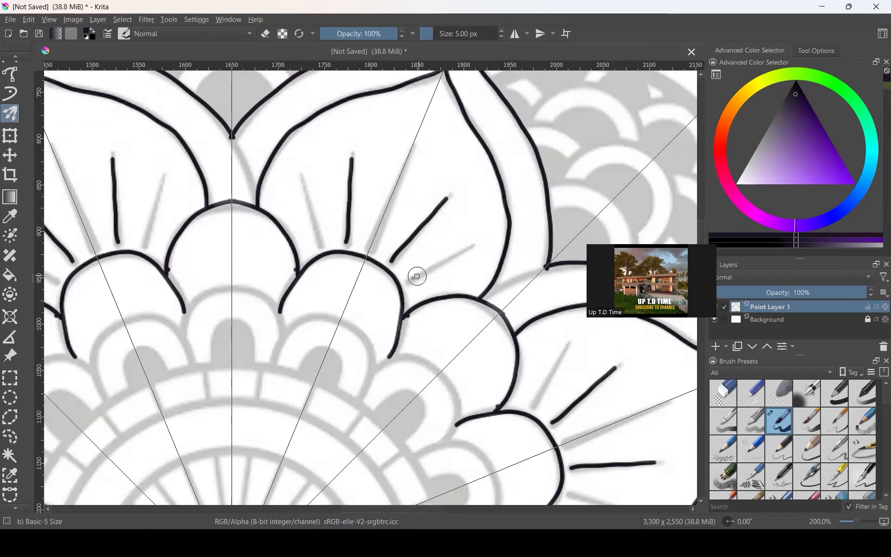
{"action": "left_click_drag", "start_coordinate": [409, 281], "coordinate": [472, 246]}
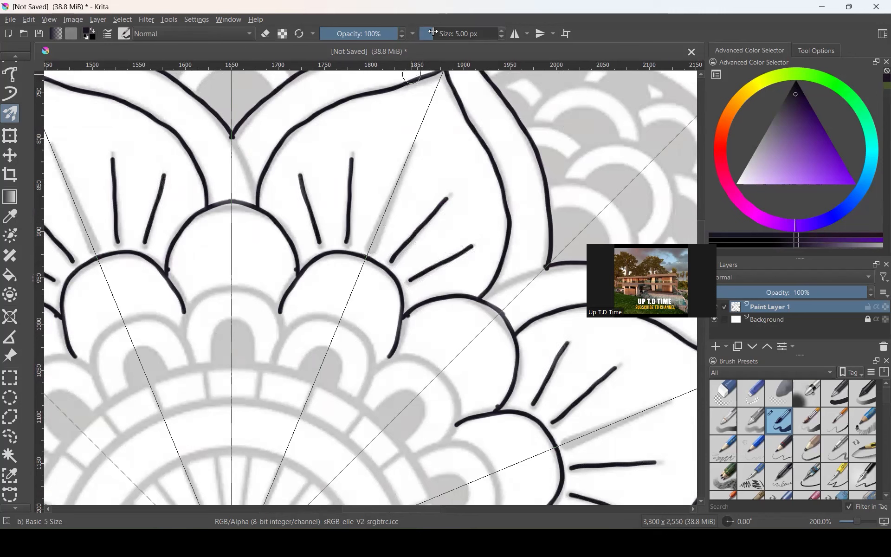
- Set the brush size to 10 px and trace the thick central vein along the axis of the large petals
{"action": "key", "text": "Return"}
{"action": "left_click_drag", "start_coordinate": [373, 246], "coordinate": [410, 141]}
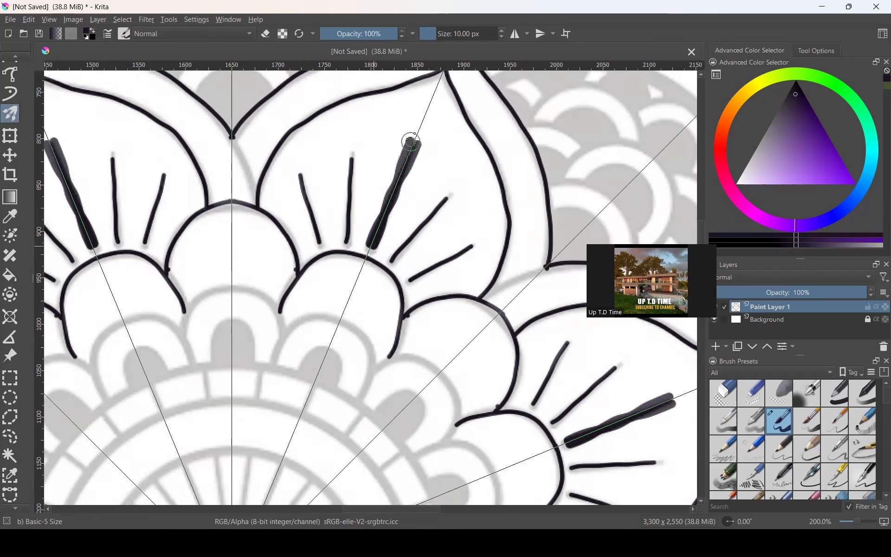
{"action": "scroll", "coordinate": [397, 158], "scroll_direction": "down", "scroll_amount": 3}
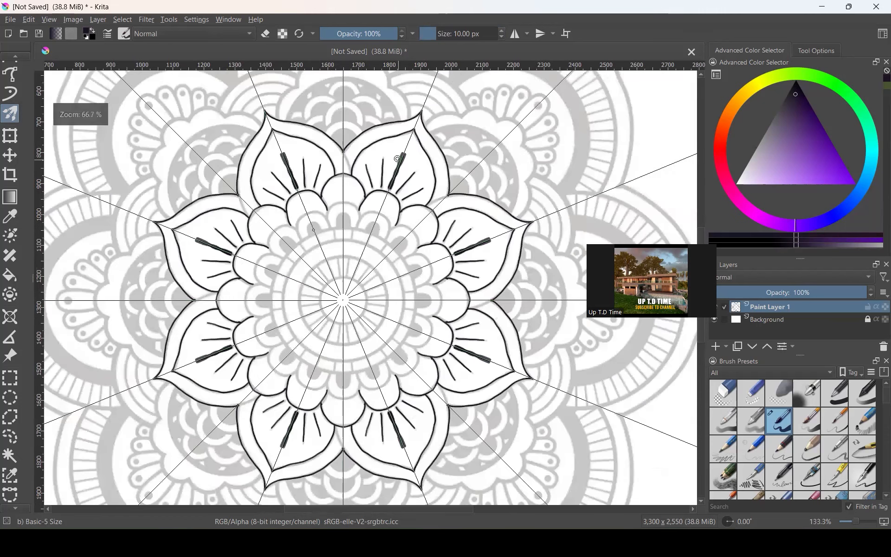
- Set the brush size back to 5 px and trace the inner-ring scallops centred between the large petals
{"action": "left_click", "coordinate": [462, 34]}
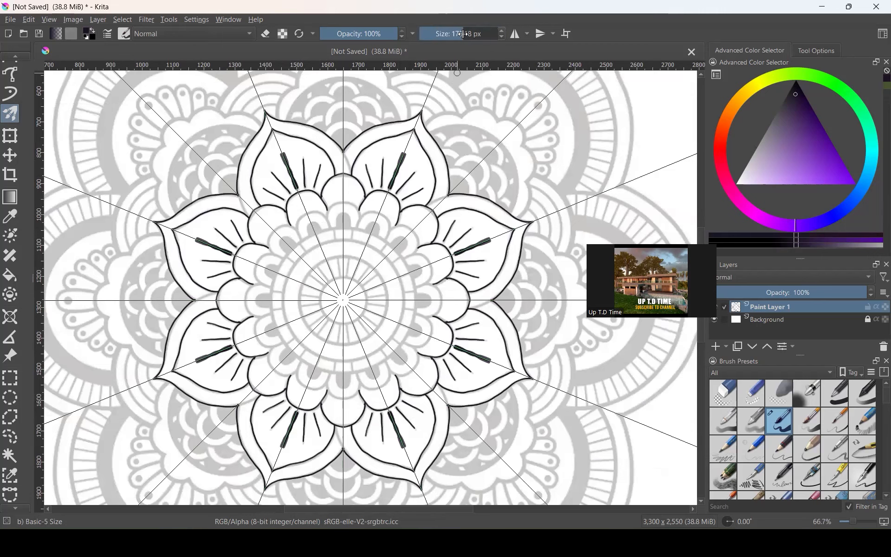
{"action": "left_click_drag", "start_coordinate": [463, 34], "coordinate": [429, 33]}
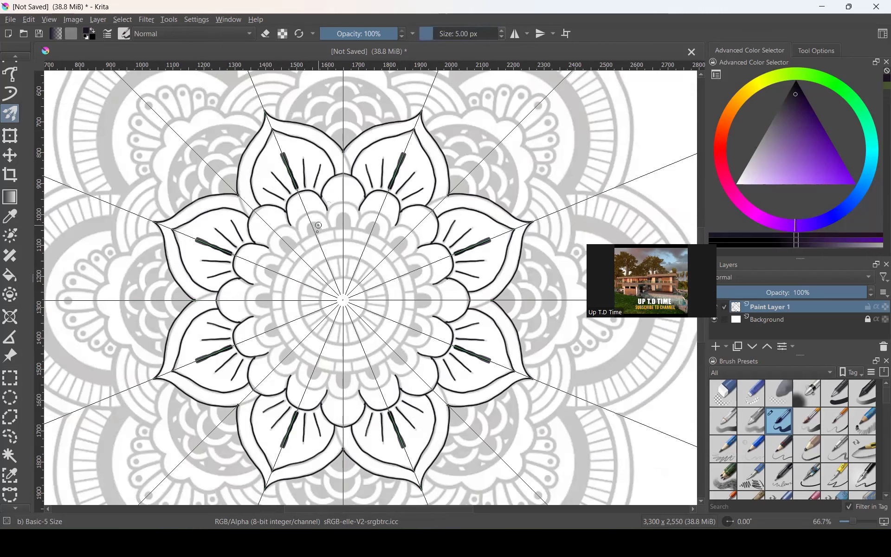
{"action": "scroll", "coordinate": [378, 310], "scroll_direction": "up", "scroll_amount": 2}
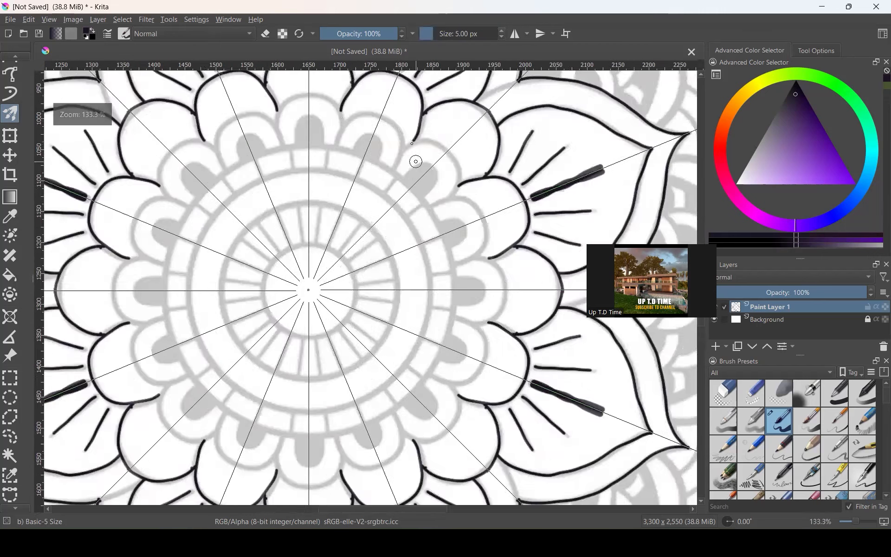
{"action": "scroll", "coordinate": [416, 161], "scroll_direction": "up", "scroll_amount": 2}
{"action": "scroll", "coordinate": [408, 143], "scroll_direction": "down", "scroll_amount": 2}
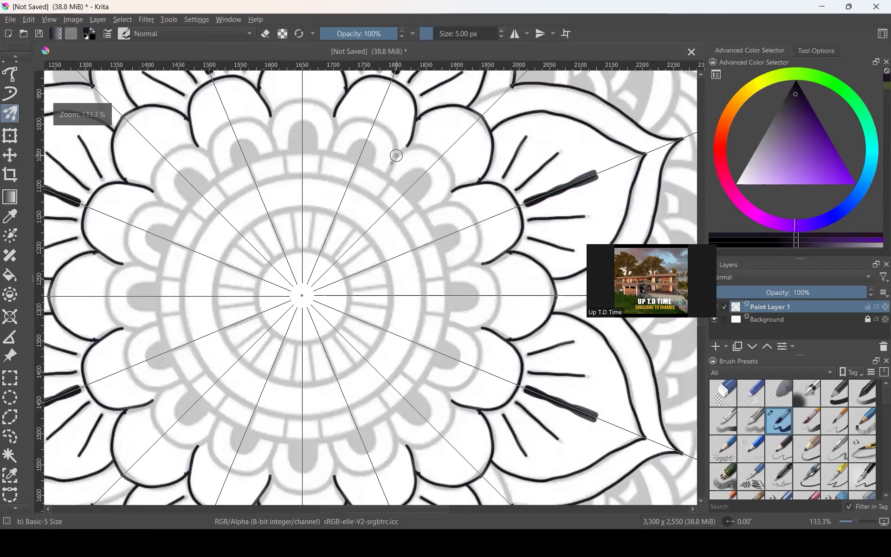
{"action": "mouse_move", "coordinate": [386, 173]}
{"action": "left_mouse_down"}
{"action": "mouse_move", "coordinate": [414, 145]}
{"action": "mouse_move", "coordinate": [442, 158]}
{"action": "left_mouse_up"}
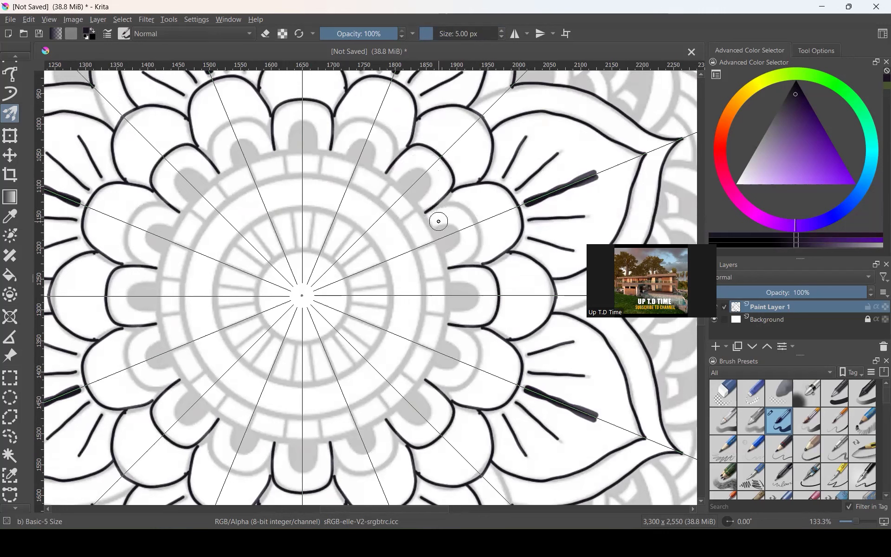
- Trace the remaining inner-ring scallops on the large petals' axes to fill the gaps between the drawn ones
{"action": "scroll", "coordinate": [357, 127], "scroll_direction": "up", "scroll_amount": 2}
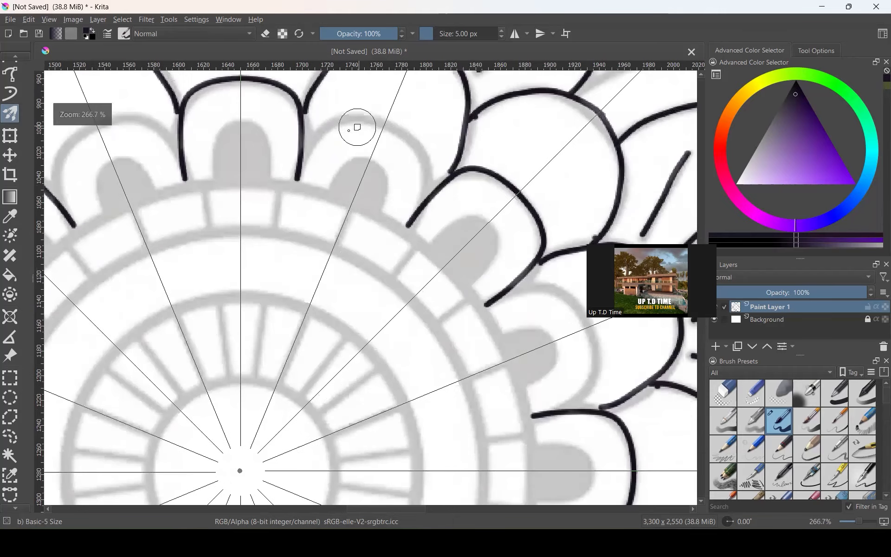
{"action": "scroll", "coordinate": [307, 159], "scroll_direction": "up", "scroll_amount": 1}
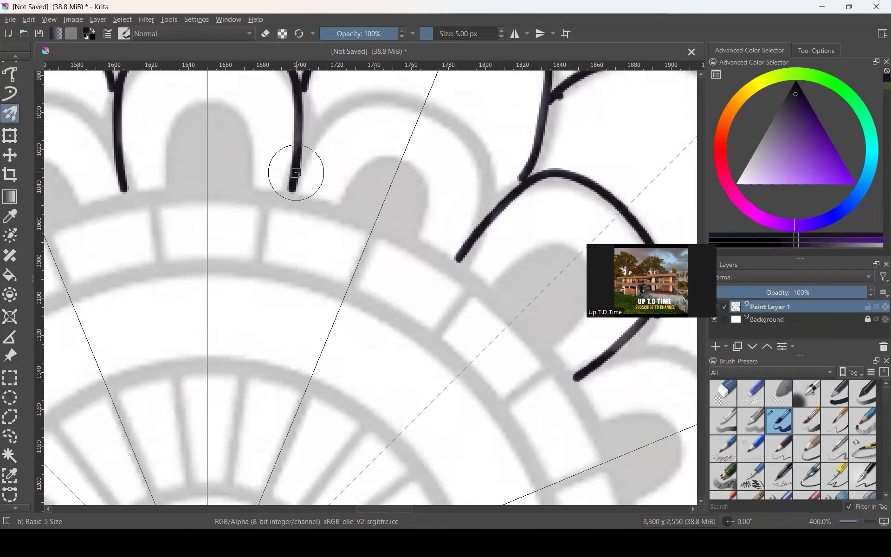
{"action": "mouse_move", "coordinate": [296, 173]}
{"action": "left_mouse_down"}
{"action": "mouse_move", "coordinate": [328, 123]}
{"action": "mouse_move", "coordinate": [357, 103]}
{"action": "mouse_move", "coordinate": [412, 99]}
{"action": "mouse_move", "coordinate": [429, 124]}
{"action": "left_mouse_up"}
{"action": "key", "text": "1"}
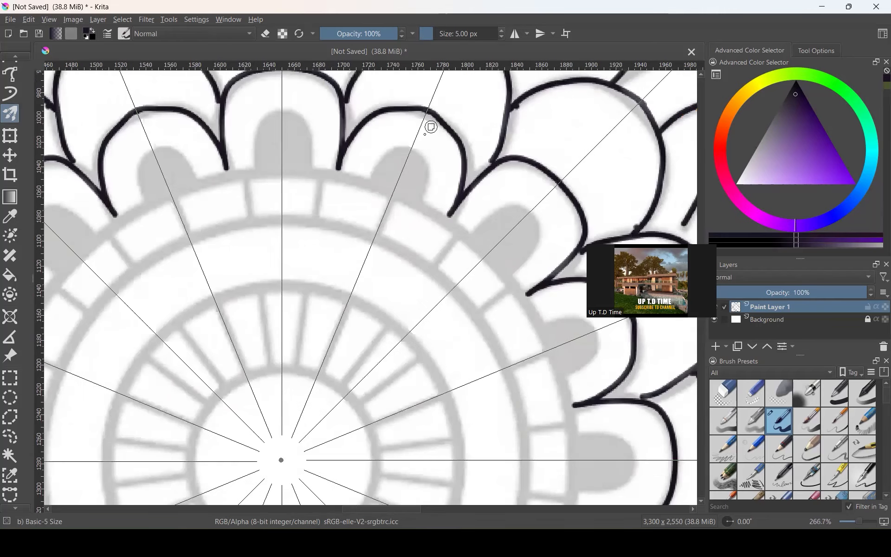
{"action": "scroll", "coordinate": [370, 170], "scroll_direction": "down", "scroll_amount": 1}
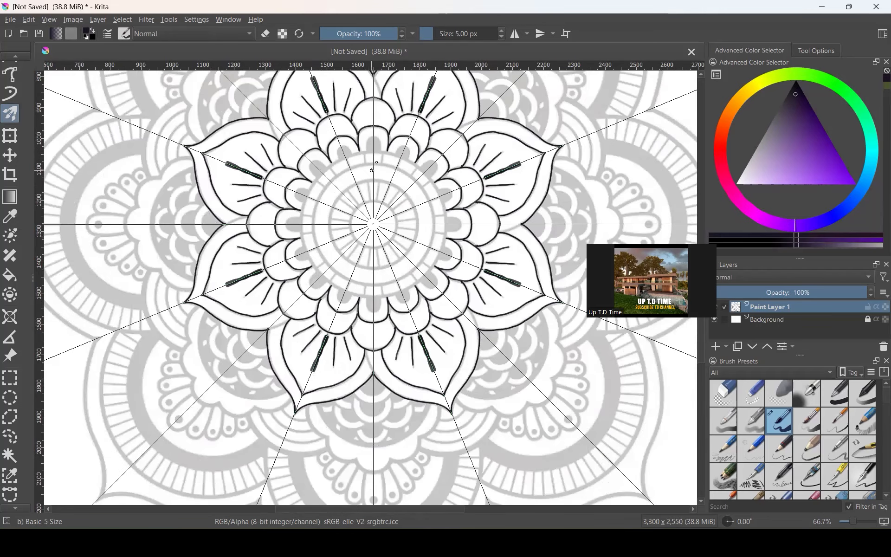
- Trace the short curve joining the meeting point of neighbouring large petals to the outer scallop between them
{"action": "scroll", "coordinate": [304, 129], "scroll_direction": "up", "scroll_amount": 4}
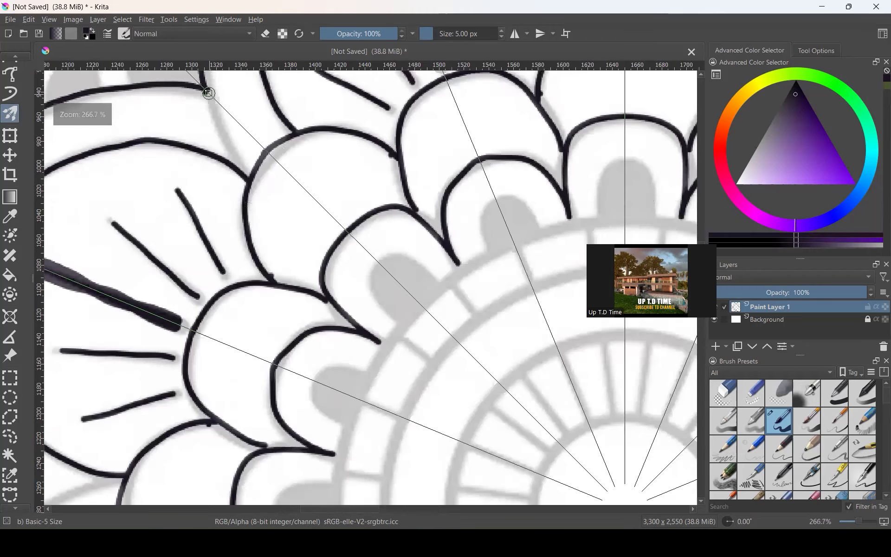
{"action": "left_click_drag", "start_coordinate": [208, 93], "coordinate": [255, 179]}
{"action": "key", "text": "1"}
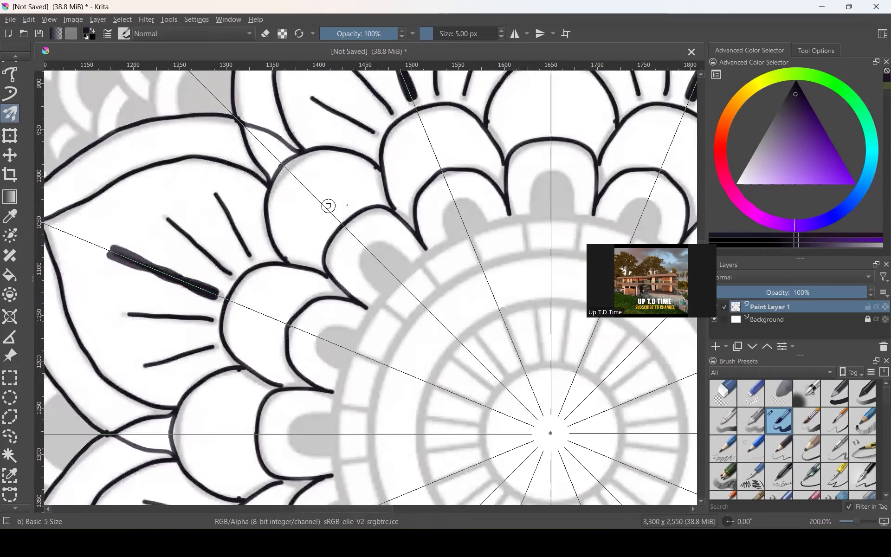
{"action": "scroll", "coordinate": [347, 205], "scroll_direction": "down", "scroll_amount": 1}
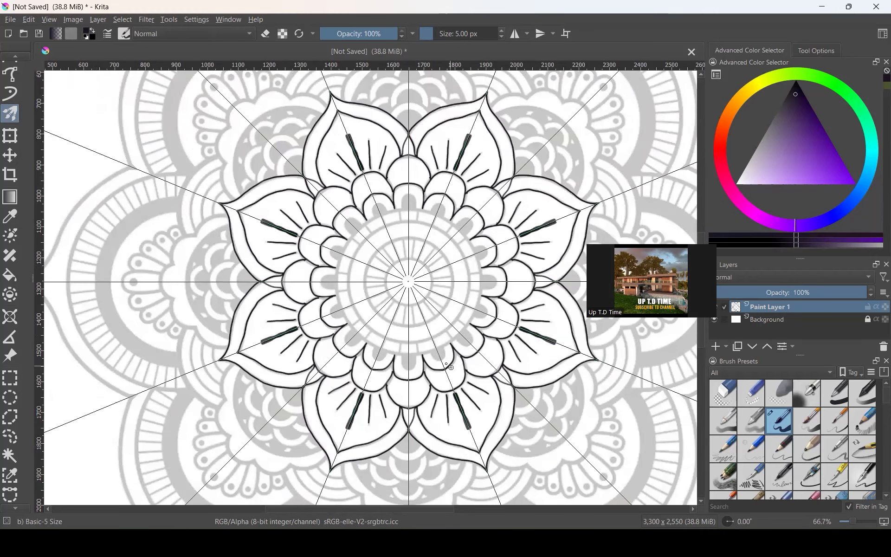
- Trace the four concentric circles in the mandala's centre, from the one bordering the scallops to the innermost one
{"action": "scroll", "coordinate": [444, 361], "scroll_direction": "up", "scroll_amount": 1}
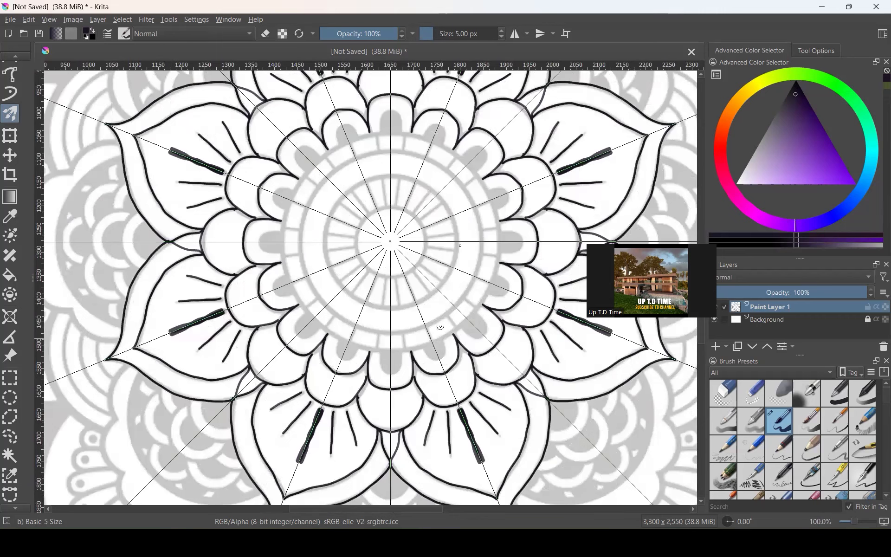
{"action": "scroll", "coordinate": [452, 155], "scroll_direction": "up", "scroll_amount": 1}
{"action": "scroll", "coordinate": [447, 149], "scroll_direction": "up", "scroll_amount": 1}
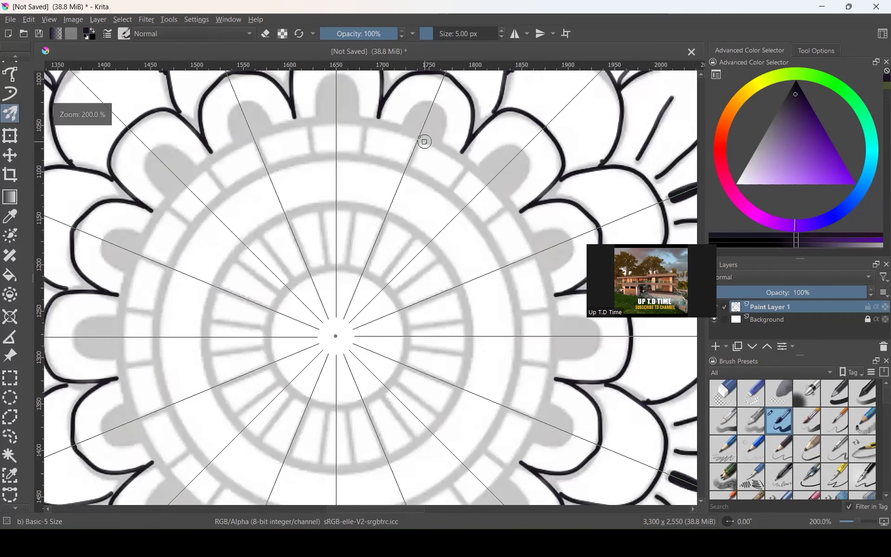
{"action": "mouse_move", "coordinate": [420, 137]}
{"action": "left_mouse_down"}
{"action": "mouse_move", "coordinate": [462, 157]}
{"action": "mouse_move", "coordinate": [488, 186]}
{"action": "left_mouse_up"}
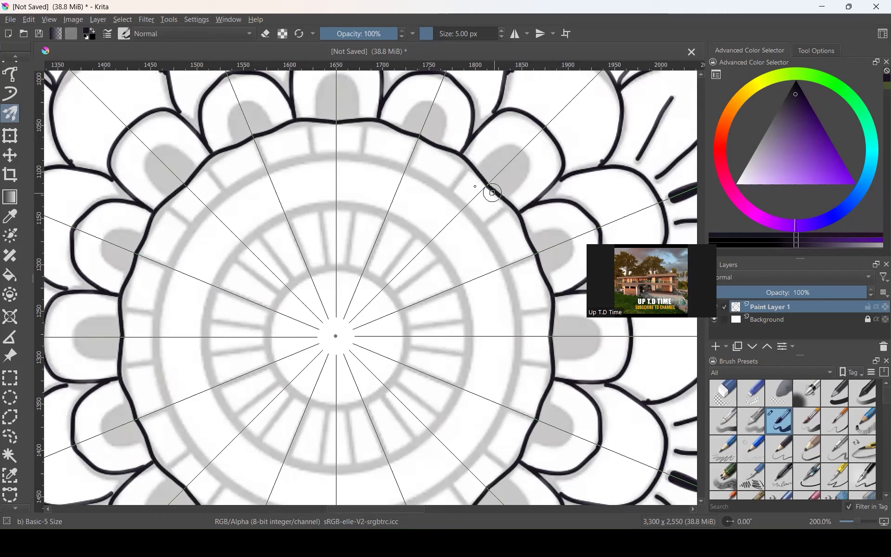
{"action": "left_click_drag", "start_coordinate": [401, 168], "coordinate": [465, 209]}
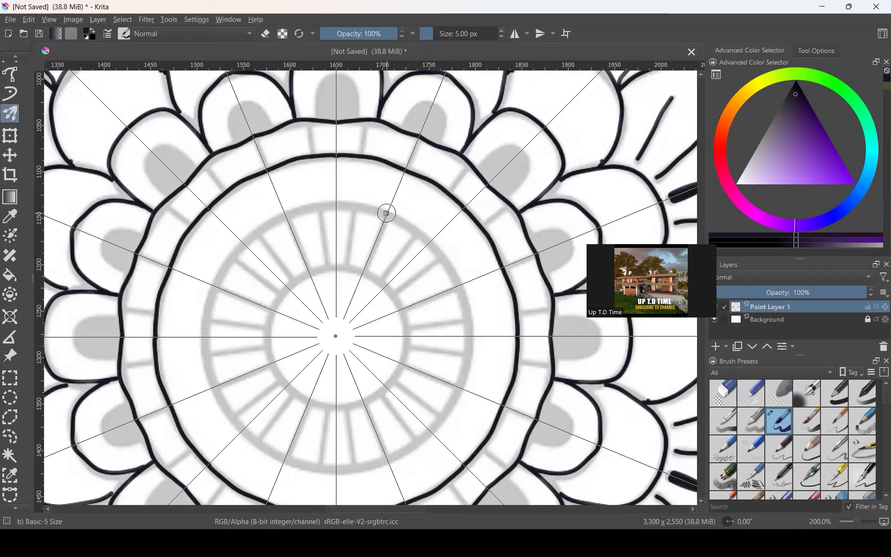
{"action": "left_click_drag", "start_coordinate": [386, 213], "coordinate": [431, 241]}
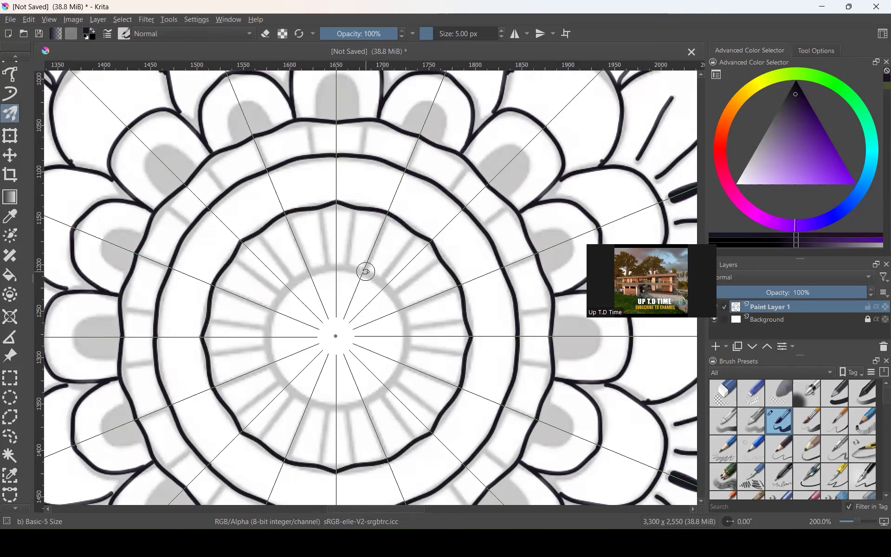
{"action": "left_click_drag", "start_coordinate": [365, 271], "coordinate": [389, 297]}
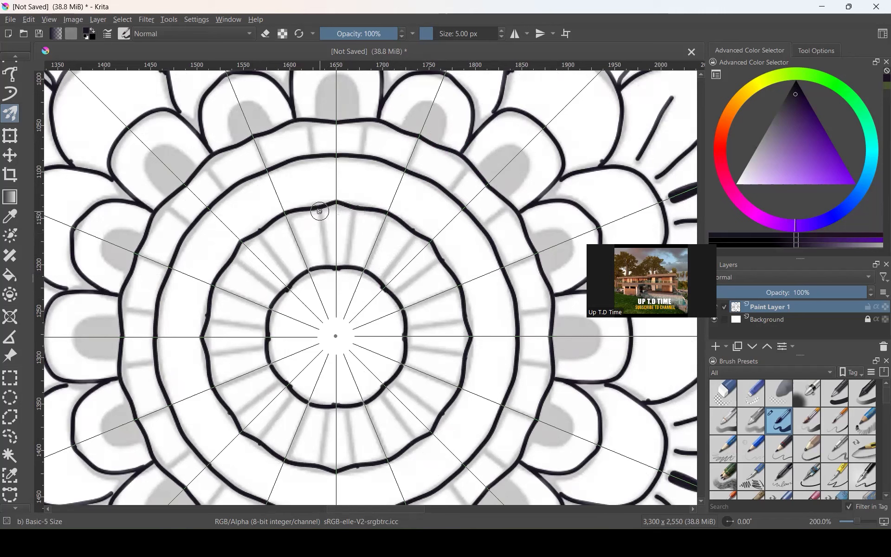
- Trace the radial spokes between the two innermost circles, both beside the vertical axis and along the large petals' axes
{"action": "left_click_drag", "start_coordinate": [319, 211], "coordinate": [325, 265]}
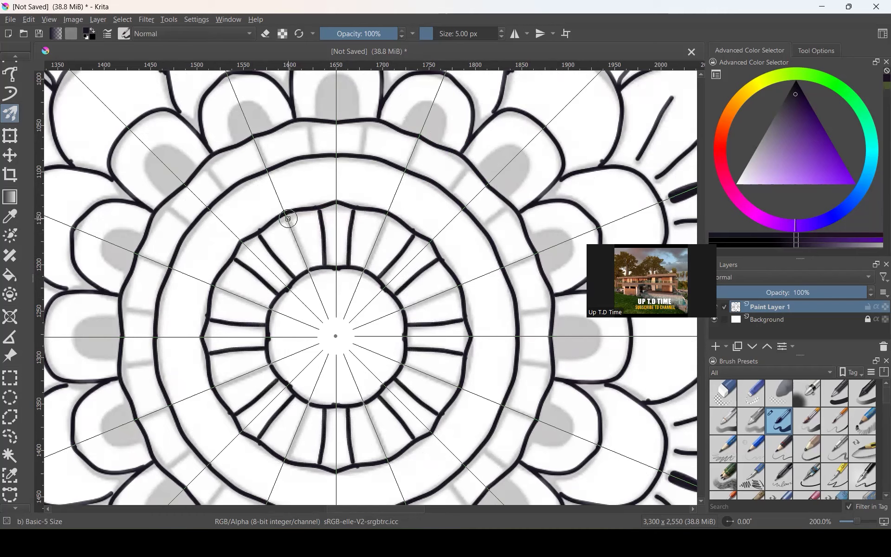
{"action": "left_click_drag", "start_coordinate": [285, 215], "coordinate": [306, 271]}
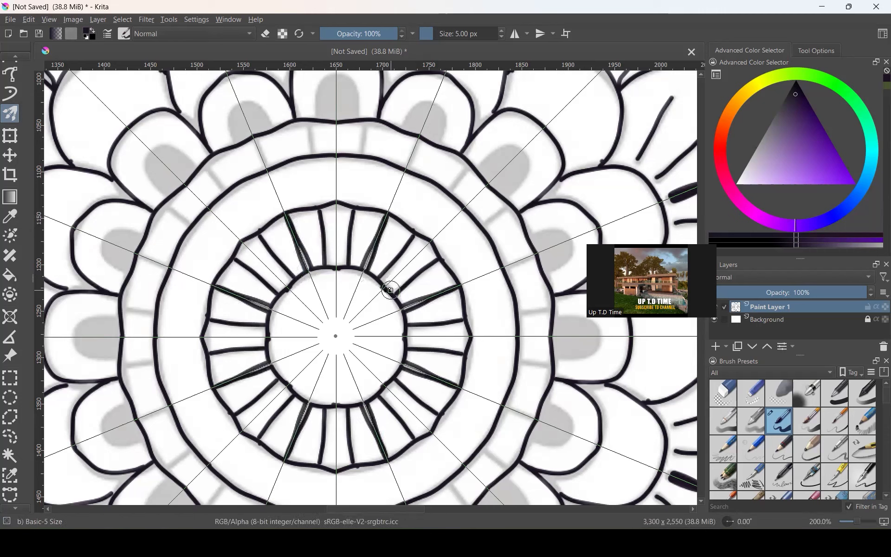
{"action": "key", "text": "ctrl+z"}
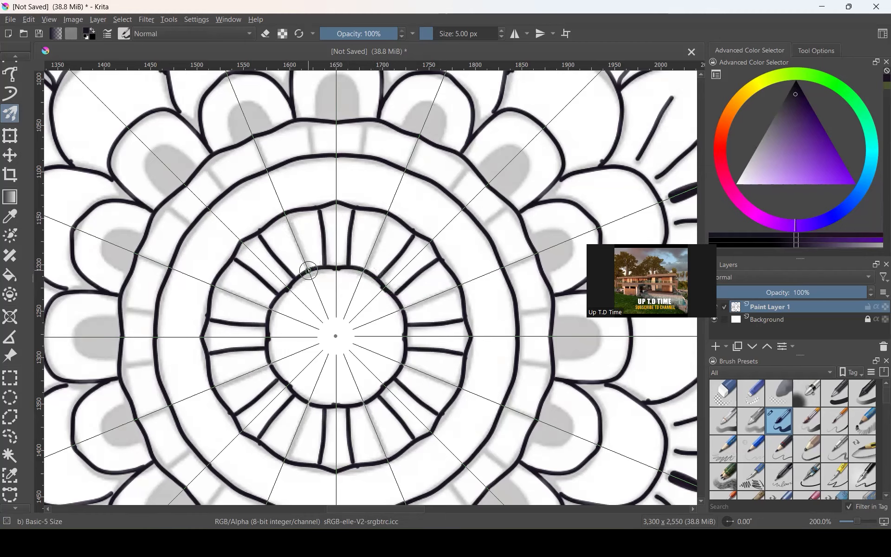
{"action": "scroll", "coordinate": [309, 270], "scroll_direction": "up", "scroll_amount": 2}
{"action": "scroll", "coordinate": [309, 269], "scroll_direction": "up", "scroll_amount": 2}
{"action": "scroll", "coordinate": [265, 189], "scroll_direction": "down", "scroll_amount": 1}
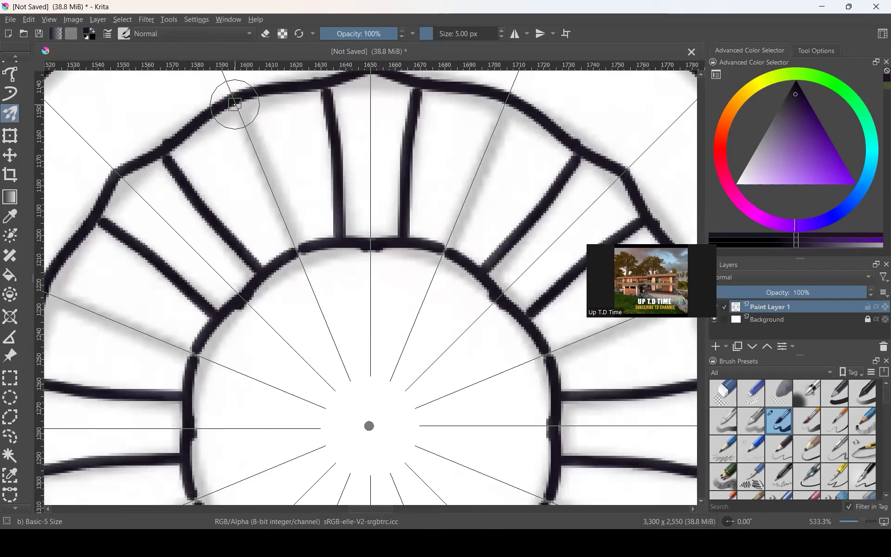
{"action": "left_click_drag", "start_coordinate": [234, 103], "coordinate": [294, 249]}
{"action": "scroll", "coordinate": [312, 211], "scroll_direction": "down", "scroll_amount": 1}
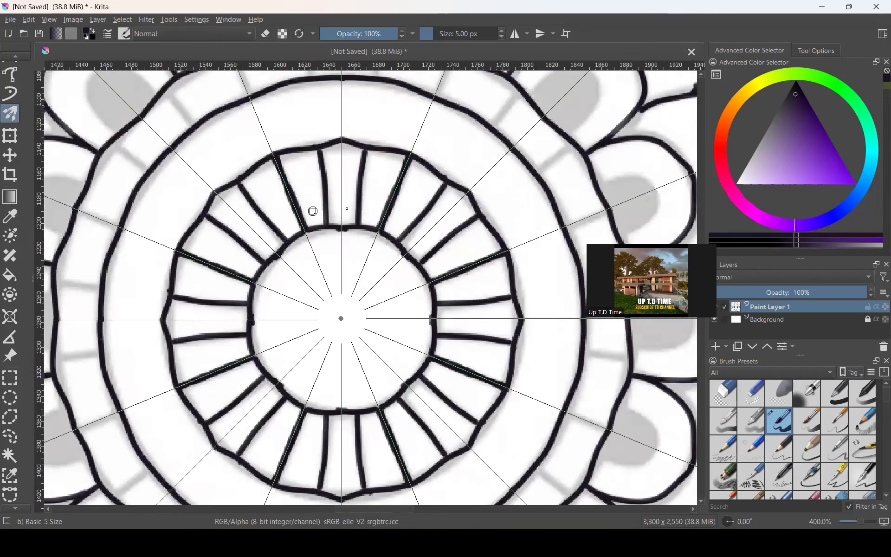
- Trace the short radial dividers between the two outer circles, on the large petals' axes and on both sides of the gaps between them
{"action": "scroll", "coordinate": [313, 211], "scroll_direction": "down", "scroll_amount": 5}
{"action": "scroll", "coordinate": [420, 139], "scroll_direction": "up", "scroll_amount": 5}
{"action": "left_click_drag", "start_coordinate": [327, 109], "coordinate": [297, 182]}
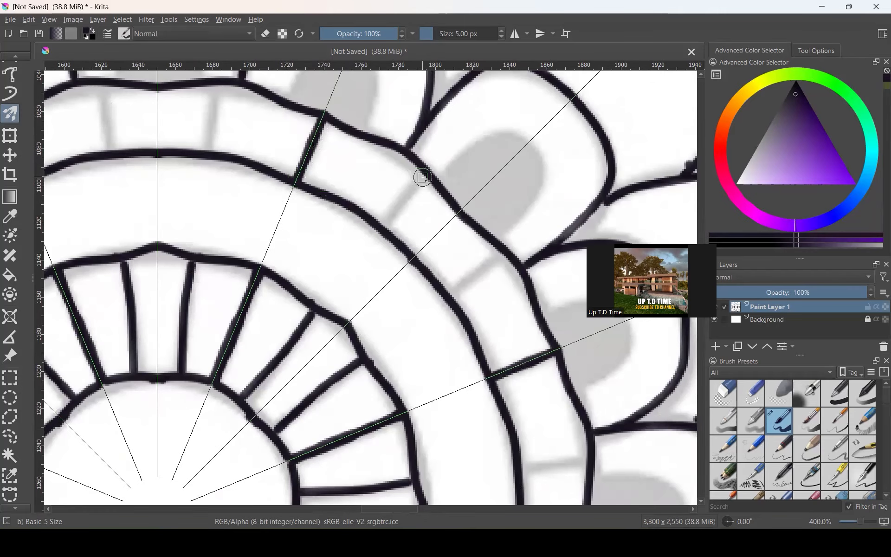
{"action": "left_click_drag", "start_coordinate": [425, 176], "coordinate": [379, 226]}
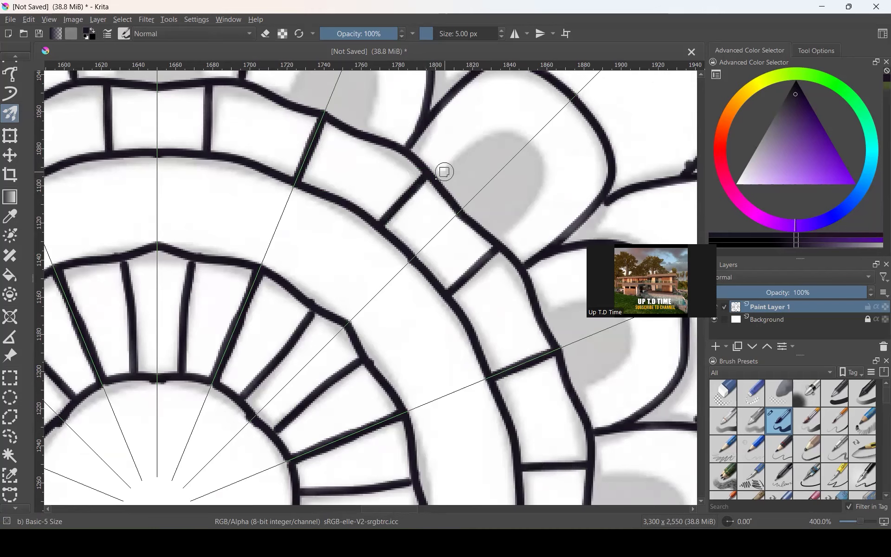
{"action": "scroll", "coordinate": [444, 171], "scroll_direction": "down", "scroll_amount": 4}
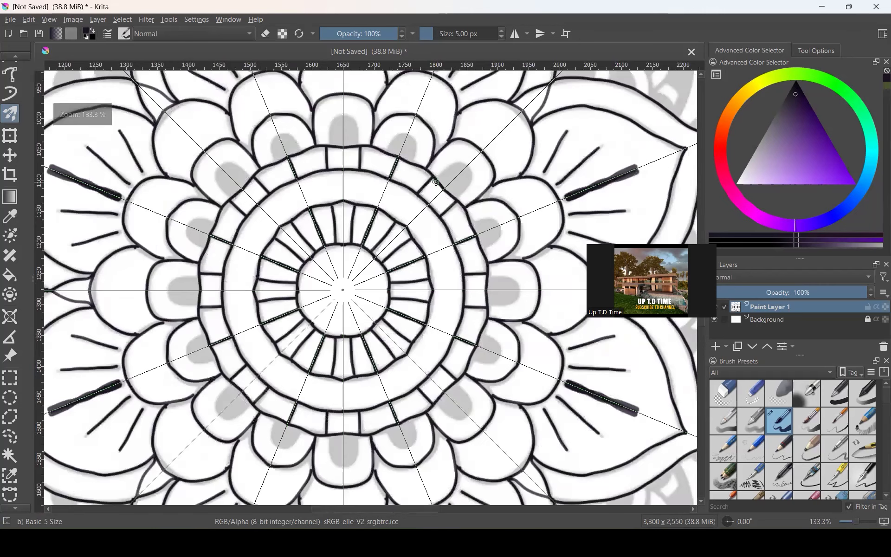
- Show the Multibrush tool options and examine the symmetry type, rotation and brush count
{"action": "scroll", "coordinate": [435, 183], "scroll_direction": "down", "scroll_amount": 1}
{"action": "left_click", "coordinate": [816, 49]}
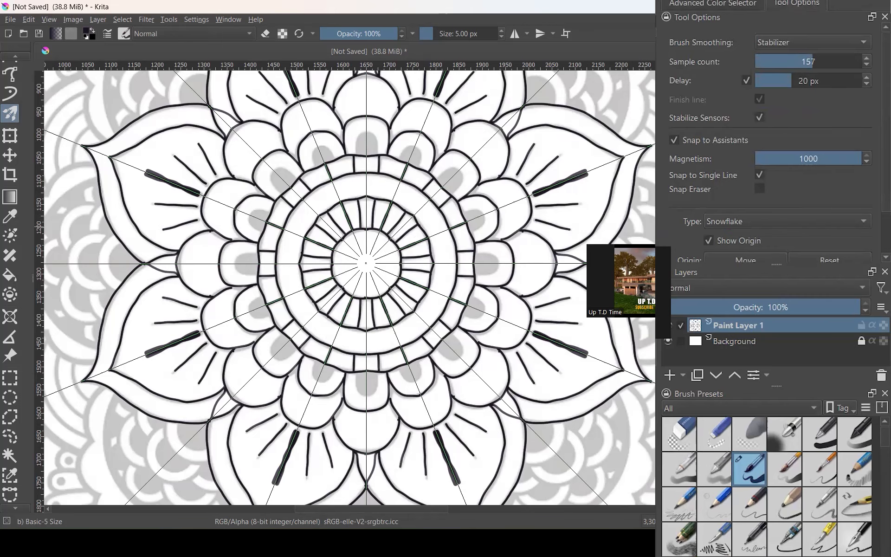
{"action": "scroll", "coordinate": [874, 108], "scroll_direction": "down", "scroll_amount": 3}
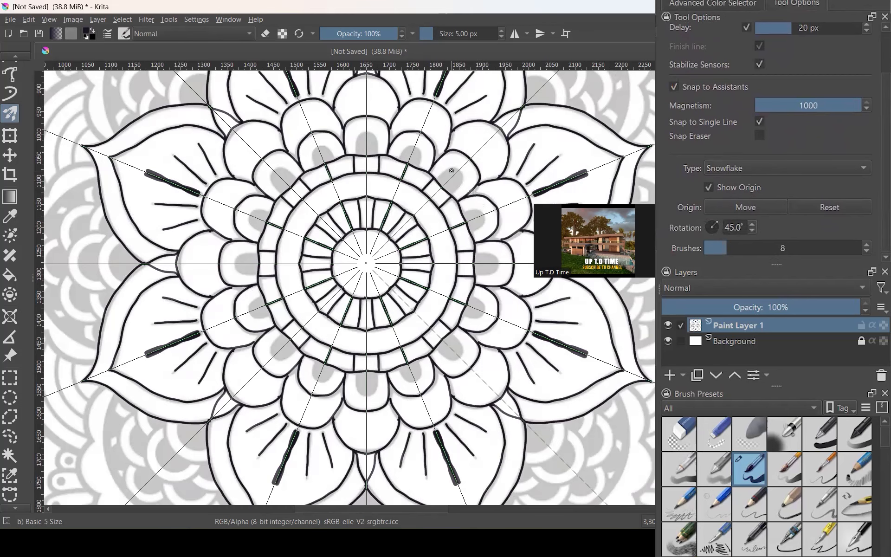
- Trace the scalloped outline behind the large petals, from the edge near a petal's tip outward to the symmetry axis
{"action": "scroll", "coordinate": [451, 170], "scroll_direction": "down", "scroll_amount": 2}
{"action": "scroll", "coordinate": [449, 175], "scroll_direction": "down", "scroll_amount": 1}
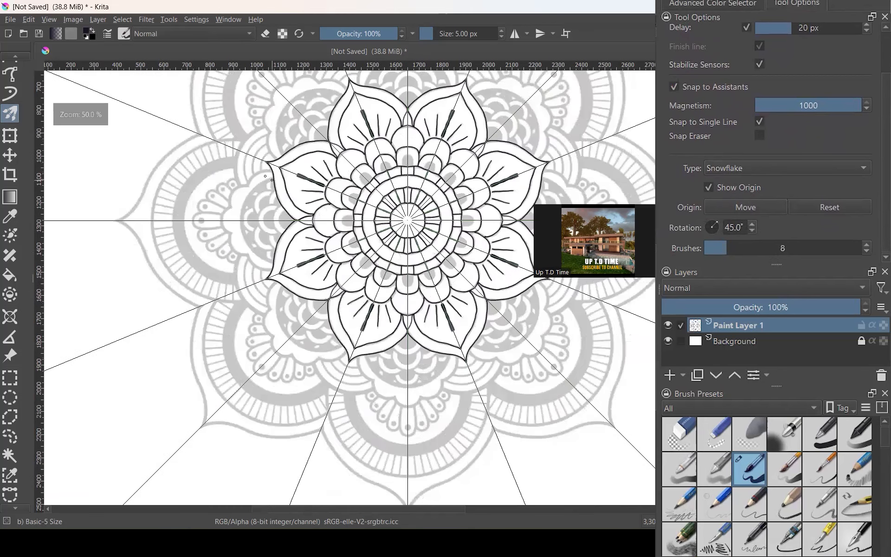
{"action": "scroll", "coordinate": [264, 172], "scroll_direction": "up", "scroll_amount": 2}
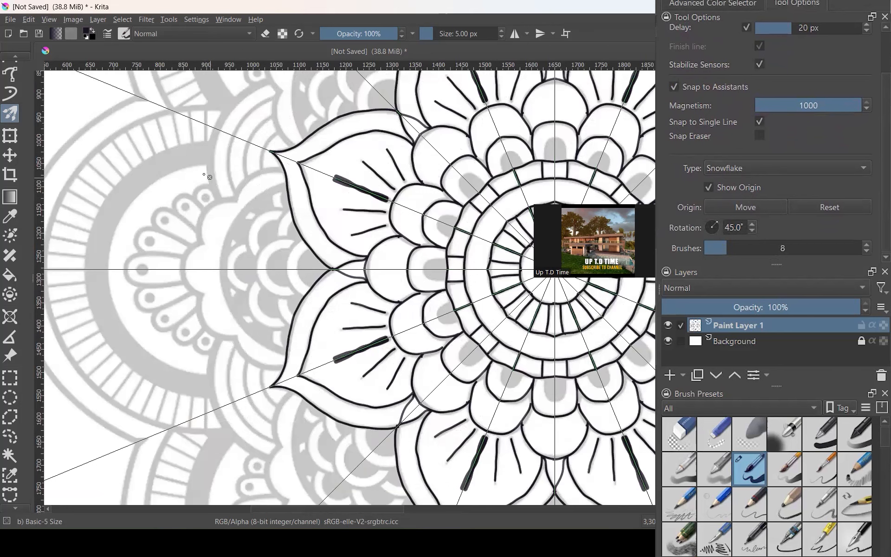
{"action": "scroll", "coordinate": [130, 239], "scroll_direction": "up", "scroll_amount": 1}
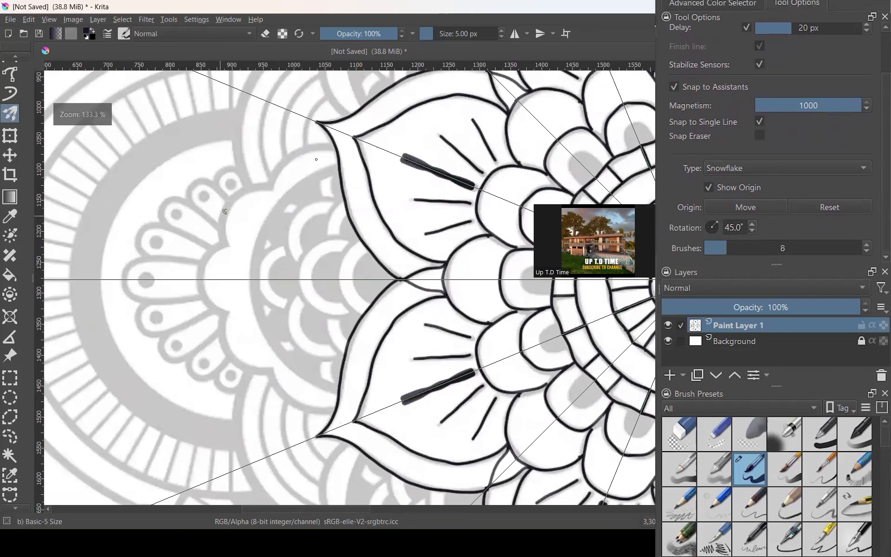
{"action": "mouse_move", "coordinate": [336, 149]}
{"action": "left_mouse_down"}
{"action": "mouse_move", "coordinate": [291, 158]}
{"action": "mouse_move", "coordinate": [272, 188]}
{"action": "mouse_move", "coordinate": [245, 195]}
{"action": "mouse_move", "coordinate": [224, 243]}
{"action": "left_mouse_up"}
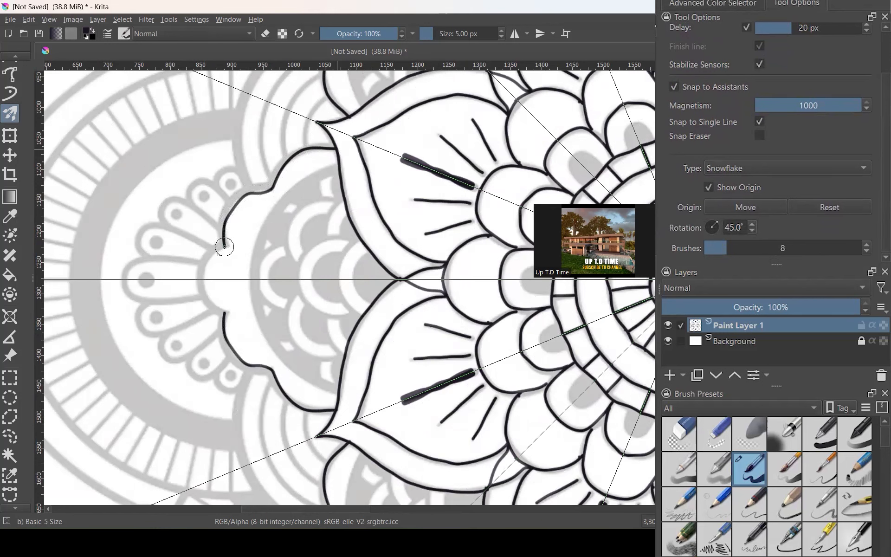
{"action": "left_click_drag", "start_coordinate": [223, 248], "coordinate": [196, 288]}
- Trace the two smallest nested arcs around the large petal's tip, joining the neighbouring scalloped outlines
{"action": "scroll", "coordinate": [227, 285], "scroll_direction": "down", "scroll_amount": 2}
{"action": "scroll", "coordinate": [238, 287], "scroll_direction": "down", "scroll_amount": 1}
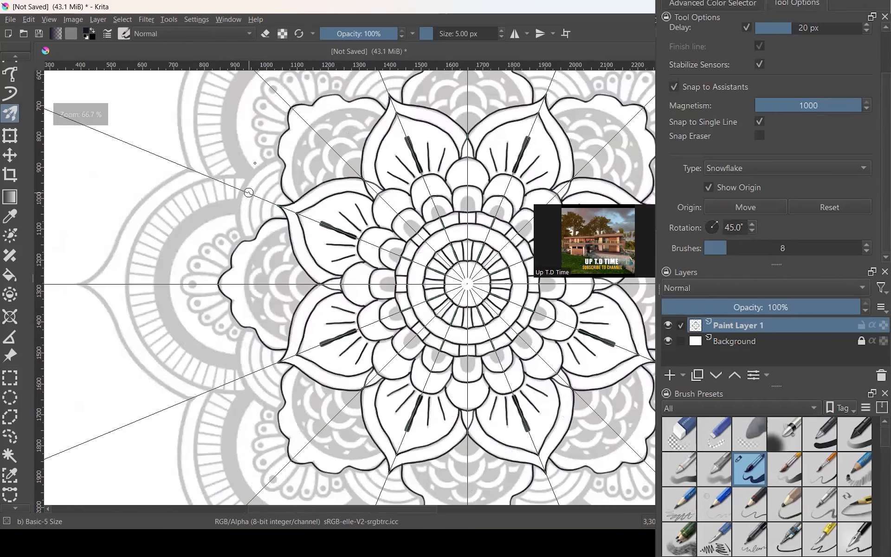
{"action": "scroll", "coordinate": [249, 193], "scroll_direction": "up", "scroll_amount": 3}
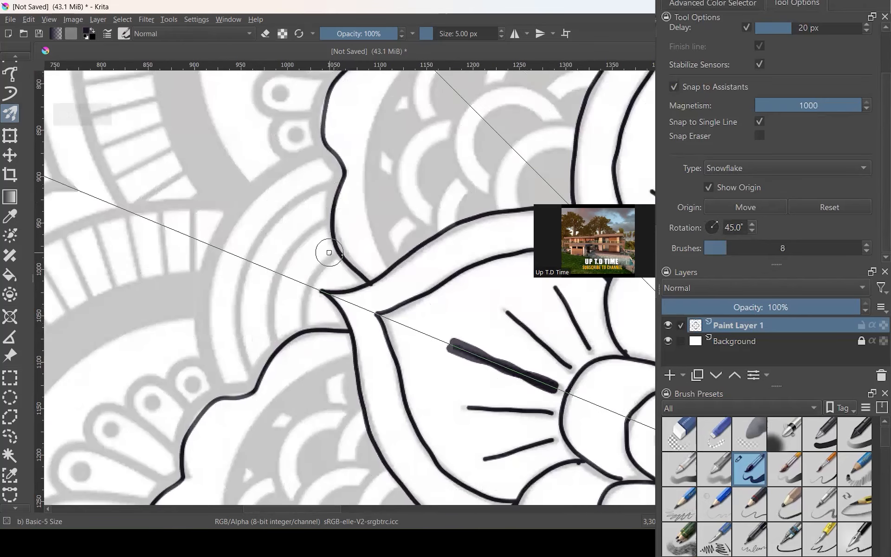
{"action": "scroll", "coordinate": [324, 252], "scroll_direction": "up", "scroll_amount": 2}
{"action": "mouse_move", "coordinate": [342, 253]}
{"action": "left_mouse_down"}
{"action": "mouse_move", "coordinate": [298, 295]}
{"action": "mouse_move", "coordinate": [280, 336]}
{"action": "left_mouse_up"}
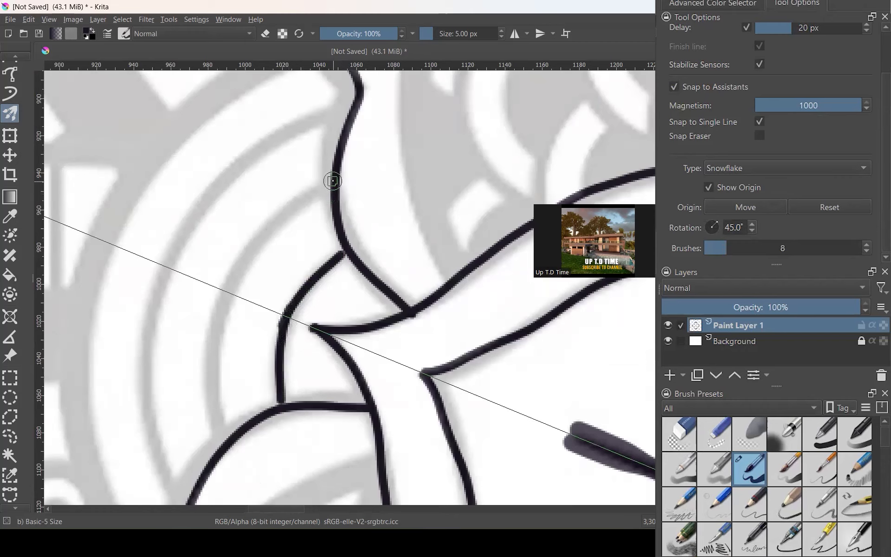
{"action": "mouse_move", "coordinate": [332, 181]}
{"action": "left_mouse_down"}
{"action": "mouse_move", "coordinate": [291, 212]}
{"action": "mouse_move", "coordinate": [224, 306]}
{"action": "left_mouse_up"}
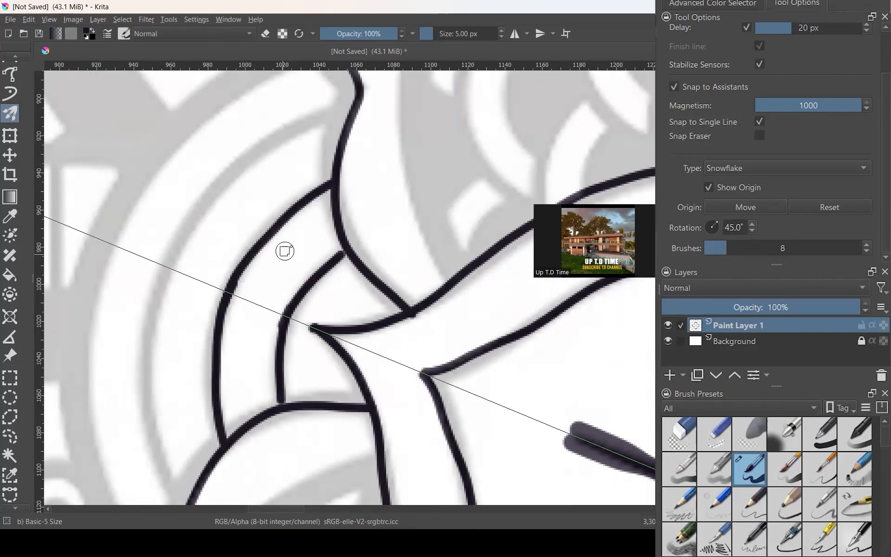
{"action": "scroll", "coordinate": [288, 252], "scroll_direction": "down", "scroll_amount": 3}
{"action": "mouse_move", "coordinate": [321, 175]}
{"action": "left_mouse_down"}
{"action": "mouse_move", "coordinate": [268, 201]}
{"action": "mouse_move", "coordinate": [241, 247]}
{"action": "left_mouse_up"}
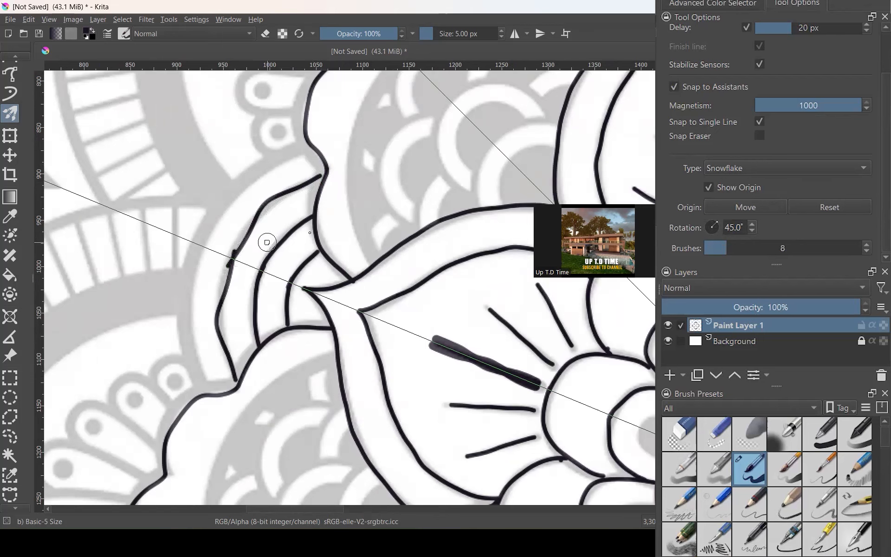
{"action": "scroll", "coordinate": [350, 241], "scroll_direction": "down", "scroll_amount": 1}
{"action": "key", "text": "ctrl+z"}
- Trace the third nested arc around the large petal's tip, from the symmetry axis to the scalloped outline
{"action": "scroll", "coordinate": [264, 236], "scroll_direction": "up", "scroll_amount": 1}
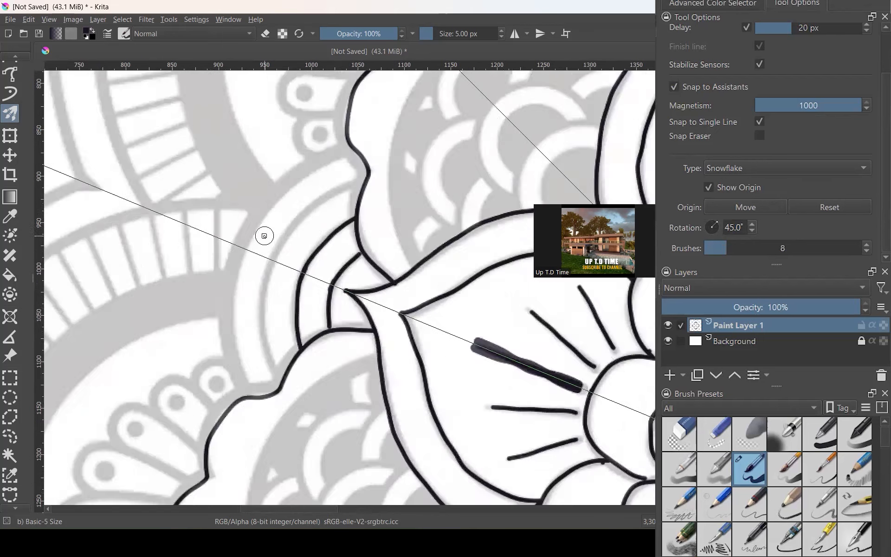
{"action": "scroll", "coordinate": [264, 236], "scroll_direction": "up", "scroll_amount": 1}
{"action": "mouse_move", "coordinate": [280, 285]}
{"action": "left_mouse_down"}
{"action": "mouse_move", "coordinate": [303, 241]}
{"action": "mouse_move", "coordinate": [365, 171]}
{"action": "mouse_move", "coordinate": [464, 119]}
{"action": "left_mouse_up"}
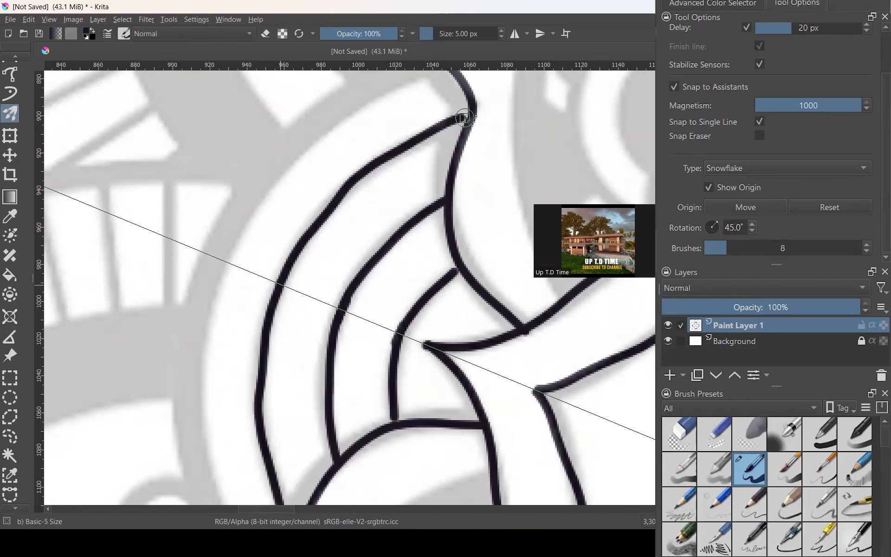
- Examine the traced line work from the nested arcs and outer petals to the central rings
{"action": "scroll", "coordinate": [474, 117], "scroll_direction": "down", "scroll_amount": 3}
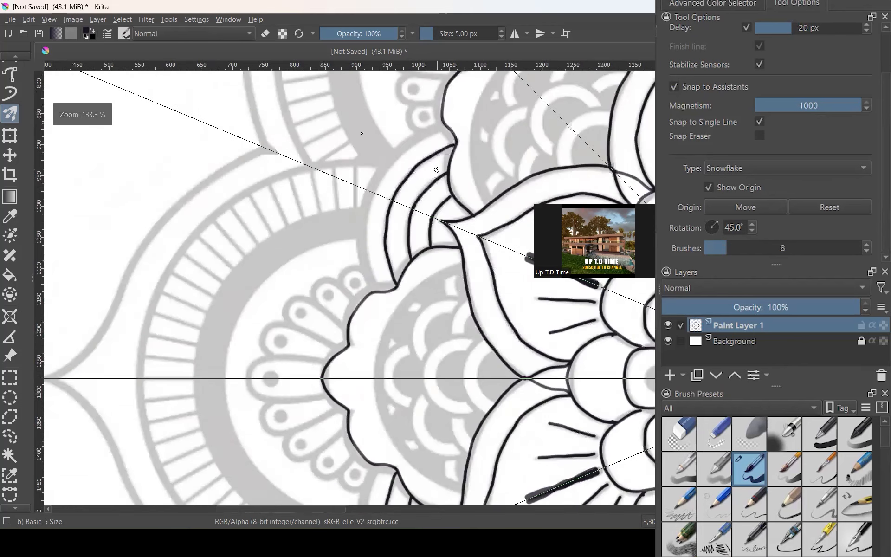
{"action": "scroll", "coordinate": [342, 148], "scroll_direction": "up", "scroll_amount": 3}
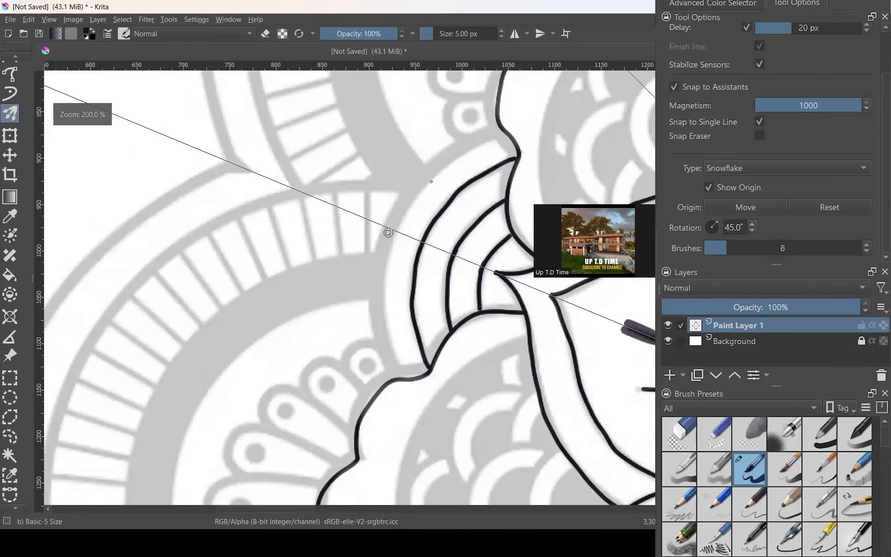
{"action": "scroll", "coordinate": [388, 232], "scroll_direction": "down", "scroll_amount": 3}
{"action": "scroll", "coordinate": [454, 163], "scroll_direction": "up", "scroll_amount": 3}
{"action": "scroll", "coordinate": [408, 204], "scroll_direction": "down", "scroll_amount": 3}
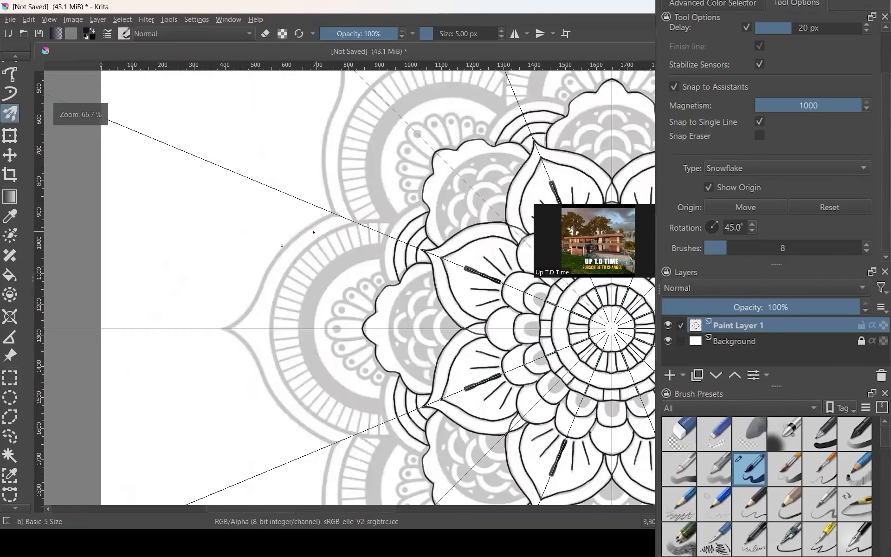
{"action": "scroll", "coordinate": [251, 239], "scroll_direction": "down", "scroll_amount": 1}
{"action": "scroll", "coordinate": [465, 253], "scroll_direction": "up", "scroll_amount": 1}
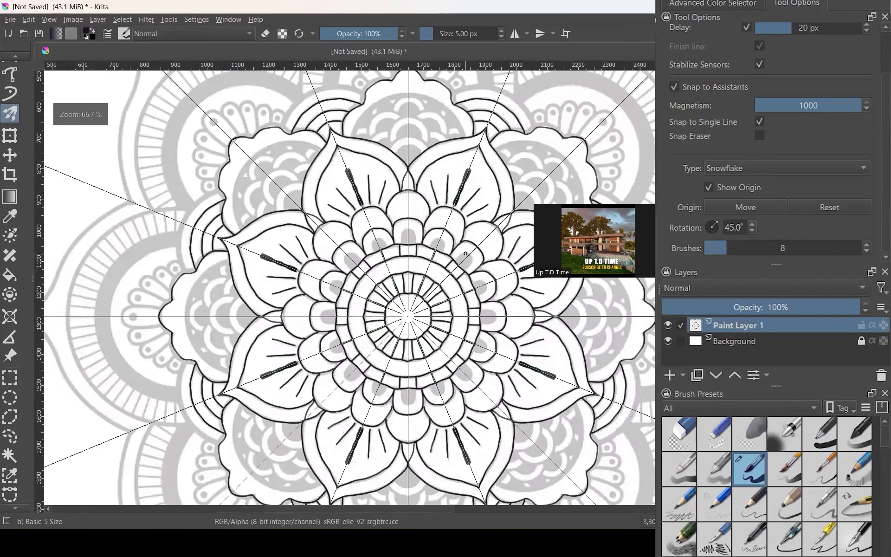
{"action": "scroll", "coordinate": [466, 253], "scroll_direction": "up", "scroll_amount": 2}
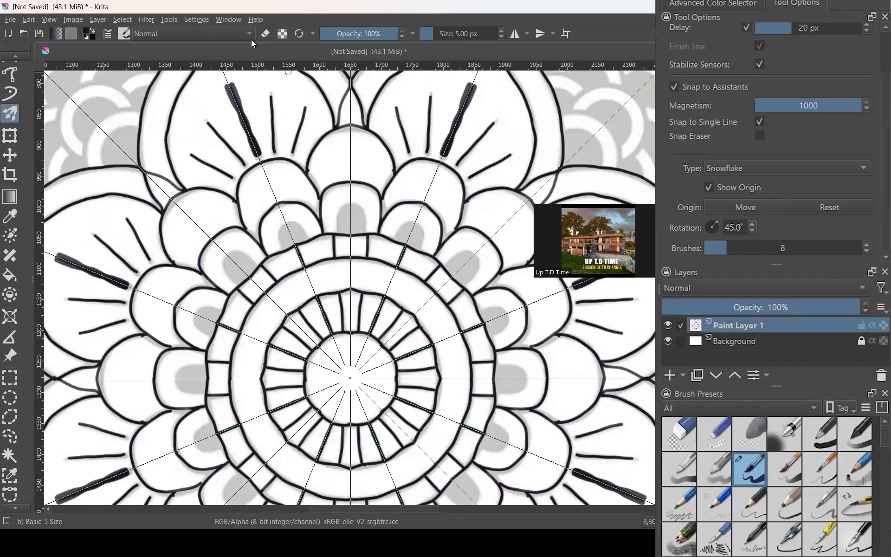
- Set the brush size to 15 px and trace the elongated loop on the symmetry axis at the scalloped outline's outer tip
{"action": "left_click", "coordinate": [433, 32]}
{"action": "type", "text": "1"}
{"action": "type", "text": "5"}
{"action": "key", "text": "Return"}
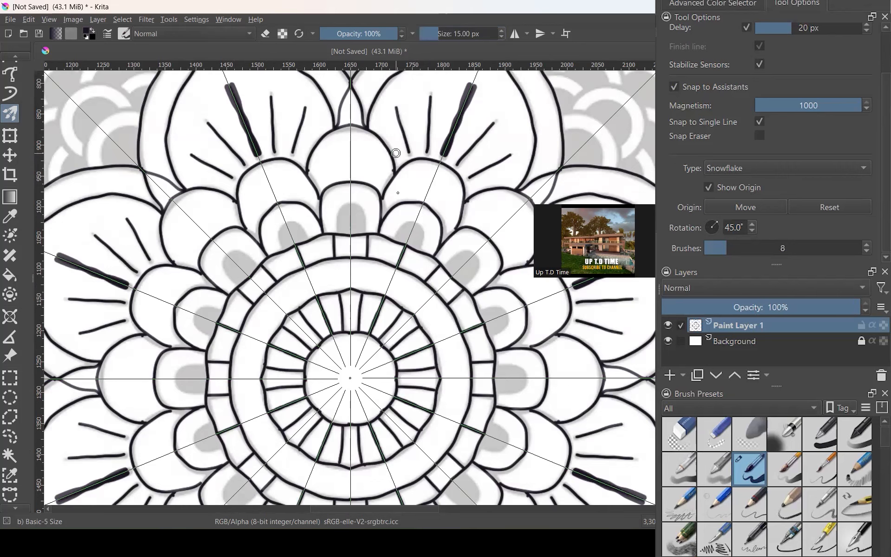
{"action": "scroll", "coordinate": [397, 230], "scroll_direction": "down", "scroll_amount": 1}
{"action": "scroll", "coordinate": [265, 162], "scroll_direction": "up", "scroll_amount": 2}
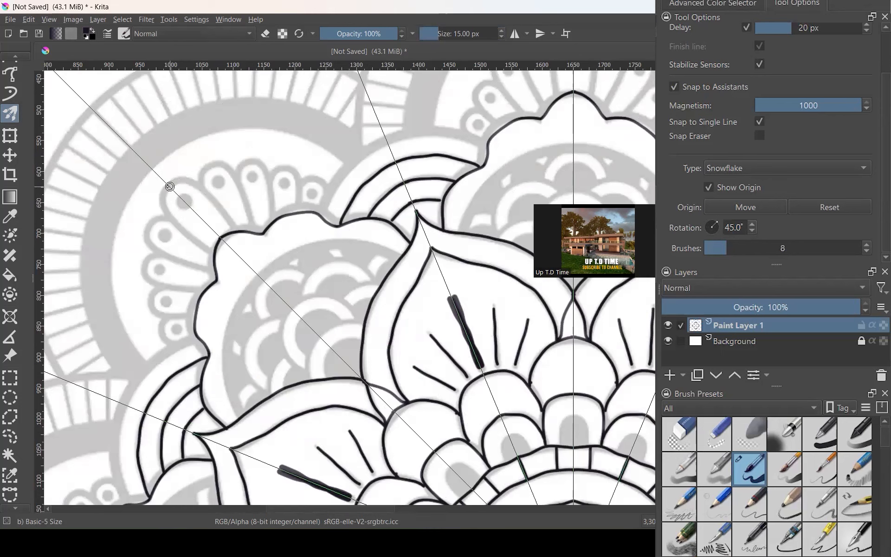
{"action": "mouse_move", "coordinate": [176, 182]}
{"action": "left_mouse_down"}
{"action": "mouse_move", "coordinate": [197, 188]}
{"action": "mouse_move", "coordinate": [234, 230]}
{"action": "left_mouse_up"}
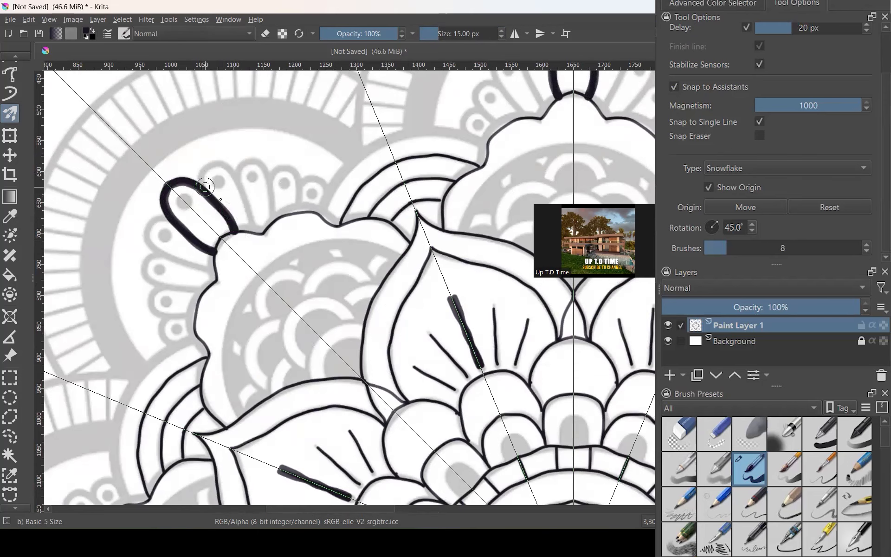
- Set the brush size to 10 px and trace the four smaller loops fanning out beside the central loop along the scalloped outline
{"action": "scroll", "coordinate": [220, 203], "scroll_direction": "down", "scroll_amount": 2}
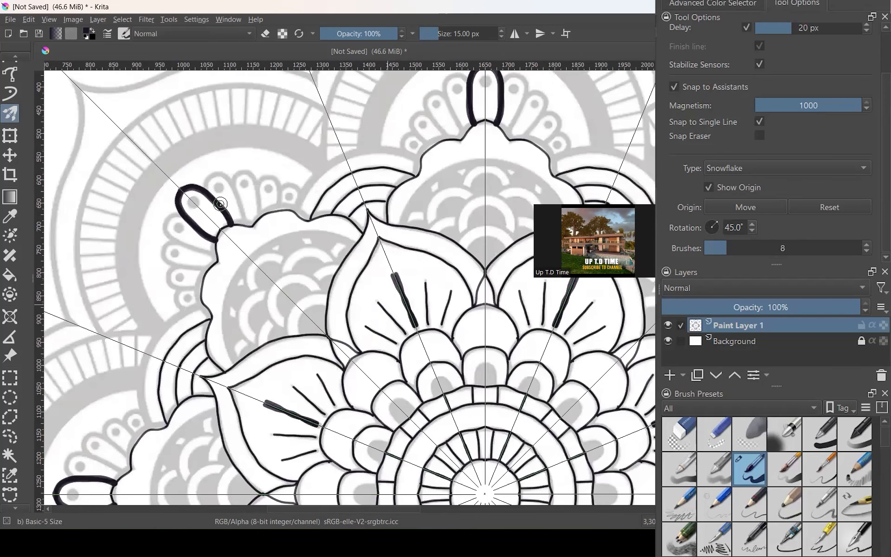
{"action": "scroll", "coordinate": [220, 203], "scroll_direction": "down", "scroll_amount": 2}
{"action": "scroll", "coordinate": [220, 205], "scroll_direction": "up", "scroll_amount": 2}
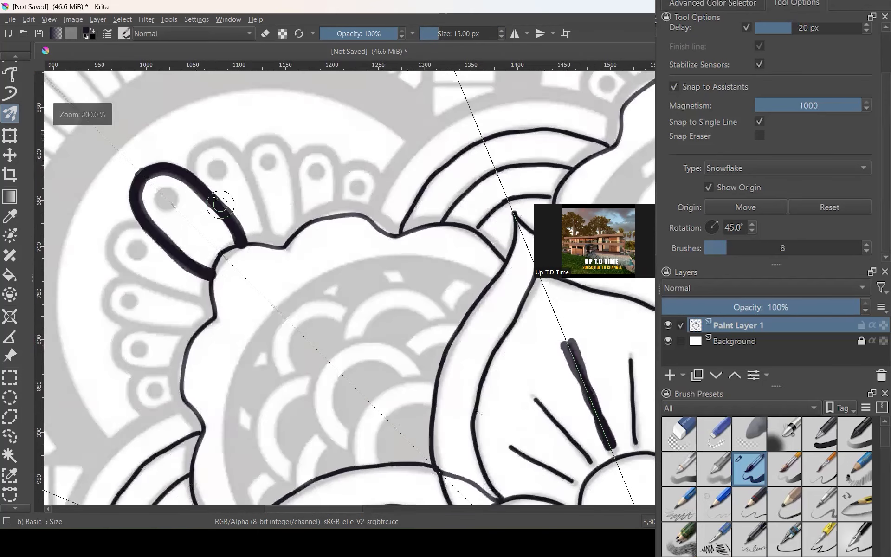
{"action": "right_click", "coordinate": [438, 35]}
{"action": "type", "text": "10"}
{"action": "key", "text": "Return"}
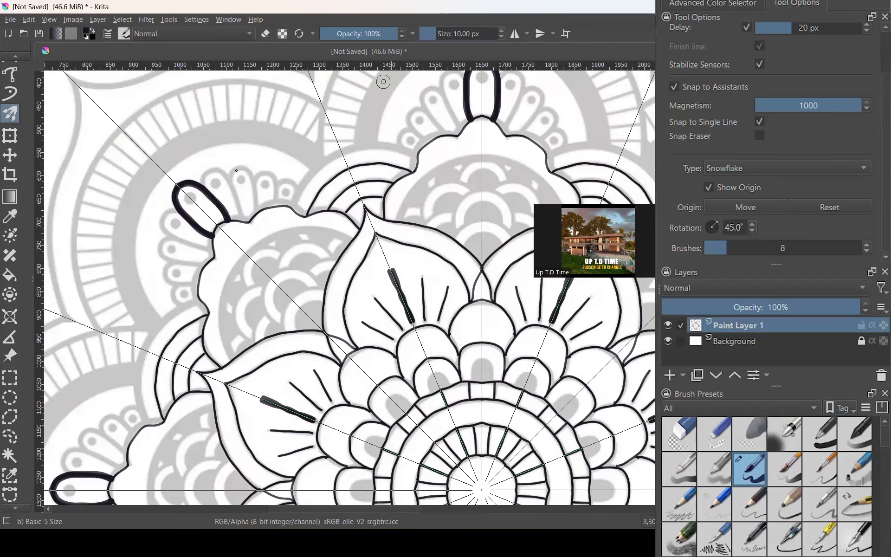
{"action": "scroll", "coordinate": [212, 181], "scroll_direction": "up", "scroll_amount": 3}
{"action": "mouse_move", "coordinate": [210, 182]}
{"action": "left_mouse_down"}
{"action": "mouse_move", "coordinate": [235, 145]}
{"action": "mouse_move", "coordinate": [260, 147]}
{"action": "mouse_move", "coordinate": [277, 165]}
{"action": "mouse_move", "coordinate": [291, 183]}
{"action": "mouse_move", "coordinate": [310, 286]}
{"action": "left_mouse_up"}
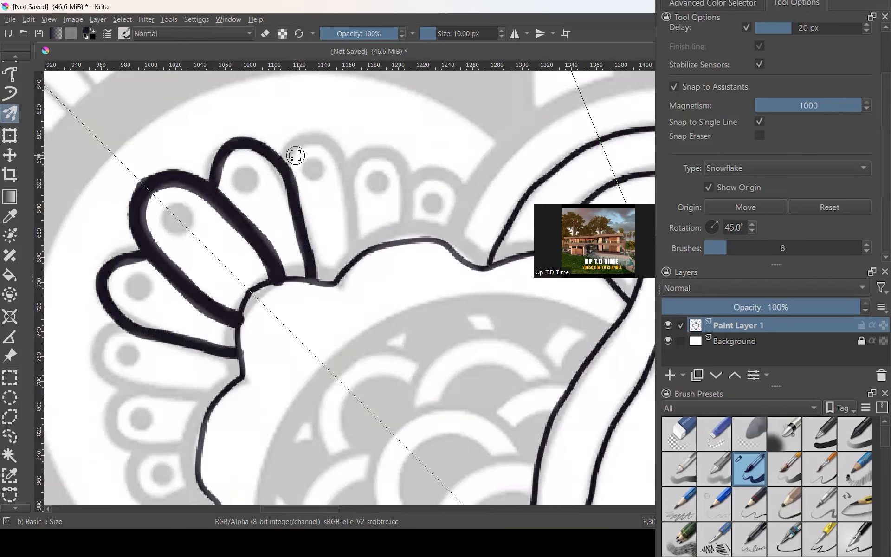
{"action": "mouse_move", "coordinate": [288, 163]}
{"action": "left_mouse_down"}
{"action": "mouse_move", "coordinate": [300, 143]}
{"action": "mouse_move", "coordinate": [329, 143]}
{"action": "mouse_move", "coordinate": [349, 209]}
{"action": "mouse_move", "coordinate": [348, 262]}
{"action": "left_mouse_up"}
{"action": "mouse_move", "coordinate": [353, 168]}
{"action": "left_mouse_down"}
{"action": "mouse_move", "coordinate": [380, 154]}
{"action": "mouse_move", "coordinate": [402, 171]}
{"action": "mouse_move", "coordinate": [408, 238]}
{"action": "left_mouse_up"}
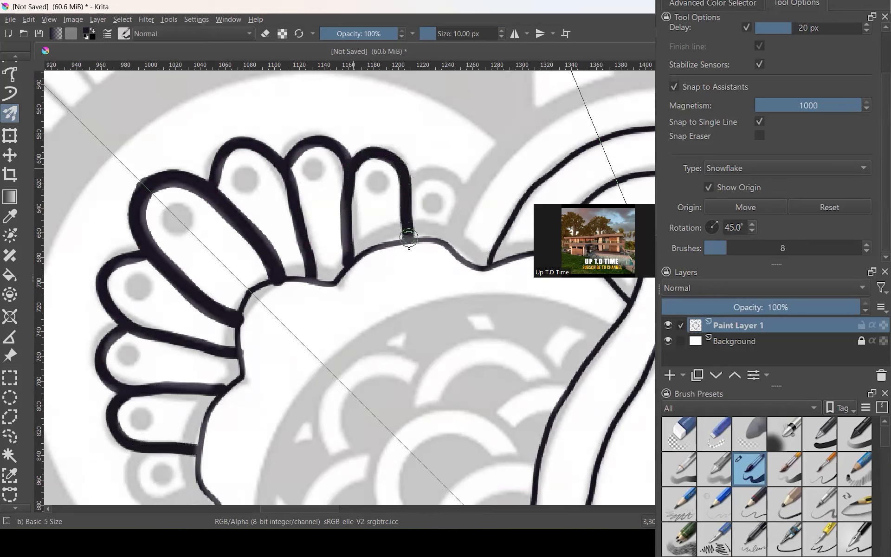
{"action": "mouse_move", "coordinate": [412, 179]}
{"action": "left_mouse_down"}
{"action": "mouse_move", "coordinate": [446, 167]}
{"action": "mouse_move", "coordinate": [462, 179]}
{"action": "mouse_move", "coordinate": [468, 197]}
{"action": "mouse_move", "coordinate": [451, 239]}
{"action": "left_mouse_up"}
- Trace the outermost nested arc above the large petal's tip, from the last small loop to just past the symmetry axis
{"action": "scroll", "coordinate": [428, 200], "scroll_direction": "down", "scroll_amount": 6}
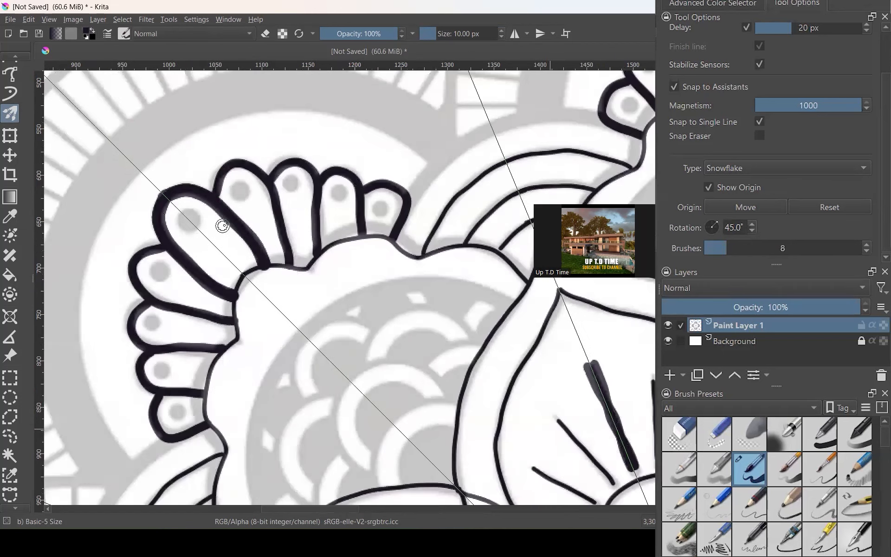
{"action": "scroll", "coordinate": [310, 146], "scroll_direction": "up", "scroll_amount": 2}
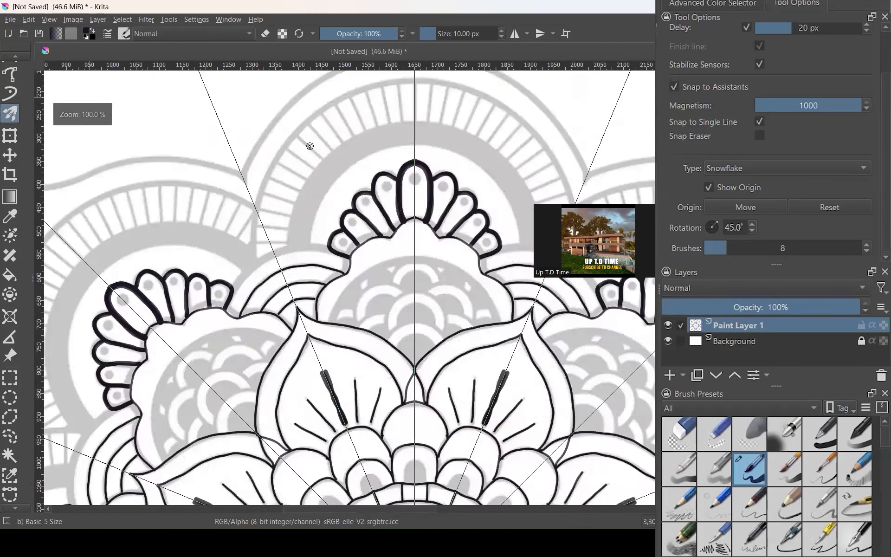
{"action": "scroll", "coordinate": [238, 282], "scroll_direction": "up", "scroll_amount": 4}
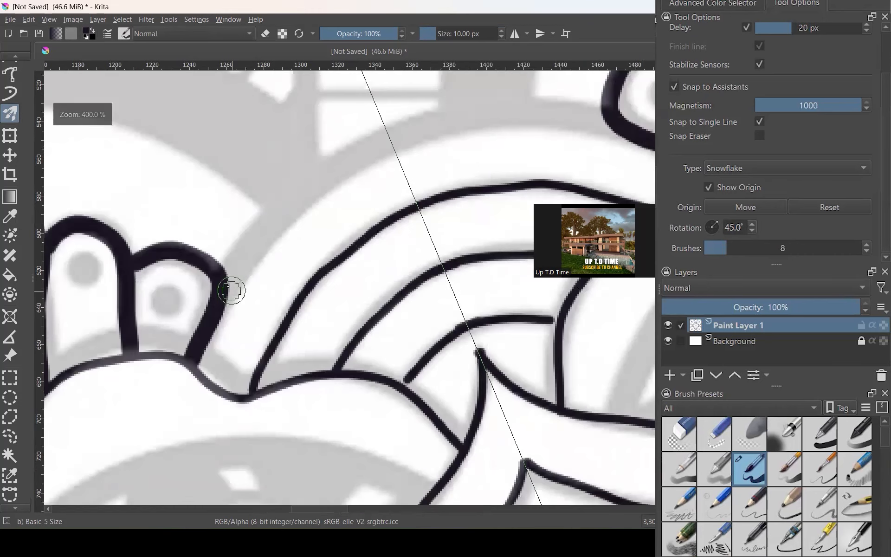
{"action": "mouse_move", "coordinate": [227, 290]}
{"action": "left_mouse_down"}
{"action": "mouse_move", "coordinate": [313, 189]}
{"action": "mouse_move", "coordinate": [403, 126]}
{"action": "left_mouse_up"}
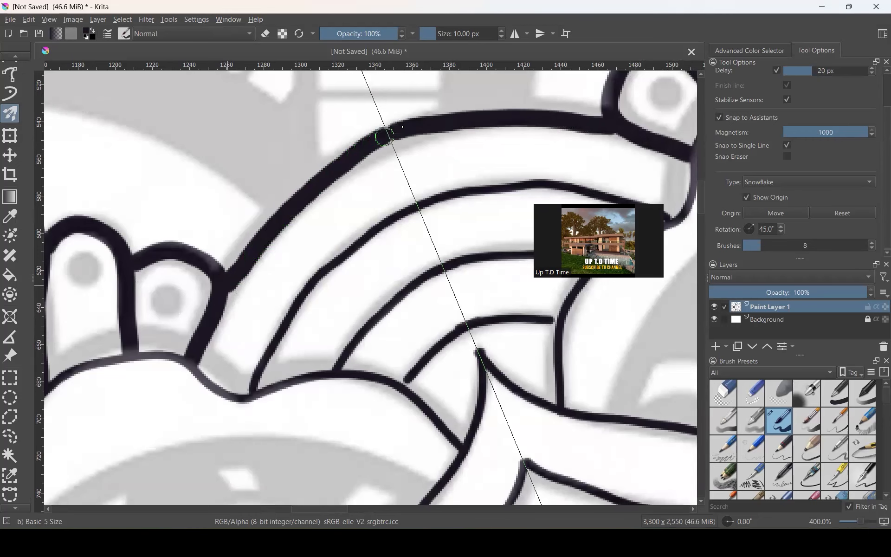
- Set the brush size to 50 px to match the thick grey band around the fan of loops
{"action": "scroll", "coordinate": [362, 197], "scroll_direction": "down", "scroll_amount": 1}
{"action": "scroll", "coordinate": [354, 205], "scroll_direction": "down", "scroll_amount": 3}
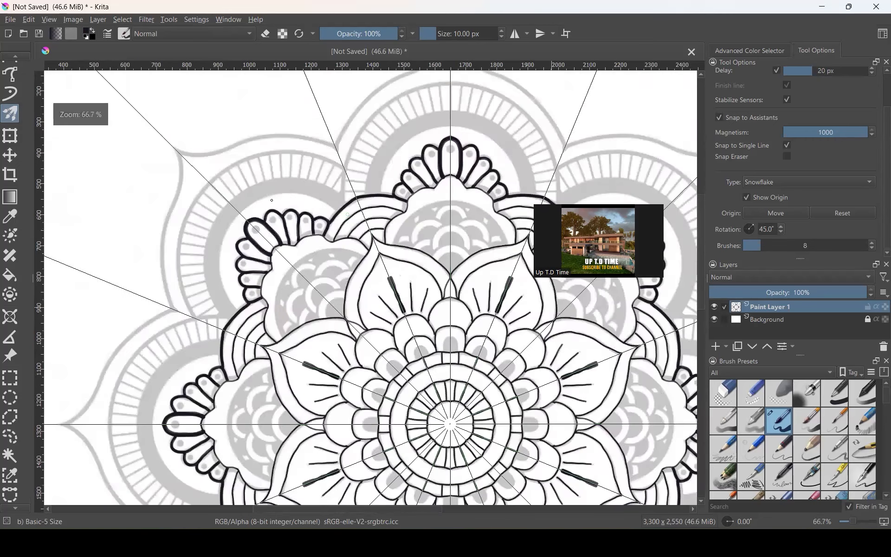
{"action": "scroll", "coordinate": [360, 201], "scroll_direction": "down", "scroll_amount": 1}
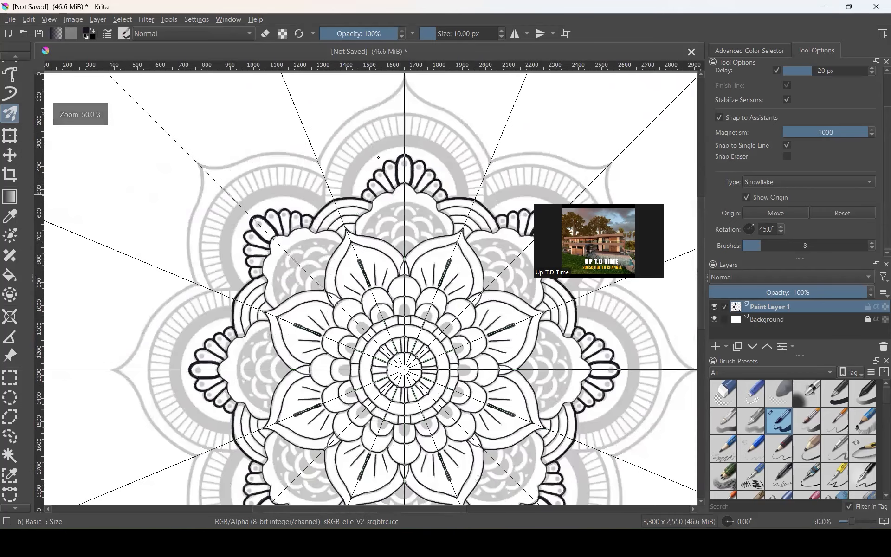
{"action": "scroll", "coordinate": [378, 157], "scroll_direction": "up", "scroll_amount": 1}
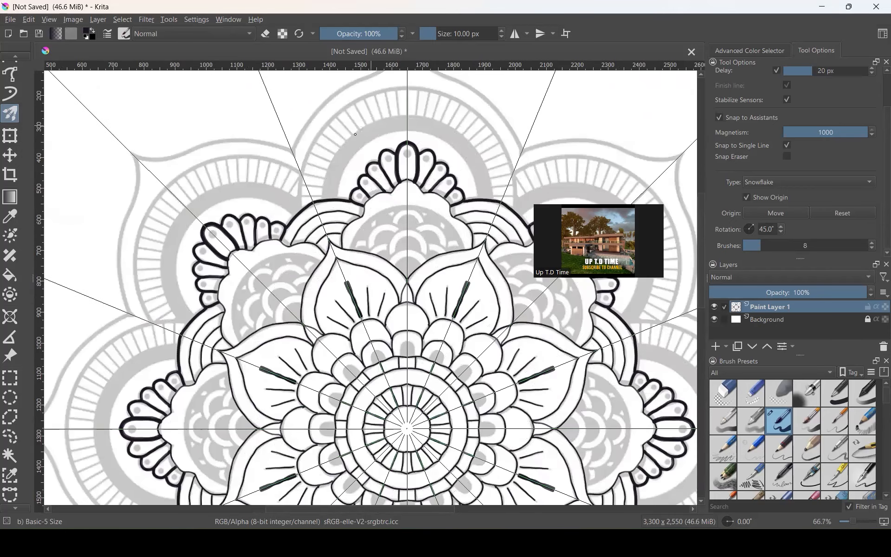
{"action": "scroll", "coordinate": [355, 134], "scroll_direction": "up", "scroll_amount": 2}
{"action": "left_click", "coordinate": [443, 31]}
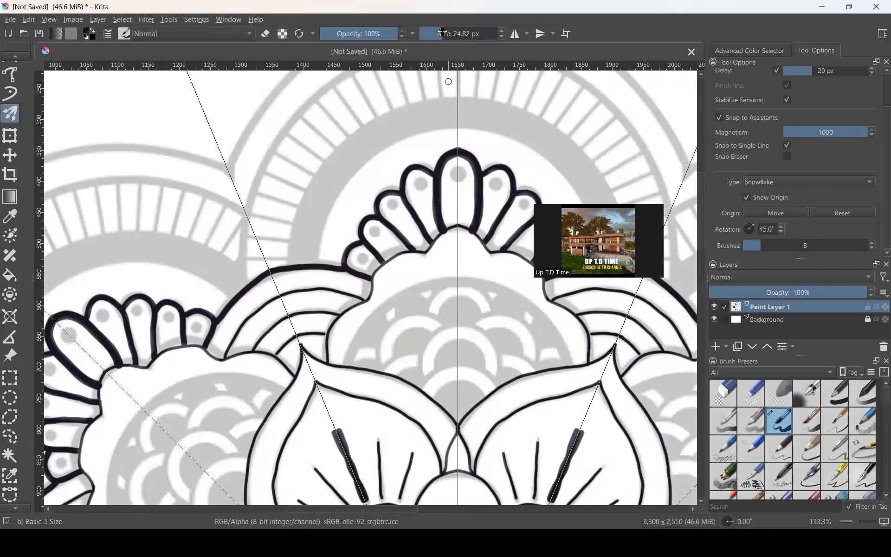
{"action": "right_click", "coordinate": [443, 31]}
{"action": "type", "text": "30"}
{"action": "key", "text": "Return"}
{"action": "right_click", "coordinate": [440, 32]}
{"action": "type", "text": "50"}
{"action": "key", "text": "Return"}
{"action": "mouse_move", "coordinate": [450, 109]}
{"action": "left_mouse_down"}
{"action": "mouse_move", "coordinate": [392, 120]}
{"action": "mouse_move", "coordinate": [378, 135]}
{"action": "left_mouse_up"}
{"action": "key", "text": "ctrl+z"}
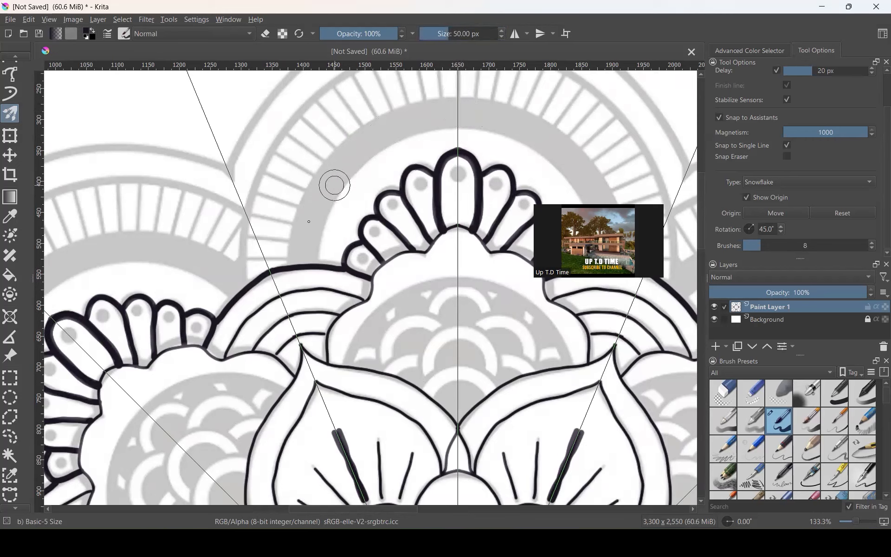
{"action": "mouse_move", "coordinate": [304, 256]}
{"action": "left_mouse_down"}
{"action": "mouse_move", "coordinate": [320, 201]}
{"action": "mouse_move", "coordinate": [340, 173]}
{"action": "mouse_move", "coordinate": [412, 123]}
{"action": "left_mouse_up"}
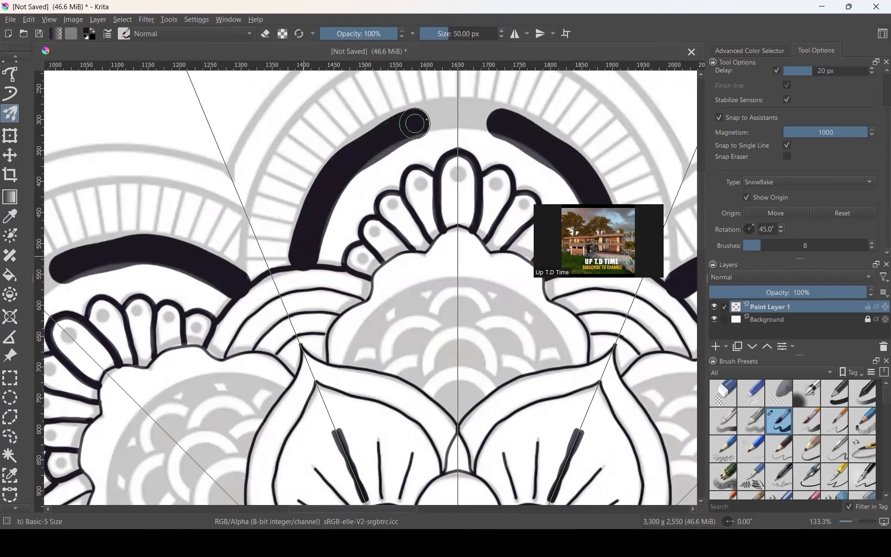
{"action": "key", "text": "ctrl+z"}
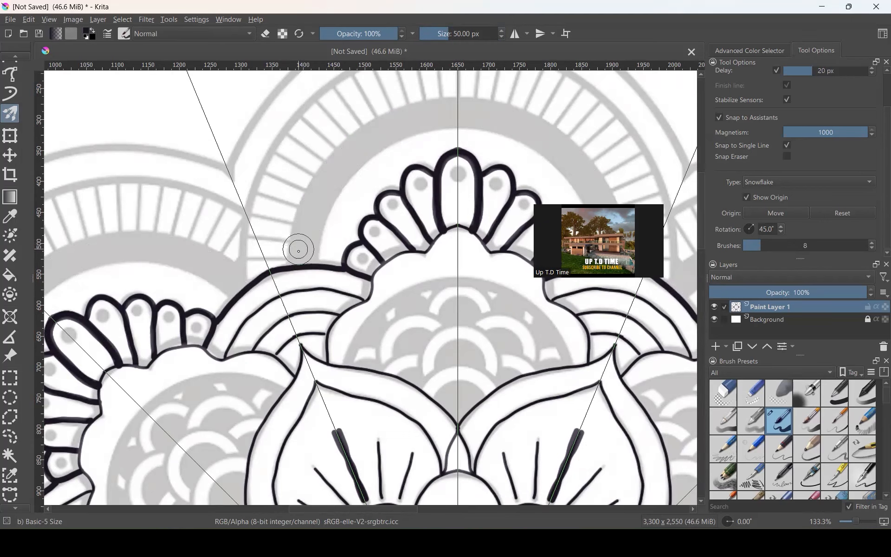
- Paint the thick band around the fan of loops in one stroke, from the outermost nested arc up to the vertical symmetry axis
{"action": "mouse_move", "coordinate": [304, 256]}
{"action": "left_mouse_down"}
{"action": "mouse_move", "coordinate": [314, 201]}
{"action": "mouse_move", "coordinate": [352, 153]}
{"action": "mouse_move", "coordinate": [403, 119]}
{"action": "mouse_move", "coordinate": [459, 110]}
{"action": "left_mouse_up"}
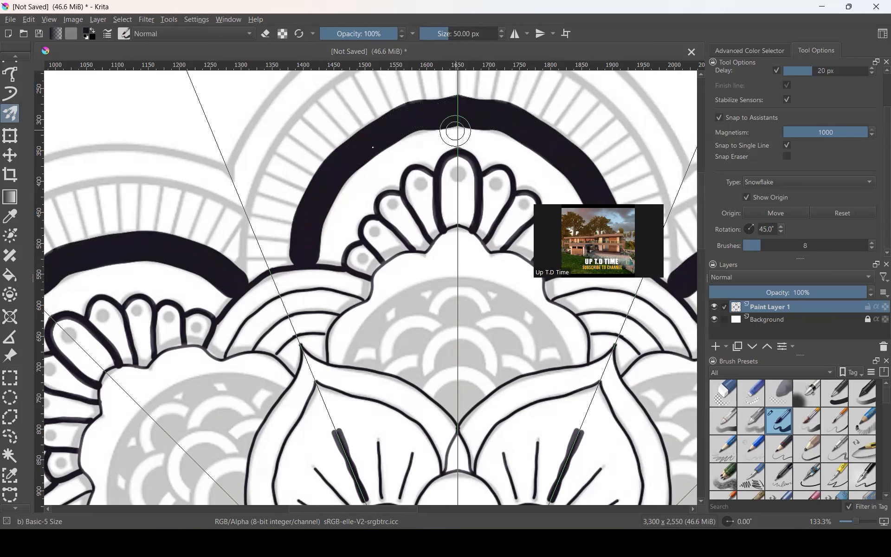
{"action": "scroll", "coordinate": [362, 158], "scroll_direction": "down", "scroll_amount": 1}
{"action": "scroll", "coordinate": [362, 158], "scroll_direction": "down", "scroll_amount": 1}
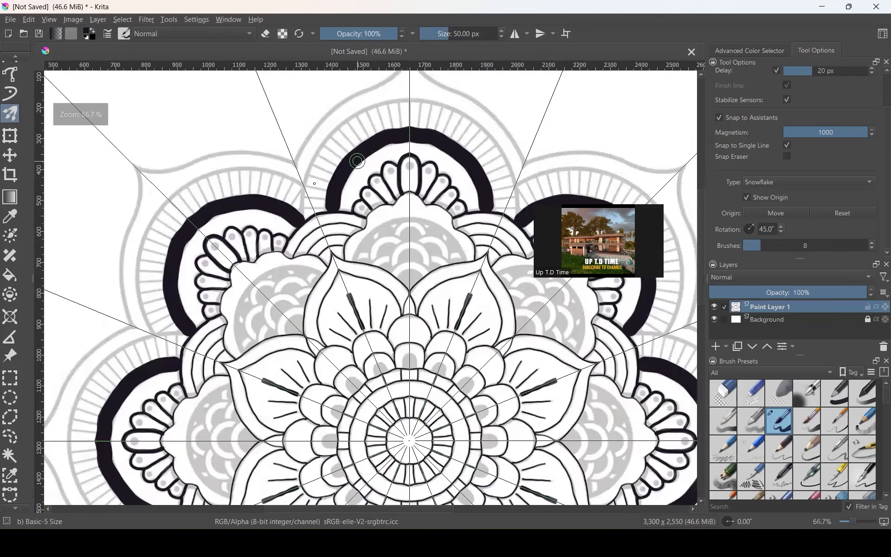
{"action": "scroll", "coordinate": [358, 161], "scroll_direction": "down", "scroll_amount": 1}
{"action": "scroll", "coordinate": [316, 122], "scroll_direction": "up", "scroll_amount": 1}
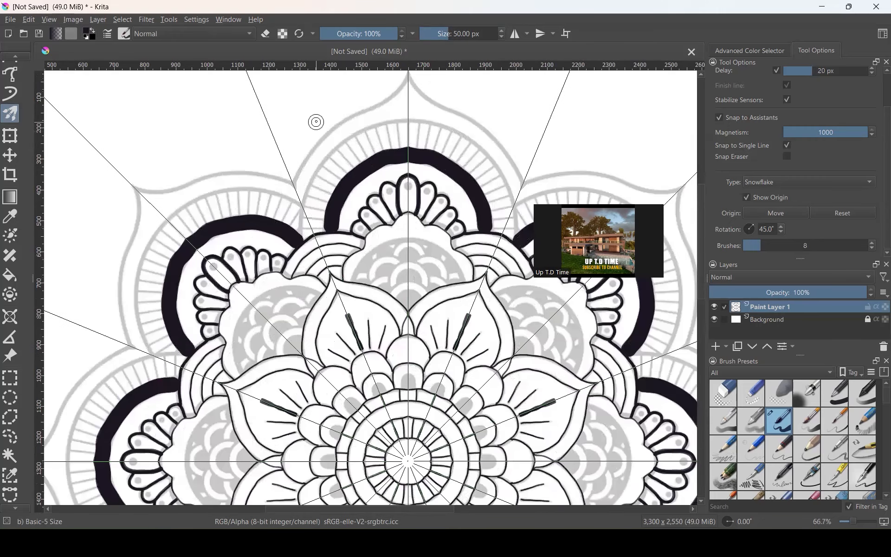
- Stamp 50 px dots over the grey spots in both alternating sets of small inner petals around the central rings
{"action": "scroll", "coordinate": [316, 122], "scroll_direction": "down", "scroll_amount": 1}
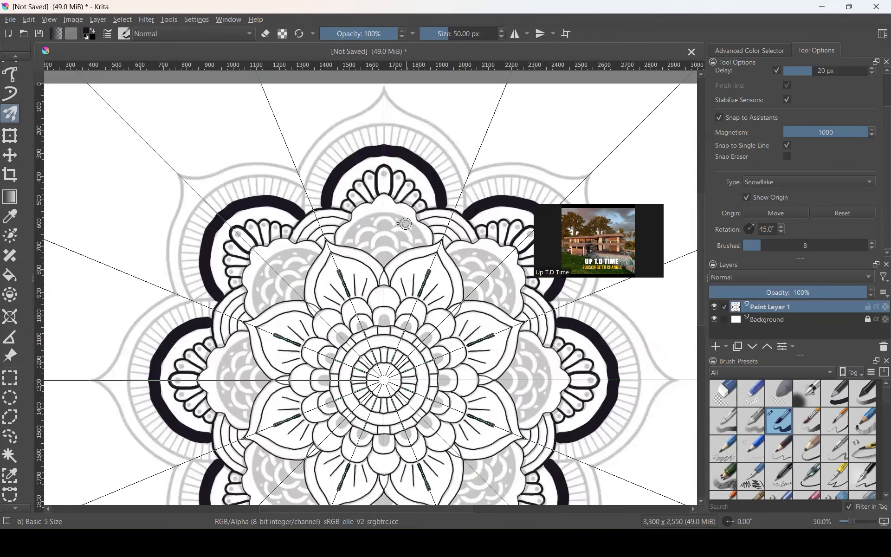
{"action": "scroll", "coordinate": [369, 230], "scroll_direction": "down", "scroll_amount": 1}
{"action": "scroll", "coordinate": [369, 229], "scroll_direction": "up", "scroll_amount": 2}
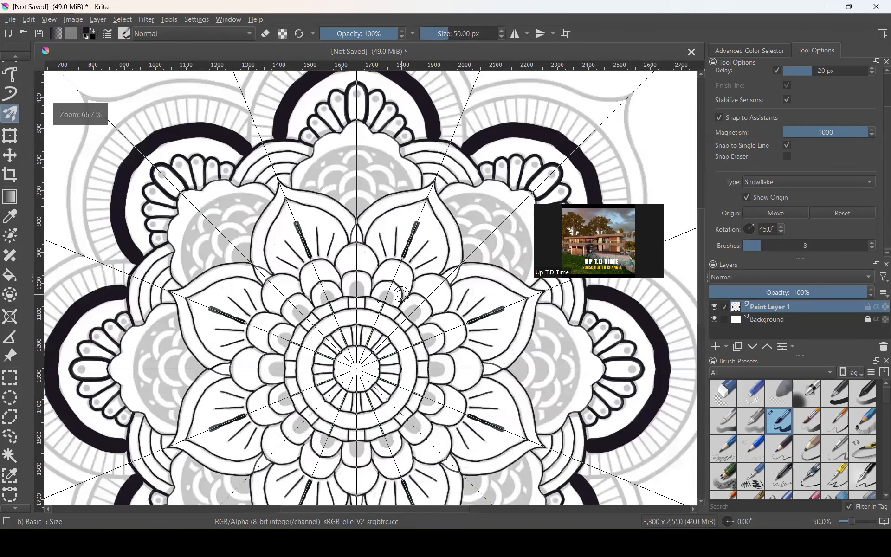
{"action": "scroll", "coordinate": [401, 294], "scroll_direction": "up", "scroll_amount": 4}
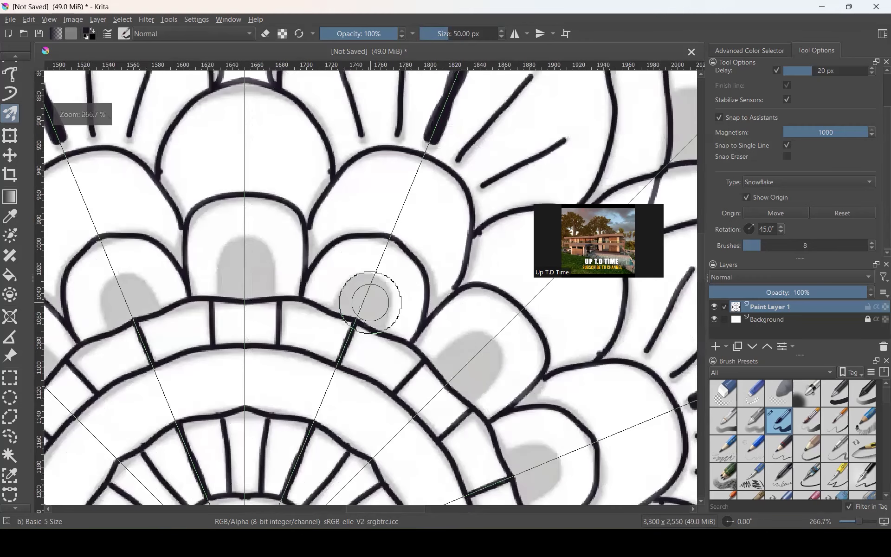
{"action": "scroll", "coordinate": [360, 307], "scroll_direction": "up", "scroll_amount": 1}
{"action": "left_click", "coordinate": [365, 298]}
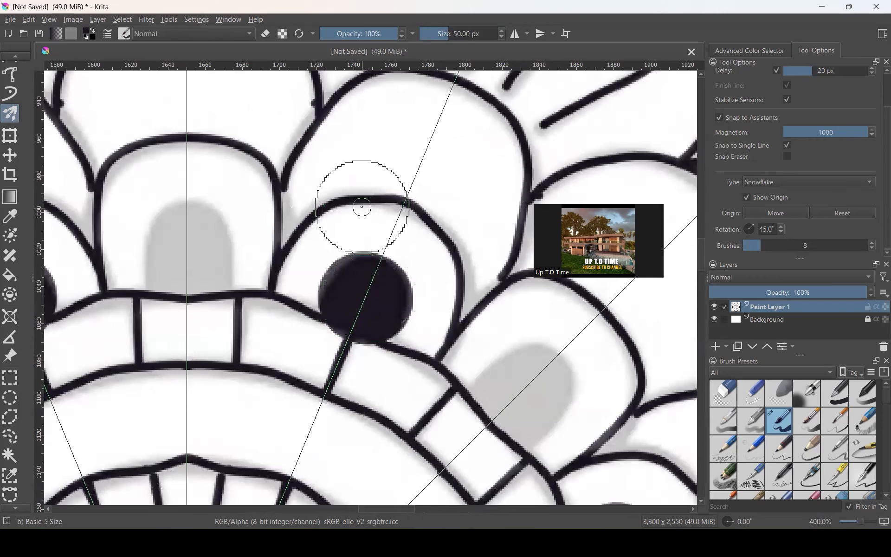
{"action": "scroll", "coordinate": [361, 207], "scroll_direction": "down", "scroll_amount": 4}
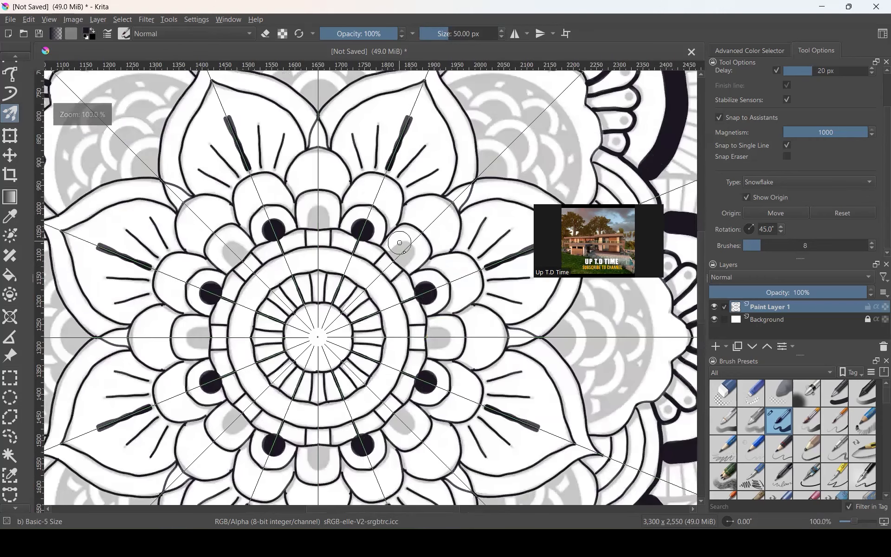
{"action": "scroll", "coordinate": [400, 242], "scroll_direction": "up", "scroll_amount": 4}
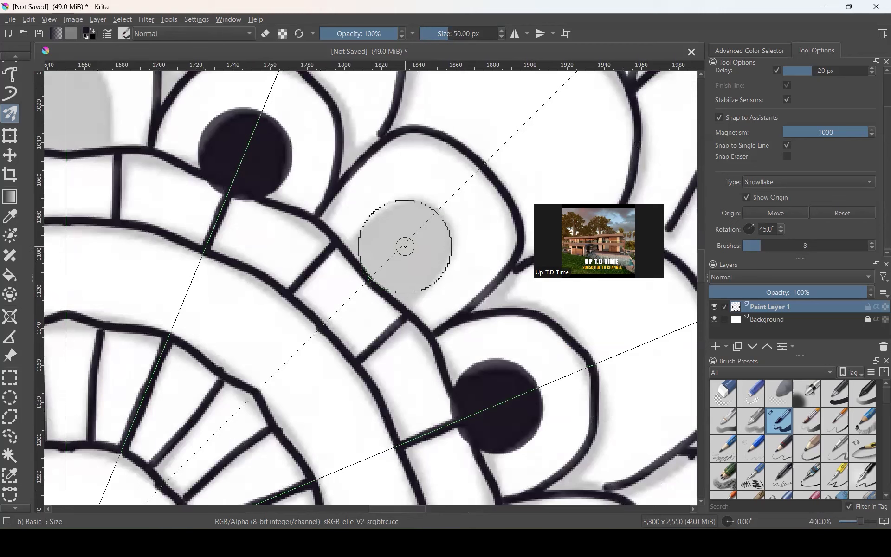
{"action": "scroll", "coordinate": [402, 249], "scroll_direction": "down", "scroll_amount": 2}
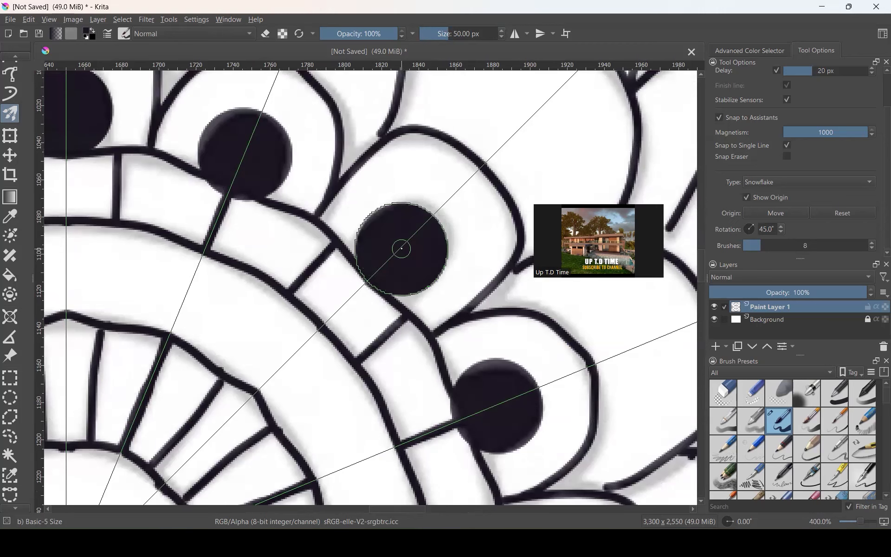
- Set the brush size to 75 px to match the grey circle in the middle of the scalloped shape's scale pattern
{"action": "scroll", "coordinate": [414, 188], "scroll_direction": "down", "scroll_amount": 4}
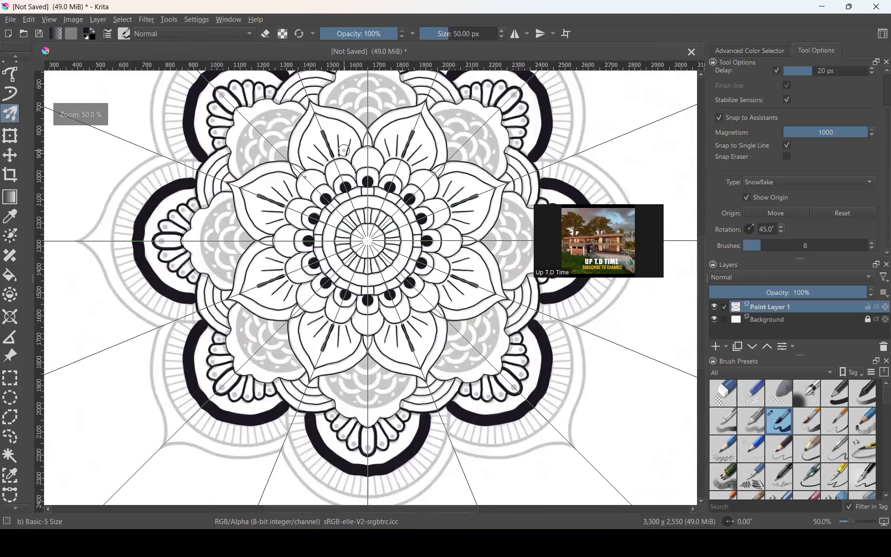
{"action": "scroll", "coordinate": [476, 124], "scroll_direction": "up", "scroll_amount": 1}
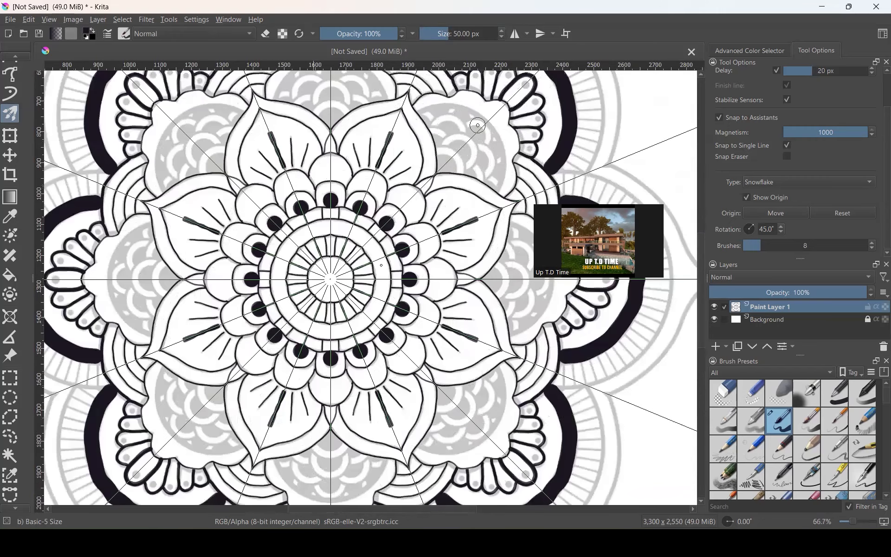
{"action": "scroll", "coordinate": [478, 125], "scroll_direction": "up", "scroll_amount": 4}
{"action": "scroll", "coordinate": [379, 266], "scroll_direction": "down", "scroll_amount": 1}
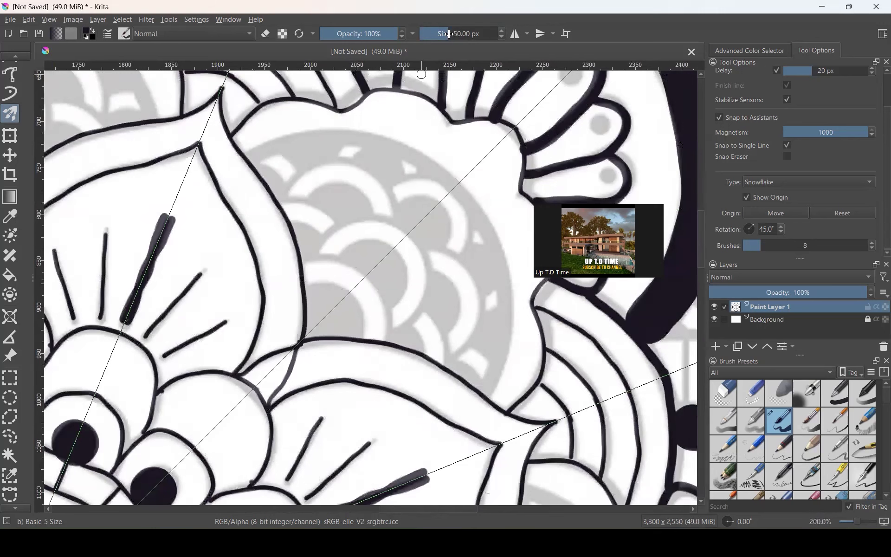
{"action": "left_click", "coordinate": [450, 34]}
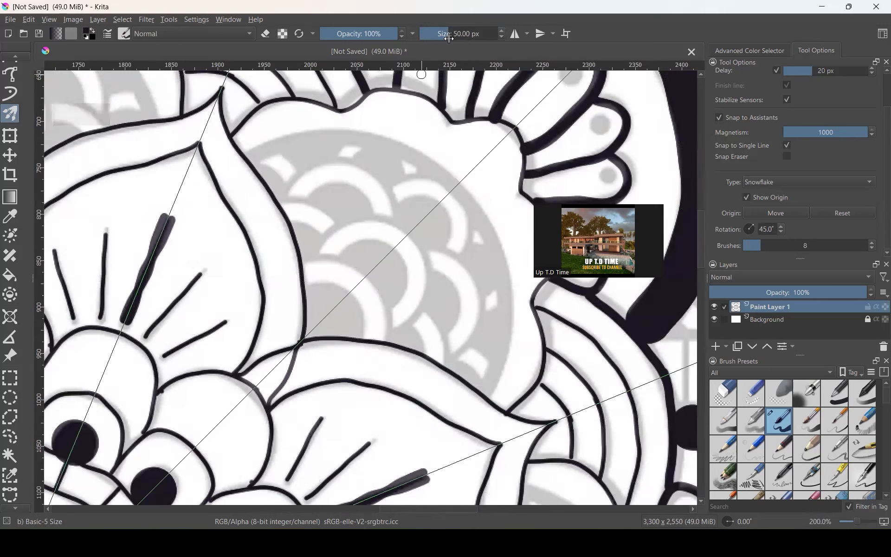
{"action": "double_click", "coordinate": [450, 34]}
{"action": "type", "text": "75"}
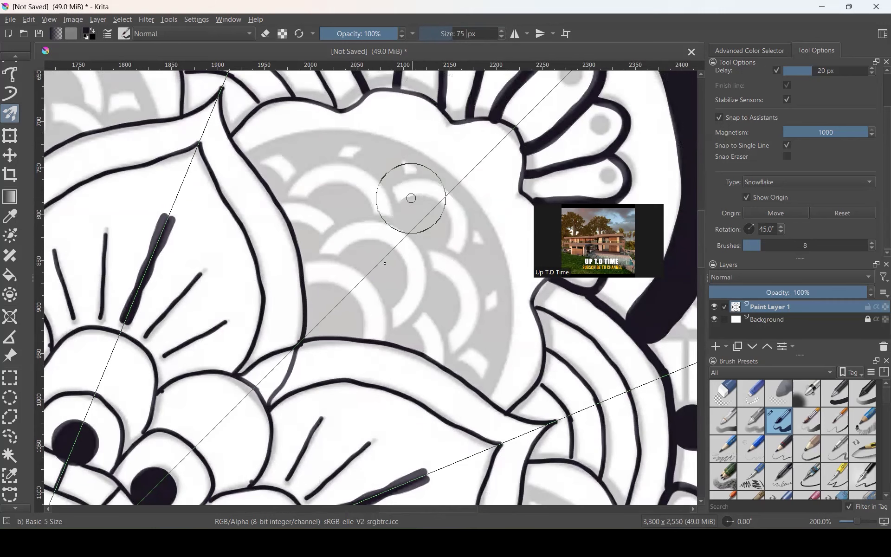
{"action": "key", "text": "Return"}
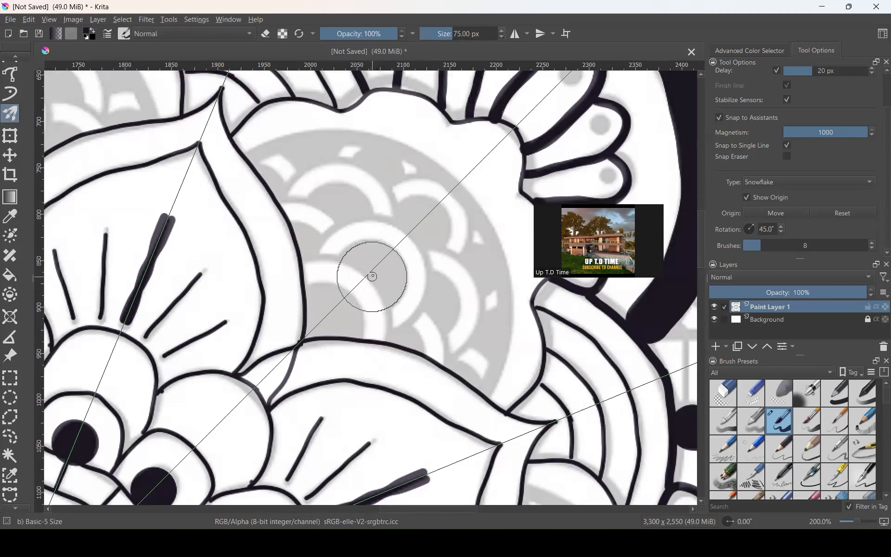
{"action": "left_click", "coordinate": [373, 274]}
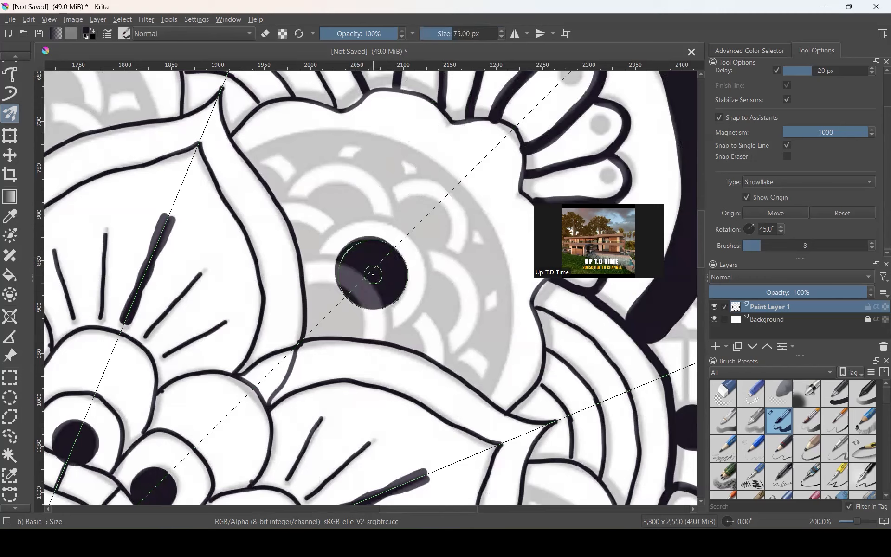
{"action": "left_click", "coordinate": [420, 228]}
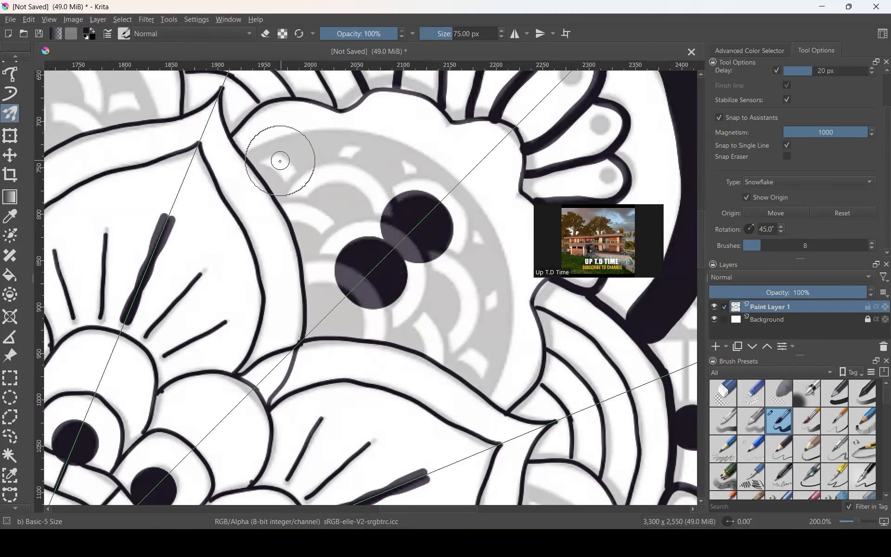
{"action": "key", "text": "ctrl+z"}
{"action": "key", "text": "ctrl+z"}
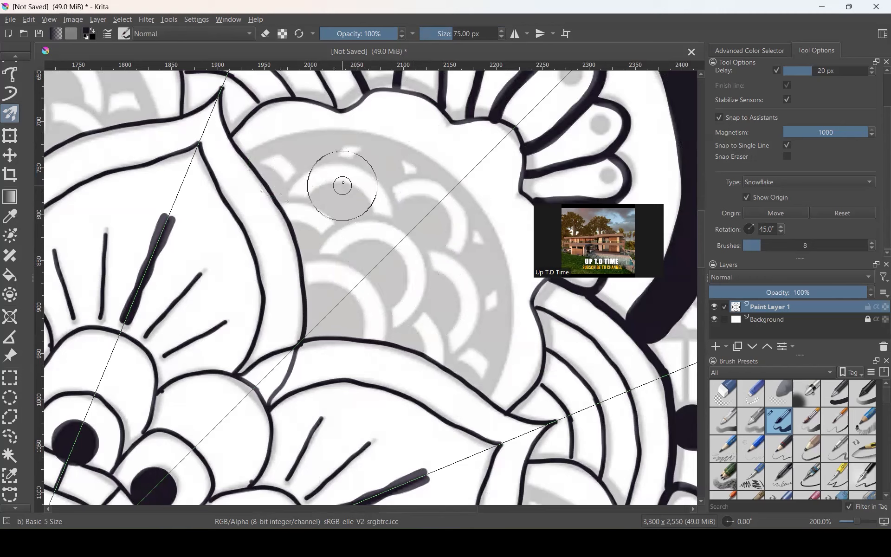
- Set the brush size to 186.60 px and stamp two overlapping discs over the middle of the scalloped shape's scale pattern
{"action": "left_click_drag", "start_coordinate": [455, 31], "coordinate": [464, 34]}
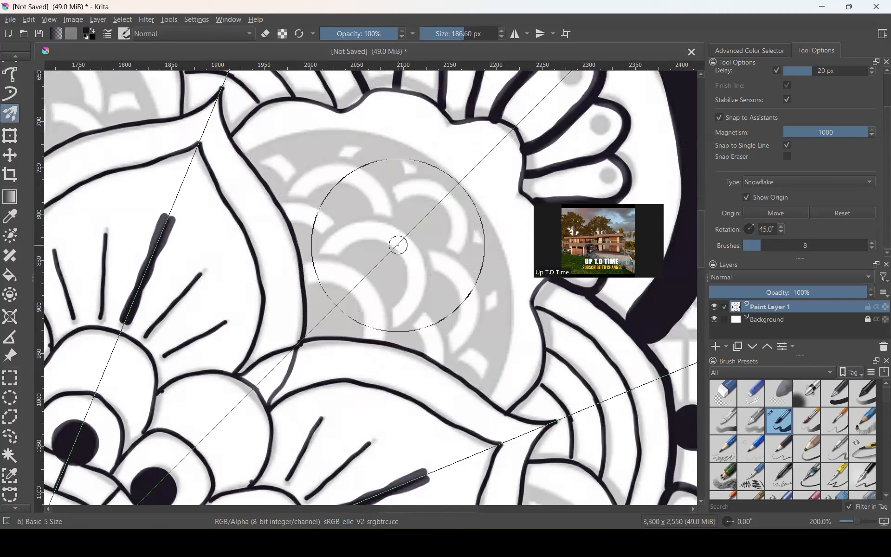
{"action": "left_click", "coordinate": [398, 245]}
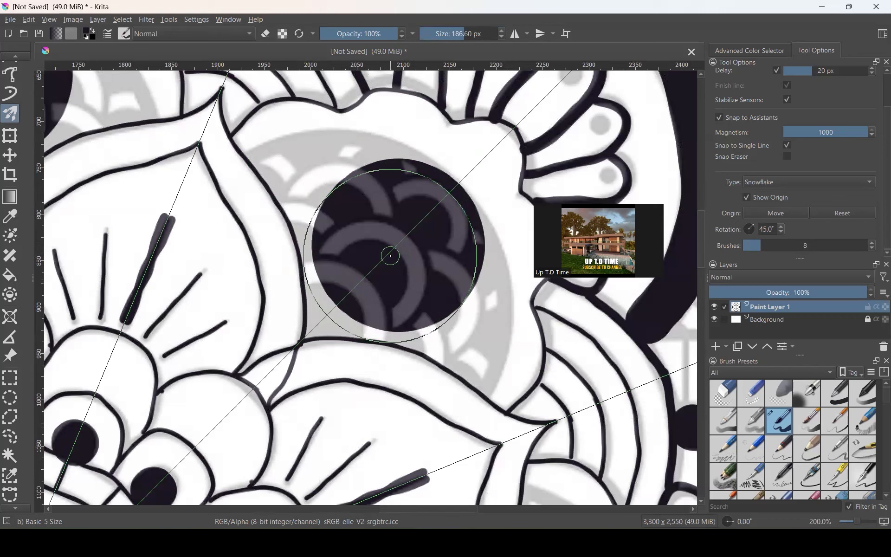
{"action": "left_click", "coordinate": [391, 255]}
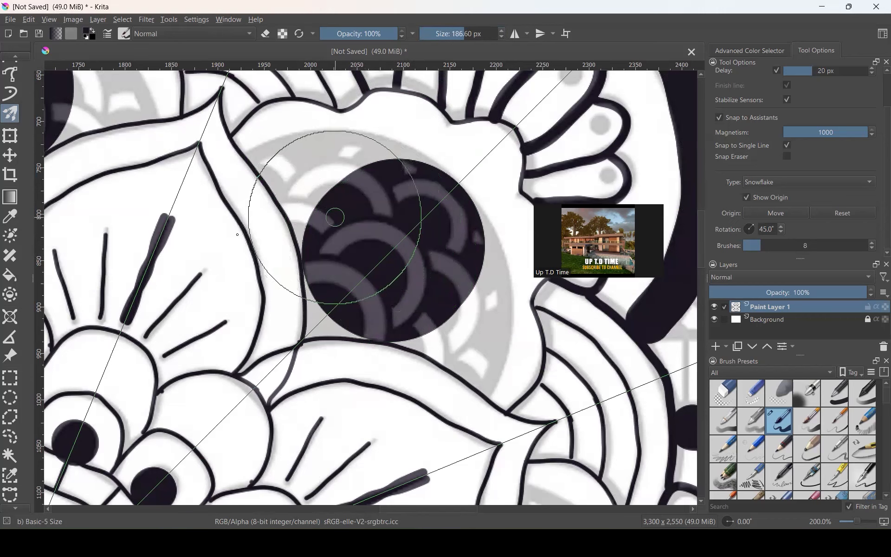
- Set the brush size to 43.32 px and paint the grey rim and sides around the disc in the scale-pattern shape
{"action": "left_click", "coordinate": [455, 34]}
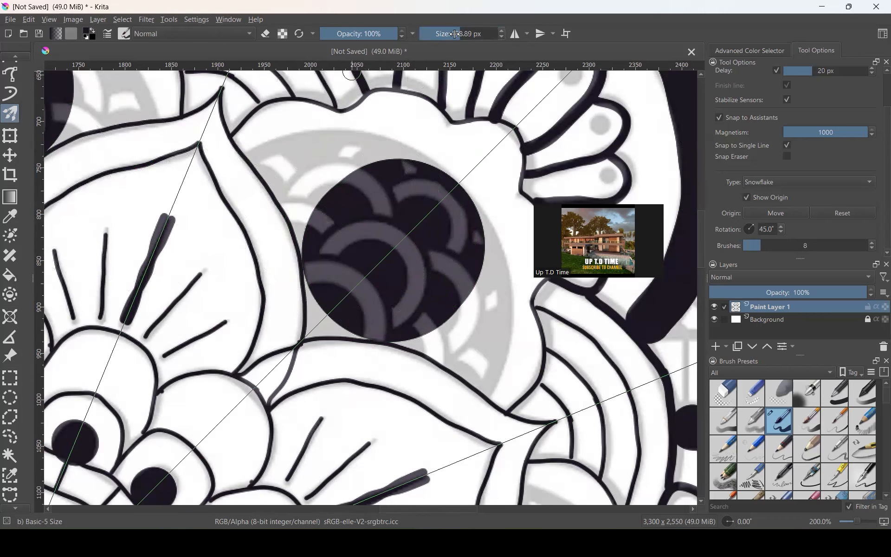
{"action": "left_click_drag", "start_coordinate": [447, 33], "coordinate": [445, 34]}
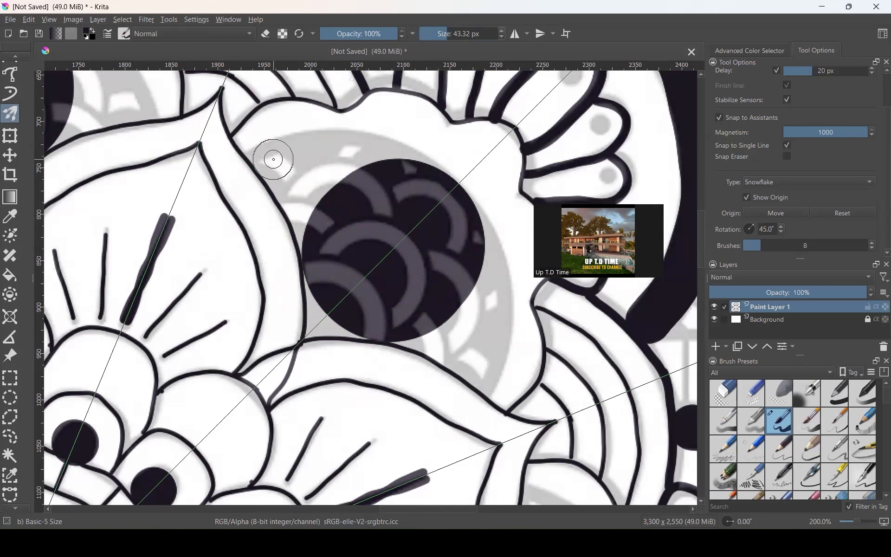
{"action": "mouse_move", "coordinate": [280, 157]}
{"action": "left_mouse_down"}
{"action": "mouse_move", "coordinate": [374, 153]}
{"action": "mouse_move", "coordinate": [402, 163]}
{"action": "mouse_move", "coordinate": [435, 194]}
{"action": "left_mouse_up"}
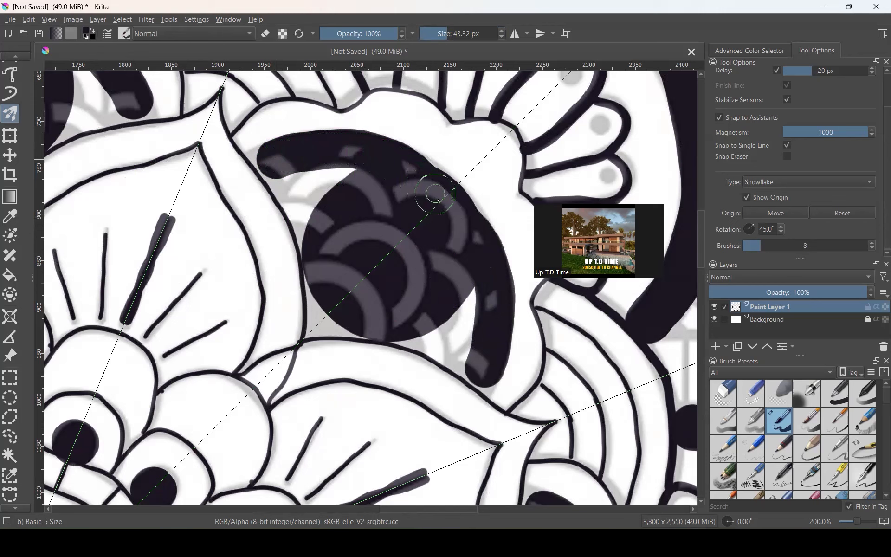
{"action": "mouse_move", "coordinate": [286, 169]}
{"action": "left_mouse_down"}
{"action": "mouse_move", "coordinate": [327, 260]}
{"action": "mouse_move", "coordinate": [302, 190]}
{"action": "mouse_move", "coordinate": [309, 177]}
{"action": "mouse_move", "coordinate": [353, 182]}
{"action": "mouse_move", "coordinate": [294, 184]}
{"action": "mouse_move", "coordinate": [276, 164]}
{"action": "left_mouse_up"}
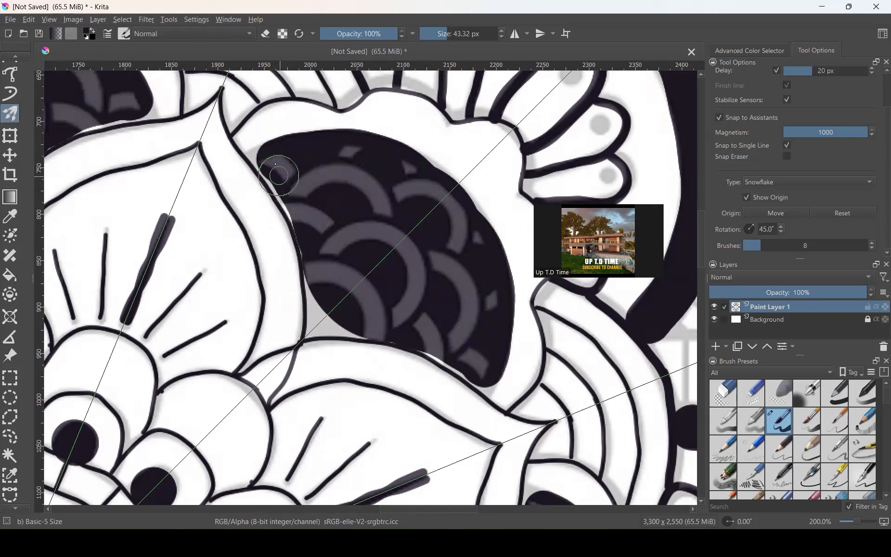
{"action": "key", "text": "ctrl+z"}
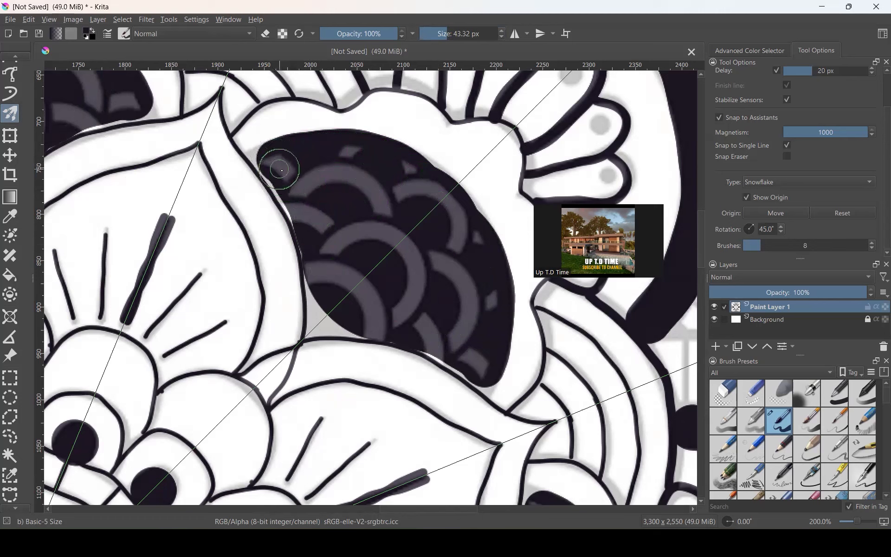
{"action": "mouse_move", "coordinate": [279, 169]}
{"action": "left_mouse_down"}
{"action": "mouse_move", "coordinate": [312, 216]}
{"action": "mouse_move", "coordinate": [330, 278]}
{"action": "mouse_move", "coordinate": [325, 316]}
{"action": "left_mouse_up"}
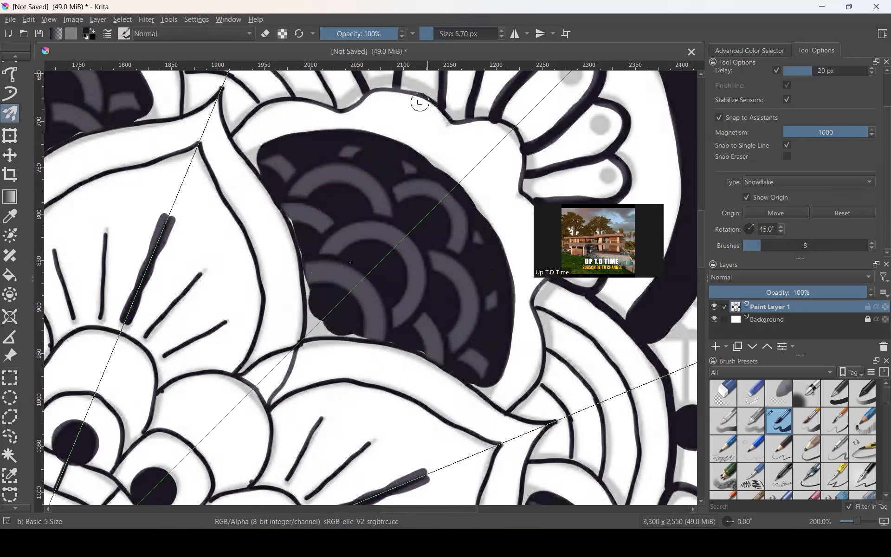
- Fill the gaps at the scale-pattern shape's inner tip and along its side edge with a 5.70 px brush
{"action": "scroll", "coordinate": [321, 320], "scroll_direction": "up", "scroll_amount": 4}
{"action": "mouse_move", "coordinate": [296, 295]}
{"action": "left_mouse_down"}
{"action": "mouse_move", "coordinate": [261, 387]}
{"action": "mouse_move", "coordinate": [354, 305]}
{"action": "mouse_move", "coordinate": [301, 348]}
{"action": "mouse_move", "coordinate": [320, 346]}
{"action": "mouse_move", "coordinate": [295, 359]}
{"action": "mouse_move", "coordinate": [362, 357]}
{"action": "mouse_move", "coordinate": [303, 371]}
{"action": "mouse_move", "coordinate": [528, 392]}
{"action": "mouse_move", "coordinate": [368, 350]}
{"action": "mouse_move", "coordinate": [267, 340]}
{"action": "mouse_move", "coordinate": [257, 368]}
{"action": "left_mouse_up"}
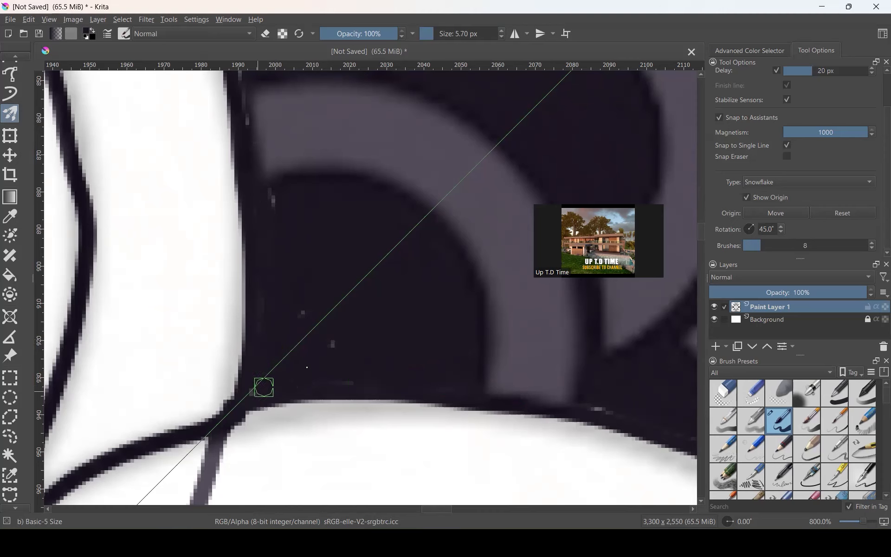
{"action": "scroll", "coordinate": [263, 388], "scroll_direction": "down", "scroll_amount": 4}
{"action": "scroll", "coordinate": [237, 279], "scroll_direction": "up", "scroll_amount": 4}
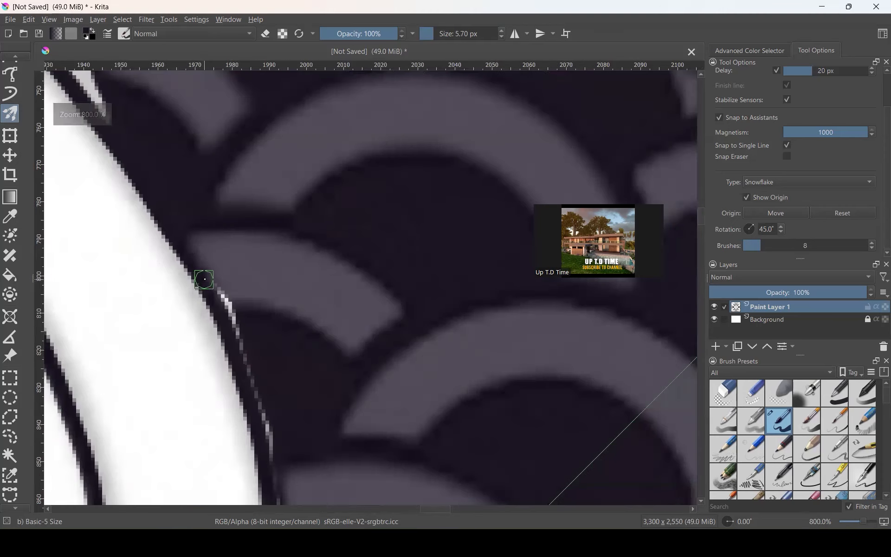
{"action": "mouse_move", "coordinate": [203, 278]}
{"action": "left_mouse_down"}
{"action": "mouse_move", "coordinate": [237, 328]}
{"action": "mouse_move", "coordinate": [273, 458]}
{"action": "left_mouse_up"}
{"action": "scroll", "coordinate": [392, 364], "scroll_direction": "down", "scroll_amount": 1}
{"action": "scroll", "coordinate": [393, 364], "scroll_direction": "down", "scroll_amount": 2}
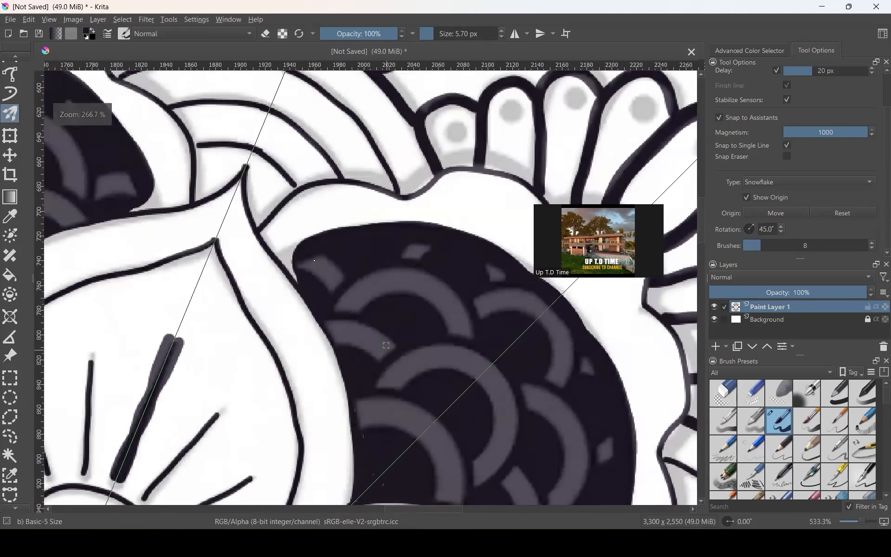
- Fill the remaining grey corner where the scale-pattern shape's outer rim meets the large petal, extending it to a sharp point
{"action": "scroll", "coordinate": [309, 259], "scroll_direction": "up", "scroll_amount": 4}
{"action": "mouse_move", "coordinate": [181, 245]}
{"action": "left_mouse_down"}
{"action": "mouse_move", "coordinate": [215, 282]}
{"action": "mouse_move", "coordinate": [260, 368]}
{"action": "left_mouse_up"}
{"action": "mouse_move", "coordinate": [191, 235]}
{"action": "left_mouse_down"}
{"action": "mouse_move", "coordinate": [209, 245]}
{"action": "mouse_move", "coordinate": [237, 287]}
{"action": "mouse_move", "coordinate": [246, 322]}
{"action": "left_mouse_up"}
{"action": "mouse_move", "coordinate": [203, 224]}
{"action": "left_mouse_down"}
{"action": "mouse_move", "coordinate": [276, 194]}
{"action": "mouse_move", "coordinate": [236, 215]}
{"action": "mouse_move", "coordinate": [222, 240]}
{"action": "mouse_move", "coordinate": [253, 235]}
{"action": "mouse_move", "coordinate": [225, 258]}
{"action": "mouse_move", "coordinate": [245, 255]}
{"action": "mouse_move", "coordinate": [234, 231]}
{"action": "left_mouse_up"}
{"action": "scroll", "coordinate": [234, 230], "scroll_direction": "down", "scroll_amount": 8}
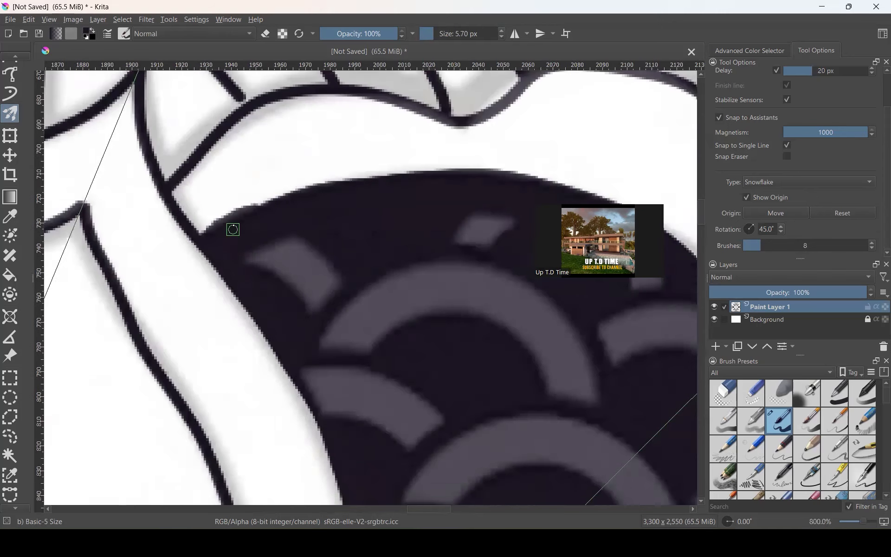
{"action": "scroll", "coordinate": [454, 205], "scroll_direction": "down", "scroll_amount": 1}
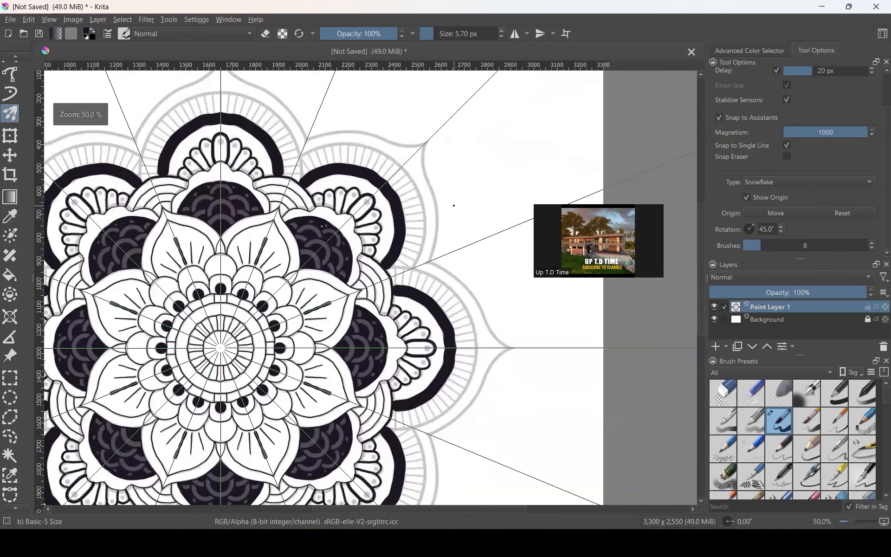
{"action": "left_click_drag", "start_coordinate": [454, 206], "coordinate": [525, 204]}
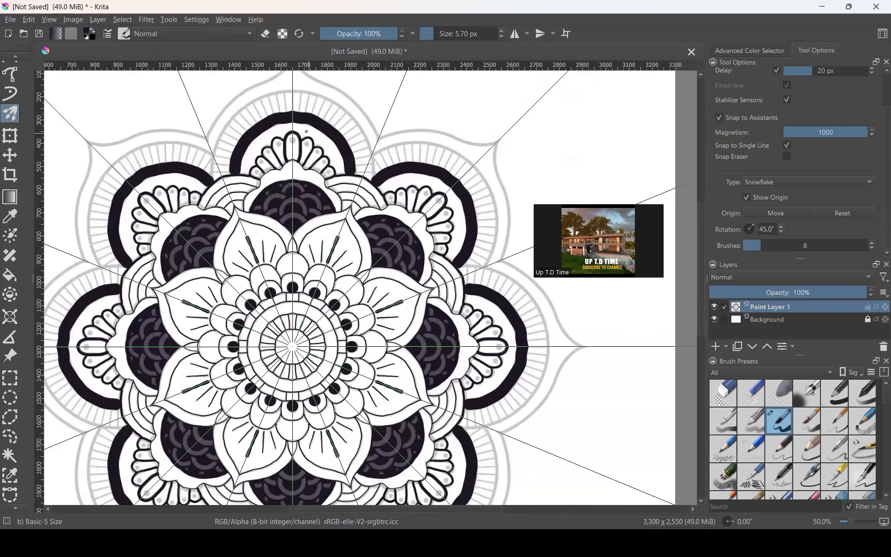
- Set the brush size to 15 px and stamp a dot on the grey spot in the fan's central loop
{"action": "scroll", "coordinate": [285, 127], "scroll_direction": "up", "scroll_amount": 1}
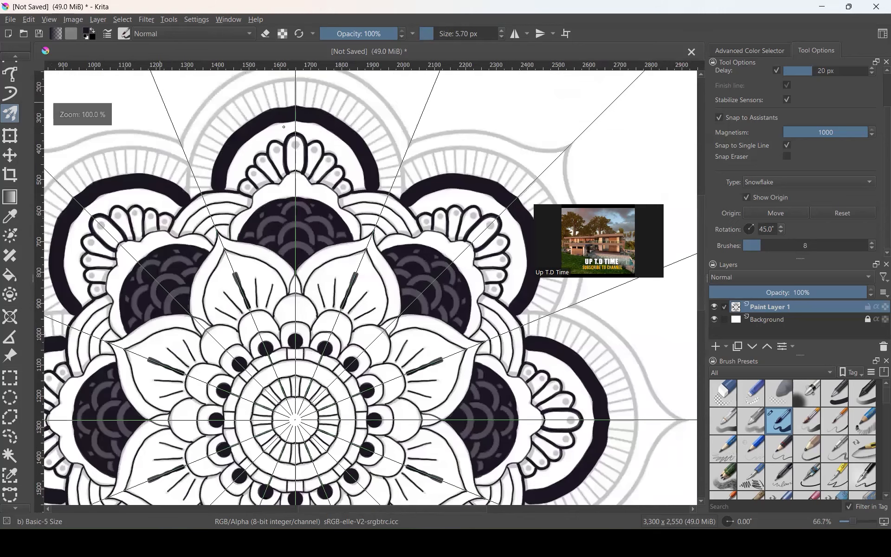
{"action": "scroll", "coordinate": [284, 127], "scroll_direction": "up", "scroll_amount": 1}
{"action": "left_click", "coordinate": [437, 30]}
{"action": "right_click", "coordinate": [437, 30]}
{"action": "type", "text": "15"}
{"action": "key", "text": "Return"}
{"action": "scroll", "coordinate": [302, 158], "scroll_direction": "up", "scroll_amount": 1}
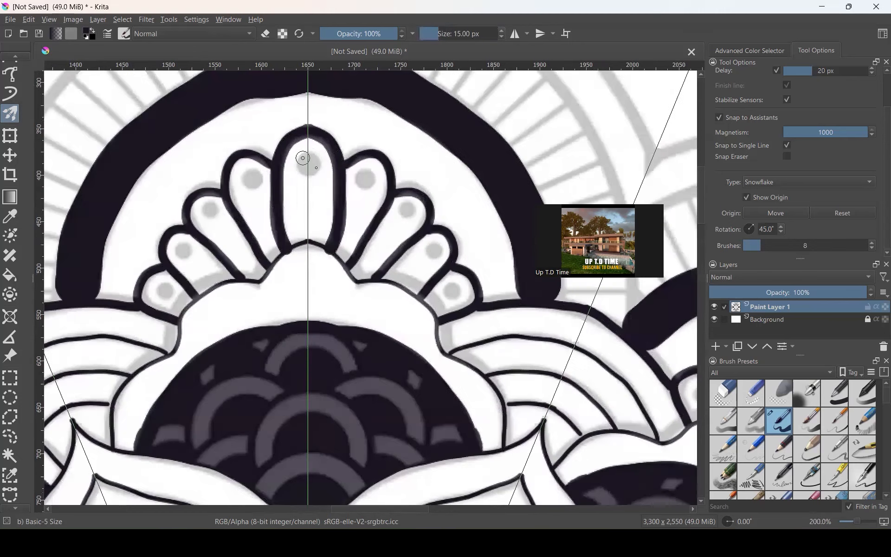
{"action": "scroll", "coordinate": [303, 158], "scroll_direction": "up", "scroll_amount": 2}
{"action": "left_click", "coordinate": [309, 163]}
{"action": "scroll", "coordinate": [430, 120], "scroll_direction": "down", "scroll_amount": 2}
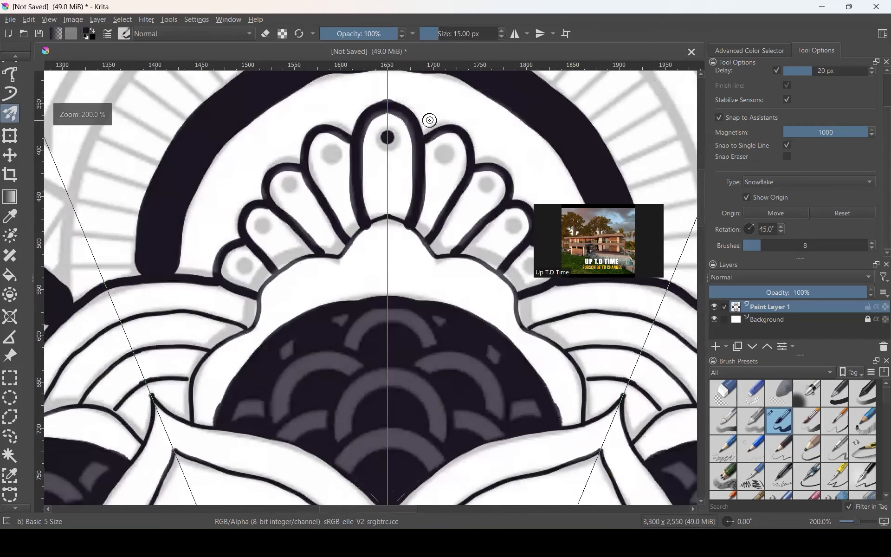
{"action": "scroll", "coordinate": [429, 121], "scroll_direction": "down", "scroll_amount": 2}
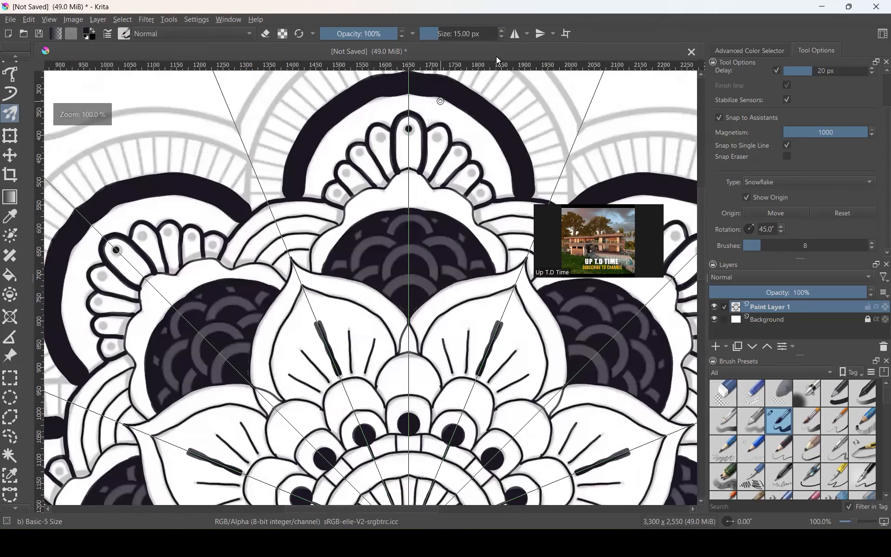
- Set the brush size to 30 px and stamp a dot covering the whole grey spot in the fan's central loop
{"action": "left_click", "coordinate": [446, 33]}
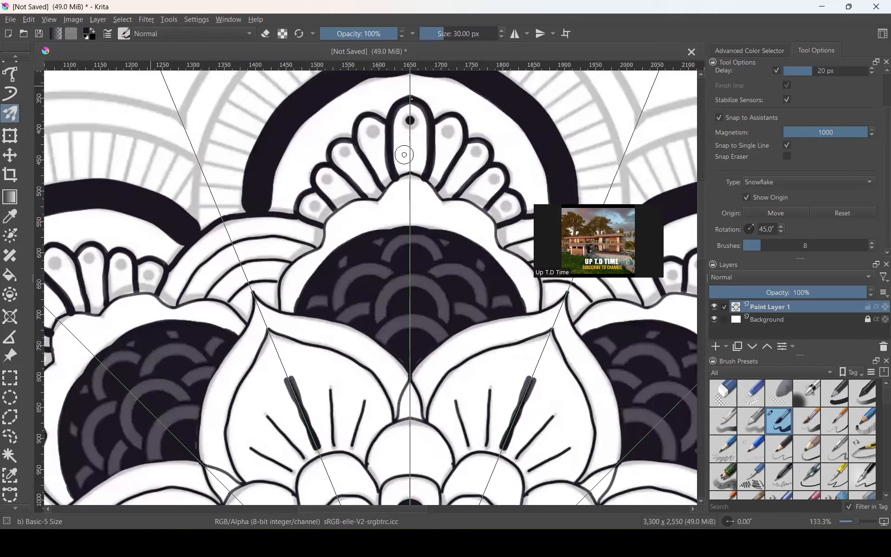
{"action": "scroll", "coordinate": [402, 149], "scroll_direction": "up", "scroll_amount": 2}
{"action": "scroll", "coordinate": [415, 104], "scroll_direction": "up", "scroll_amount": 2}
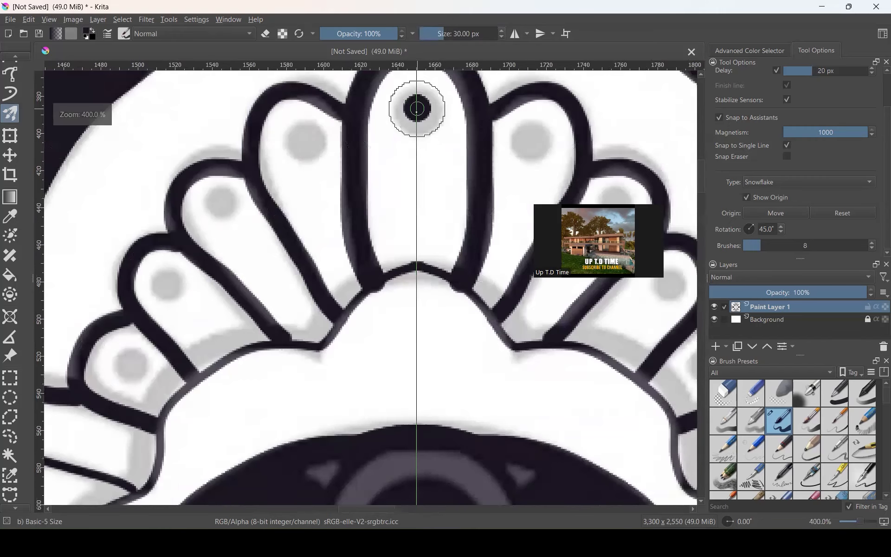
{"action": "left_click", "coordinate": [416, 112]}
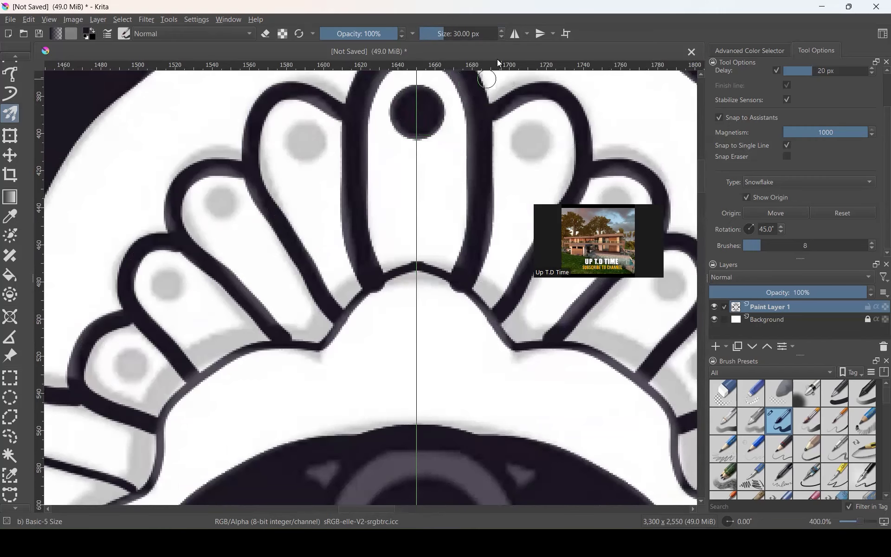
- Set the brush size to 25 px and stamp the grey spot in the loop next to the fan's central loop
{"action": "left_click", "coordinate": [446, 34]}
{"action": "type", "text": "2"}
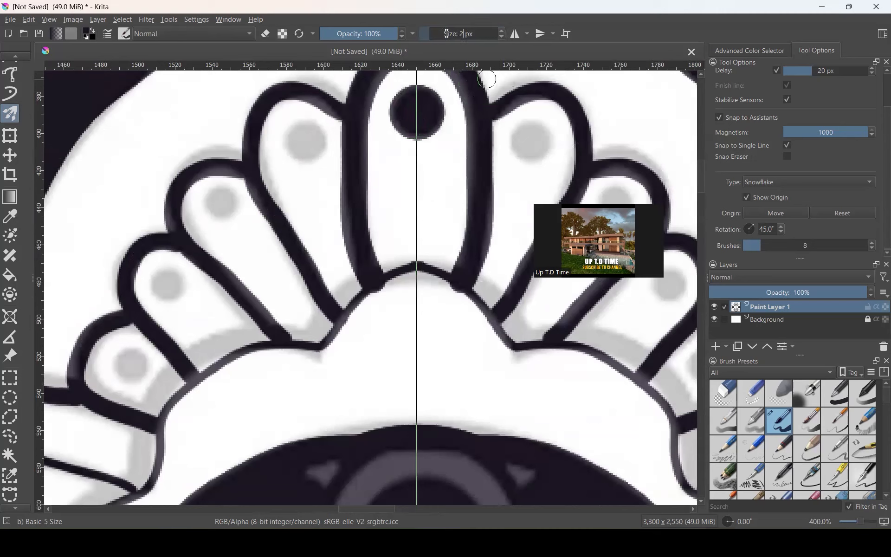
{"action": "type", "text": "5"}
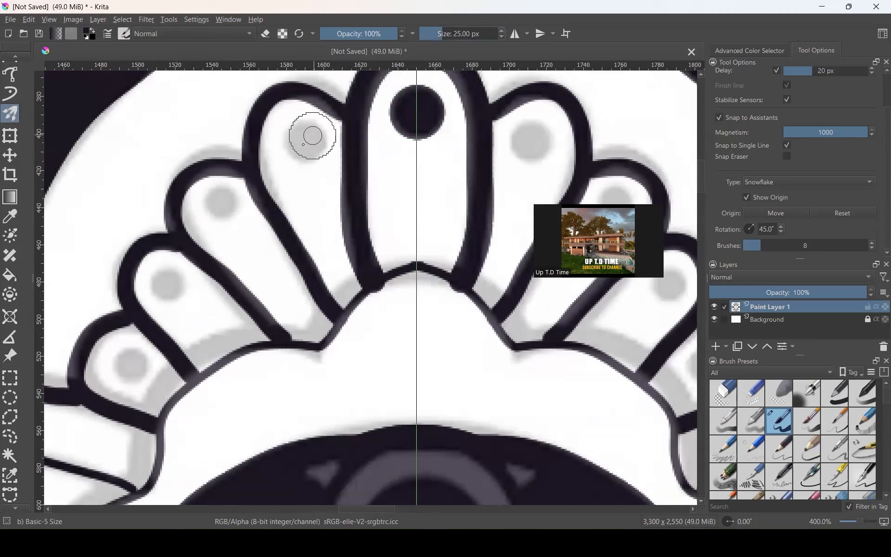
{"action": "key", "text": "Return"}
{"action": "left_click", "coordinate": [307, 144]}
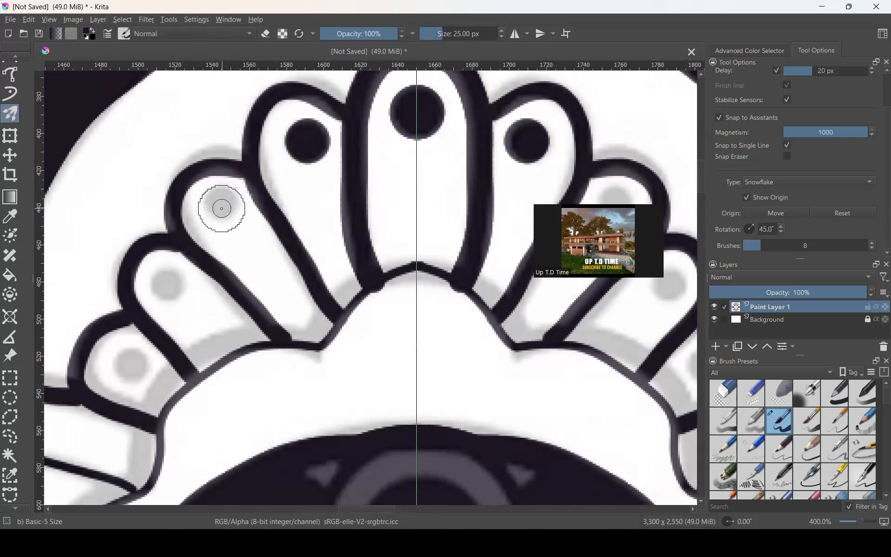
- Set the brush size to 20 px and stamp the grey spot in the second loop out from the central one
{"action": "left_click", "coordinate": [449, 37]}
{"action": "type", "text": "20"}
{"action": "key", "text": "Return"}
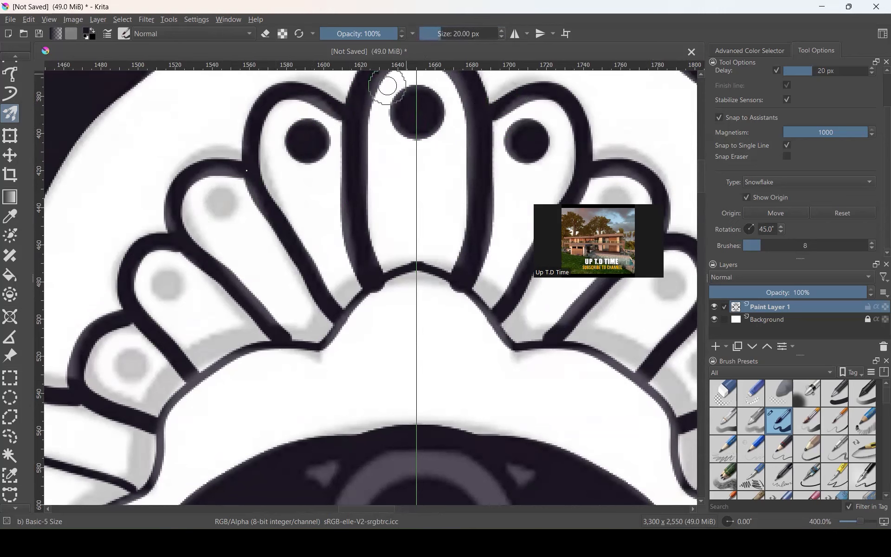
{"action": "left_click", "coordinate": [221, 205]}
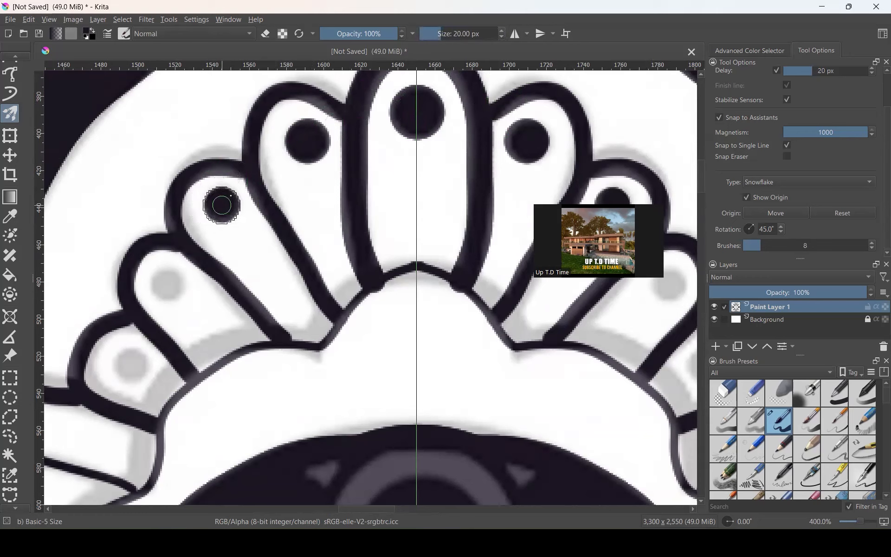
- Set the brush size to 15 px and stamp the grey spot in the third loop out from the central one
{"action": "left_click", "coordinate": [445, 33]}
{"action": "type", "text": "15"}
{"action": "key", "text": "Return"}
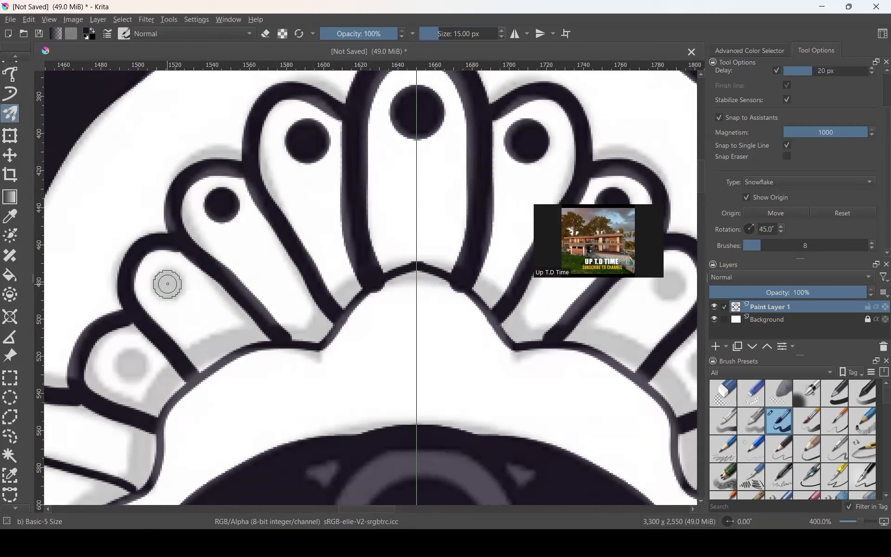
{"action": "left_click", "coordinate": [167, 283]}
{"action": "left_click", "coordinate": [450, 37]}
{"action": "type", "text": "10"}
{"action": "key", "text": "Return"}
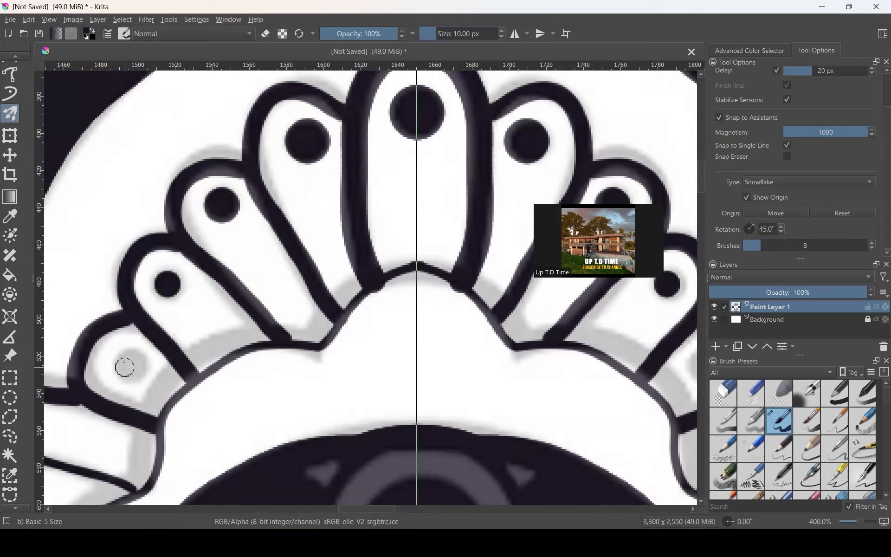
- Set the brush size back to 15 px and stamp the grey spot in the fan's outermost, smallest loop
{"action": "key", "text": "1"}
{"action": "scroll", "coordinate": [310, 262], "scroll_direction": "up", "scroll_amount": 2}
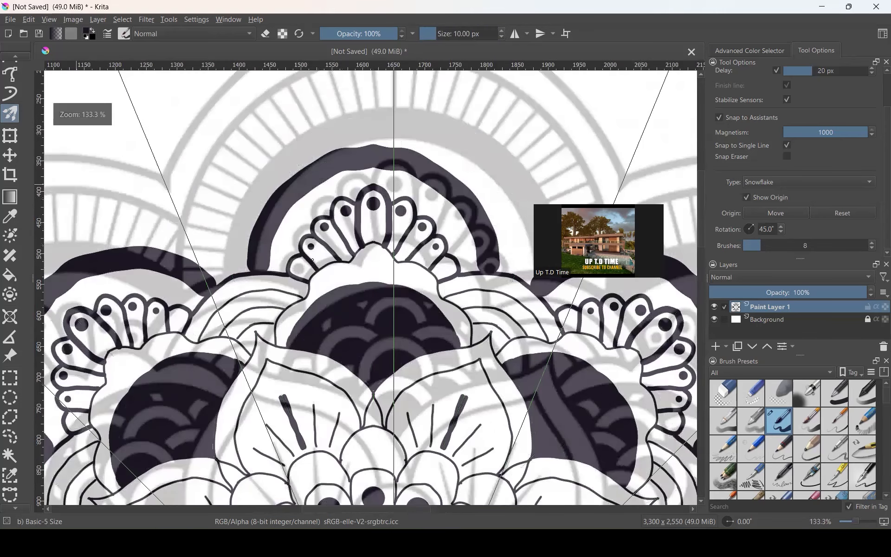
{"action": "left_click", "coordinate": [446, 30]}
{"action": "left_click_drag", "start_coordinate": [448, 30], "coordinate": [435, 55]}
{"action": "scroll", "coordinate": [313, 254], "scroll_direction": "up", "scroll_amount": 3}
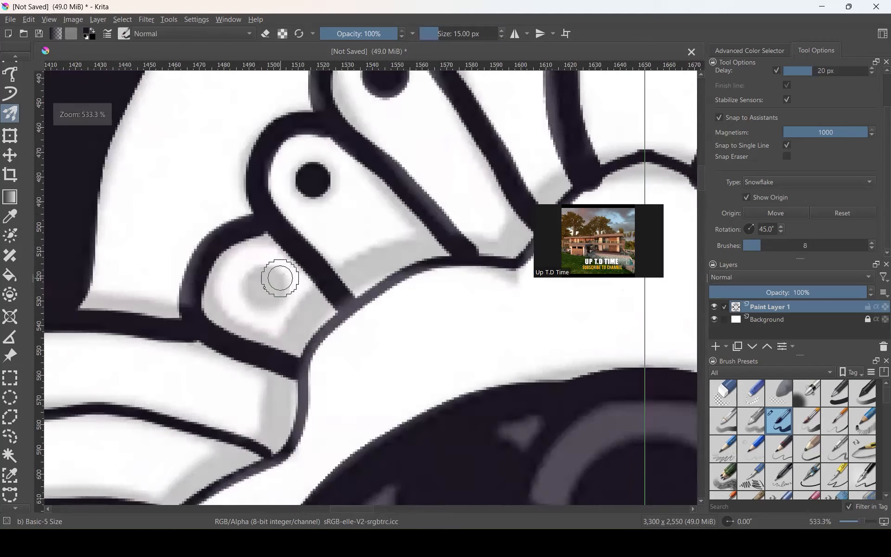
{"action": "left_click", "coordinate": [291, 272]}
{"action": "scroll", "coordinate": [263, 288], "scroll_direction": "down", "scroll_amount": 5}
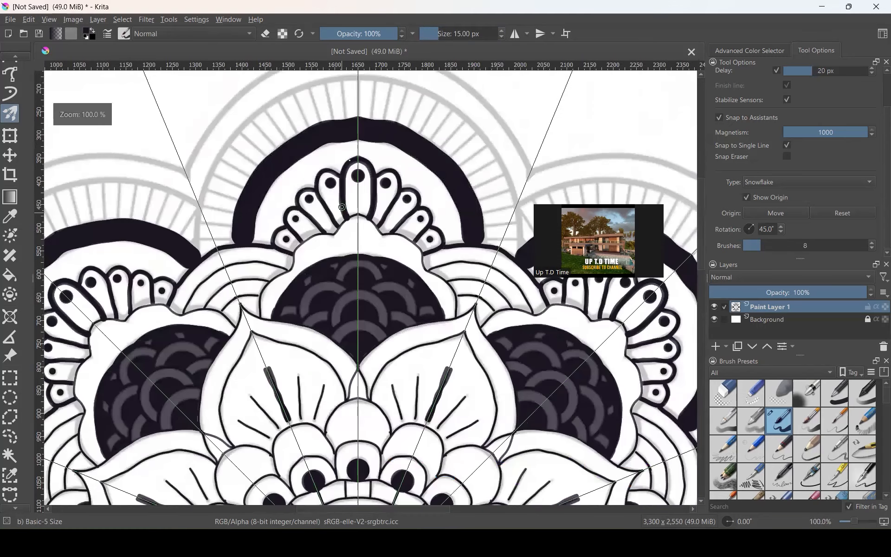
- Set the brush size to 20 px and trace the scalloped edge beneath the fan of loops, from its side notch up to the centre line
{"action": "scroll", "coordinate": [342, 207], "scroll_direction": "down", "scroll_amount": 1}
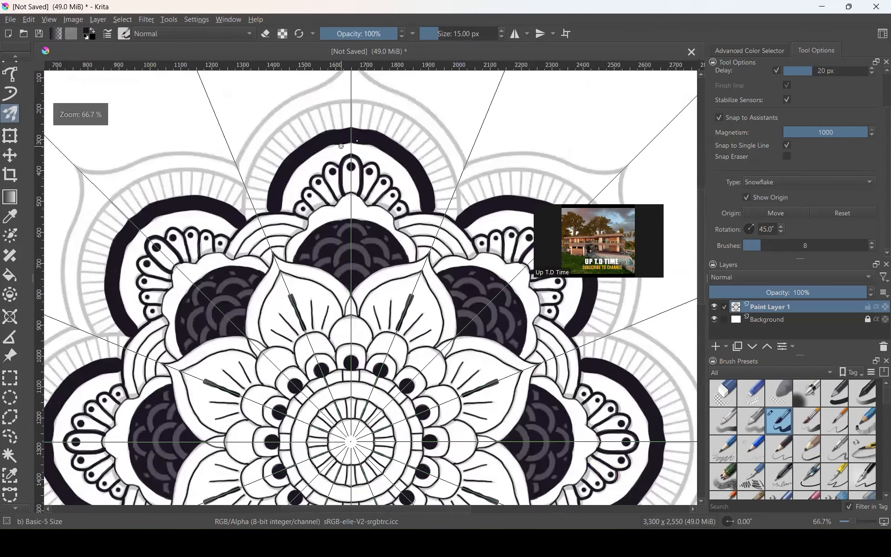
{"action": "scroll", "coordinate": [357, 141], "scroll_direction": "up", "scroll_amount": 2}
{"action": "scroll", "coordinate": [237, 346], "scroll_direction": "up", "scroll_amount": 1}
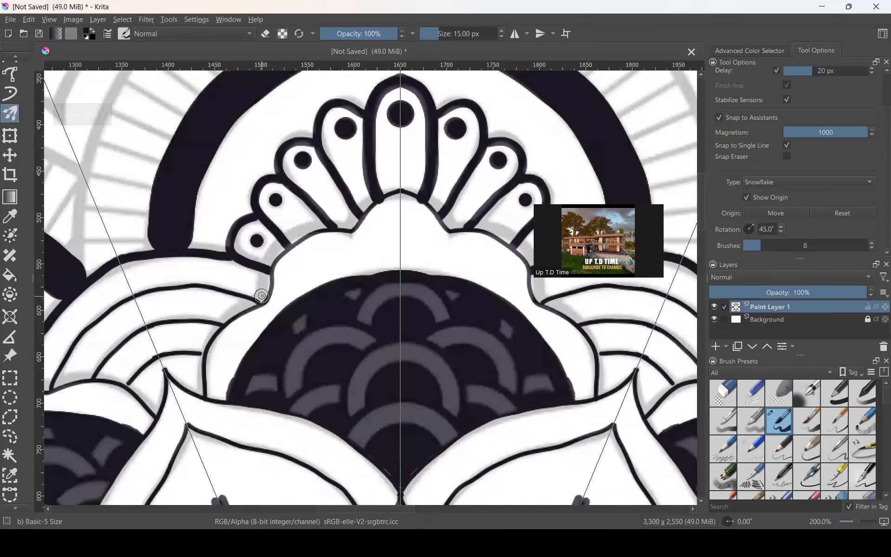
{"action": "right_click", "coordinate": [444, 33]}
{"action": "type", "text": "20"}
{"action": "key", "text": "Return"}
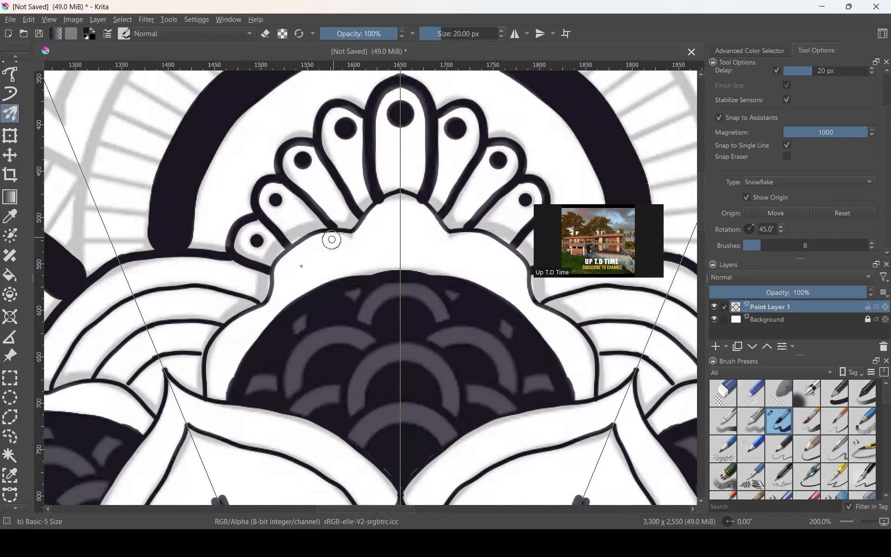
{"action": "mouse_move", "coordinate": [261, 294]}
{"action": "left_mouse_down"}
{"action": "mouse_move", "coordinate": [269, 261]}
{"action": "mouse_move", "coordinate": [295, 235]}
{"action": "mouse_move", "coordinate": [351, 224]}
{"action": "mouse_move", "coordinate": [388, 196]}
{"action": "left_mouse_up"}
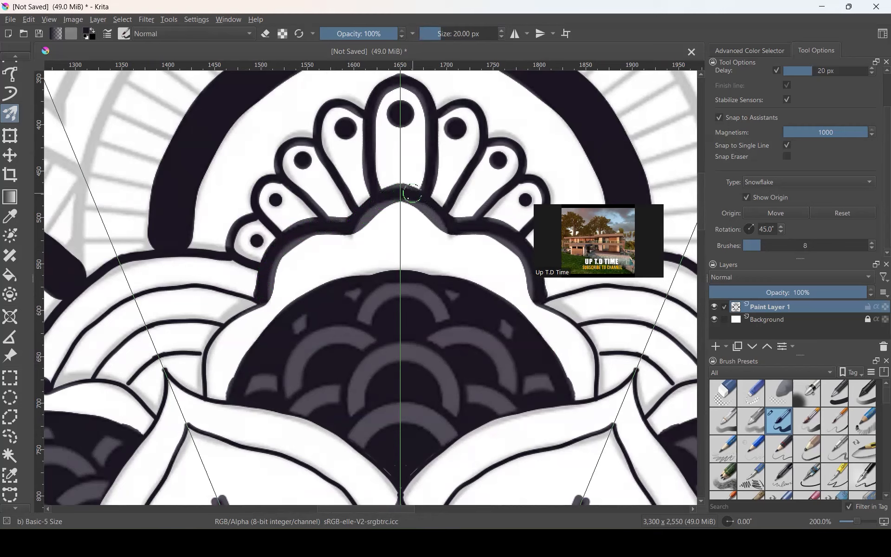
- Trace the lower side curve of the scalloped edge down to the pointed petal
{"action": "scroll", "coordinate": [320, 229], "scroll_direction": "down", "scroll_amount": 2}
{"action": "scroll", "coordinate": [411, 273], "scroll_direction": "up", "scroll_amount": 1}
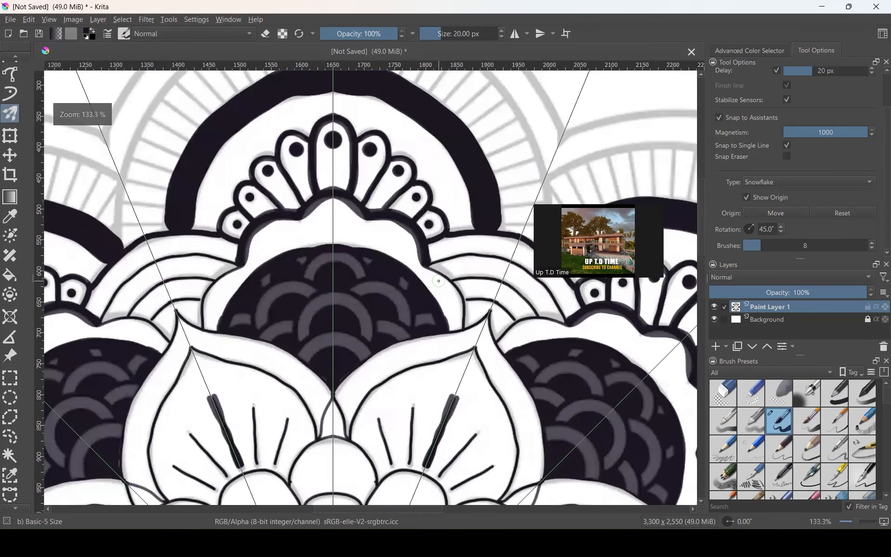
{"action": "scroll", "coordinate": [439, 281], "scroll_direction": "up", "scroll_amount": 2}
{"action": "mouse_move", "coordinate": [417, 252]}
{"action": "left_mouse_down"}
{"action": "mouse_move", "coordinate": [463, 284]}
{"action": "mouse_move", "coordinate": [476, 343]}
{"action": "left_mouse_up"}
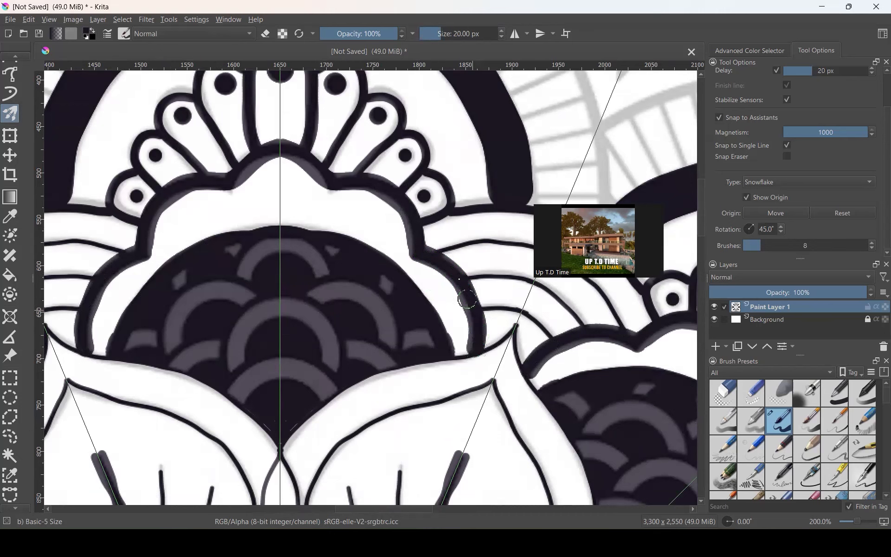
- Save the drawing as Mandala Design 2.kra in the Multi Brush Tool folder
{"action": "scroll", "coordinate": [459, 279], "scroll_direction": "down", "scroll_amount": 3}
{"action": "scroll", "coordinate": [393, 224], "scroll_direction": "down", "scroll_amount": 2}
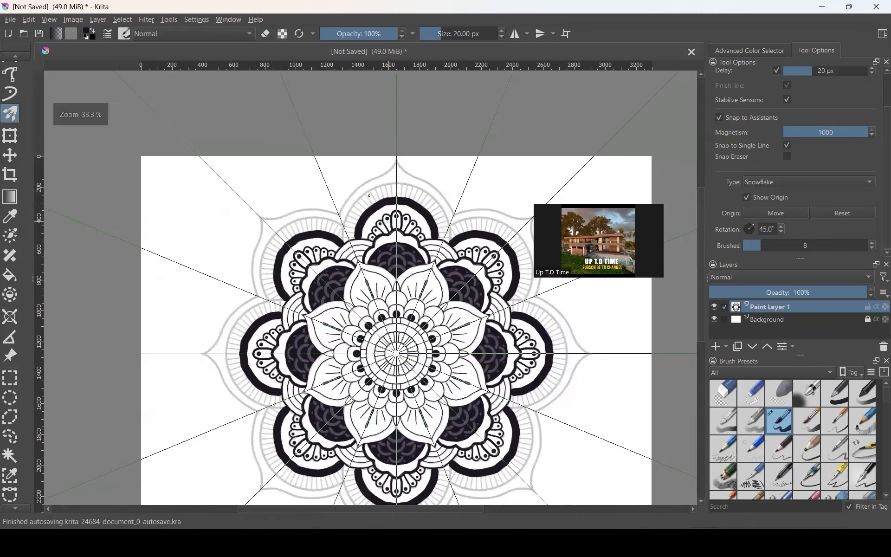
{"action": "scroll", "coordinate": [365, 174], "scroll_direction": "down", "scroll_amount": 1}
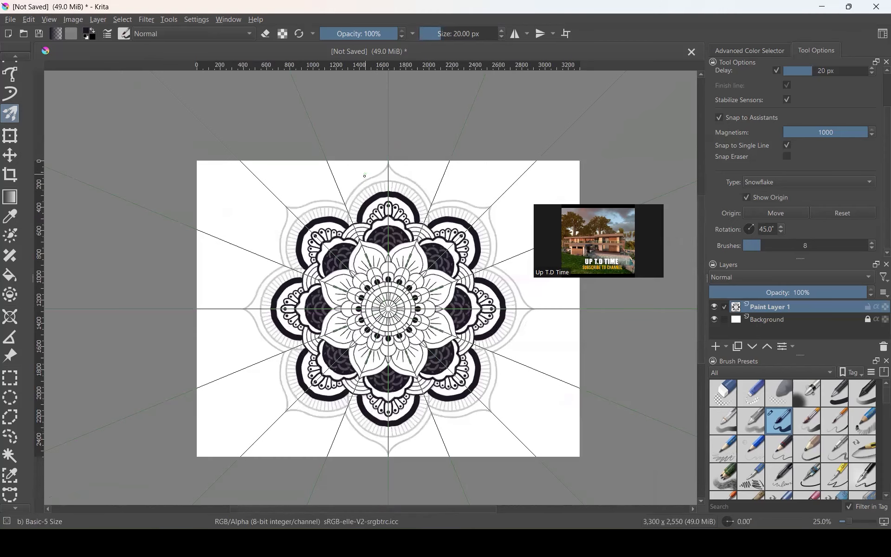
{"action": "scroll", "coordinate": [365, 323], "scroll_direction": "up", "scroll_amount": 1}
{"action": "scroll", "coordinate": [382, 311], "scroll_direction": "up", "scroll_amount": 1}
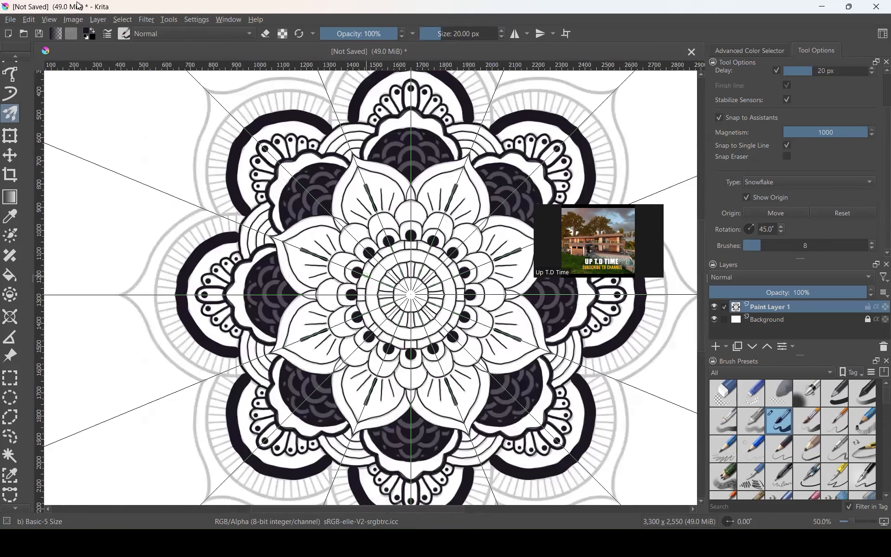
{"action": "left_click", "coordinate": [16, 21]}
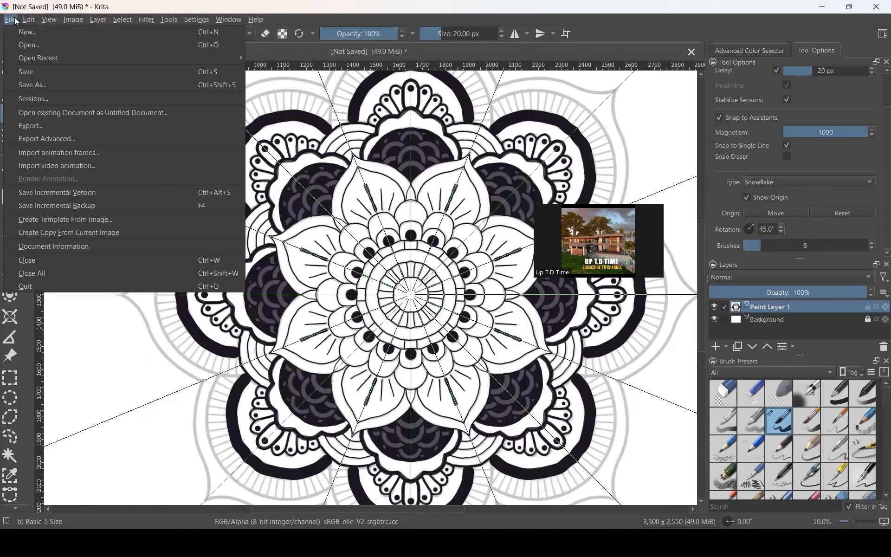
{"action": "left_click", "coordinate": [31, 84]}
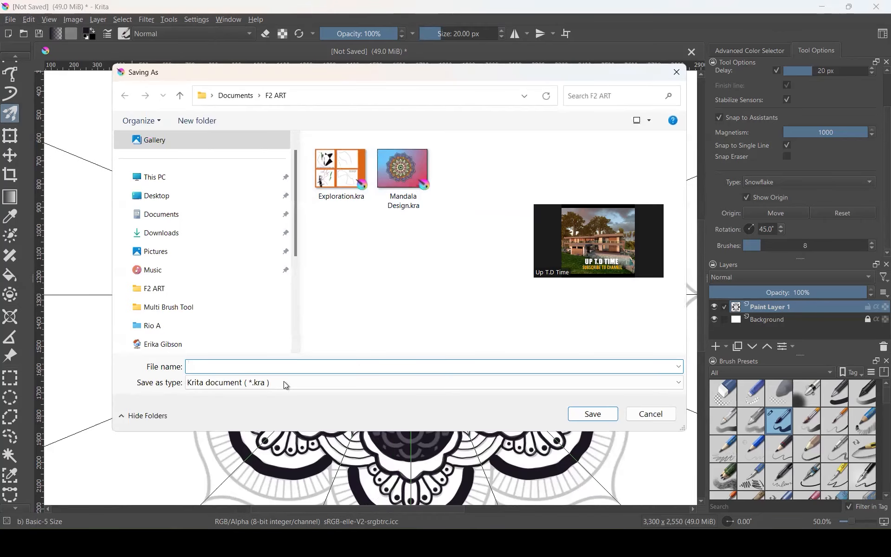
{"action": "left_click", "coordinate": [397, 188]}
{"action": "left_click", "coordinate": [245, 367]}
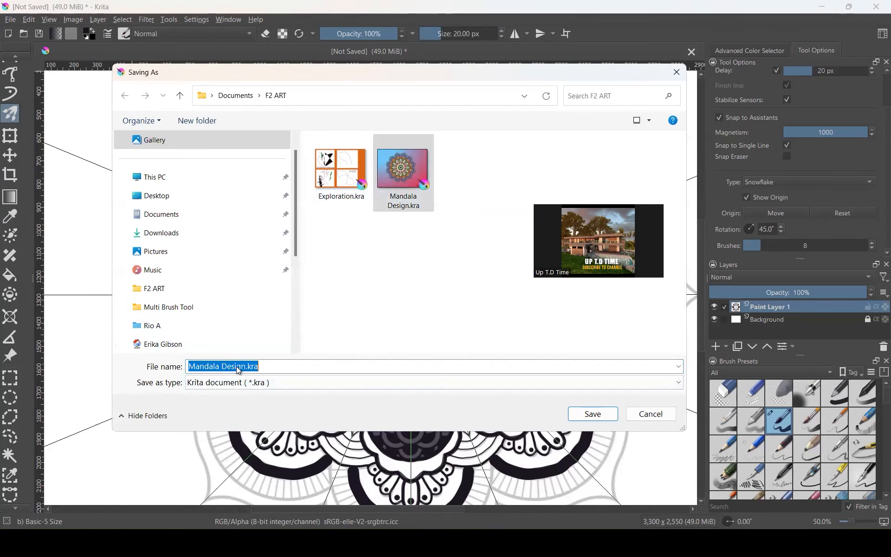
{"action": "left_click", "coordinate": [246, 367]}
{"action": "type", "text": "2"}
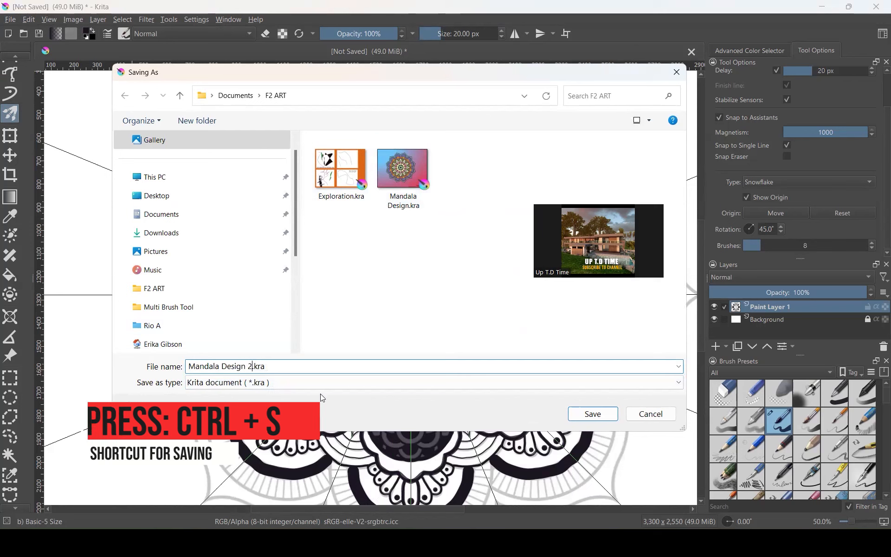
{"action": "left_click", "coordinate": [606, 413]}
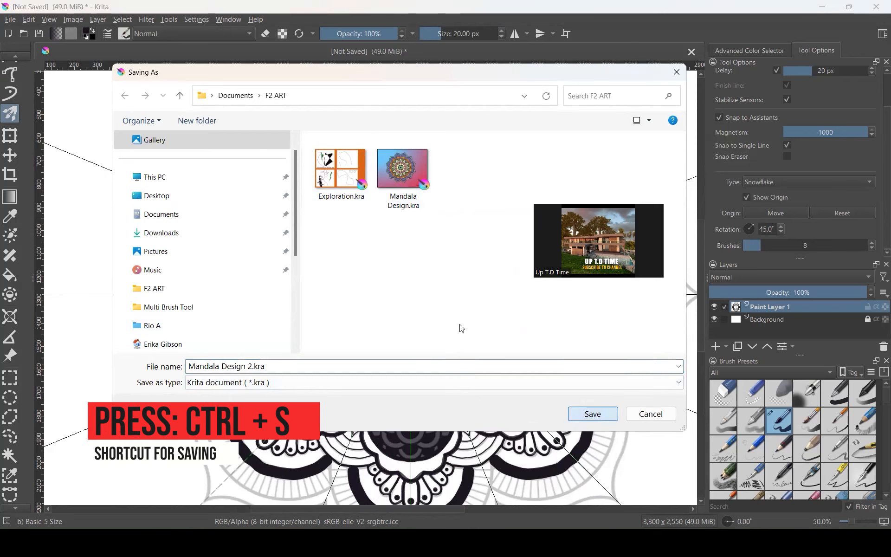
{"action": "left_click", "coordinate": [179, 306]}
{"action": "left_click", "coordinate": [604, 411]}
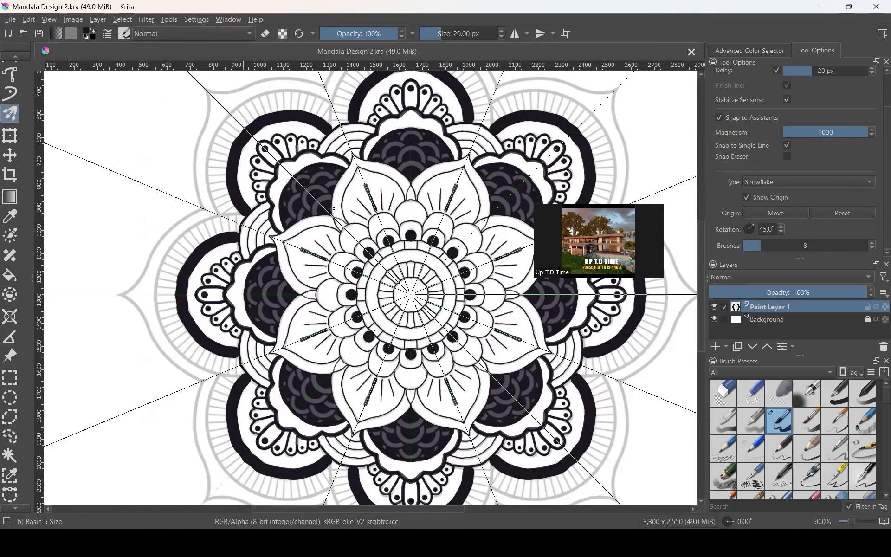
{"action": "scroll", "coordinate": [334, 208], "scroll_direction": "down", "scroll_amount": 1}
{"action": "scroll", "coordinate": [322, 131], "scroll_direction": "down", "scroll_amount": 1}
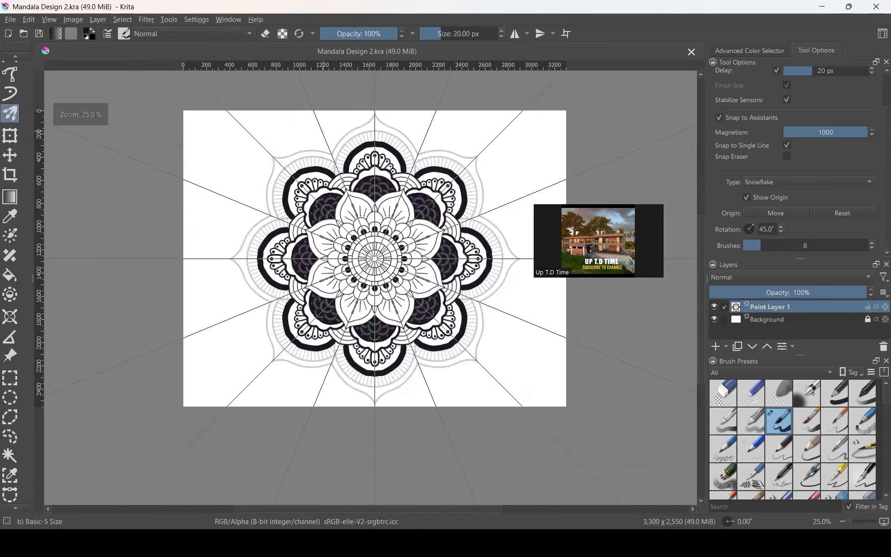
{"action": "scroll", "coordinate": [322, 130], "scroll_direction": "up", "scroll_amount": 3}
{"action": "scroll", "coordinate": [356, 205], "scroll_direction": "up", "scroll_amount": 1}
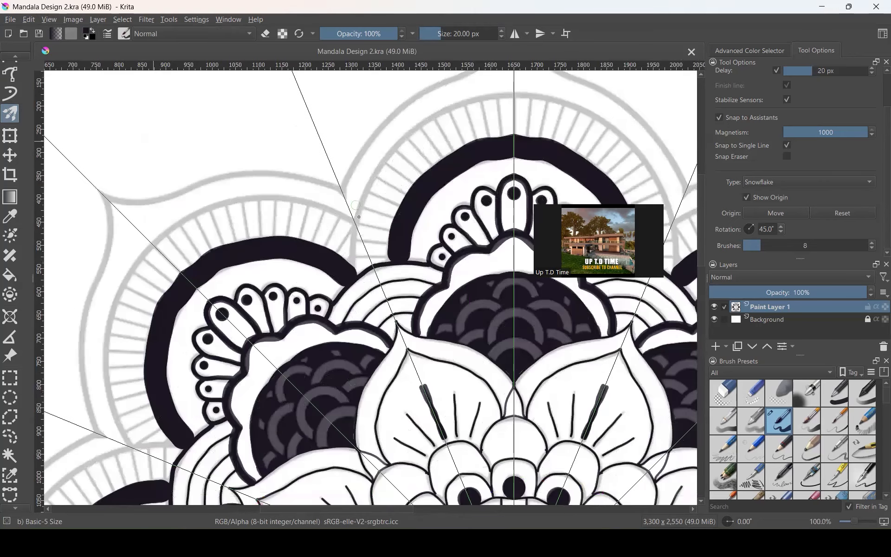
{"action": "scroll", "coordinate": [359, 216], "scroll_direction": "up", "scroll_amount": 1}
{"action": "left_click_drag", "start_coordinate": [359, 229], "coordinate": [366, 207]}
{"action": "scroll", "coordinate": [319, 300], "scroll_direction": "down", "scroll_amount": 1}
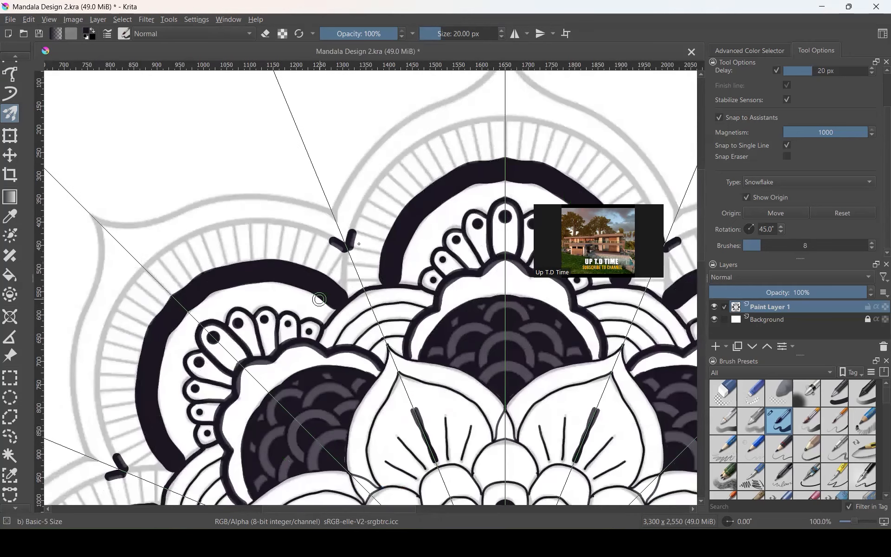
- Set the brush size to 15 px and trace the outer edge of the hatched band, from the petal notch up to the vertical centre line
{"action": "scroll", "coordinate": [319, 299], "scroll_direction": "down", "scroll_amount": 1}
{"action": "scroll", "coordinate": [374, 214], "scroll_direction": "up", "scroll_amount": 1}
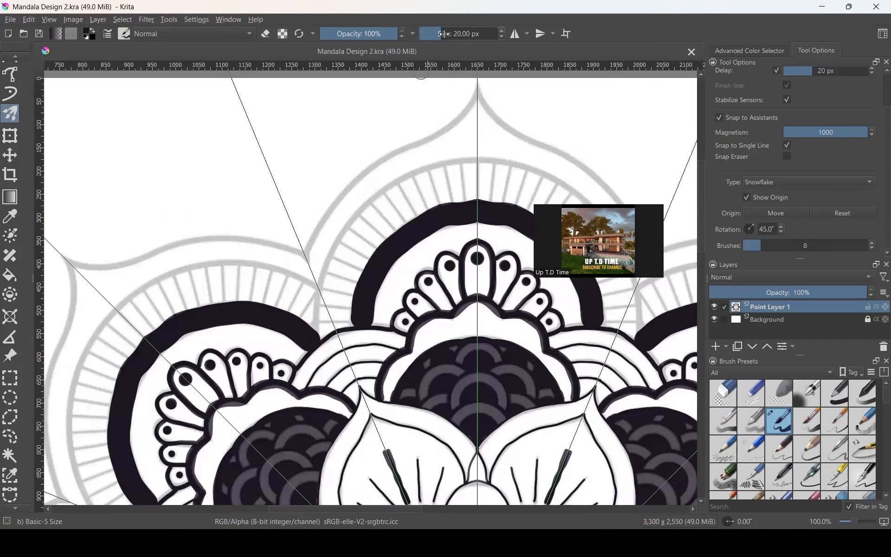
{"action": "left_click_drag", "start_coordinate": [444, 34], "coordinate": [430, 64]}
{"action": "mouse_move", "coordinate": [319, 288]}
{"action": "left_mouse_down"}
{"action": "mouse_move", "coordinate": [342, 226]}
{"action": "mouse_move", "coordinate": [363, 203]}
{"action": "mouse_move", "coordinate": [423, 168]}
{"action": "mouse_move", "coordinate": [484, 160]}
{"action": "left_mouse_up"}
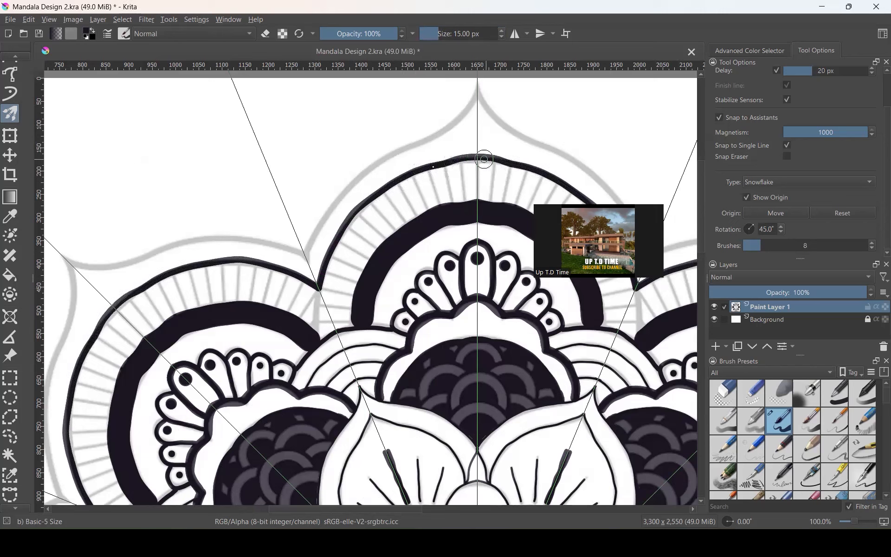
- Trace the outermost petal outline from the notch between two petals up to its pointed tip
{"action": "scroll", "coordinate": [420, 196], "scroll_direction": "down", "scroll_amount": 1}
{"action": "scroll", "coordinate": [362, 215], "scroll_direction": "up", "scroll_amount": 1}
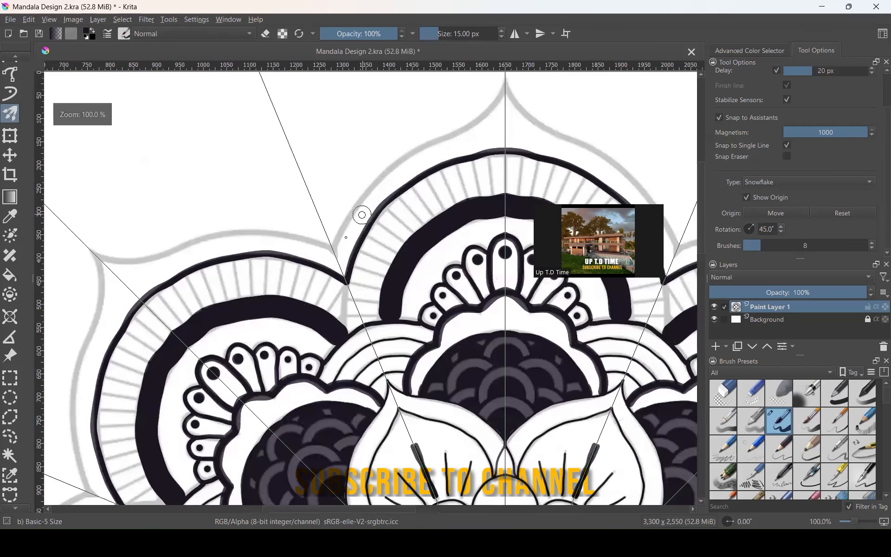
{"action": "mouse_move", "coordinate": [333, 250]}
{"action": "left_mouse_down"}
{"action": "mouse_move", "coordinate": [349, 214]}
{"action": "mouse_move", "coordinate": [393, 164]}
{"action": "mouse_move", "coordinate": [490, 113]}
{"action": "mouse_move", "coordinate": [505, 95]}
{"action": "left_mouse_up"}
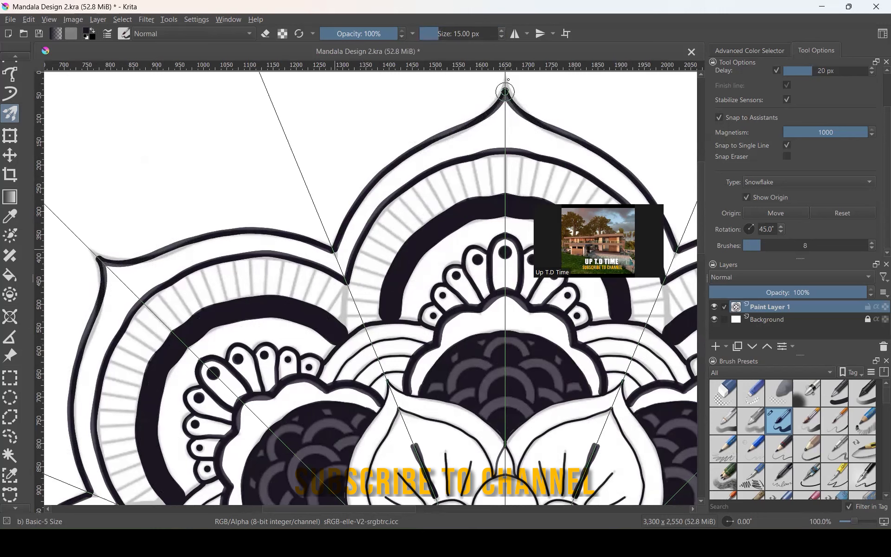
- Examine the joint of the outlines between two petals and the overall mandala for missing lines
{"action": "scroll", "coordinate": [430, 165], "scroll_direction": "down", "scroll_amount": 1}
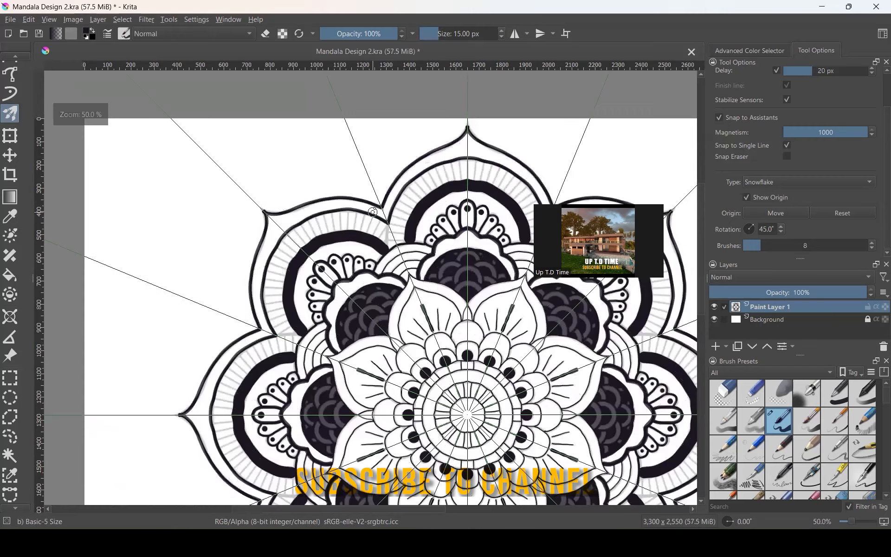
{"action": "scroll", "coordinate": [372, 212], "scroll_direction": "up", "scroll_amount": 7}
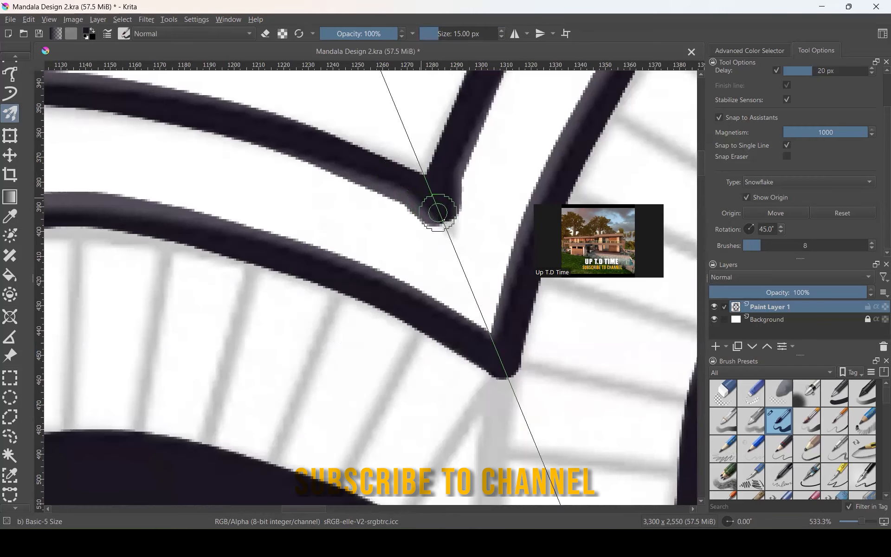
{"action": "scroll", "coordinate": [356, 203], "scroll_direction": "down", "scroll_amount": 5}
{"action": "scroll", "coordinate": [355, 205], "scroll_direction": "down", "scroll_amount": 2}
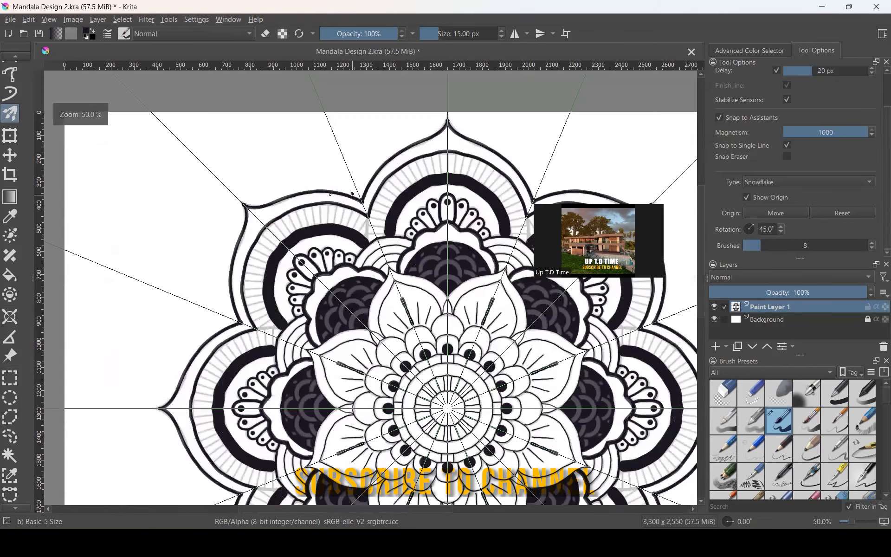
{"action": "scroll", "coordinate": [332, 186], "scroll_direction": "down", "scroll_amount": 2}
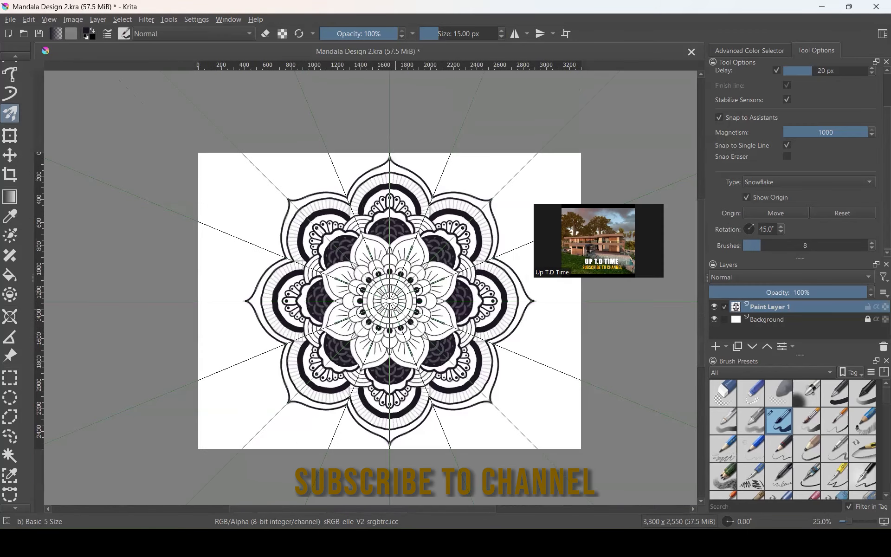
{"action": "scroll", "coordinate": [395, 310], "scroll_direction": "up", "scroll_amount": 1}
{"action": "scroll", "coordinate": [396, 310], "scroll_direction": "up", "scroll_amount": 1}
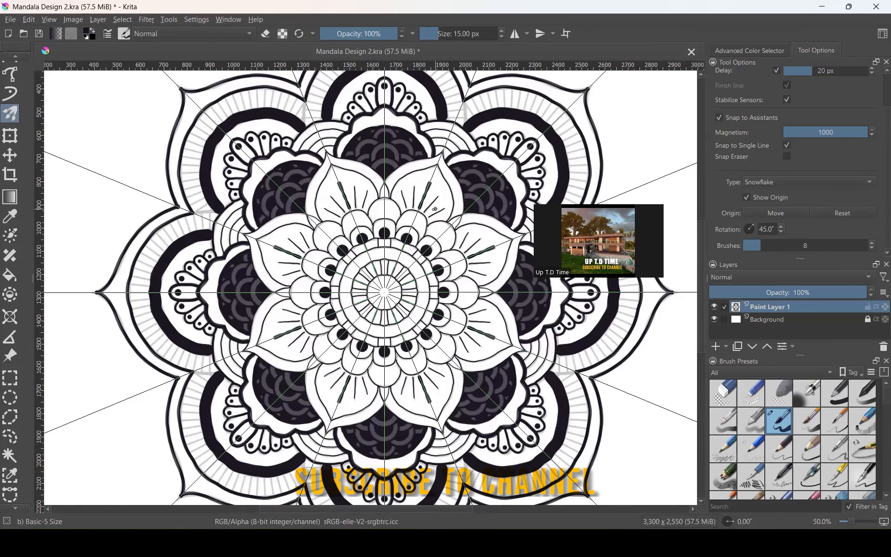
{"action": "scroll", "coordinate": [453, 95], "scroll_direction": "up", "scroll_amount": 1}
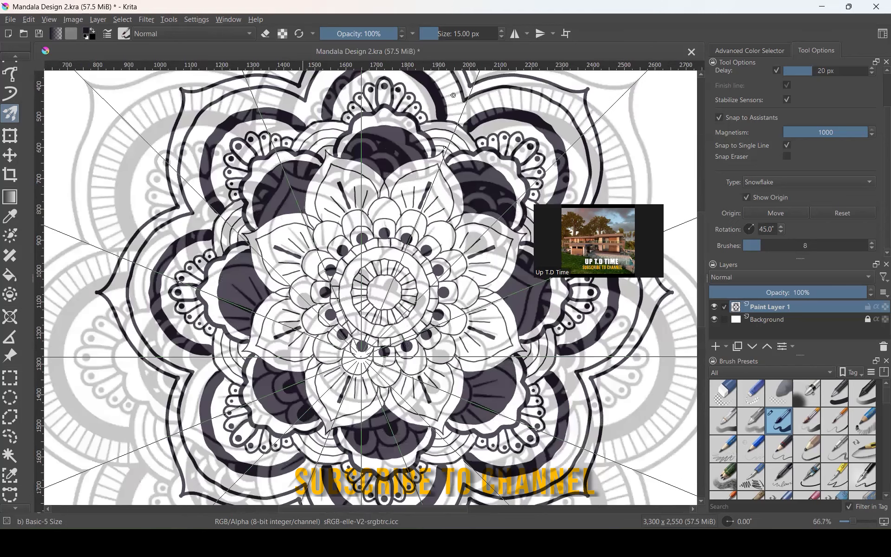
- Extend the hatched band's outer edge from the notch between two petals down to the small arches below
{"action": "scroll", "coordinate": [454, 95], "scroll_direction": "up", "scroll_amount": 4}
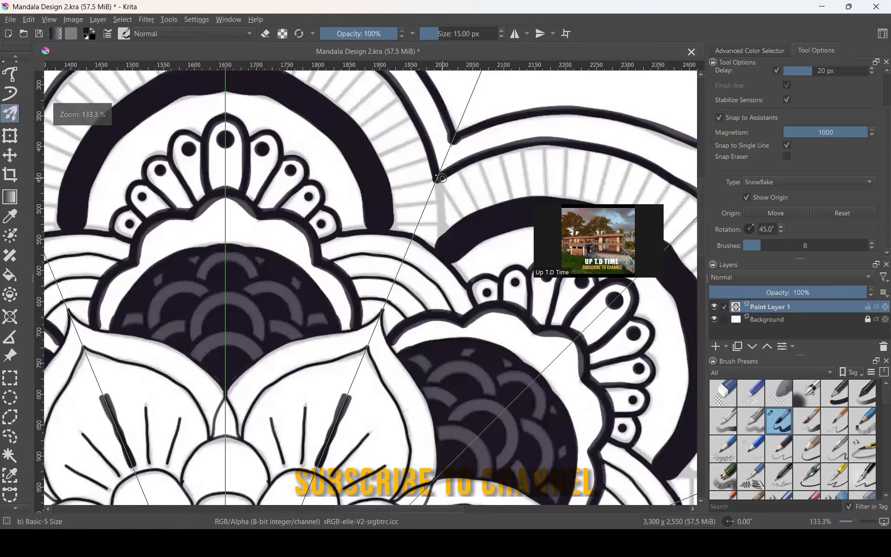
{"action": "mouse_move", "coordinate": [434, 174]}
{"action": "left_mouse_down"}
{"action": "mouse_move", "coordinate": [444, 252]}
{"action": "mouse_move", "coordinate": [426, 324]}
{"action": "left_mouse_up"}
{"action": "scroll", "coordinate": [353, 299], "scroll_direction": "down", "scroll_amount": 1}
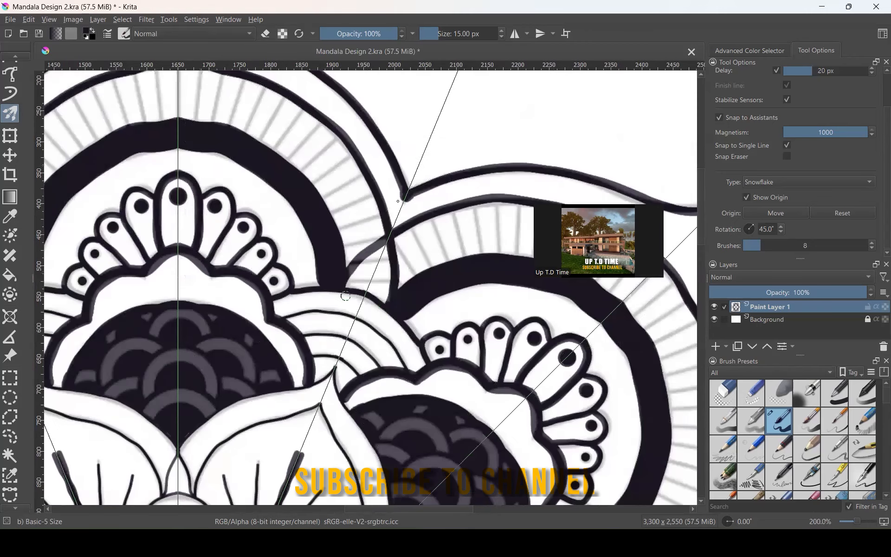
- Set the brush size to 5 px and trace the short radial hatch lines in the band around the petals
{"action": "scroll", "coordinate": [346, 295], "scroll_direction": "down", "scroll_amount": 4}
{"action": "scroll", "coordinate": [391, 194], "scroll_direction": "down", "scroll_amount": 1}
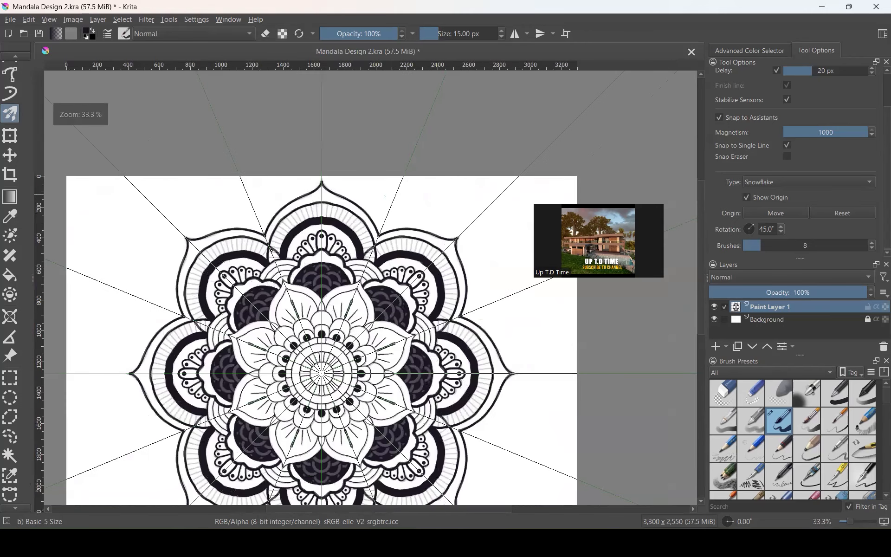
{"action": "scroll", "coordinate": [306, 210], "scroll_direction": "up", "scroll_amount": 6}
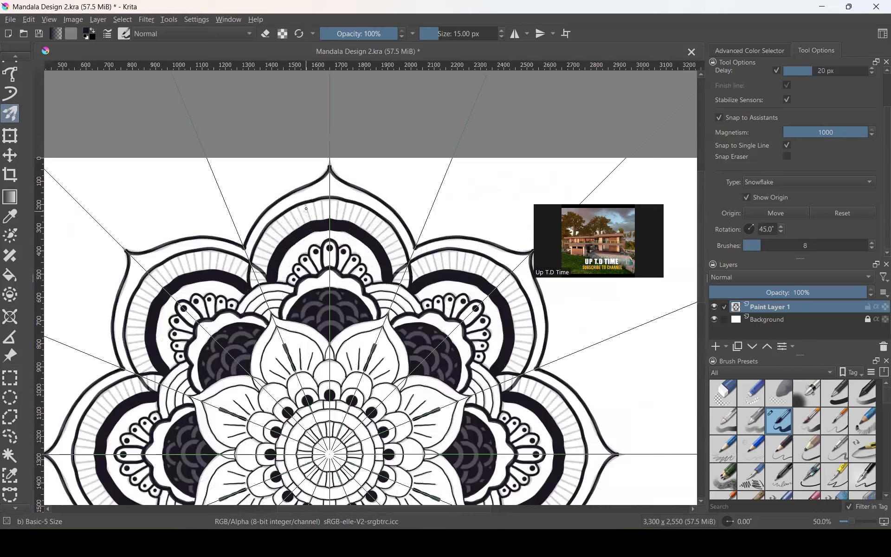
{"action": "left_click_drag", "start_coordinate": [424, 29], "coordinate": [435, 29]}
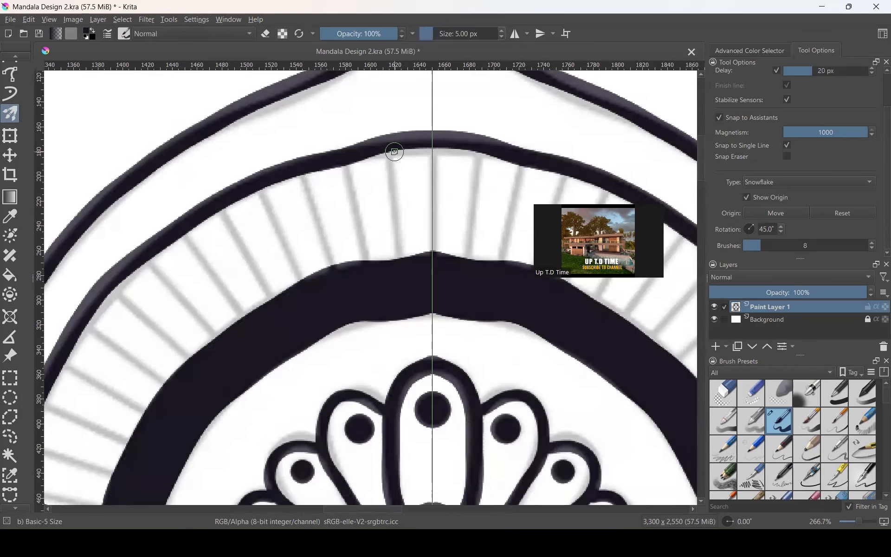
{"action": "left_click_drag", "start_coordinate": [389, 150], "coordinate": [393, 190]}
{"action": "scroll", "coordinate": [393, 195], "scroll_direction": "down", "scroll_amount": 4}
{"action": "scroll", "coordinate": [392, 196], "scroll_direction": "down", "scroll_amount": 5}
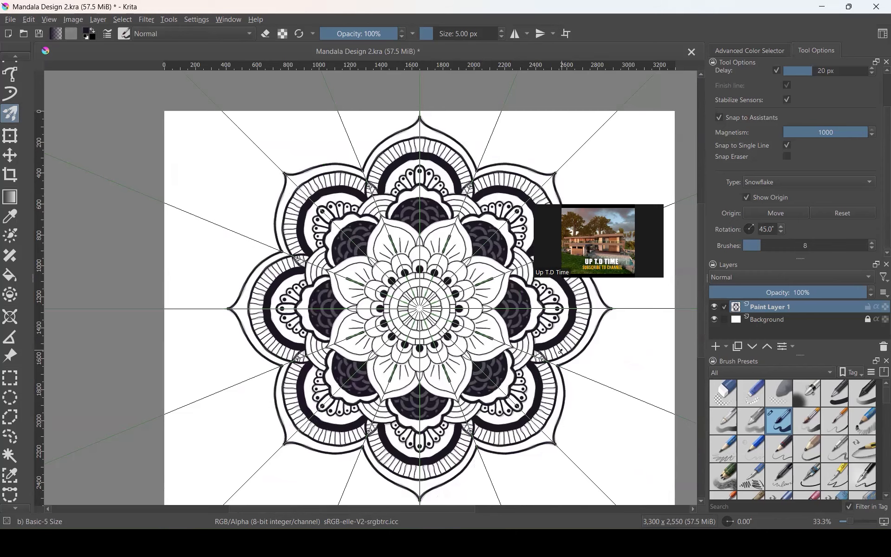
{"action": "scroll", "coordinate": [514, 331], "scroll_direction": "up", "scroll_amount": 1}
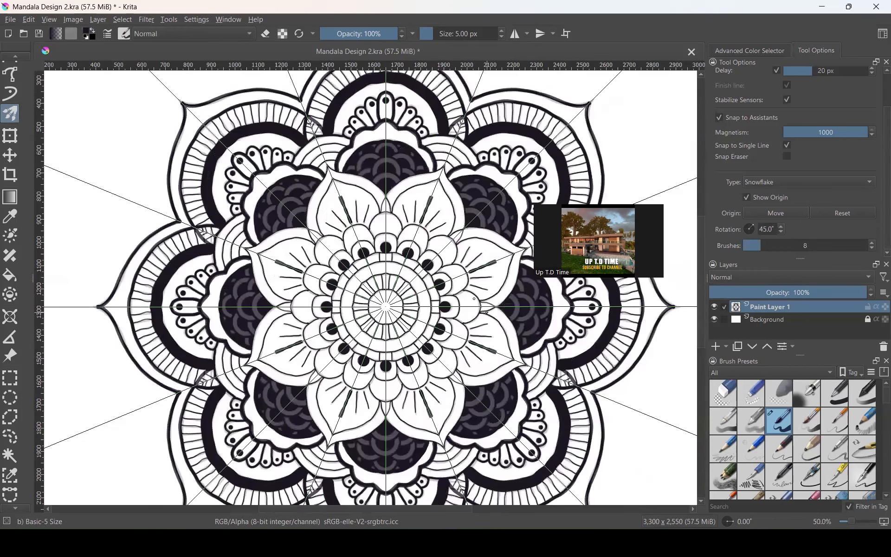
- Change the brush colour to white and set the brush size to 15 px
{"action": "scroll", "coordinate": [450, 263], "scroll_direction": "up", "scroll_amount": 2}
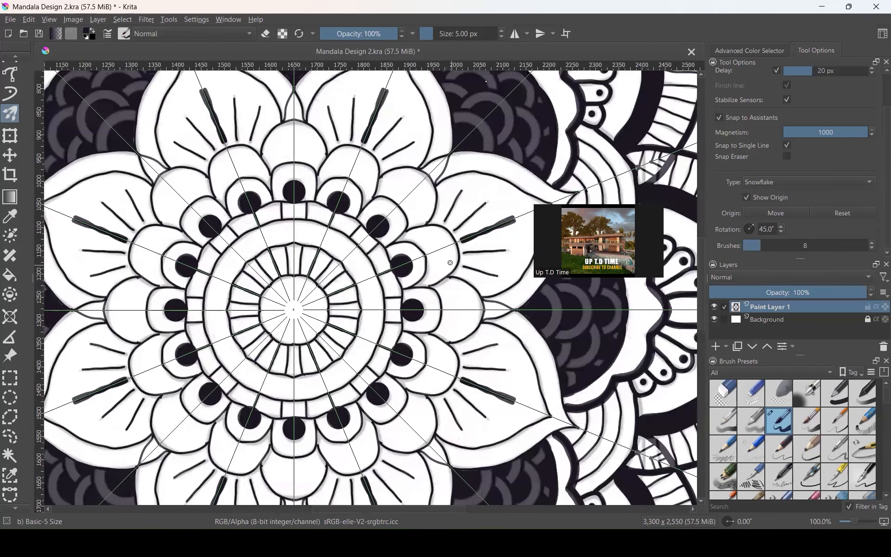
{"action": "scroll", "coordinate": [450, 262], "scroll_direction": "down", "scroll_amount": 1}
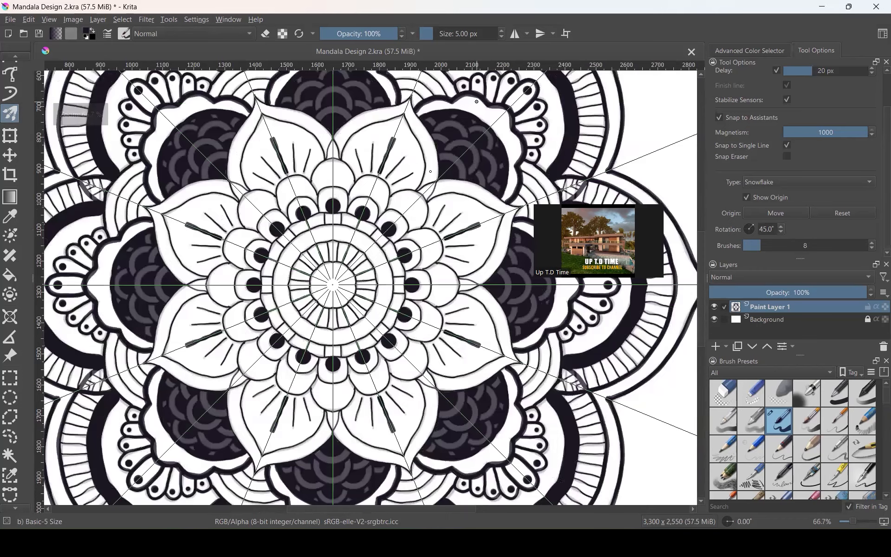
{"action": "scroll", "coordinate": [476, 101], "scroll_direction": "up", "scroll_amount": 3}
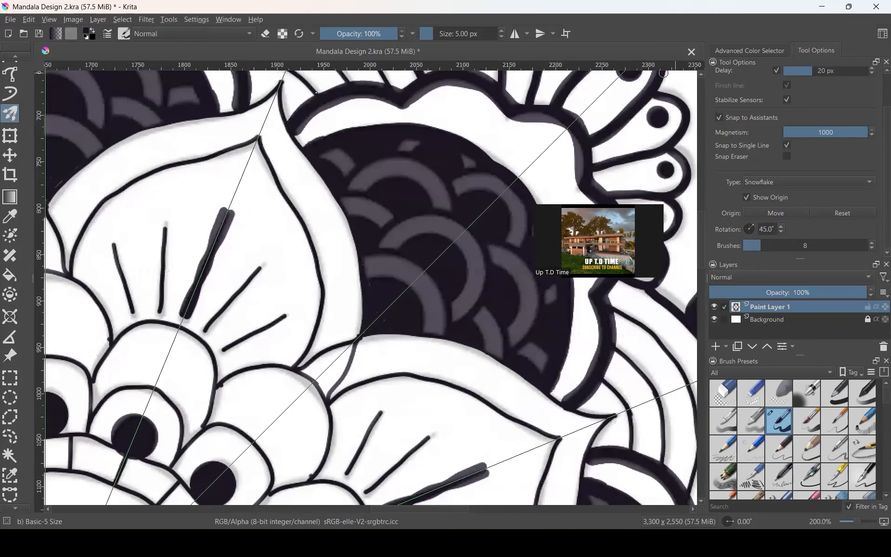
{"action": "left_click", "coordinate": [741, 50]}
{"action": "left_click_drag", "start_coordinate": [745, 180], "coordinate": [740, 183]}
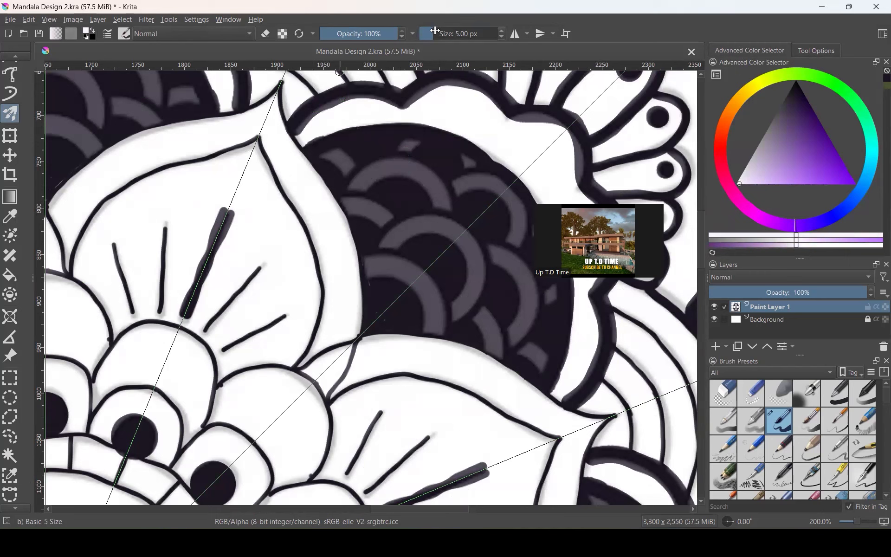
{"action": "left_click_drag", "start_coordinate": [442, 26], "coordinate": [445, 27]}
{"action": "right_click", "coordinate": [443, 30]}
{"action": "type", "text": "15"}
{"action": "key", "text": "Return"}
- Trace the faded scale arcs inside the dark half-dome in white, covering the central, outer and small side arcs
{"action": "scroll", "coordinate": [356, 189], "scroll_direction": "up", "scroll_amount": 2}
{"action": "mouse_move", "coordinate": [370, 175]}
{"action": "left_mouse_down"}
{"action": "mouse_move", "coordinate": [418, 144]}
{"action": "mouse_move", "coordinate": [472, 146]}
{"action": "mouse_move", "coordinate": [518, 185]}
{"action": "mouse_move", "coordinate": [524, 240]}
{"action": "left_mouse_up"}
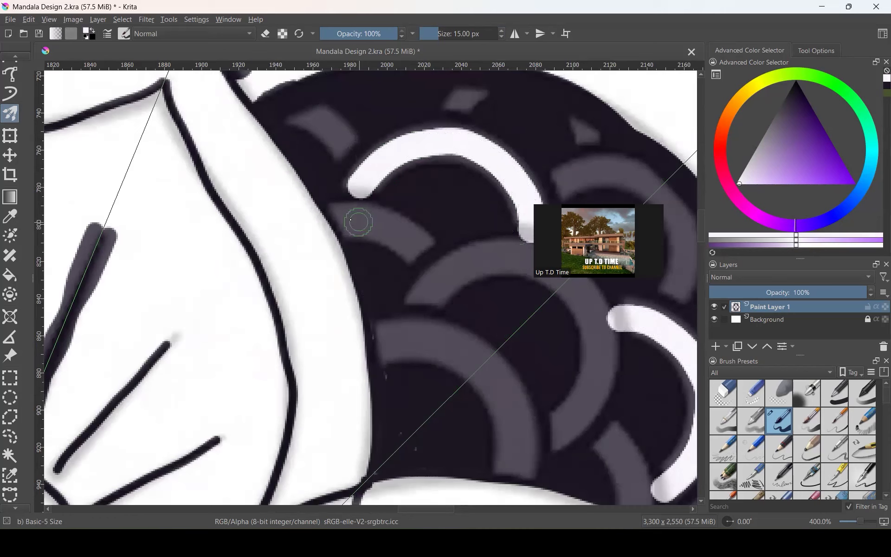
{"action": "mouse_move", "coordinate": [338, 218]}
{"action": "left_mouse_down"}
{"action": "mouse_move", "coordinate": [404, 240]}
{"action": "mouse_move", "coordinate": [430, 291]}
{"action": "mouse_move", "coordinate": [515, 251]}
{"action": "mouse_move", "coordinate": [567, 285]}
{"action": "left_mouse_up"}
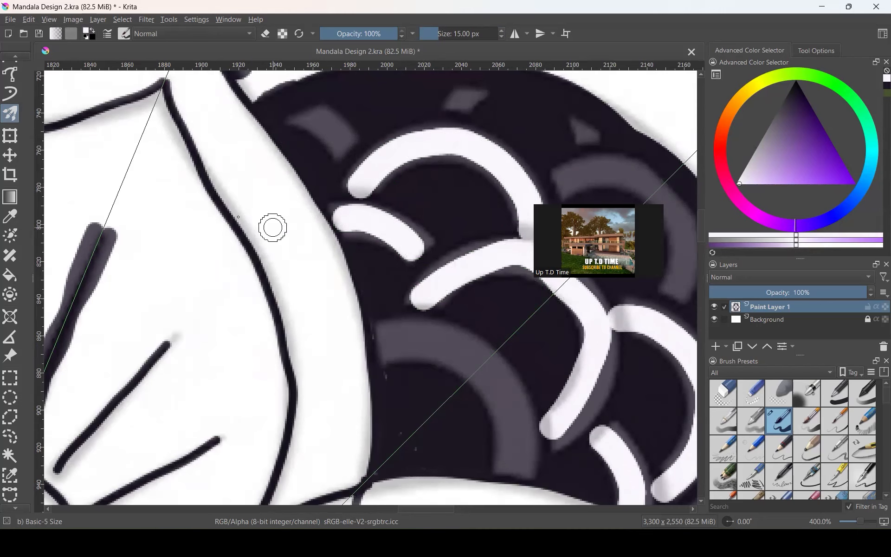
{"action": "scroll", "coordinate": [272, 227], "scroll_direction": "down", "scroll_amount": 5}
{"action": "scroll", "coordinate": [316, 228], "scroll_direction": "up", "scroll_amount": 2}
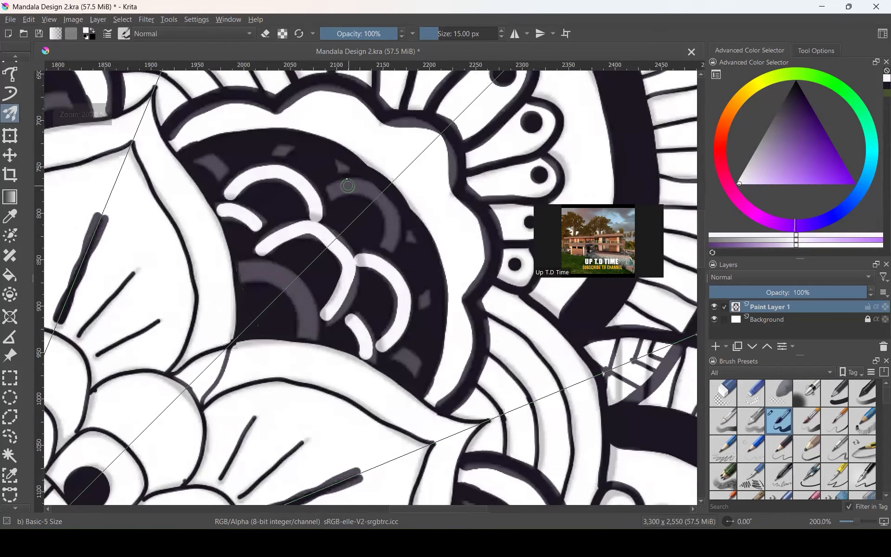
{"action": "scroll", "coordinate": [309, 257], "scroll_direction": "up", "scroll_amount": 2}
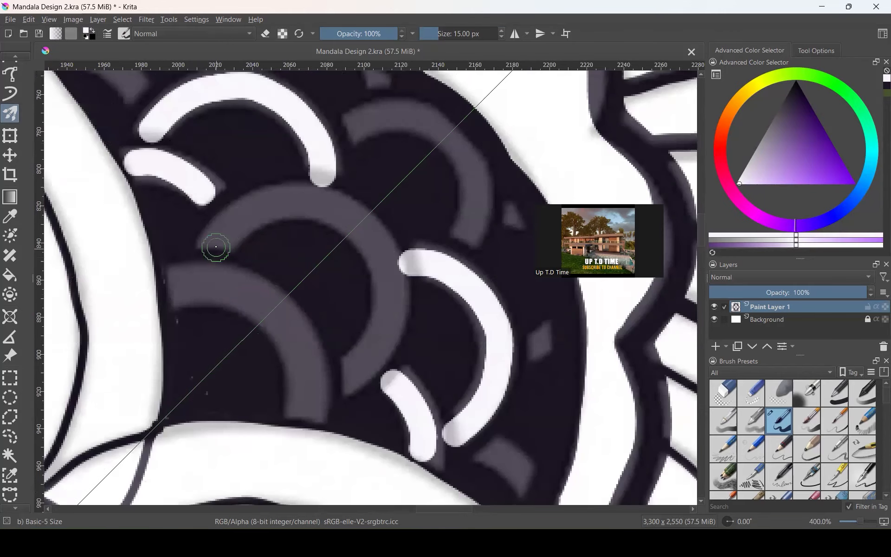
{"action": "mouse_move", "coordinate": [216, 246]}
{"action": "left_mouse_down"}
{"action": "mouse_move", "coordinate": [290, 204]}
{"action": "mouse_move", "coordinate": [333, 203]}
{"action": "mouse_move", "coordinate": [366, 223]}
{"action": "mouse_move", "coordinate": [350, 211]}
{"action": "mouse_move", "coordinate": [369, 229]}
{"action": "left_mouse_up"}
{"action": "mouse_move", "coordinate": [348, 139]}
{"action": "left_mouse_down"}
{"action": "mouse_move", "coordinate": [403, 112]}
{"action": "mouse_move", "coordinate": [451, 132]}
{"action": "left_mouse_up"}
{"action": "scroll", "coordinate": [394, 210], "scroll_direction": "down", "scroll_amount": 2}
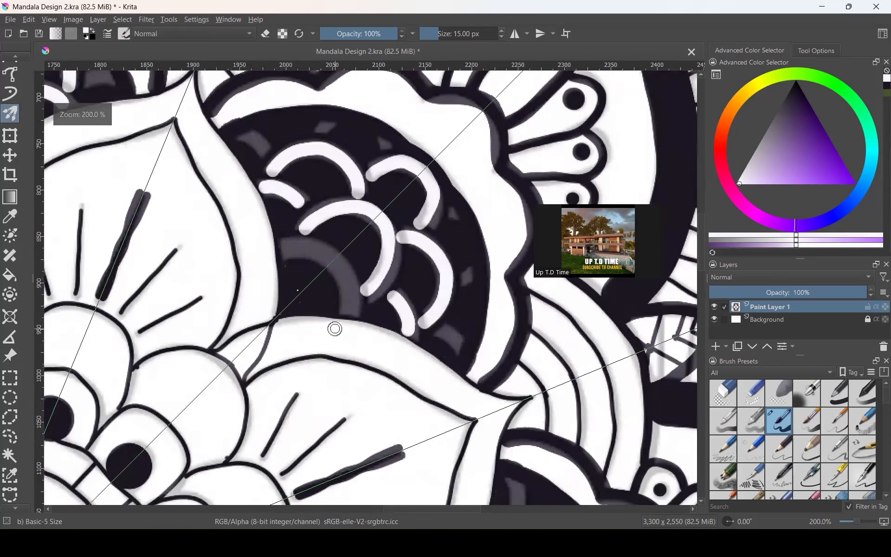
- Set the brush size to 25 px and trace the thick lowest arc above the notch between two inner petals
{"action": "scroll", "coordinate": [334, 329], "scroll_direction": "up", "scroll_amount": 1}
{"action": "left_click", "coordinate": [445, 33]}
{"action": "left_click", "coordinate": [442, 34]}
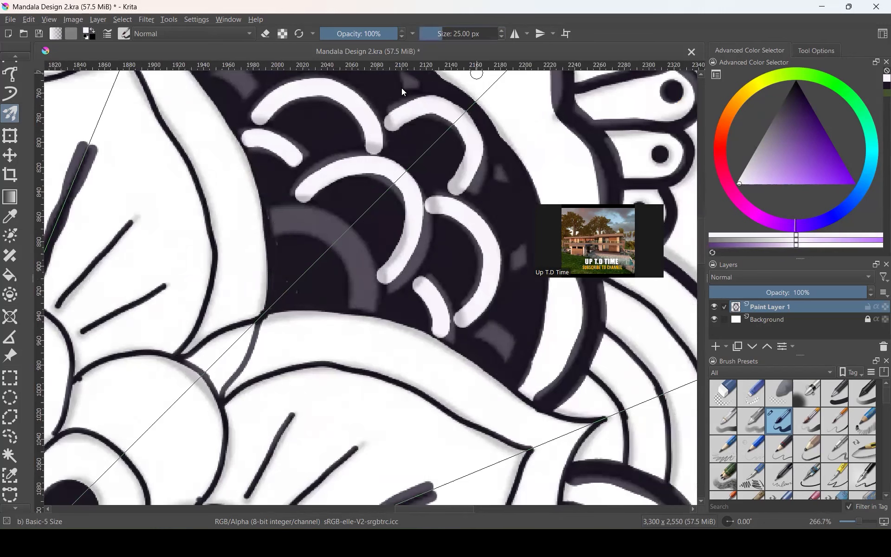
{"action": "mouse_move", "coordinate": [279, 218]}
{"action": "left_mouse_down"}
{"action": "mouse_move", "coordinate": [313, 215]}
{"action": "mouse_move", "coordinate": [340, 230]}
{"action": "mouse_move", "coordinate": [363, 308]}
{"action": "left_mouse_up"}
{"action": "scroll", "coordinate": [363, 308], "scroll_direction": "down", "scroll_amount": 3}
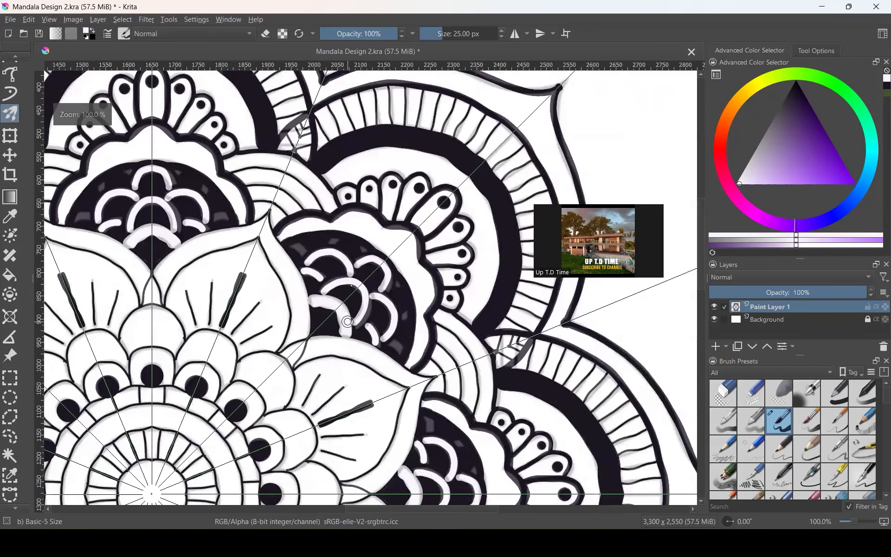
{"action": "scroll", "coordinate": [348, 321], "scroll_direction": "up", "scroll_amount": 3}
{"action": "mouse_move", "coordinate": [322, 294]}
{"action": "left_mouse_down"}
{"action": "mouse_move", "coordinate": [356, 289]}
{"action": "mouse_move", "coordinate": [402, 319]}
{"action": "left_mouse_up"}
{"action": "scroll", "coordinate": [340, 304], "scroll_direction": "down", "scroll_amount": 1}
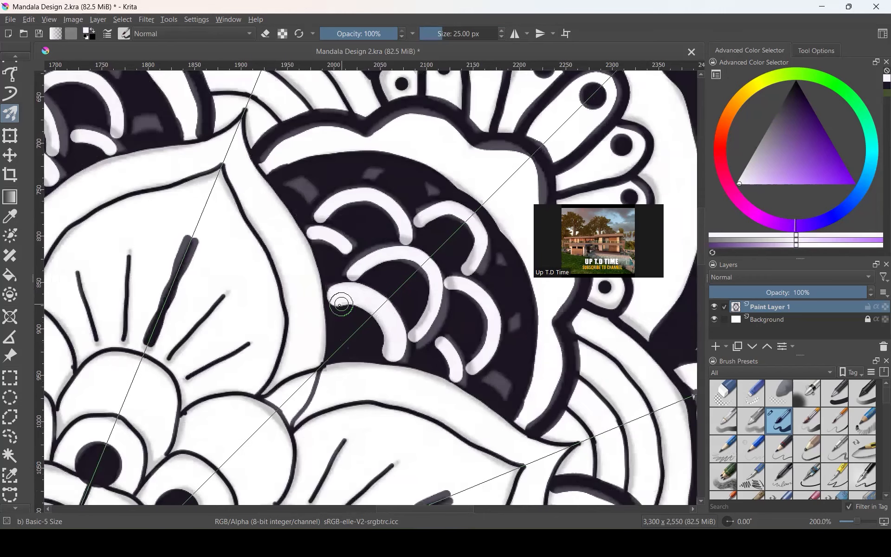
- Place white dots over the faded marks along the rim of the dark half-dome, outside the scale arcs
{"action": "scroll", "coordinate": [341, 304], "scroll_direction": "down", "scroll_amount": 1}
{"action": "scroll", "coordinate": [358, 211], "scroll_direction": "down", "scroll_amount": 2}
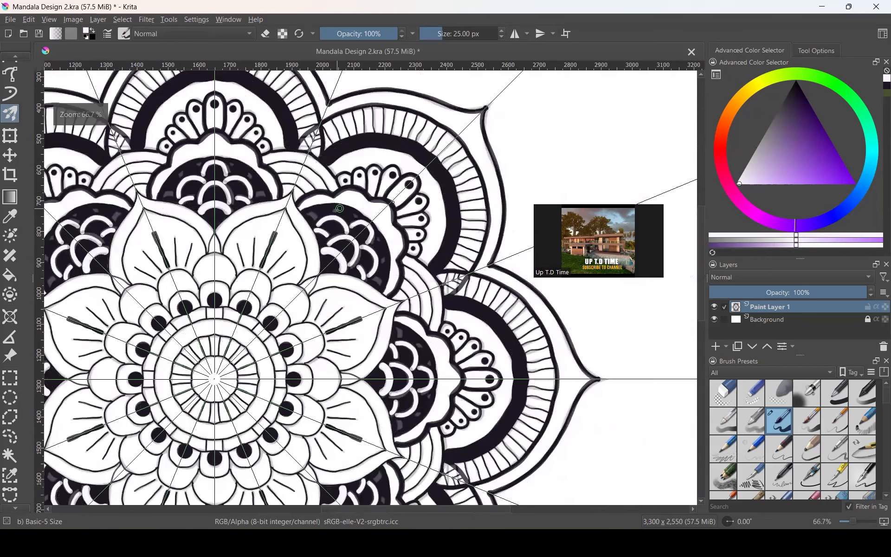
{"action": "scroll", "coordinate": [340, 208], "scroll_direction": "down", "scroll_amount": 2}
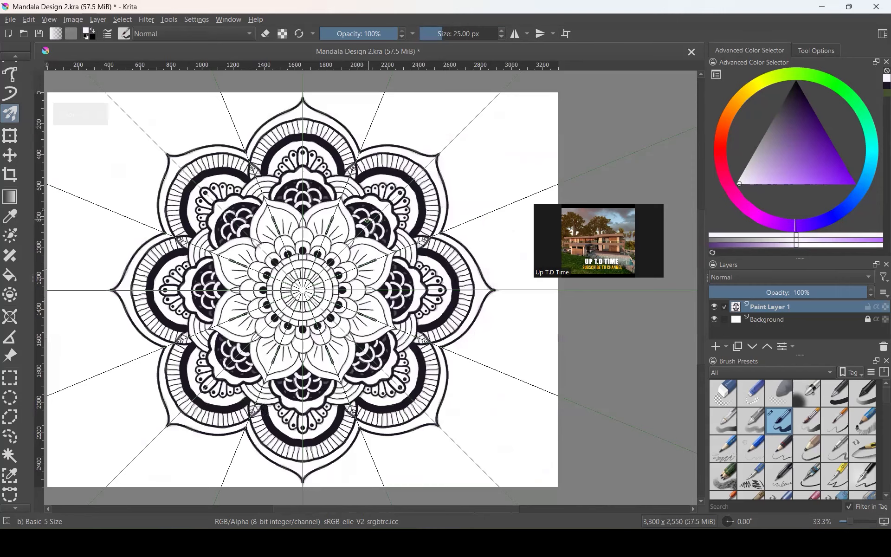
{"action": "scroll", "coordinate": [366, 221], "scroll_direction": "up", "scroll_amount": 1}
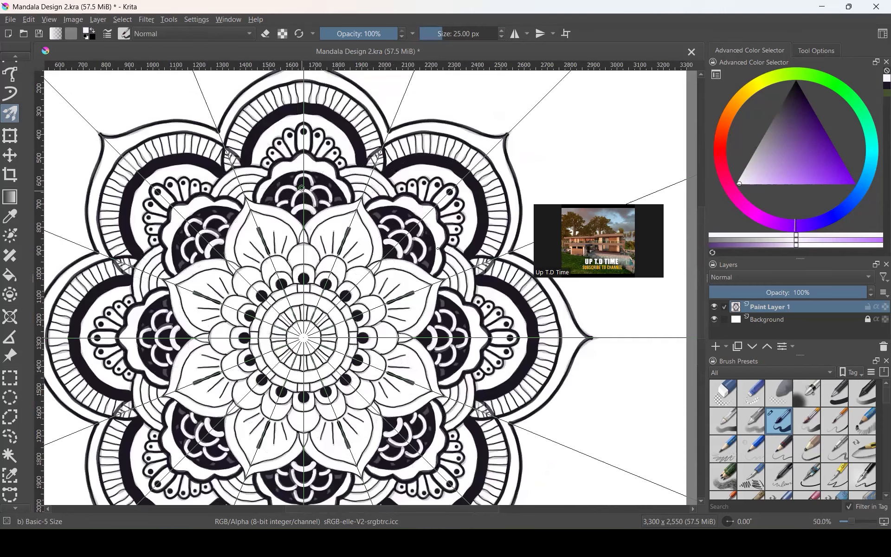
{"action": "scroll", "coordinate": [437, 248], "scroll_direction": "up", "scroll_amount": 5}
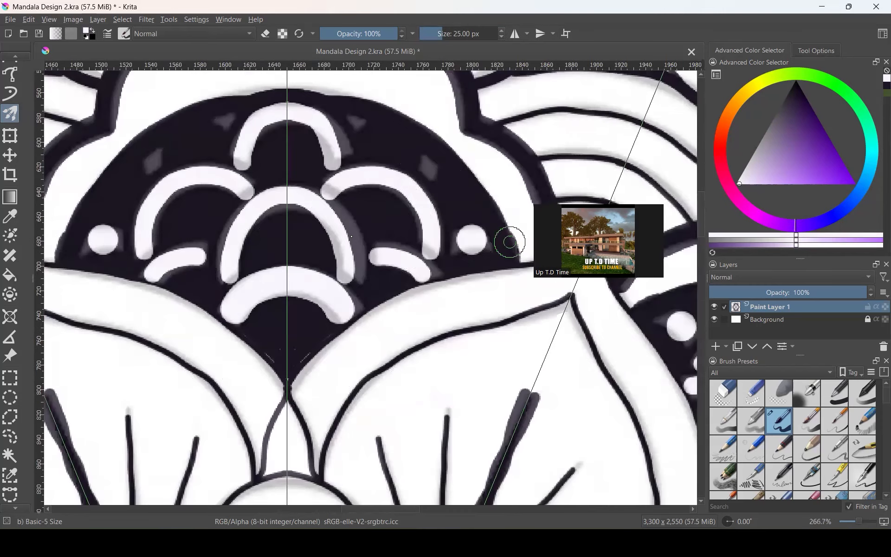
{"action": "scroll", "coordinate": [510, 242], "scroll_direction": "down", "scroll_amount": 2}
{"action": "scroll", "coordinate": [344, 233], "scroll_direction": "up", "scroll_amount": 3}
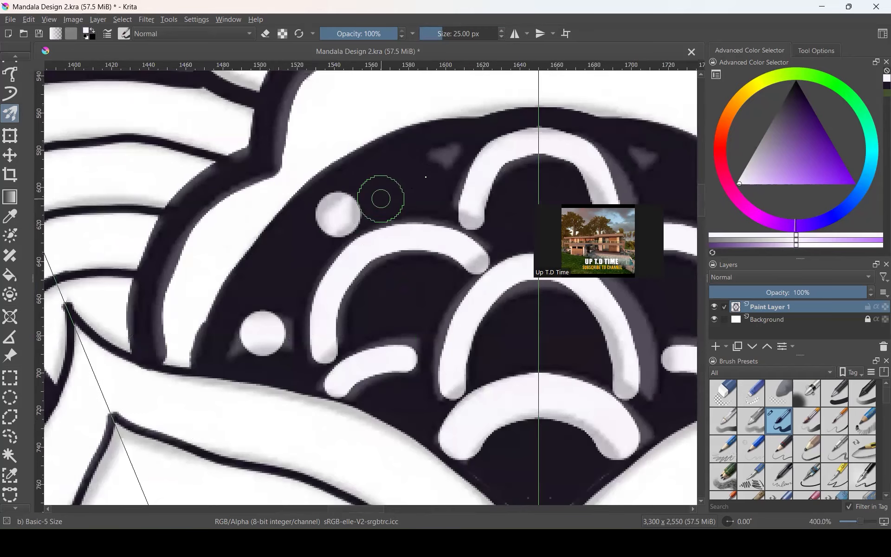
{"action": "scroll", "coordinate": [253, 236], "scroll_direction": "down", "scroll_amount": 5}
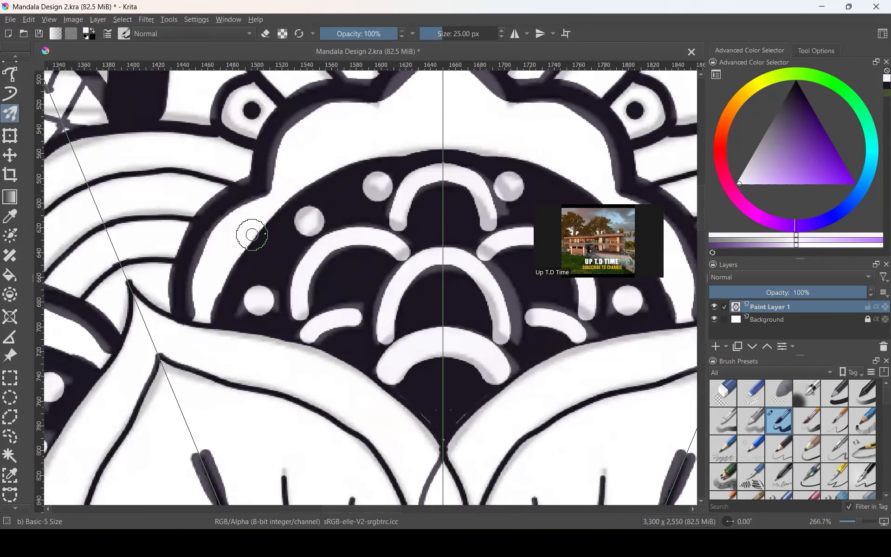
{"action": "scroll", "coordinate": [329, 197], "scroll_direction": "down", "scroll_amount": 3}
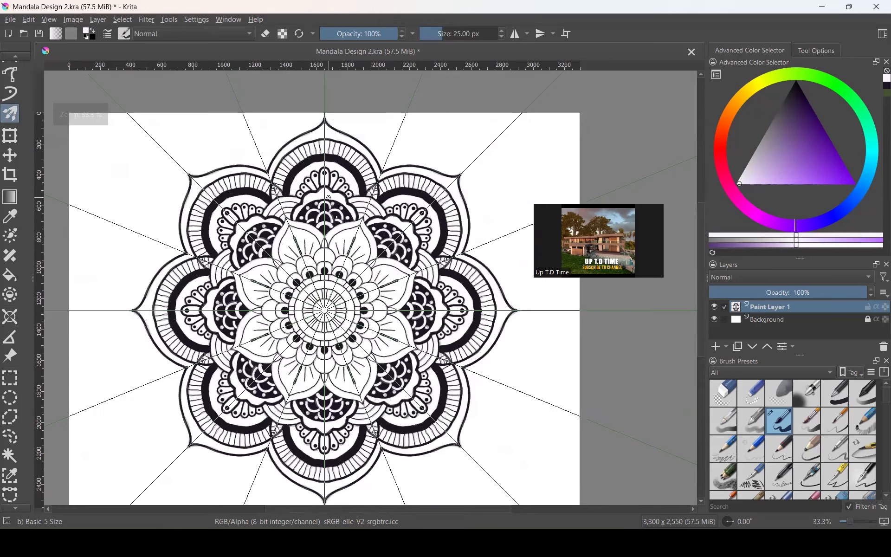
- Set the brush size to 15 px and extend the open ends of the white scale arcs until they join neighbouring arcs
{"action": "scroll", "coordinate": [329, 197], "scroll_direction": "up", "scroll_amount": 7}
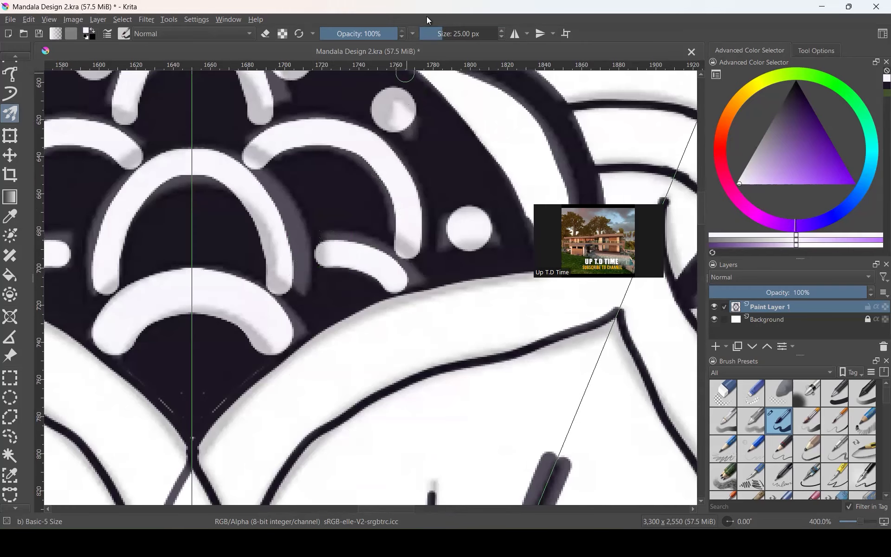
{"action": "left_click_drag", "start_coordinate": [445, 36], "coordinate": [438, 35]}
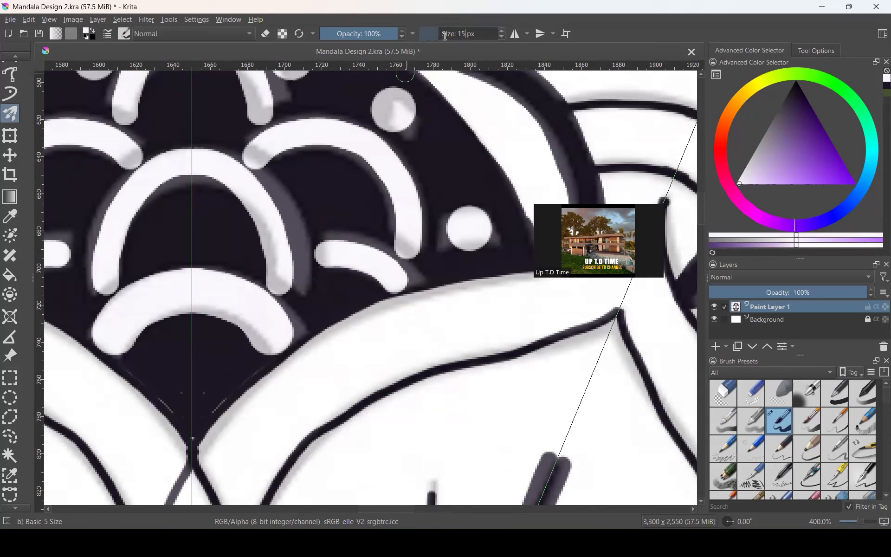
{"action": "left_click_drag", "start_coordinate": [333, 254], "coordinate": [296, 254]}
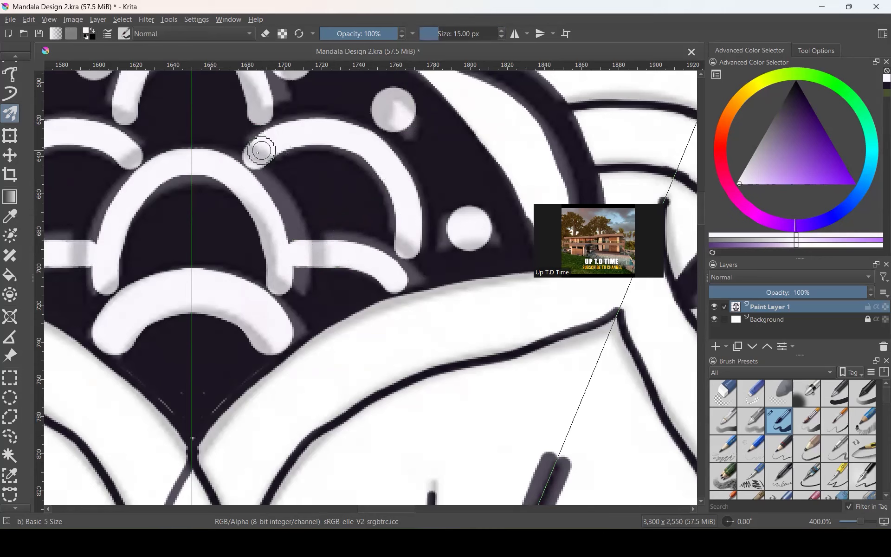
{"action": "left_click_drag", "start_coordinate": [258, 152], "coordinate": [243, 163]}
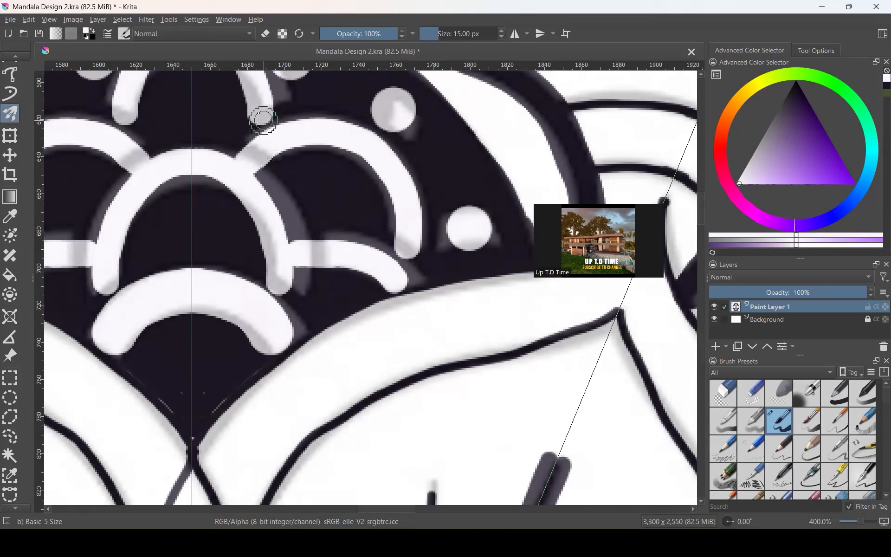
{"action": "left_click_drag", "start_coordinate": [260, 111], "coordinate": [271, 132]}
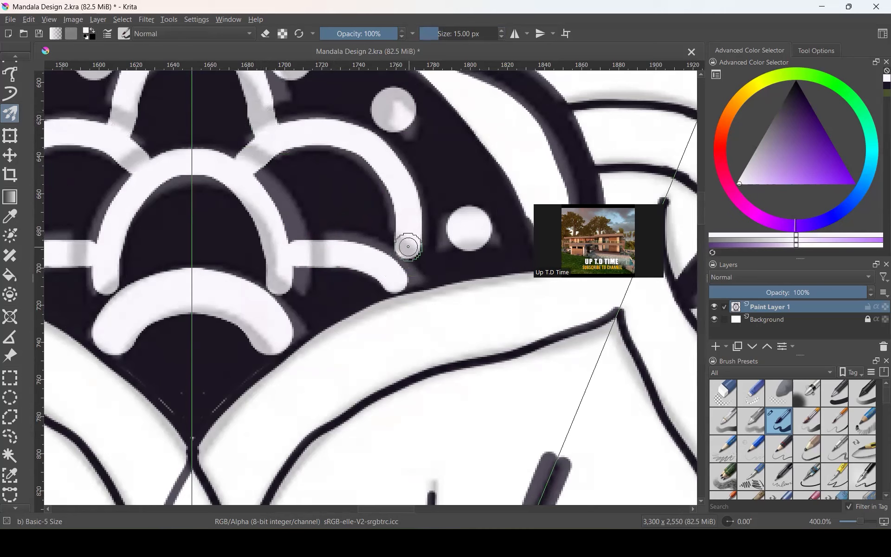
{"action": "left_click_drag", "start_coordinate": [409, 246], "coordinate": [404, 278]}
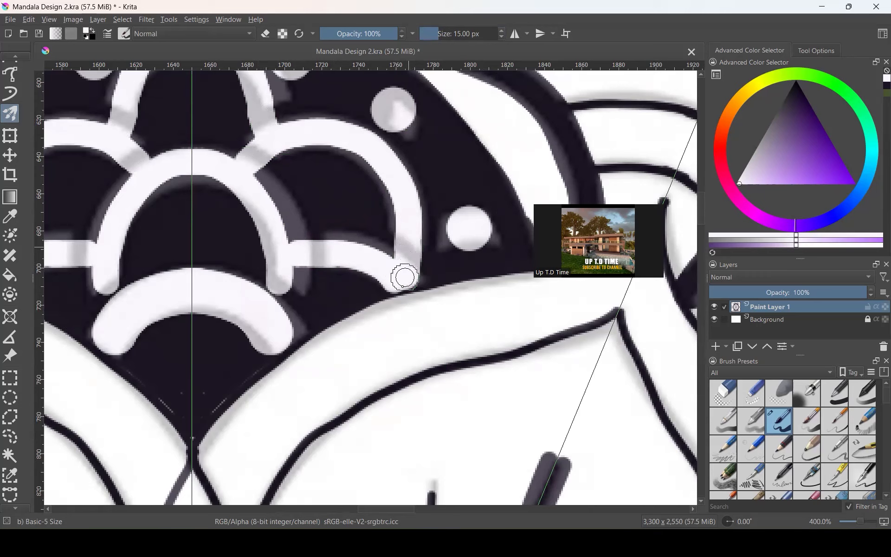
{"action": "left_click_drag", "start_coordinate": [280, 284], "coordinate": [267, 314]}
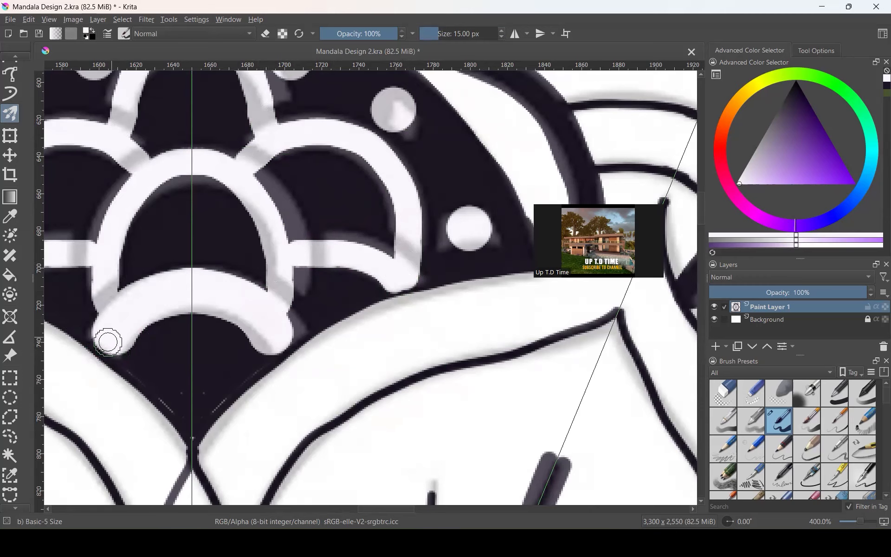
{"action": "left_click_drag", "start_coordinate": [107, 342], "coordinate": [104, 346]}
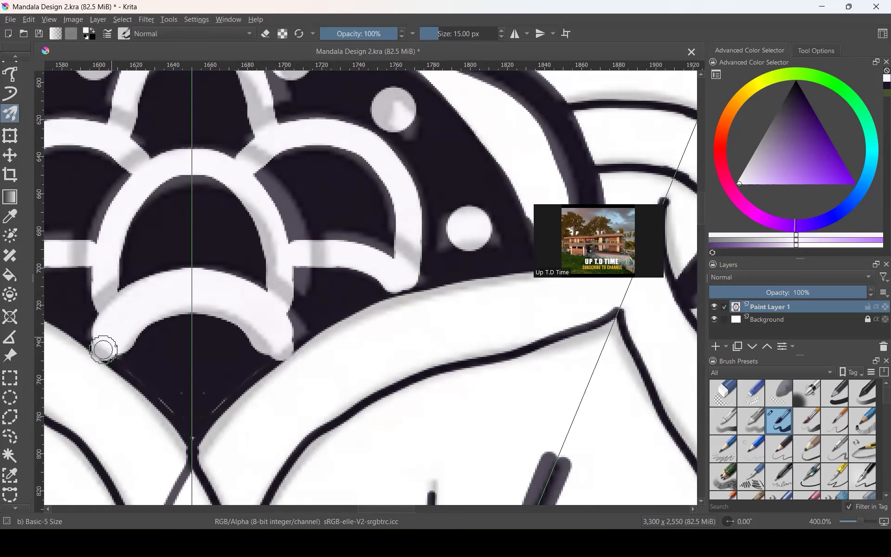
- Examine the whole mandala and its inner rings for missing or unfinished details
{"action": "scroll", "coordinate": [365, 341], "scroll_direction": "down", "scroll_amount": 4}
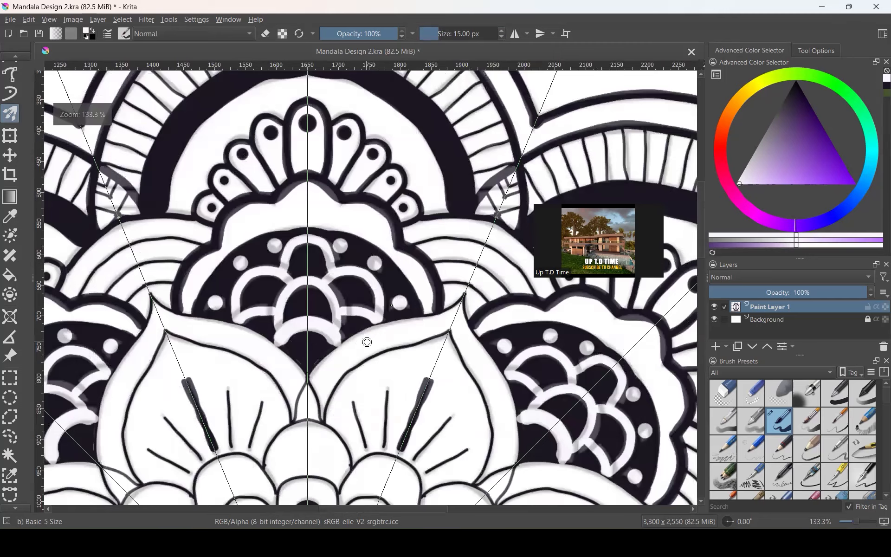
{"action": "scroll", "coordinate": [367, 342], "scroll_direction": "down", "scroll_amount": 2}
{"action": "scroll", "coordinate": [391, 303], "scroll_direction": "down", "scroll_amount": 4}
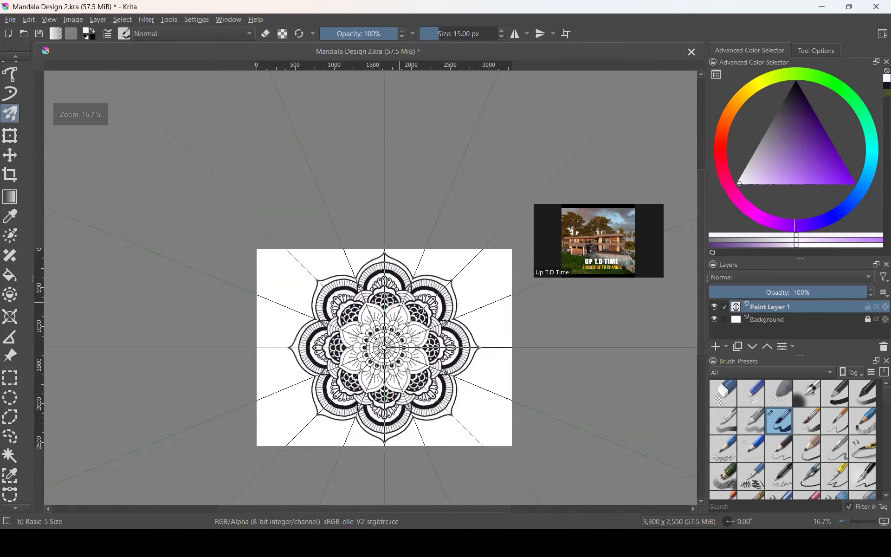
{"action": "scroll", "coordinate": [379, 321], "scroll_direction": "up", "scroll_amount": 6}
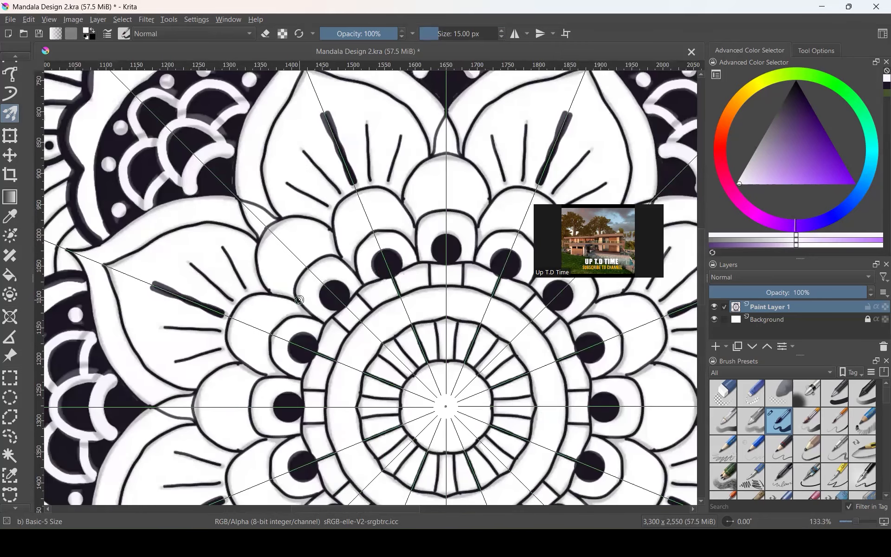
{"action": "scroll", "coordinate": [299, 303], "scroll_direction": "down", "scroll_amount": 1}
{"action": "scroll", "coordinate": [299, 302], "scroll_direction": "down", "scroll_amount": 3}
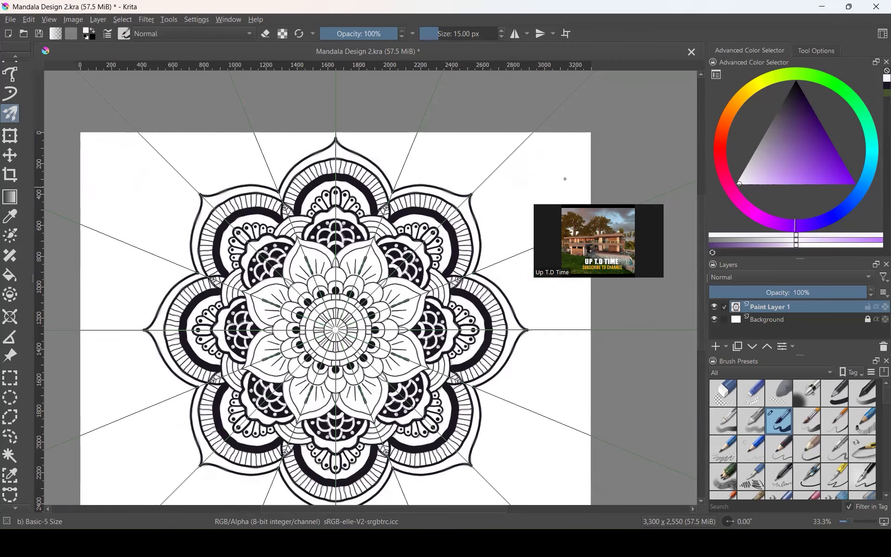
{"action": "scroll", "coordinate": [348, 325], "scroll_direction": "up", "scroll_amount": 1}
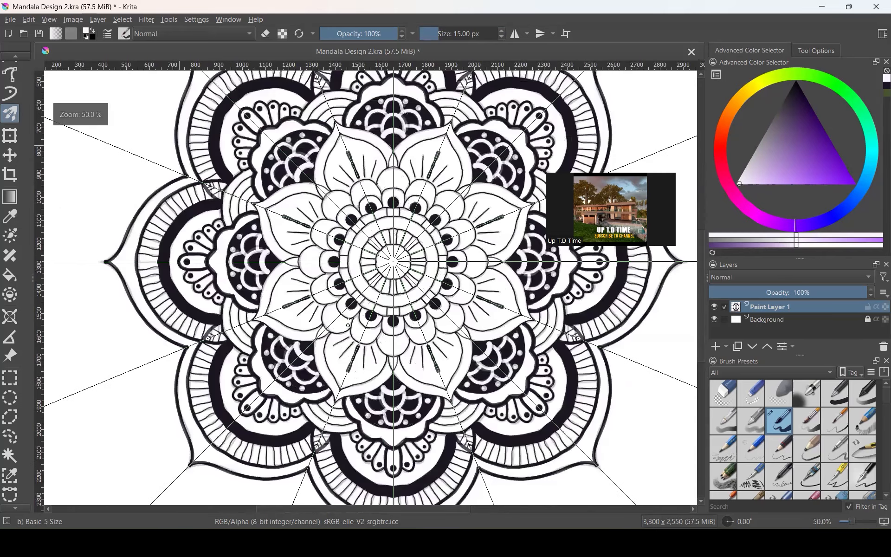
{"action": "scroll", "coordinate": [352, 314], "scroll_direction": "down", "scroll_amount": 1}
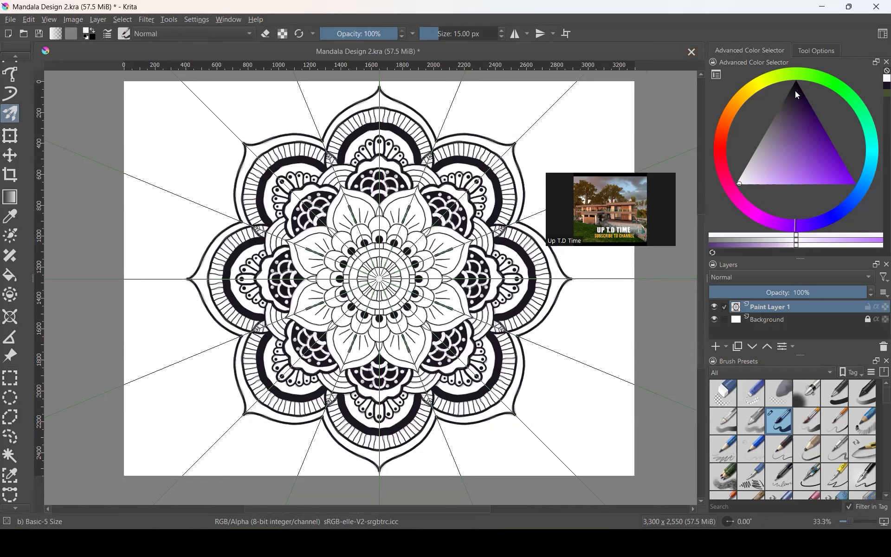
- Reduce the height of the colour selector docker slightly to give the dockers below it more room
{"action": "mouse_move", "coordinate": [803, 355]}
{"action": "left_mouse_down"}
{"action": "mouse_move", "coordinate": [803, 266]}
{"action": "mouse_move", "coordinate": [802, 336]}
{"action": "mouse_move", "coordinate": [801, 323]}
{"action": "left_mouse_up"}
{"action": "mouse_move", "coordinate": [800, 226]}
{"action": "left_mouse_down"}
{"action": "mouse_move", "coordinate": [800, 293]}
{"action": "mouse_move", "coordinate": [799, 251]}
{"action": "left_mouse_up"}
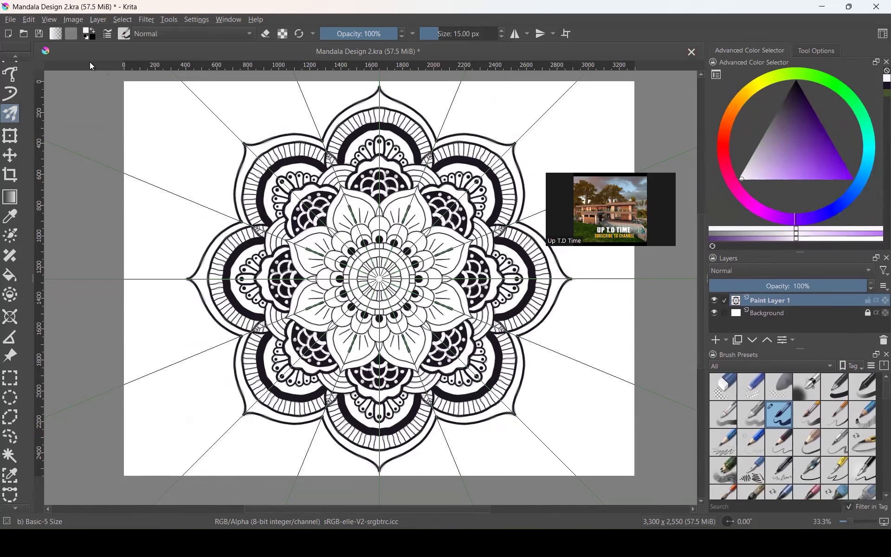
{"action": "left_click", "coordinate": [97, 21]}
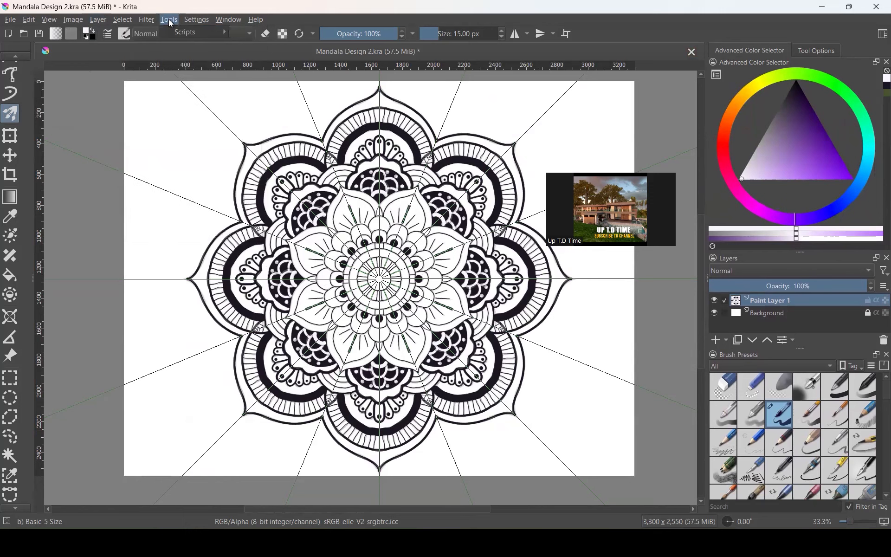
- Show the Palette docker and shrink the brush presets to a single row to give it more room
{"action": "mouse_move", "coordinate": [203, 21]}
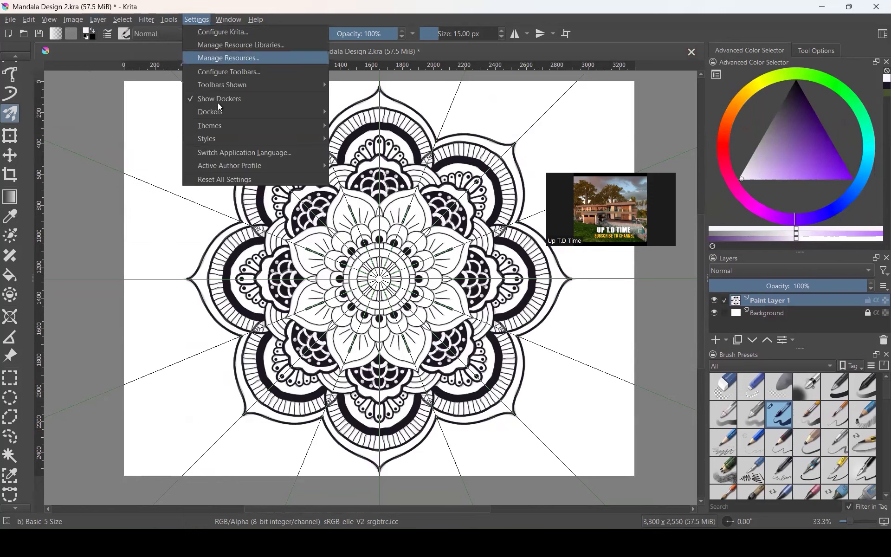
{"action": "mouse_move", "coordinate": [214, 111]}
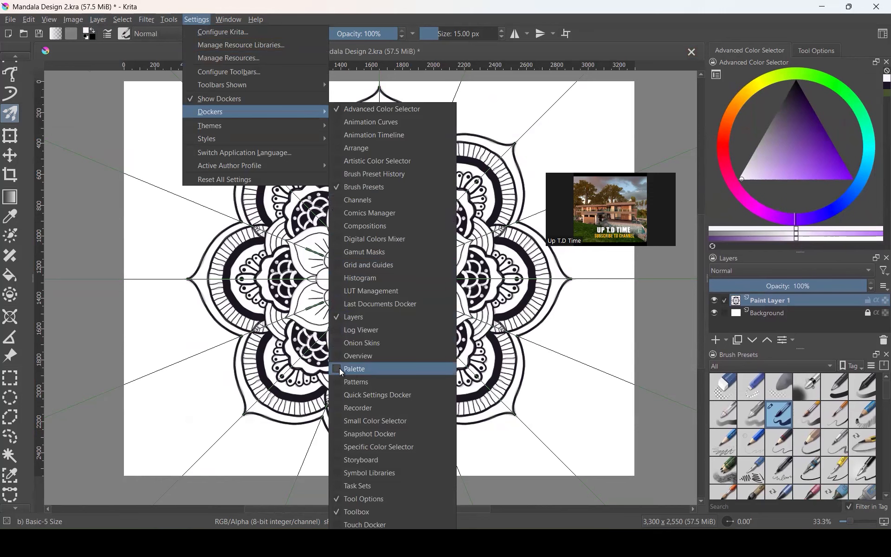
{"action": "left_click", "coordinate": [354, 369]}
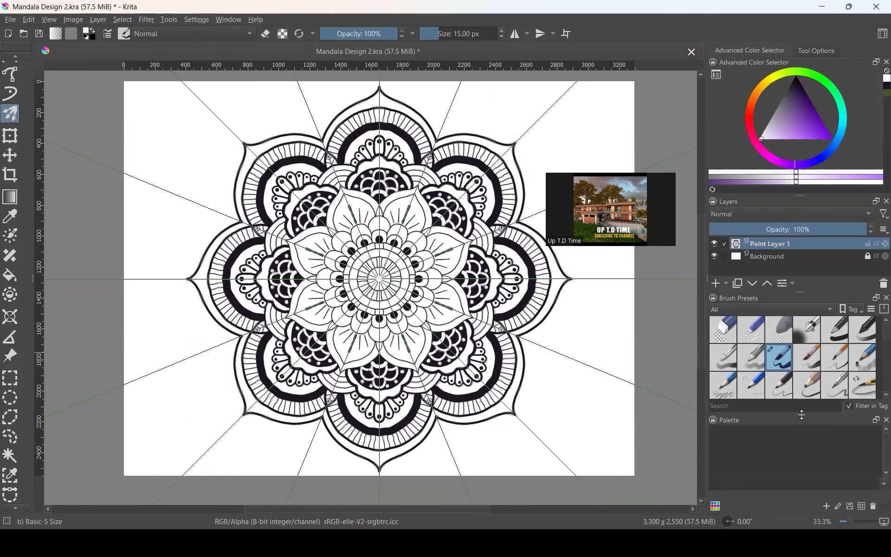
{"action": "mouse_move", "coordinate": [793, 314]}
{"action": "left_mouse_down"}
{"action": "mouse_move", "coordinate": [791, 290]}
{"action": "mouse_move", "coordinate": [793, 320]}
{"action": "left_mouse_up"}
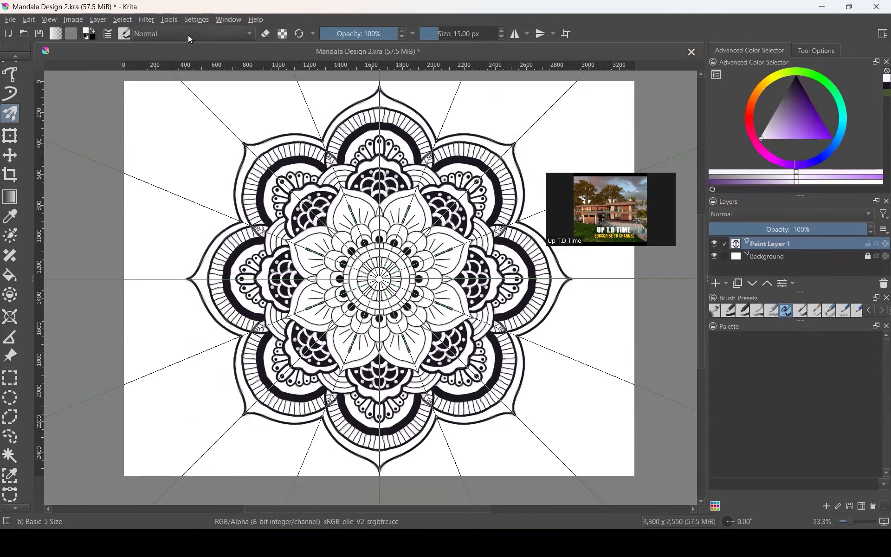
{"action": "left_click", "coordinate": [145, 21]}
{"action": "mouse_move", "coordinate": [130, 21]}
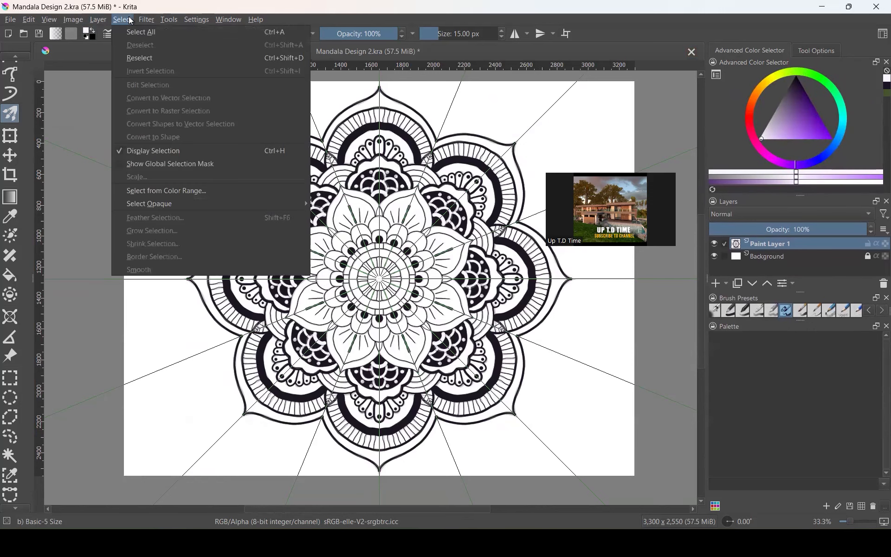
{"action": "mouse_move", "coordinate": [174, 20]}
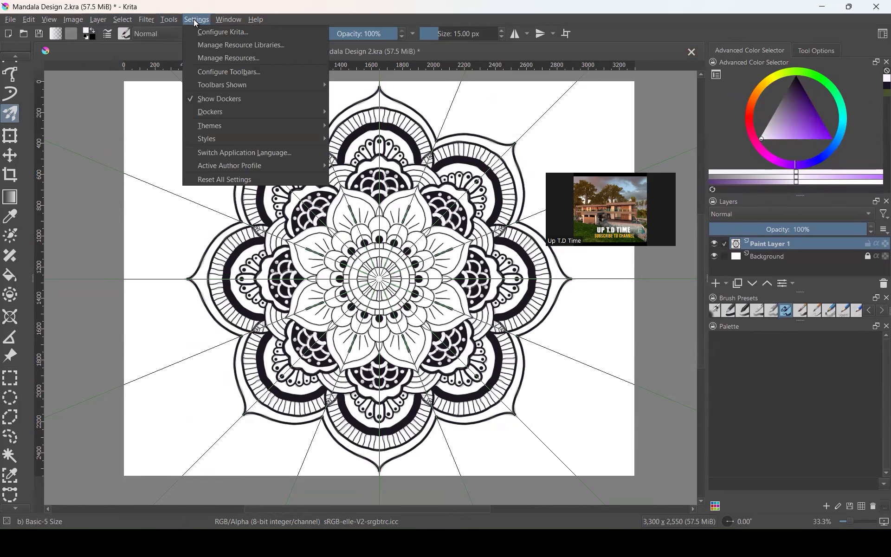
{"action": "mouse_move", "coordinate": [235, 113]}
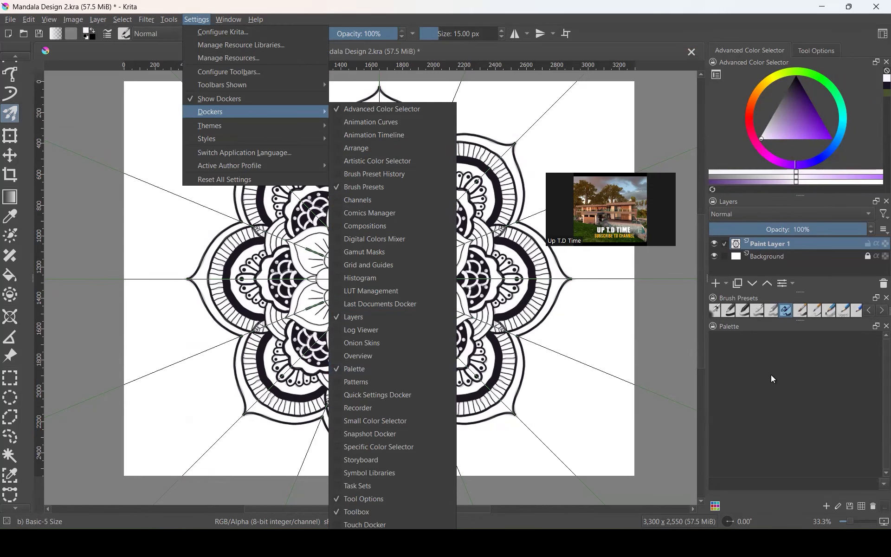
{"action": "left_click", "coordinate": [873, 386]}
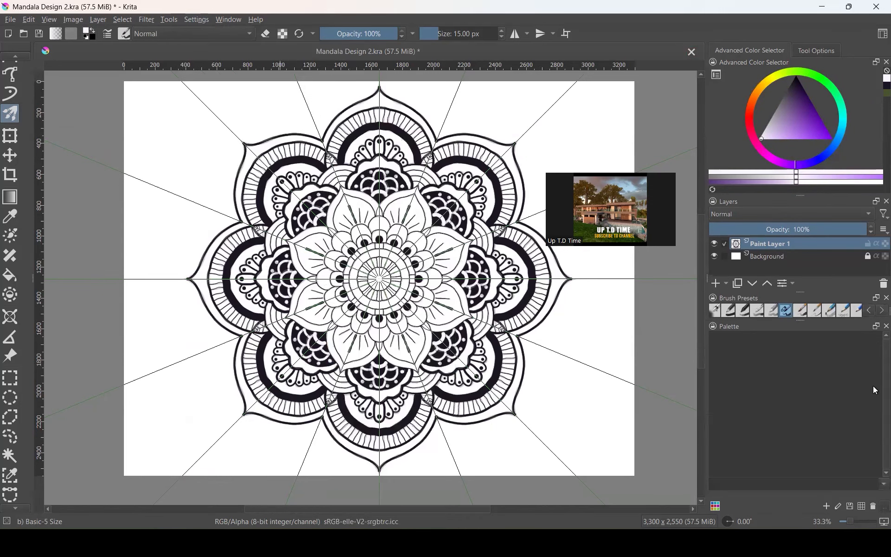
- Browse the available colour palettes, previewing Beach Silhouette and Concept-cookie, and load the Animation Color Set
{"action": "left_click", "coordinate": [715, 506]}
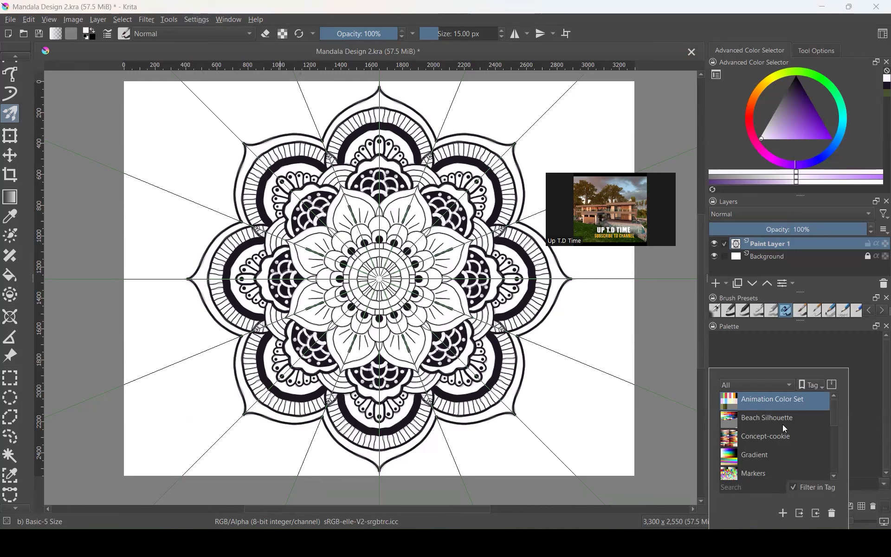
{"action": "scroll", "coordinate": [784, 432], "scroll_direction": "down", "scroll_amount": 3}
{"action": "scroll", "coordinate": [793, 445], "scroll_direction": "up", "scroll_amount": 4}
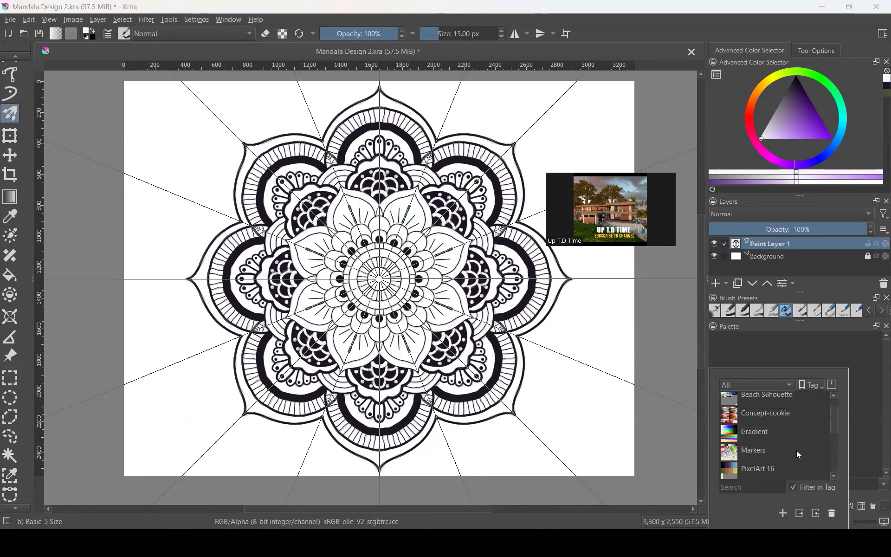
{"action": "scroll", "coordinate": [796, 450], "scroll_direction": "up", "scroll_amount": 1}
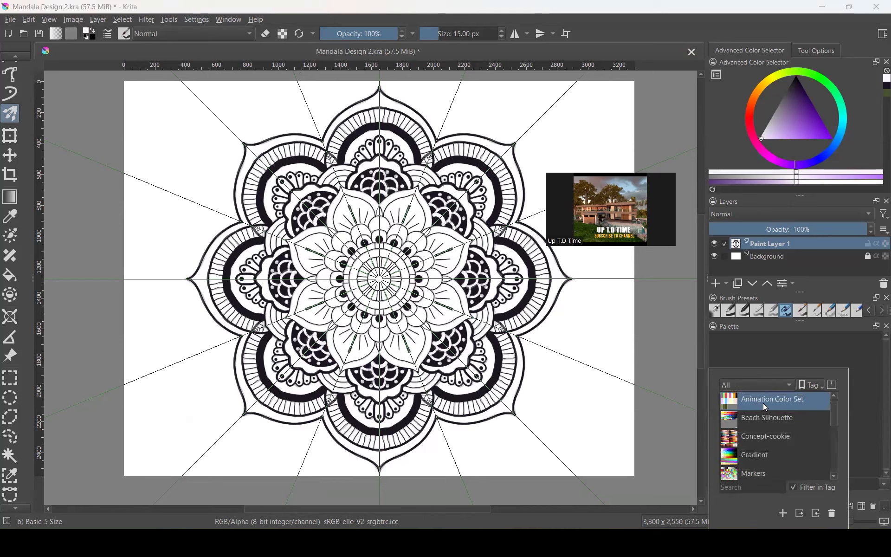
{"action": "mouse_move", "coordinate": [773, 417]}
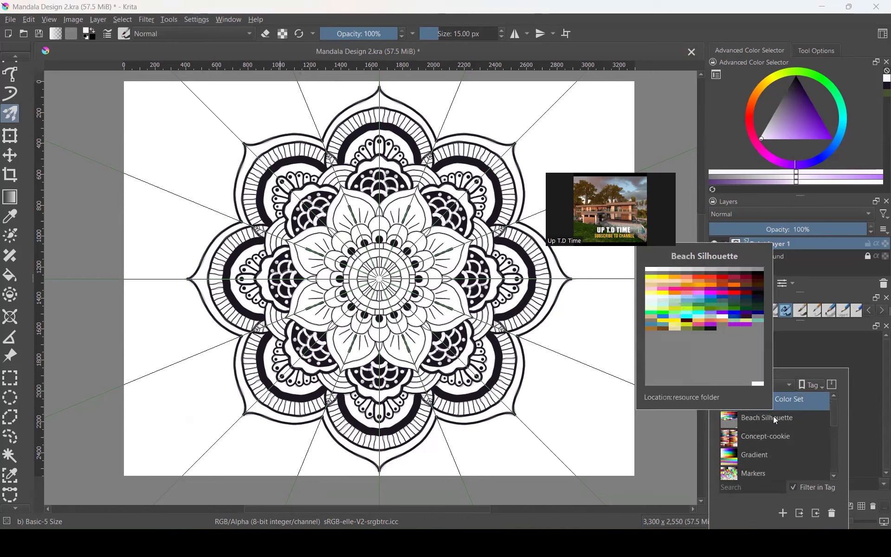
{"action": "mouse_move", "coordinate": [769, 401]}
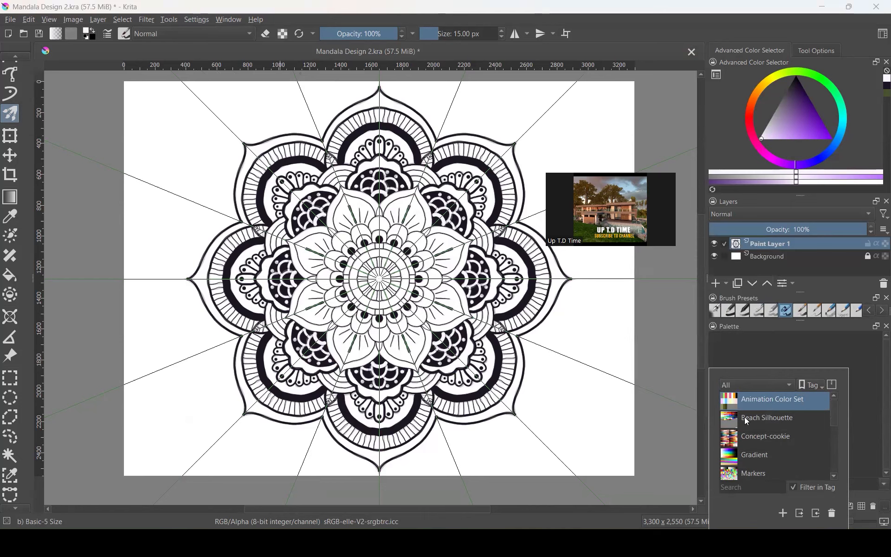
{"action": "mouse_move", "coordinate": [747, 420]}
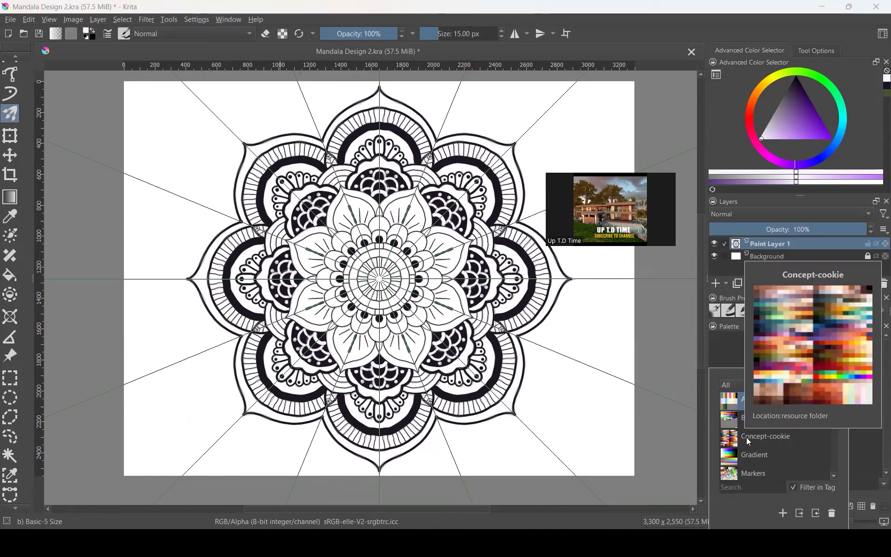
{"action": "left_click_drag", "start_coordinate": [831, 410], "coordinate": [820, 385]}
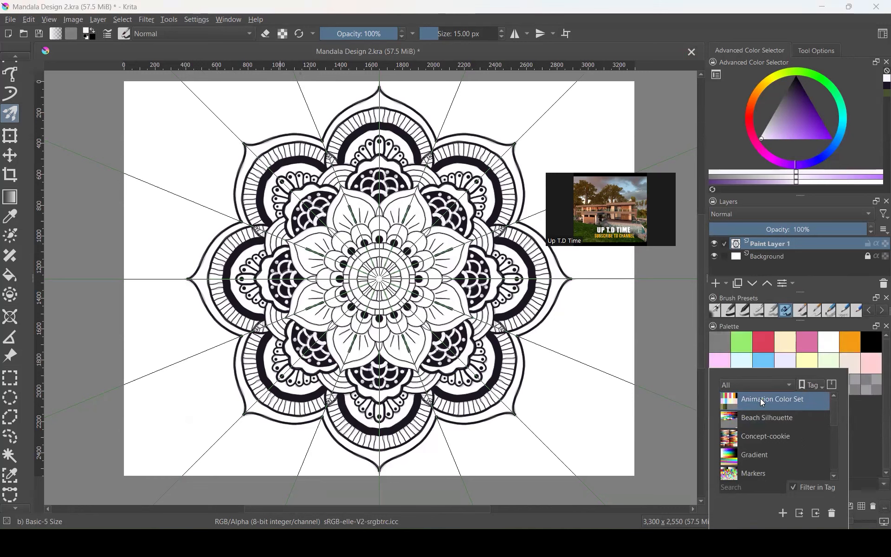
{"action": "left_click", "coordinate": [865, 431]}
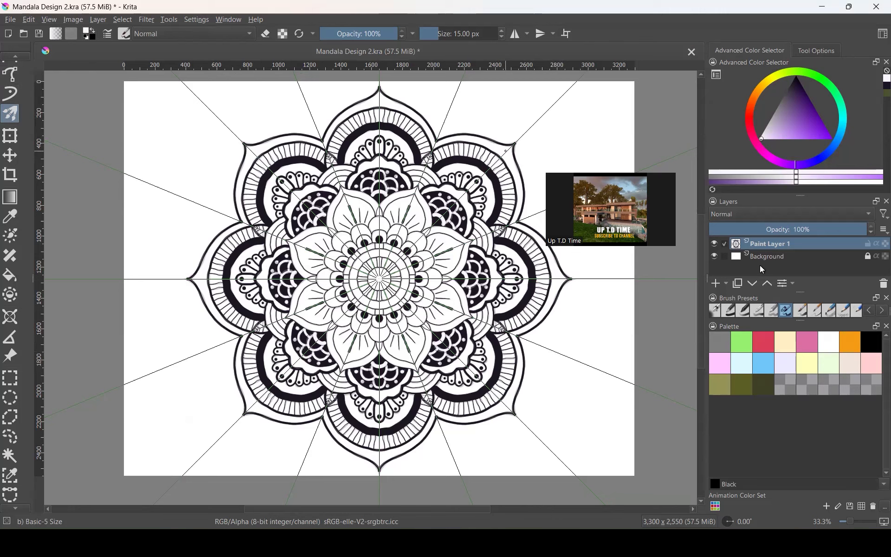
- Add a new paint layer above Paint Layer 1, and make Paint Layer 1 the active layer again
{"action": "left_click", "coordinate": [727, 284]}
{"action": "left_click", "coordinate": [748, 298]}
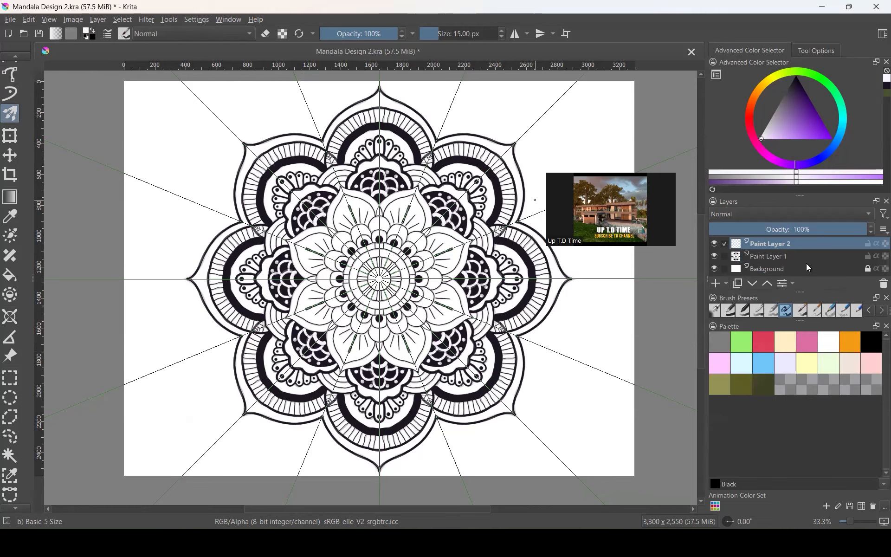
{"action": "left_click", "coordinate": [770, 258]}
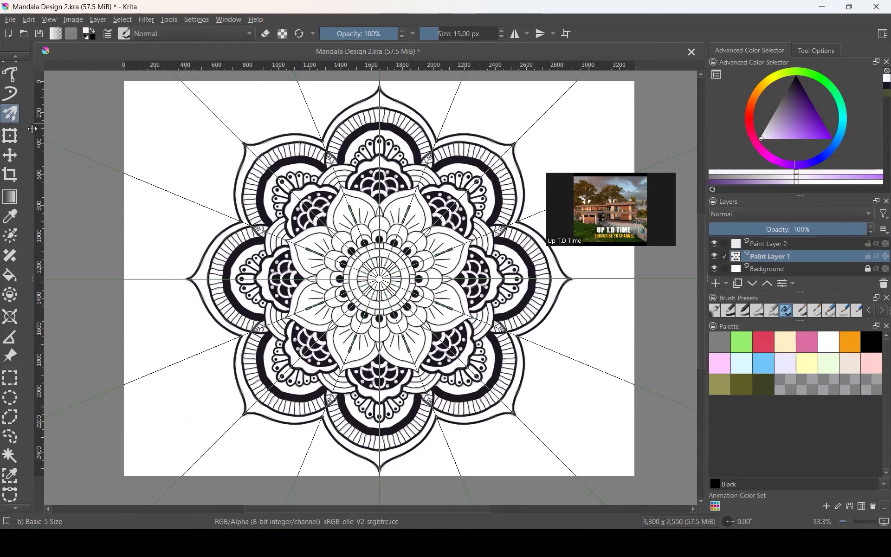
- Select the outer border band of the central flower's upper-right petal with the Contiguous Selection tool
{"action": "left_click", "coordinate": [9, 453]}
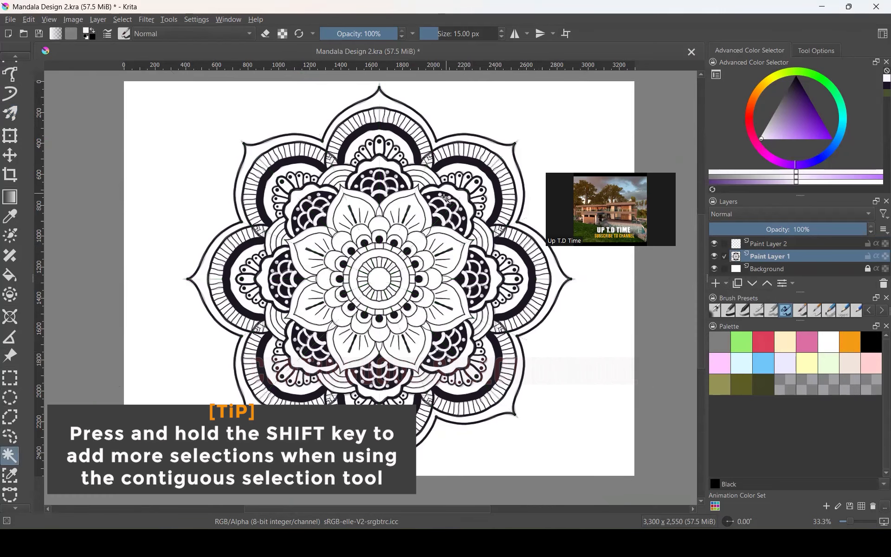
{"action": "scroll", "coordinate": [425, 204], "scroll_direction": "up", "scroll_amount": 1}
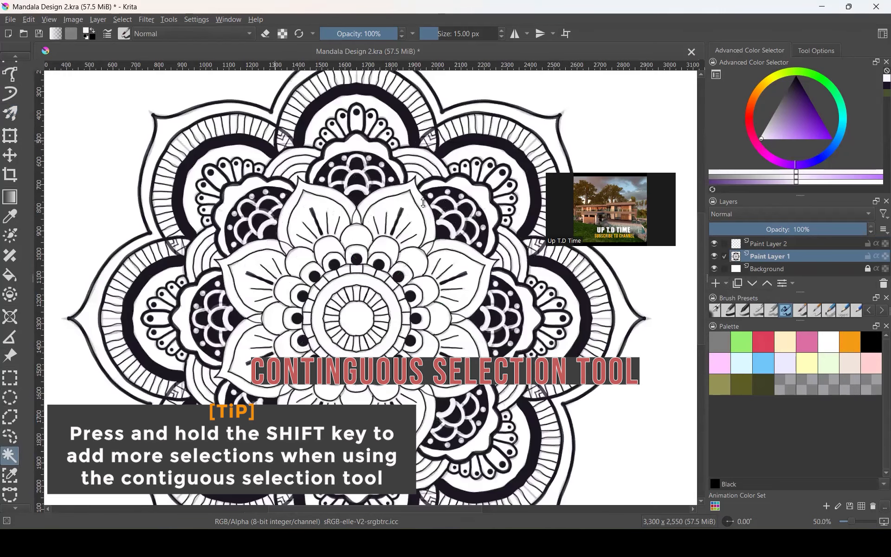
{"action": "left_click", "coordinate": [420, 206]}
{"action": "scroll", "coordinate": [420, 206], "scroll_direction": "up", "scroll_amount": 3}
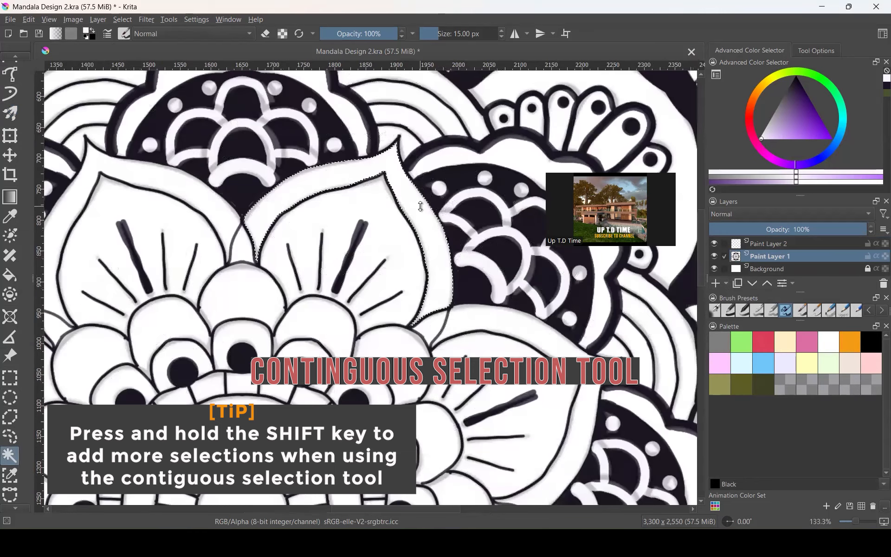
{"action": "scroll", "coordinate": [420, 206], "scroll_direction": "down", "scroll_amount": 2}
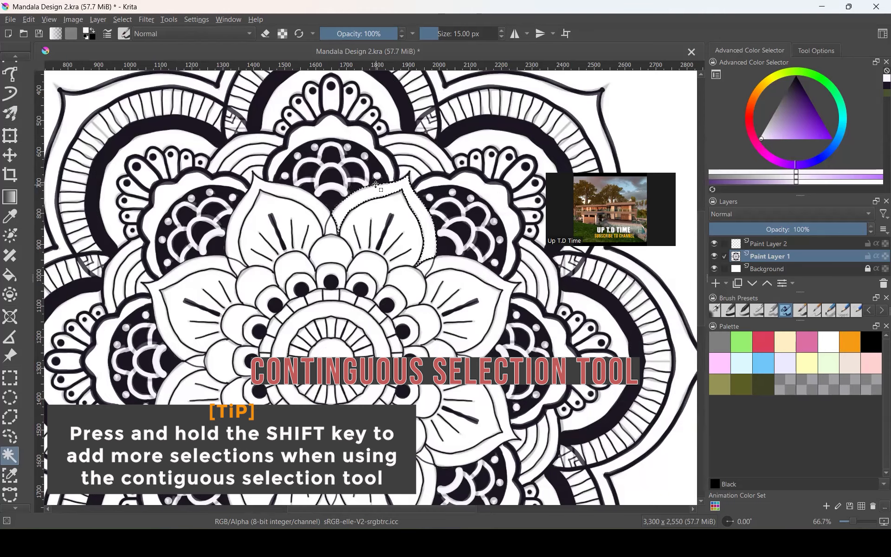
{"action": "scroll", "coordinate": [376, 184], "scroll_direction": "down", "scroll_amount": 1}
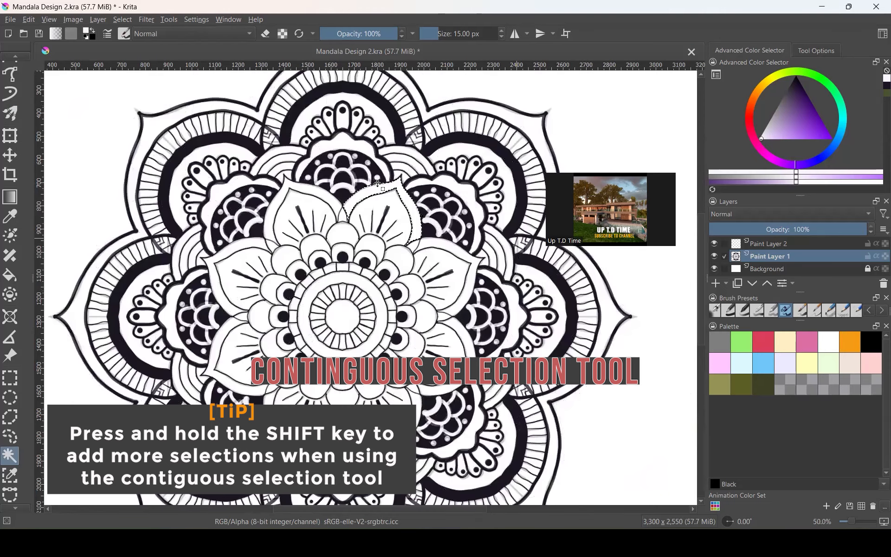
- Add the outer border bands of the central flower's other seven petals to the selection
{"action": "scroll", "coordinate": [378, 183], "scroll_direction": "up", "scroll_amount": 3}
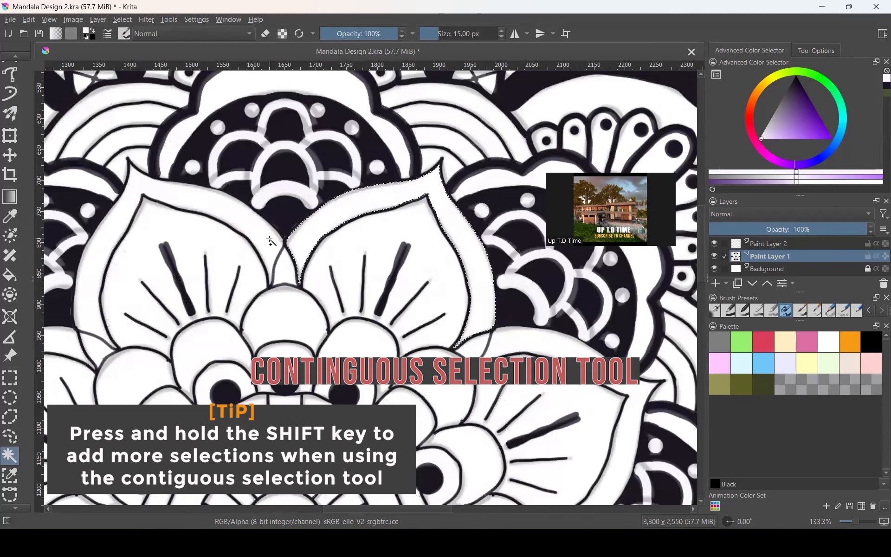
{"action": "left_click", "coordinate": [271, 241], "text": "shift"}
{"action": "scroll", "coordinate": [271, 241], "scroll_direction": "down", "scroll_amount": 1}
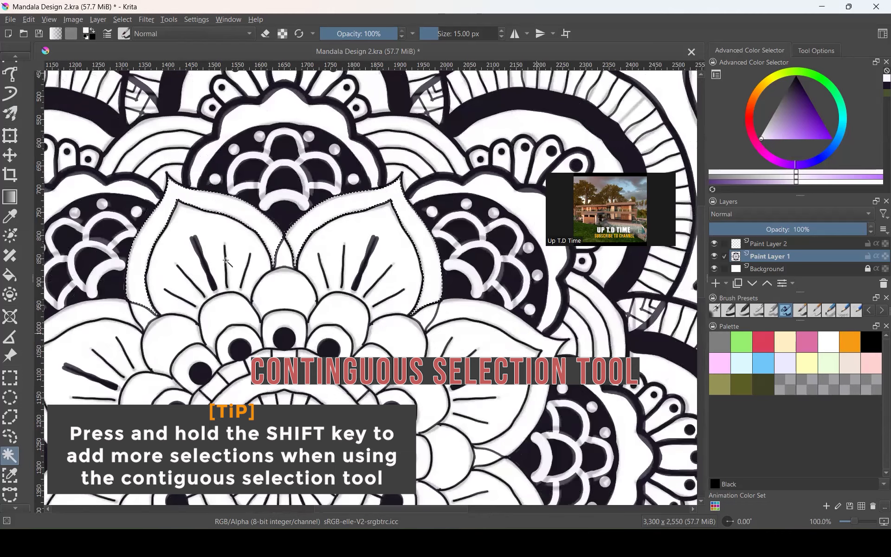
{"action": "scroll", "coordinate": [176, 279], "scroll_direction": "down", "scroll_amount": 1}
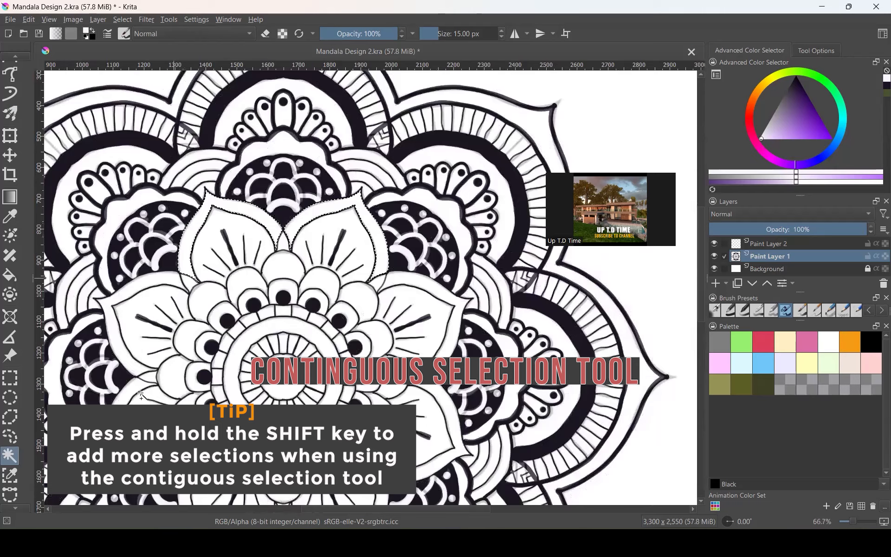
{"action": "left_click", "coordinate": [140, 393], "text": "shift"}
{"action": "scroll", "coordinate": [219, 346], "scroll_direction": "down", "scroll_amount": 1}
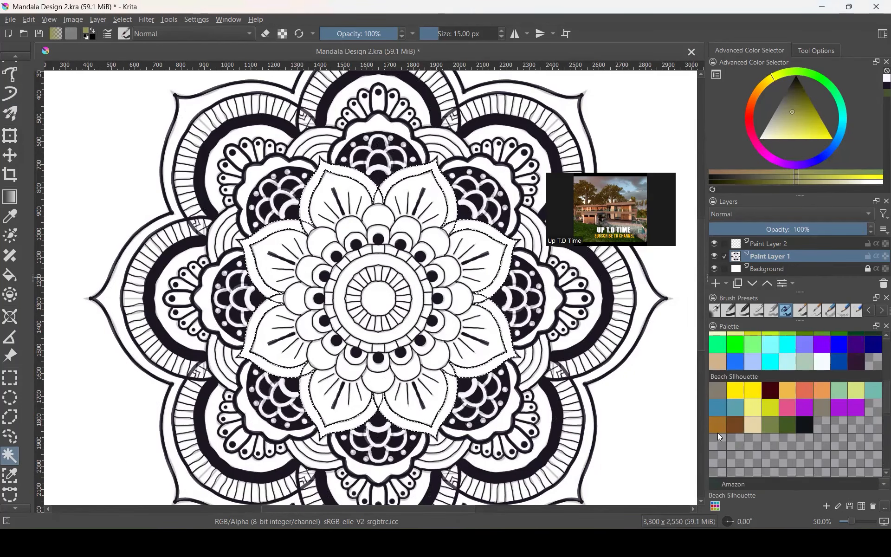
- Fill the selected borders of all eight petals with the olive green Color 154 from the Beach Silhouette palette
{"action": "left_click", "coordinate": [718, 436]}
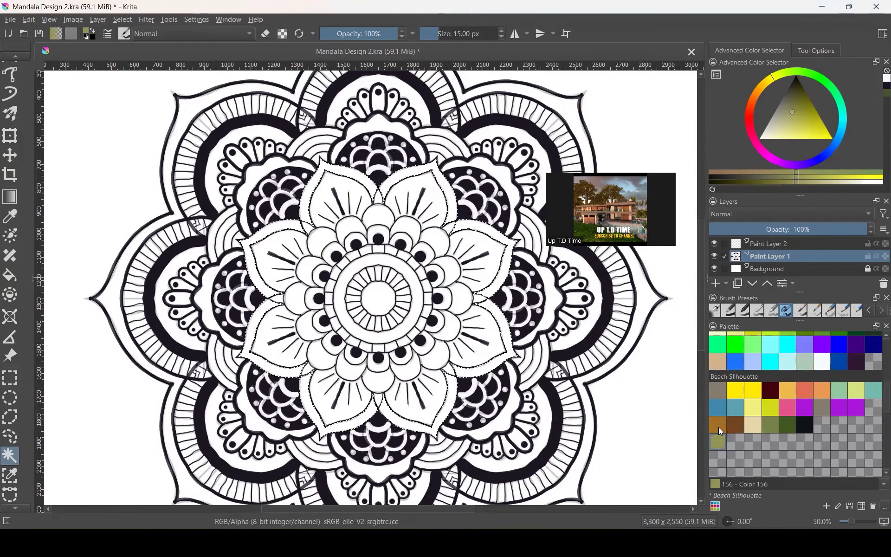
{"action": "left_click", "coordinate": [773, 423]}
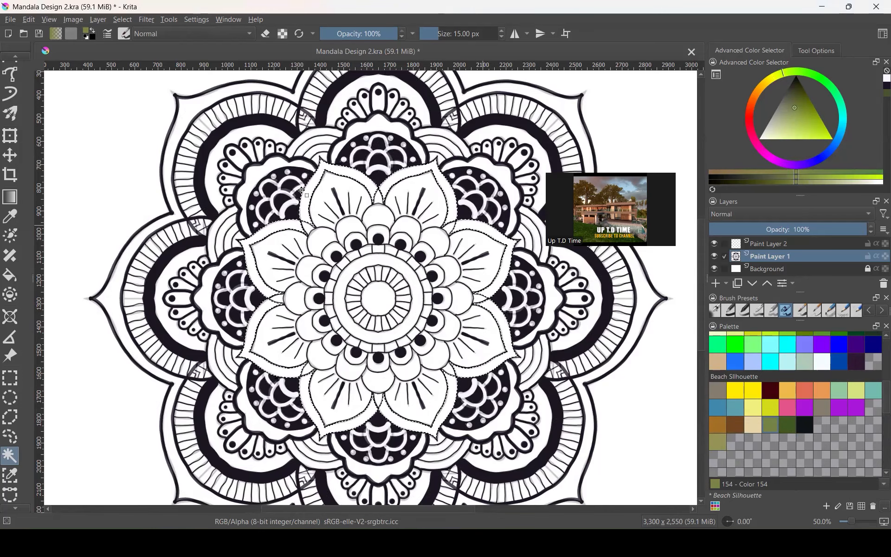
{"action": "left_click", "coordinate": [9, 276]}
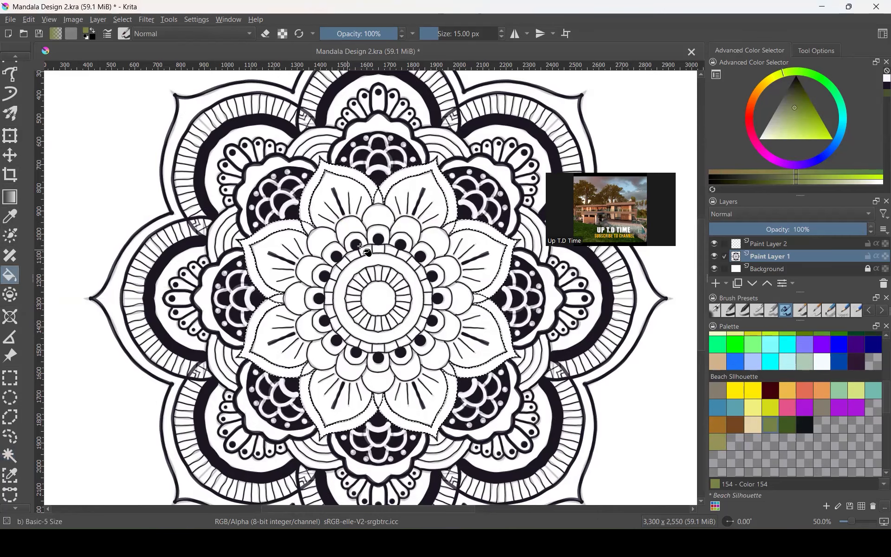
{"action": "left_click", "coordinate": [386, 180]}
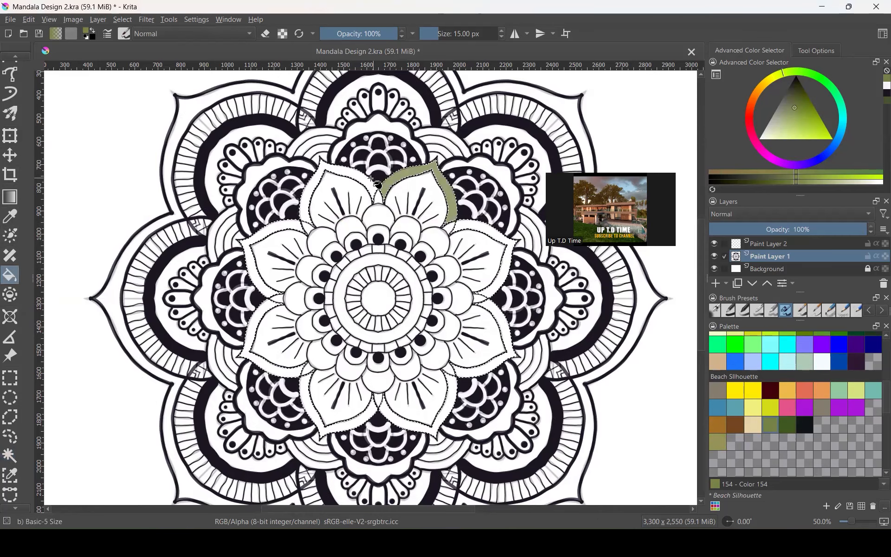
{"action": "left_click", "coordinate": [264, 296]}
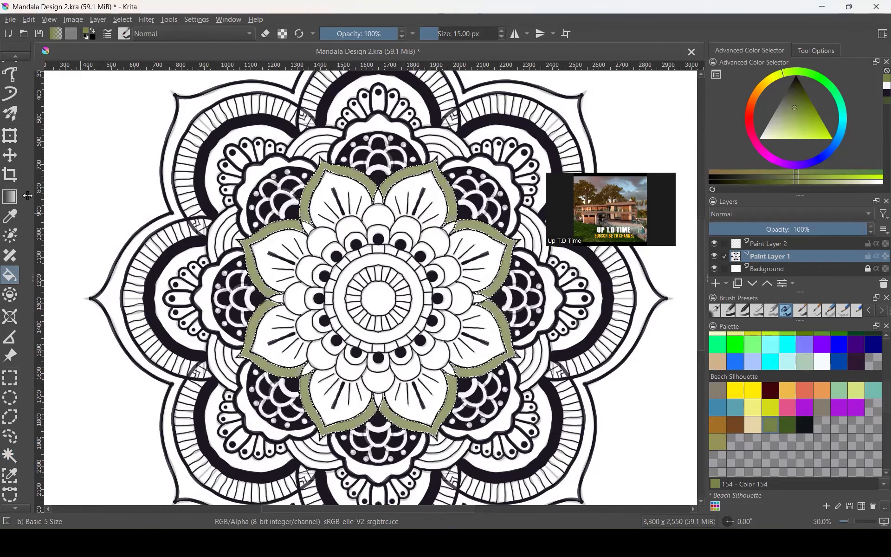
- Switch to the Freehand Brush tool and set the brush size to about 192 px
{"action": "scroll", "coordinate": [14, 121], "scroll_direction": "up", "scroll_amount": 4}
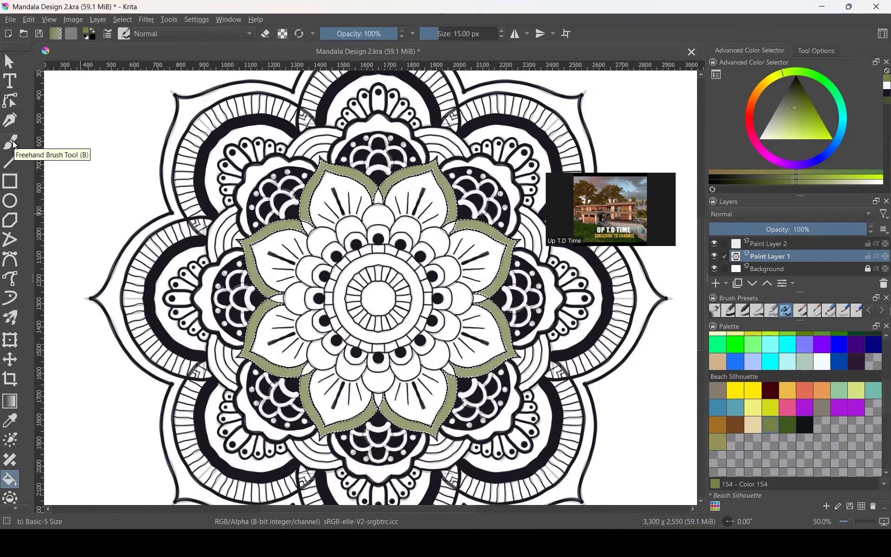
{"action": "left_click", "coordinate": [11, 142]}
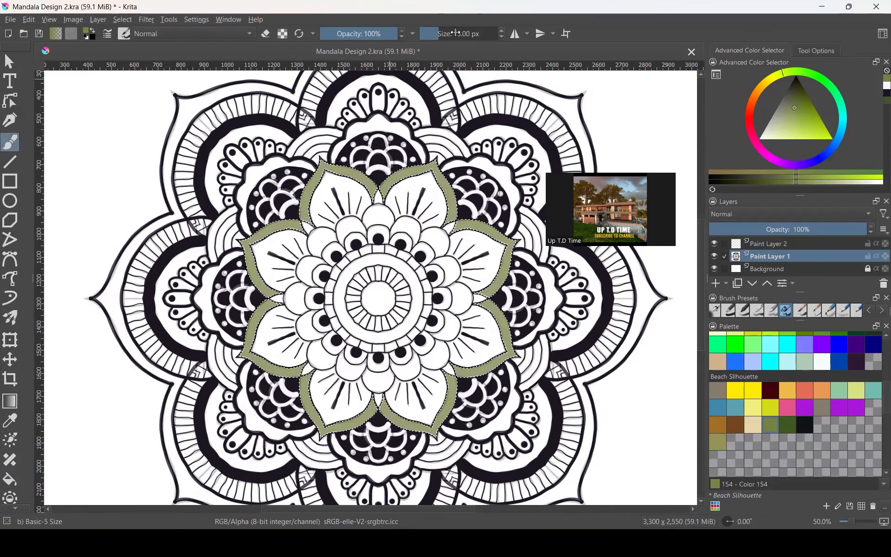
{"action": "left_click_drag", "start_coordinate": [478, 37], "coordinate": [464, 34]}
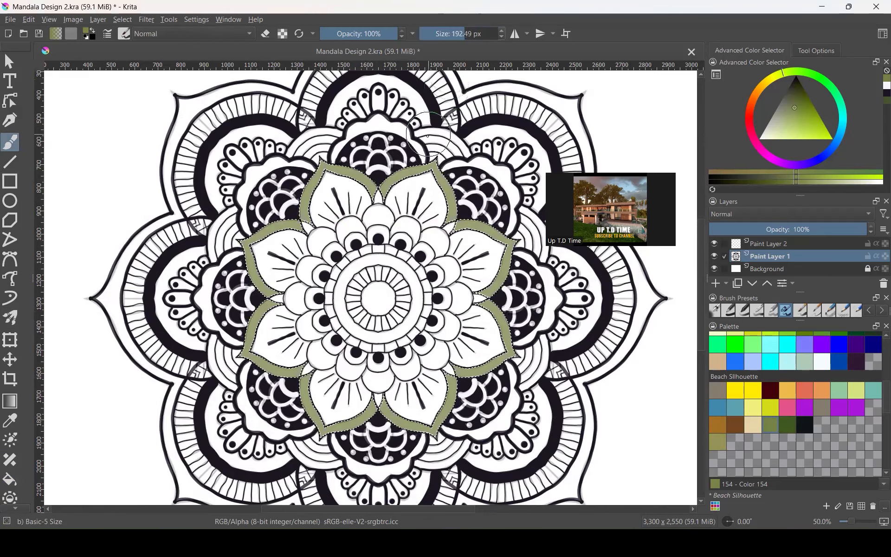
- Set the brush size to about 244 px and switch to the Multibrush tool
{"action": "left_click_drag", "start_coordinate": [465, 35], "coordinate": [465, 34]}
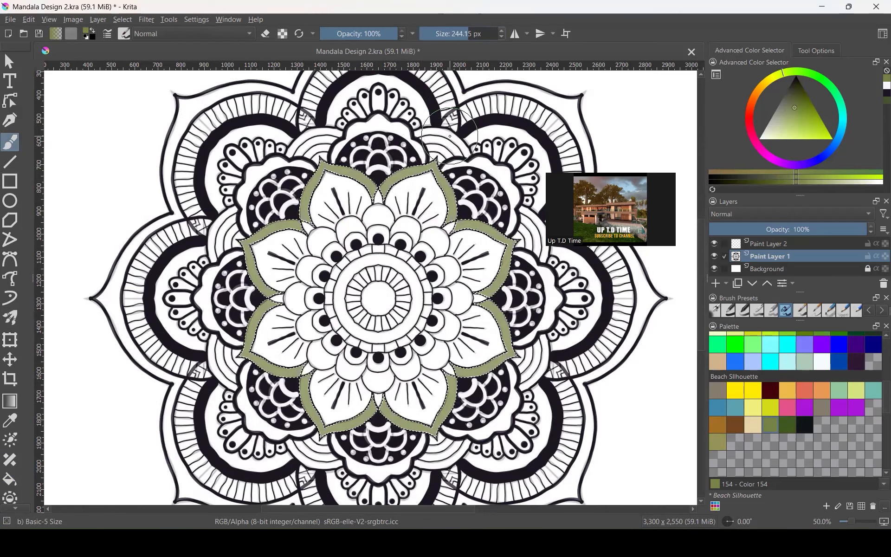
{"action": "left_click", "coordinate": [9, 60]}
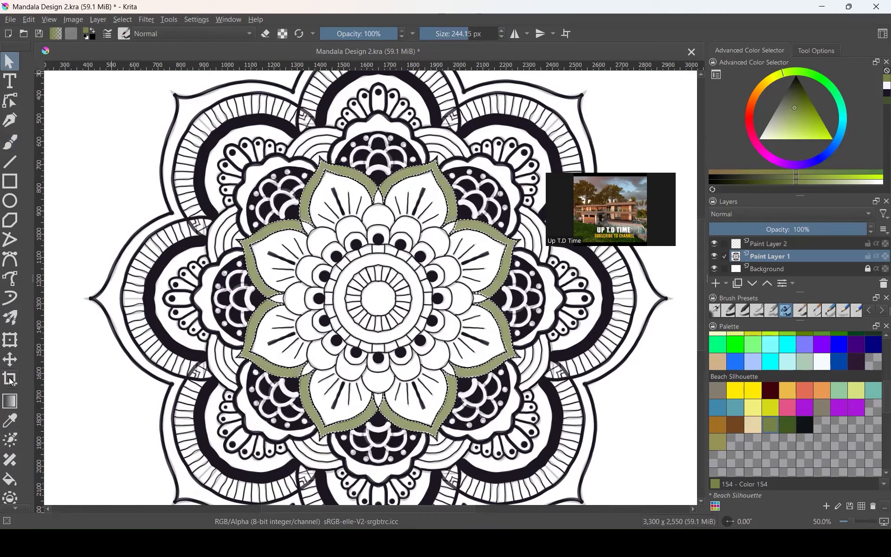
{"action": "left_click", "coordinate": [18, 323]}
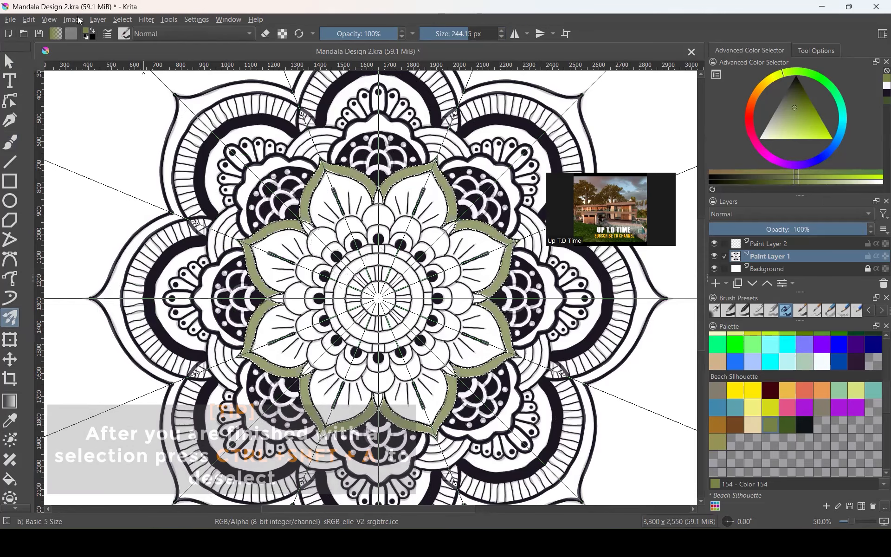
{"action": "left_click", "coordinate": [94, 20]}
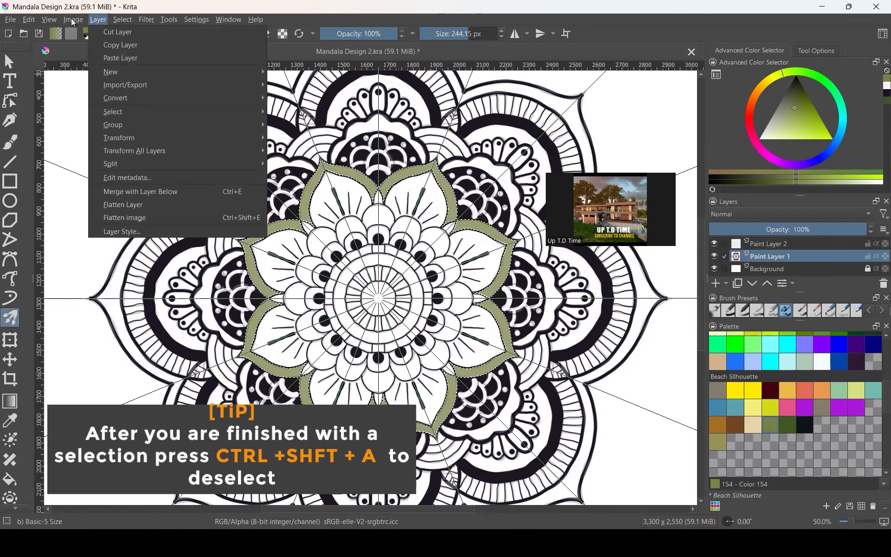
{"action": "mouse_move", "coordinate": [45, 22]}
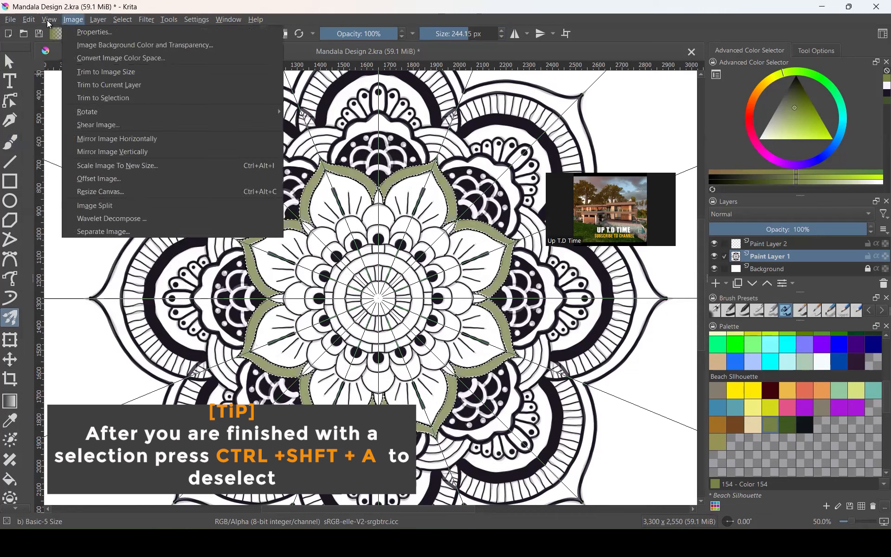
{"action": "mouse_move", "coordinate": [123, 20]}
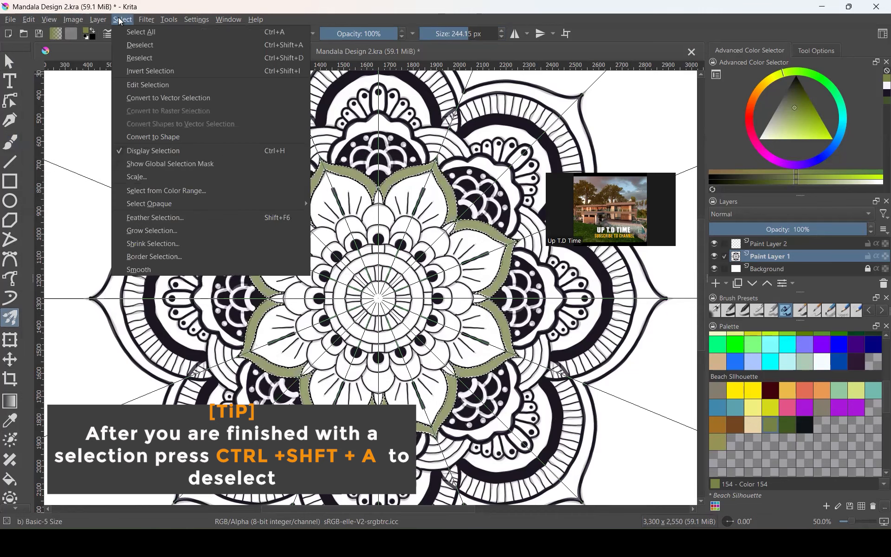
{"action": "left_click", "coordinate": [142, 46]}
{"action": "scroll", "coordinate": [418, 202], "scroll_direction": "up", "scroll_amount": 1}
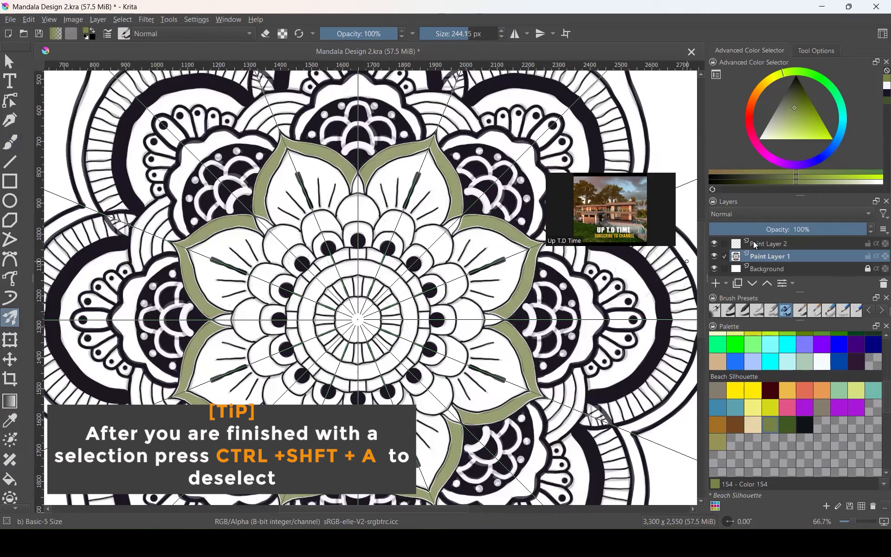
{"action": "mouse_move", "coordinate": [755, 245]}
{"action": "key", "text": "ctrl+z"}
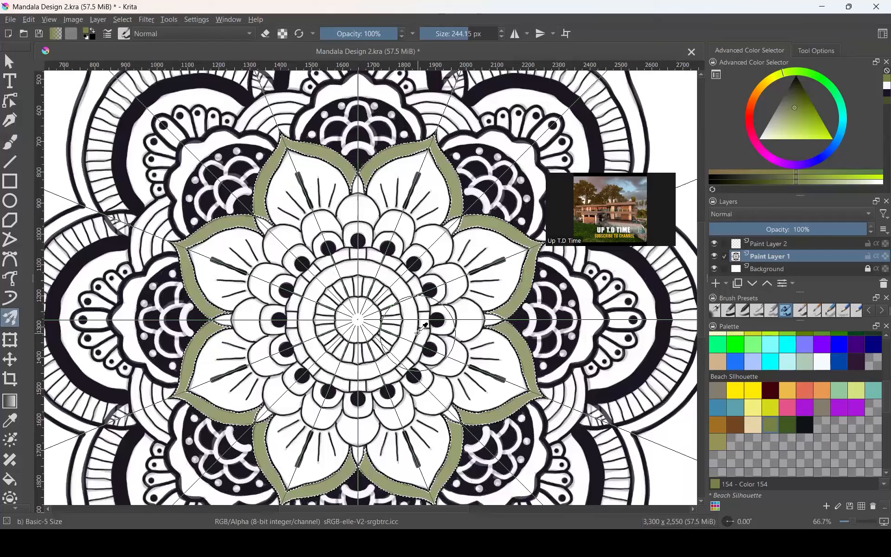
- Undo the olive border fill on Paint Layer 1 and paint the eight selected petal borders on Paint Layer 2 with Color 154
{"action": "key", "text": "ctrl+z"}
{"action": "scroll", "coordinate": [491, 297], "scroll_direction": "down", "scroll_amount": 1}
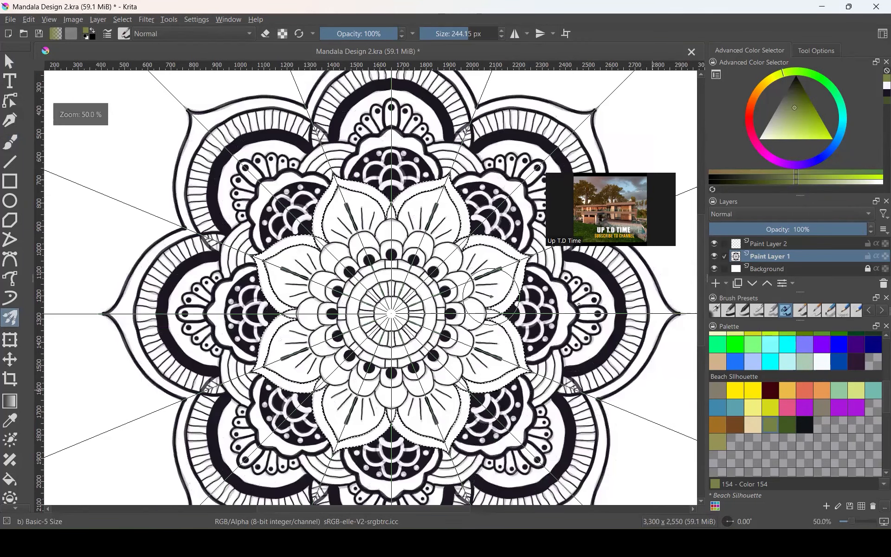
{"action": "left_click", "coordinate": [761, 246]}
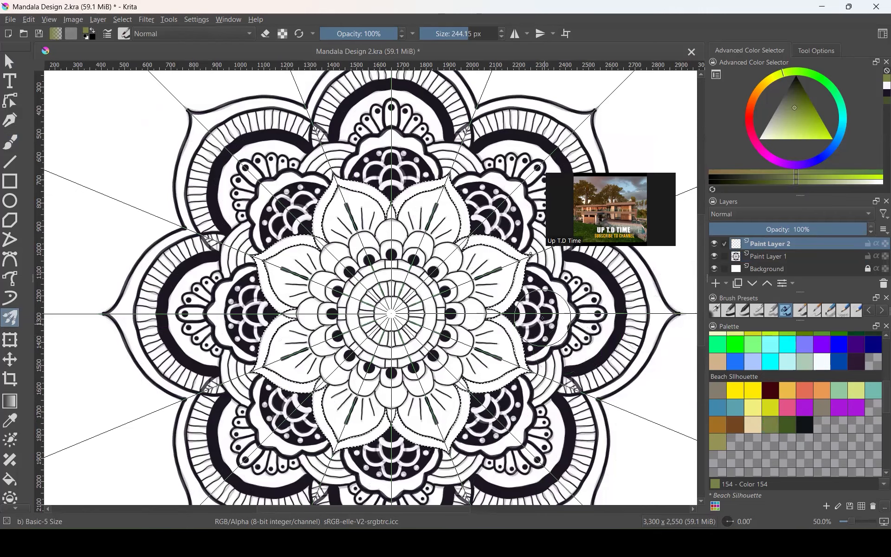
{"action": "left_click_drag", "start_coordinate": [541, 316], "coordinate": [522, 252]}
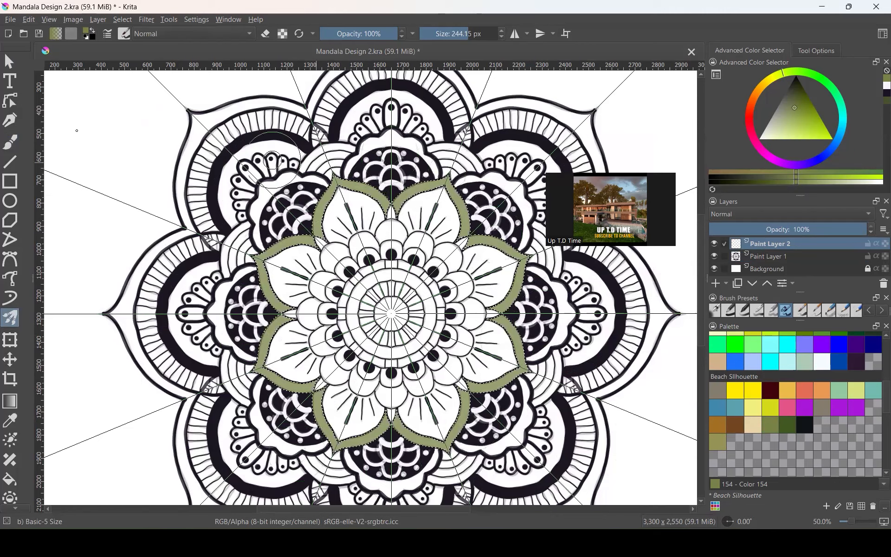
- Make Paint Layer 1 active and deselect the petal borders
{"action": "left_click", "coordinate": [10, 61]}
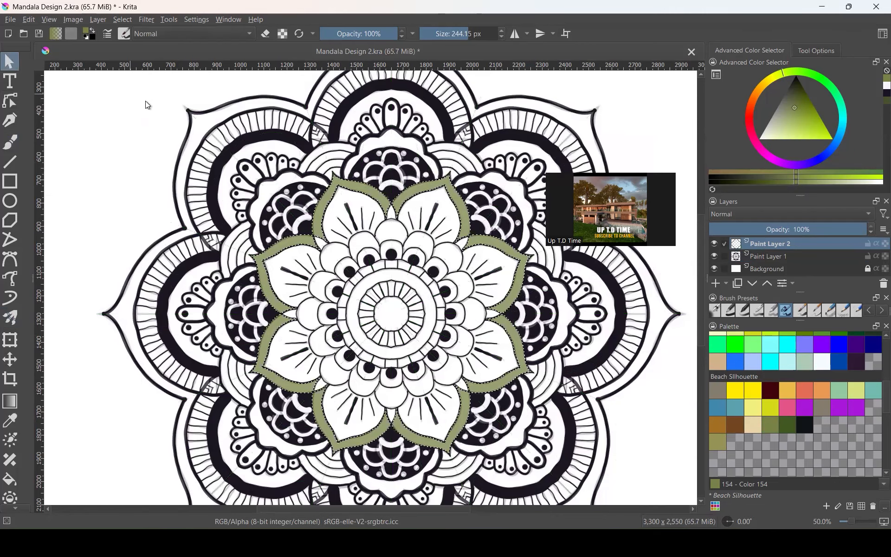
{"action": "left_click", "coordinate": [152, 119]}
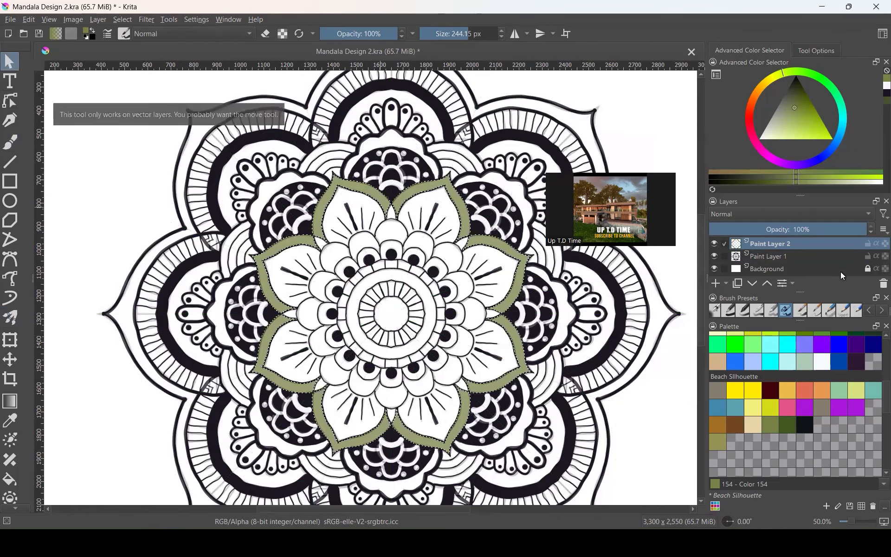
{"action": "left_click", "coordinate": [783, 256]}
{"action": "key", "text": "b"}
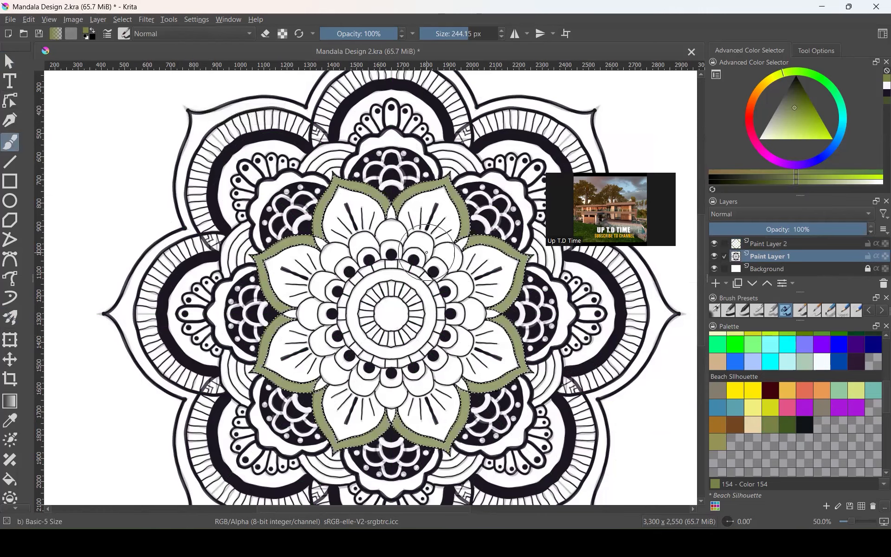
{"action": "left_click", "coordinate": [77, 21]}
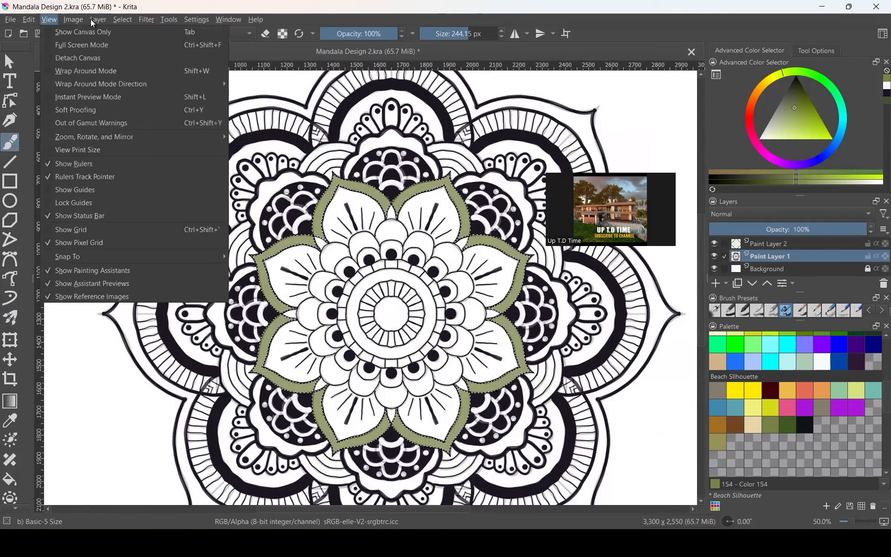
{"action": "mouse_move", "coordinate": [92, 20]}
{"action": "mouse_move", "coordinate": [122, 20]}
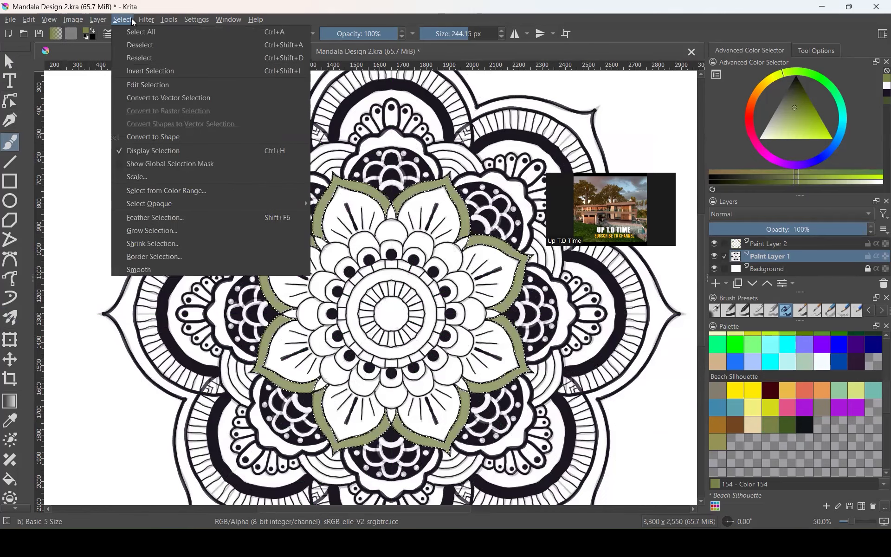
{"action": "left_click", "coordinate": [146, 45]}
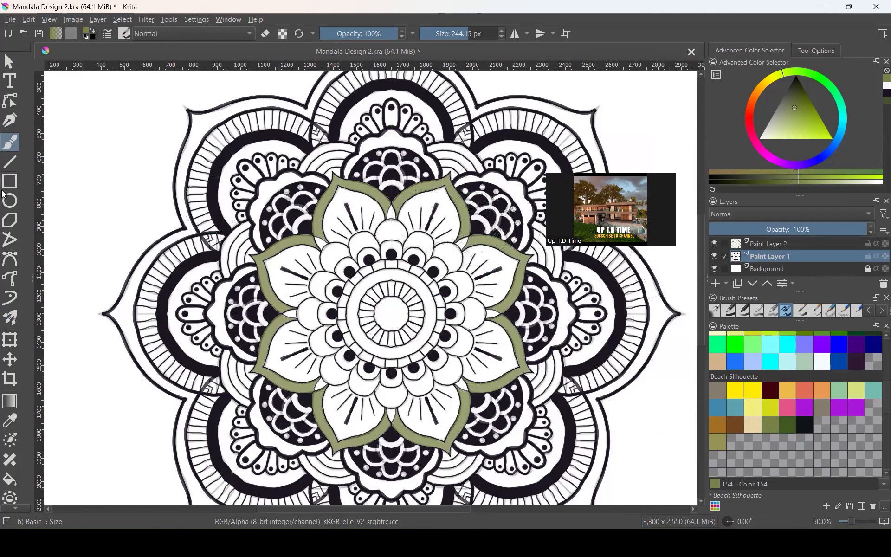
- Darken the color to near black and draw small V-shaped lines in the gaps between the petals with a 5 px Multibrush
{"action": "left_click", "coordinate": [10, 318]}
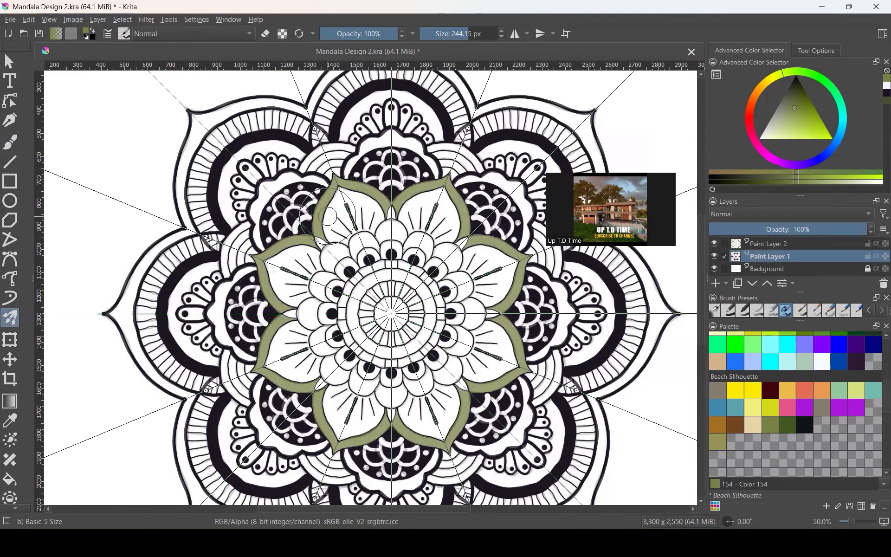
{"action": "scroll", "coordinate": [328, 216], "scroll_direction": "up", "scroll_amount": 5}
{"action": "left_click", "coordinate": [438, 36]}
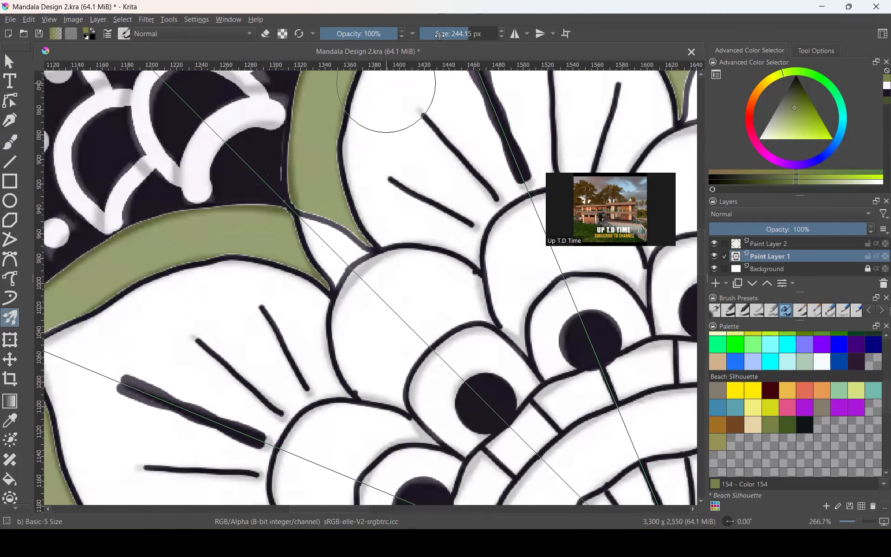
{"action": "key", "text": "k"}
{"action": "key", "text": "k"}
{"action": "key", "text": "k"}
{"action": "key", "text": "k"}
{"action": "key", "text": "k"}
{"action": "left_click", "coordinate": [433, 36]}
{"action": "mouse_move", "coordinate": [327, 225]}
{"action": "left_mouse_down"}
{"action": "mouse_move", "coordinate": [327, 244]}
{"action": "mouse_move", "coordinate": [347, 242]}
{"action": "mouse_move", "coordinate": [343, 259]}
{"action": "left_mouse_up"}
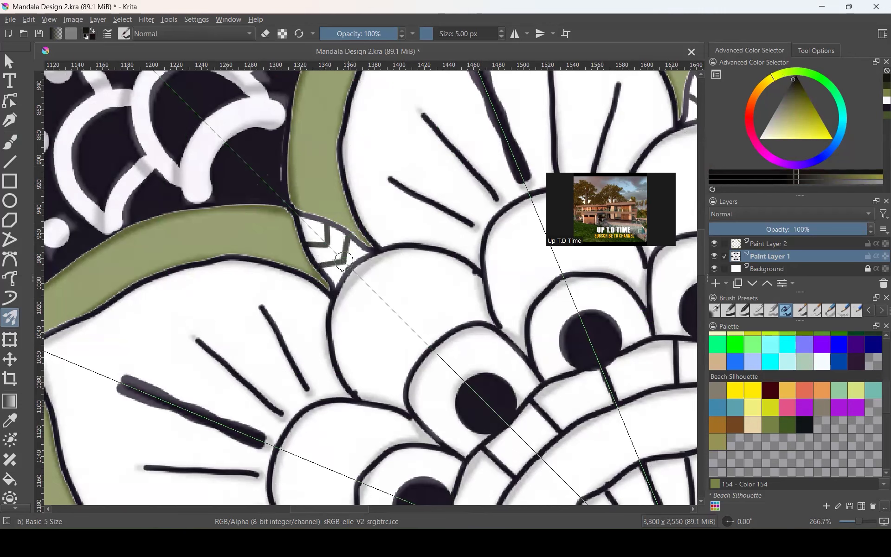
- Select the inner area of the central flower's upper-right petal with the Contiguous Selection tool
{"action": "scroll", "coordinate": [378, 269], "scroll_direction": "down", "scroll_amount": 4}
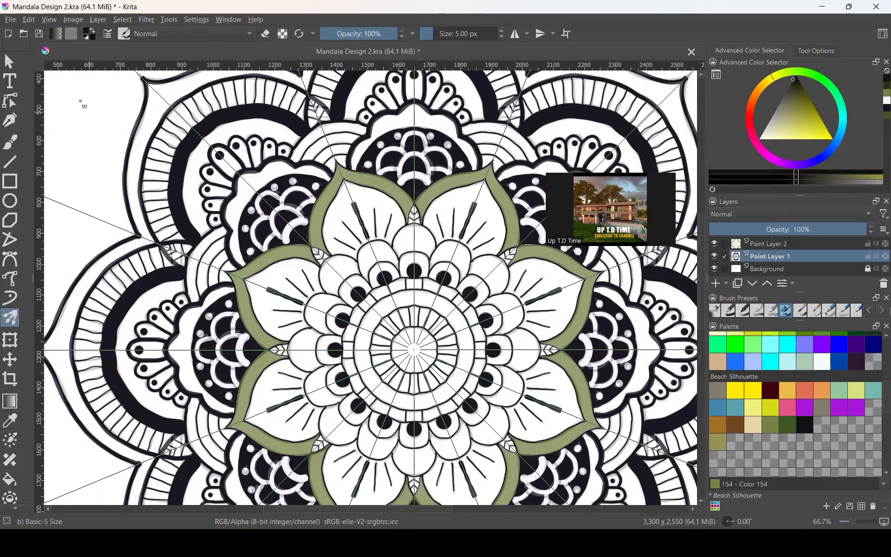
{"action": "scroll", "coordinate": [16, 357], "scroll_direction": "down", "scroll_amount": 4}
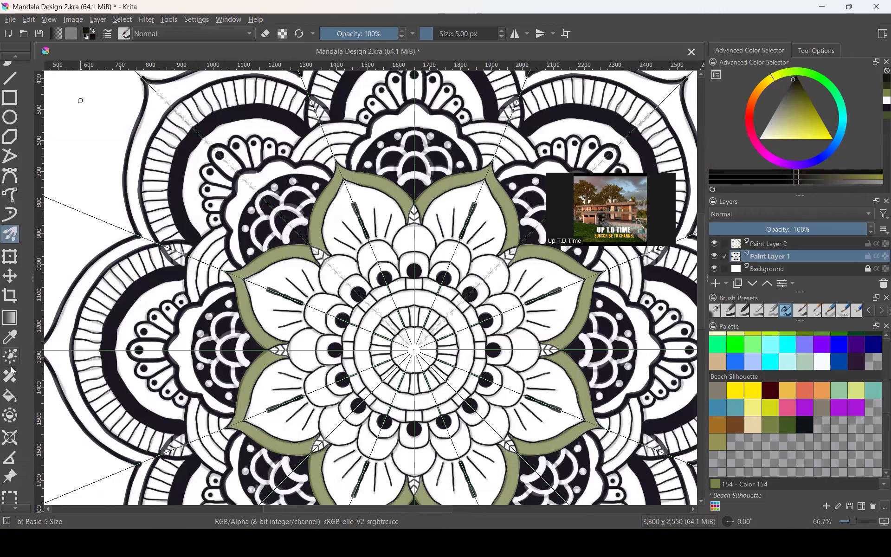
{"action": "scroll", "coordinate": [12, 287], "scroll_direction": "down", "scroll_amount": 2}
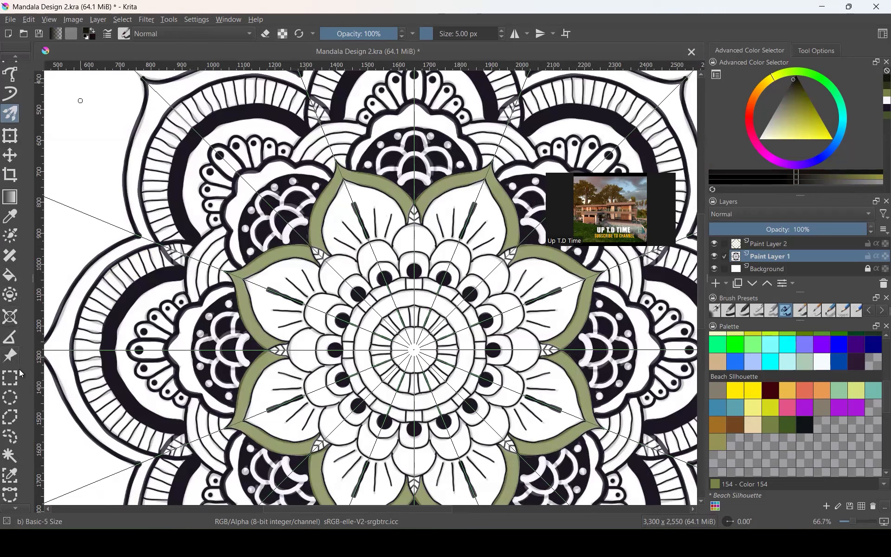
{"action": "left_click", "coordinate": [8, 456]}
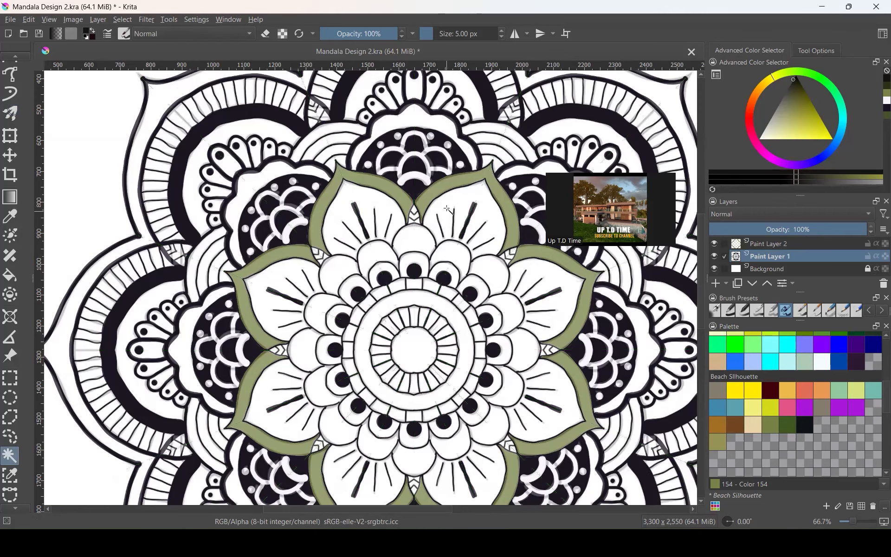
{"action": "left_click", "coordinate": [463, 198]}
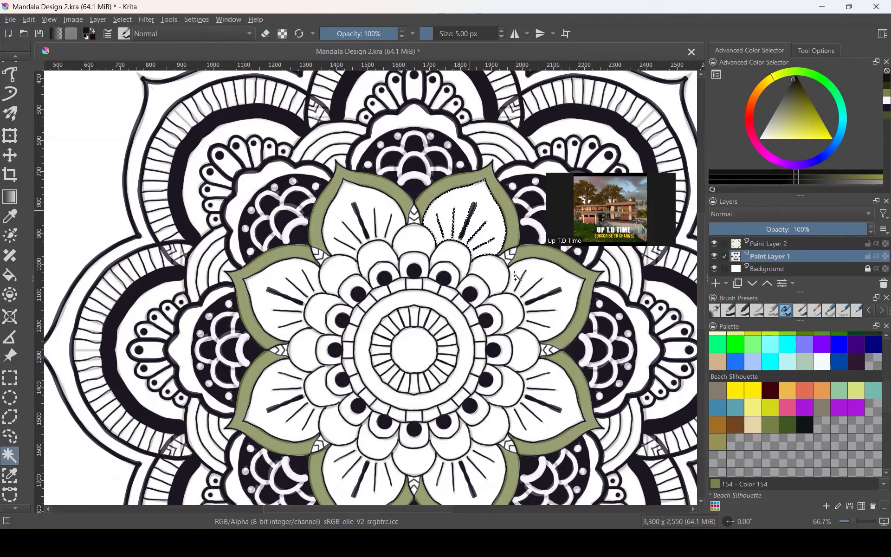
- Add the inner areas of the central flower's other seven petals to the selection
{"action": "left_click", "coordinate": [545, 277], "text": "shift"}
{"action": "left_click", "coordinate": [530, 385], "text": "shift"}
{"action": "left_click", "coordinate": [474, 464], "text": "shift"}
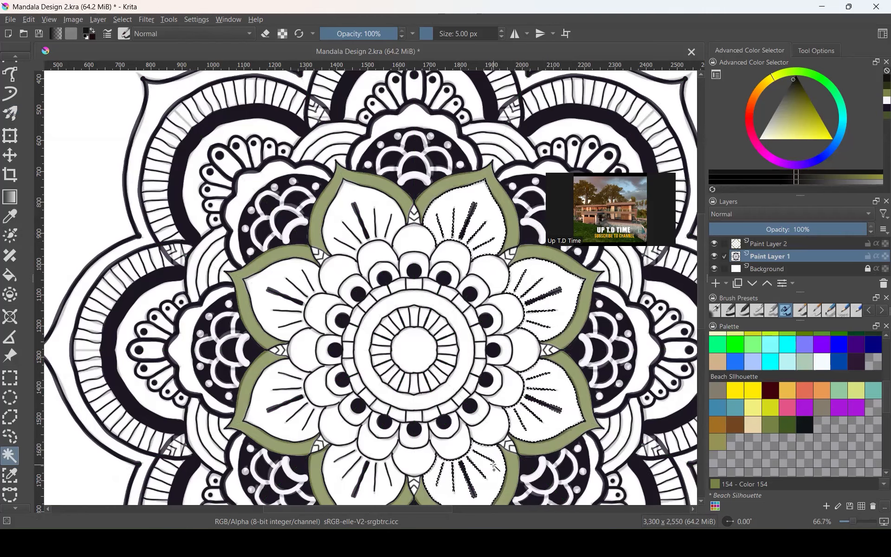
{"action": "left_click", "coordinate": [280, 424], "text": "shift"}
{"action": "left_click", "coordinate": [264, 303], "text": "shift"}
{"action": "left_click", "coordinate": [343, 204], "text": "shift"}
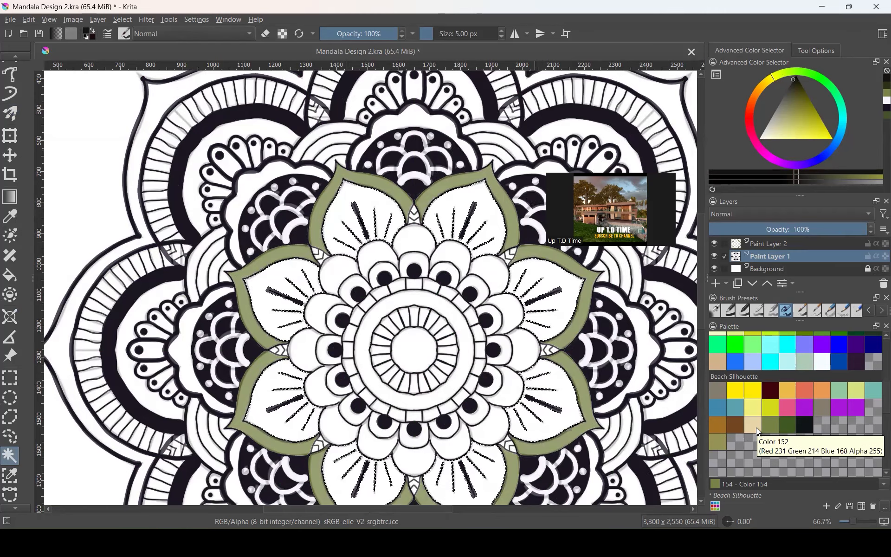
- Choose the beige Color 152 from the Beach Silhouette palette and set the Freehand Brush size to about 251 px
{"action": "left_click", "coordinate": [756, 427]}
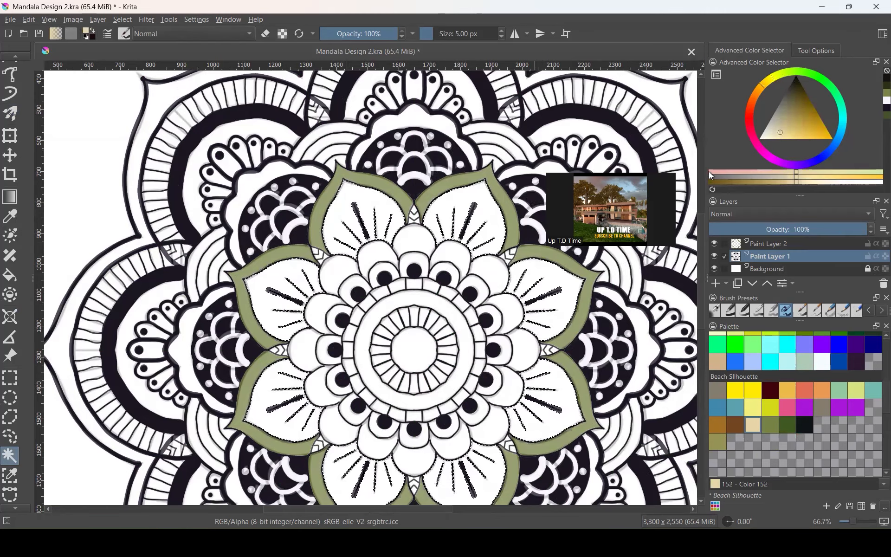
{"action": "scroll", "coordinate": [20, 110], "scroll_direction": "up", "scroll_amount": 3}
{"action": "scroll", "coordinate": [20, 109], "scroll_direction": "up", "scroll_amount": 2}
{"action": "left_click", "coordinate": [14, 142]}
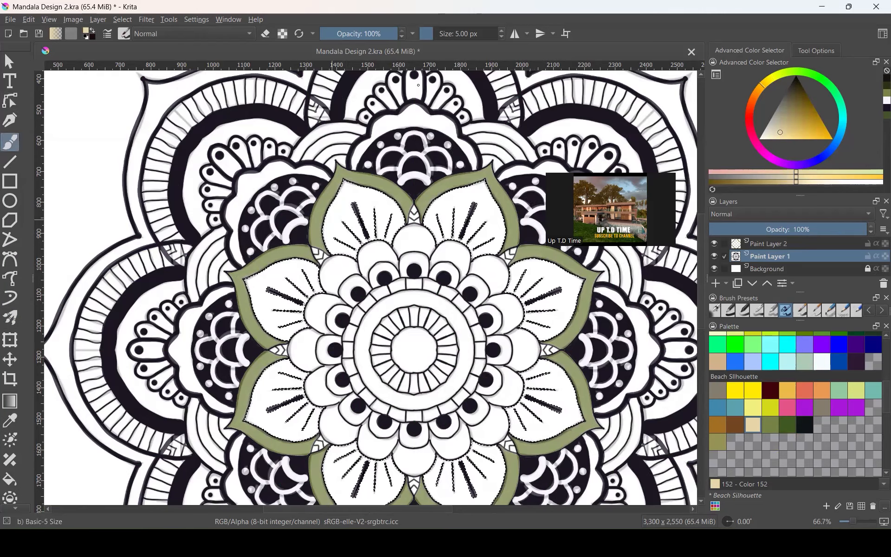
{"action": "left_click_drag", "start_coordinate": [452, 34], "coordinate": [469, 34]}
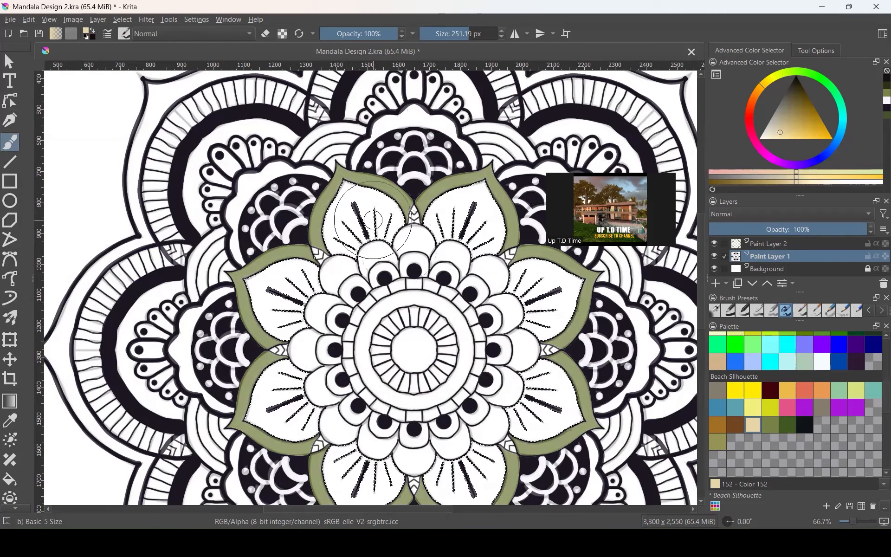
{"action": "mouse_move", "coordinate": [256, 318]}
{"action": "left_mouse_down"}
{"action": "mouse_move", "coordinate": [232, 378]}
{"action": "mouse_move", "coordinate": [293, 434]}
{"action": "left_mouse_up"}
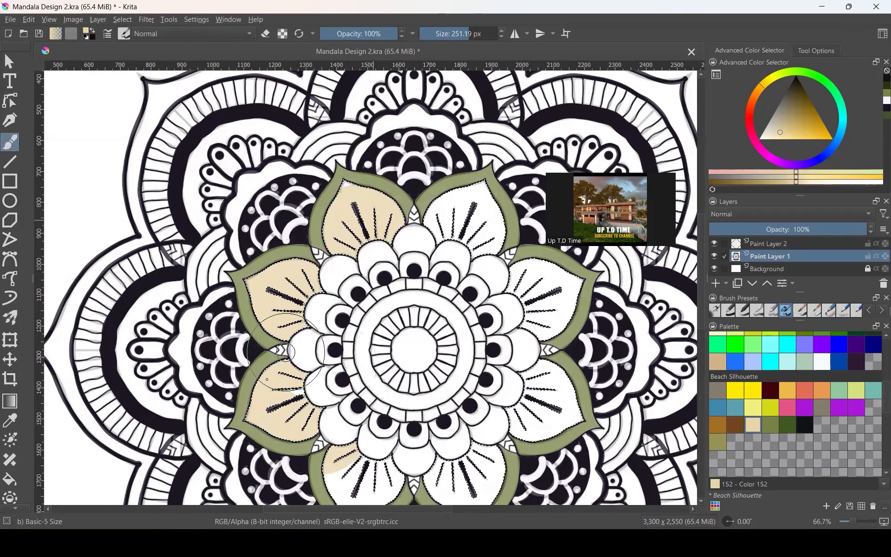
{"action": "left_click_drag", "start_coordinate": [448, 206], "coordinate": [477, 191]}
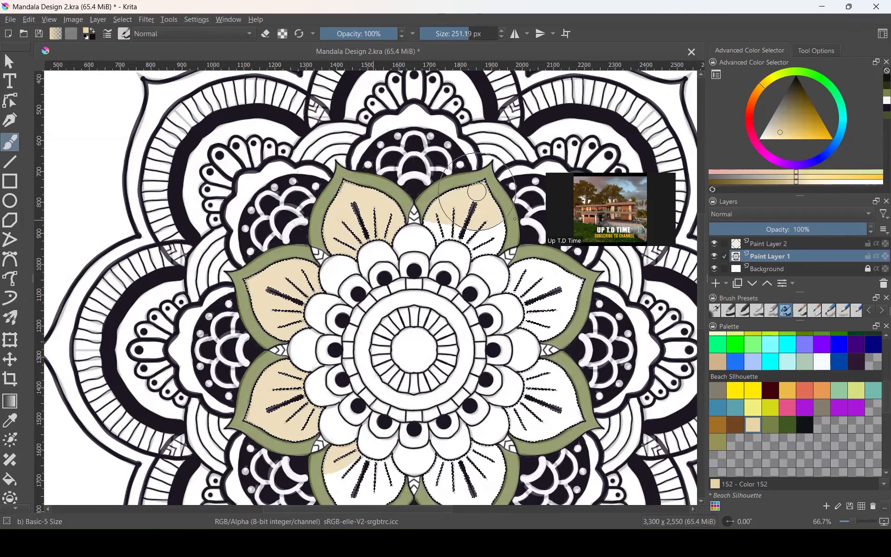
{"action": "key", "text": "ctrl+z"}
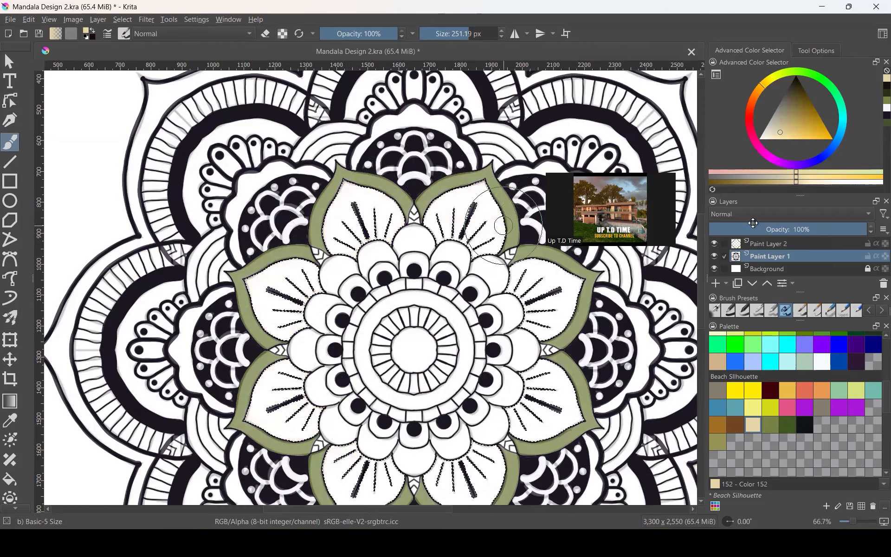
- Paint the selected inner areas of the central flower's eight petals beige on Paint Layer 2 and clear the selection
{"action": "left_click", "coordinate": [757, 243]}
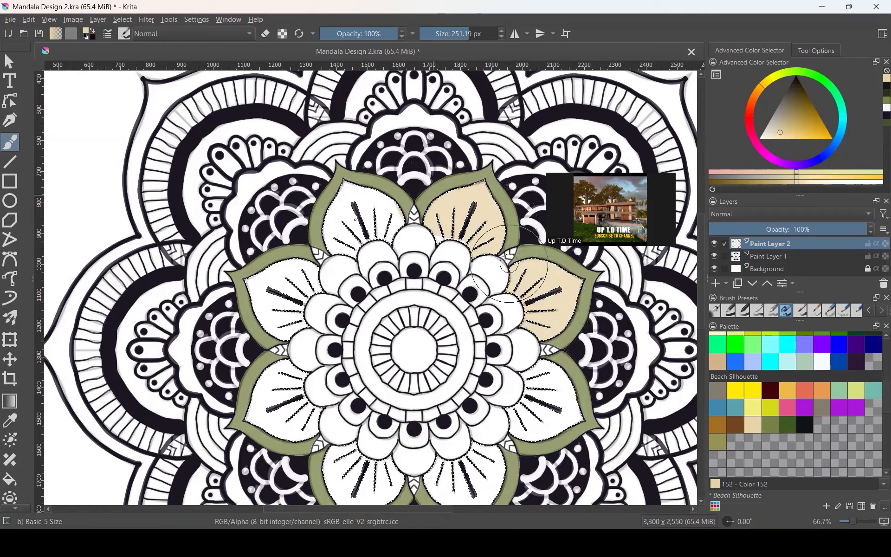
{"action": "mouse_move", "coordinate": [280, 232]}
{"action": "left_mouse_down"}
{"action": "mouse_move", "coordinate": [295, 214]}
{"action": "mouse_move", "coordinate": [246, 400]}
{"action": "mouse_move", "coordinate": [327, 270]}
{"action": "left_mouse_up"}
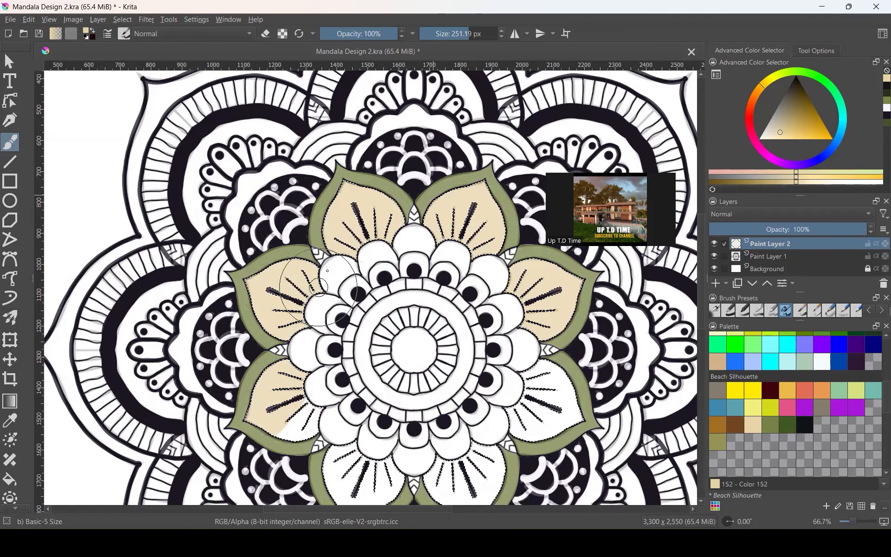
{"action": "mouse_move", "coordinate": [321, 341]}
{"action": "left_mouse_down"}
{"action": "mouse_move", "coordinate": [343, 464]}
{"action": "mouse_move", "coordinate": [478, 464]}
{"action": "mouse_move", "coordinate": [560, 358]}
{"action": "mouse_move", "coordinate": [564, 420]}
{"action": "left_mouse_up"}
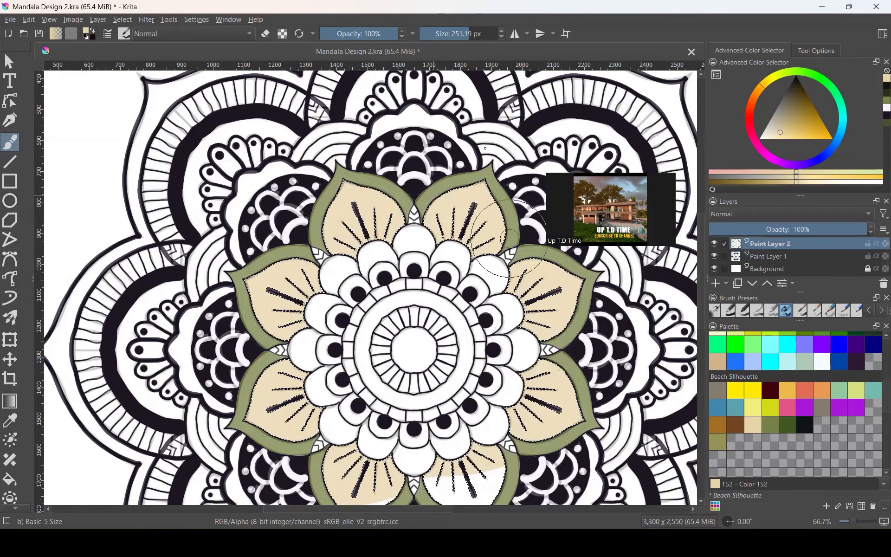
{"action": "key", "text": "minus"}
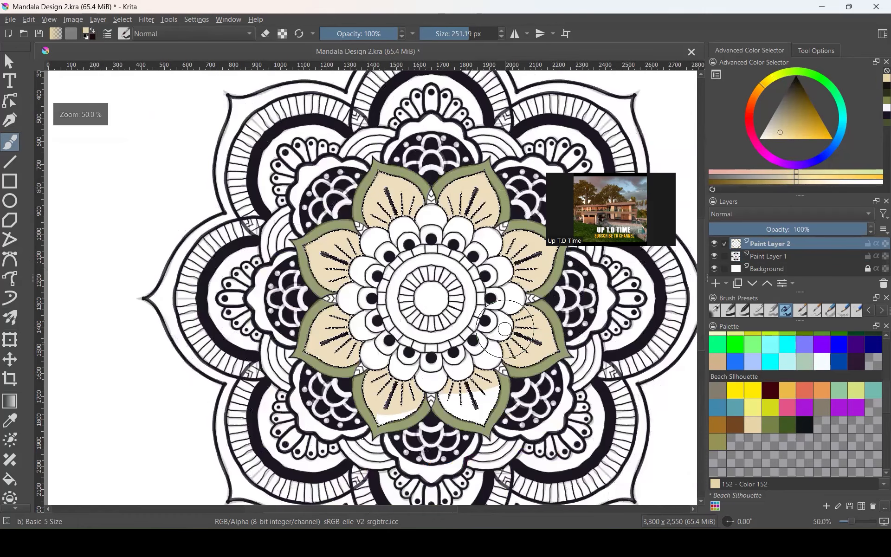
{"action": "left_click_drag", "start_coordinate": [505, 328], "coordinate": [409, 413]}
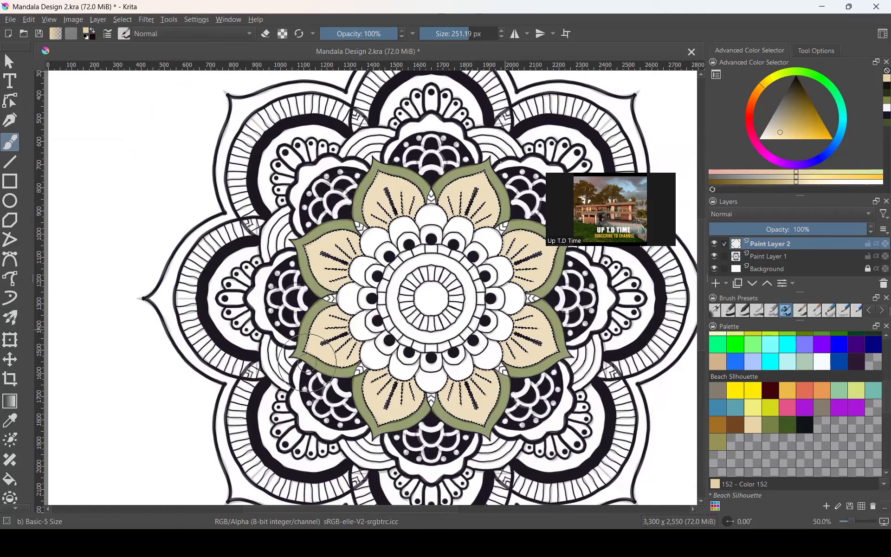
{"action": "left_click", "coordinate": [123, 19]}
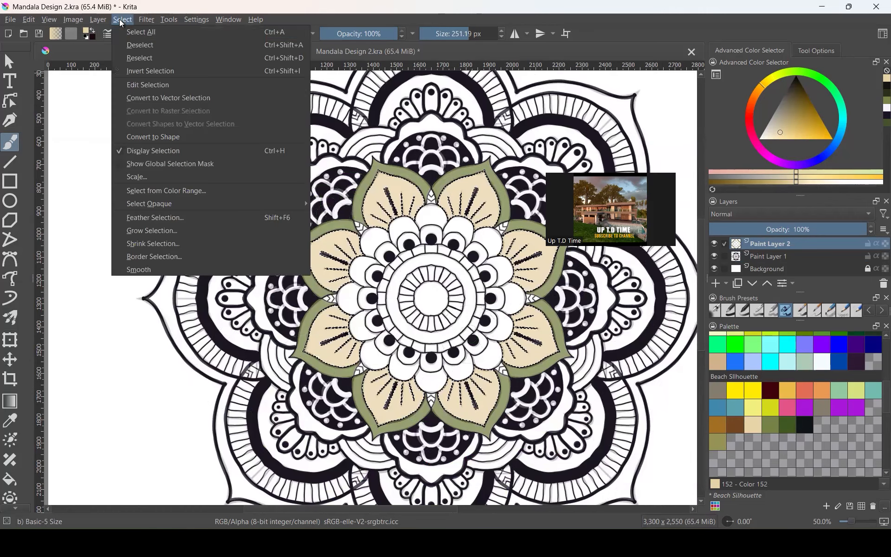
{"action": "left_click", "coordinate": [139, 45]}
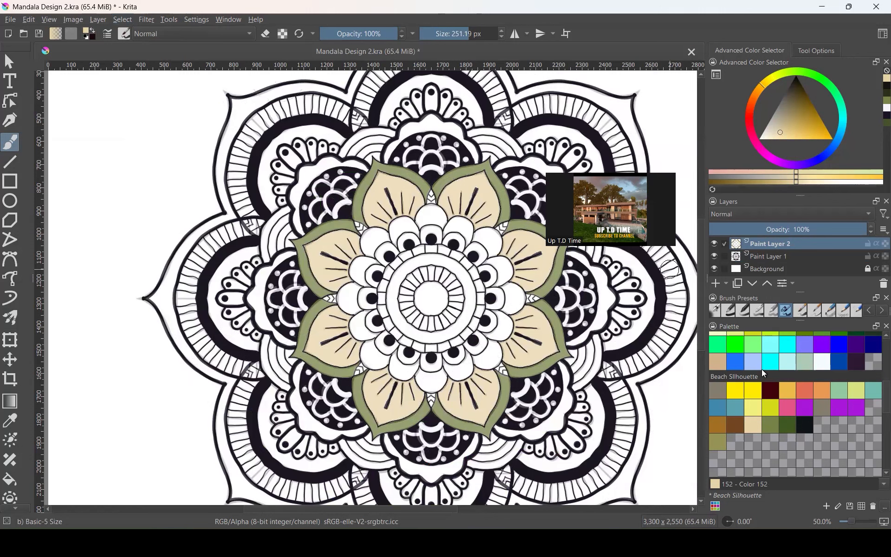
- Activate the Contiguous Selection tool, make Paint Layer 1 the active layer and clear the mistaken selection made on Paint Layer 2
{"action": "scroll", "coordinate": [10, 371], "scroll_direction": "down", "scroll_amount": 5}
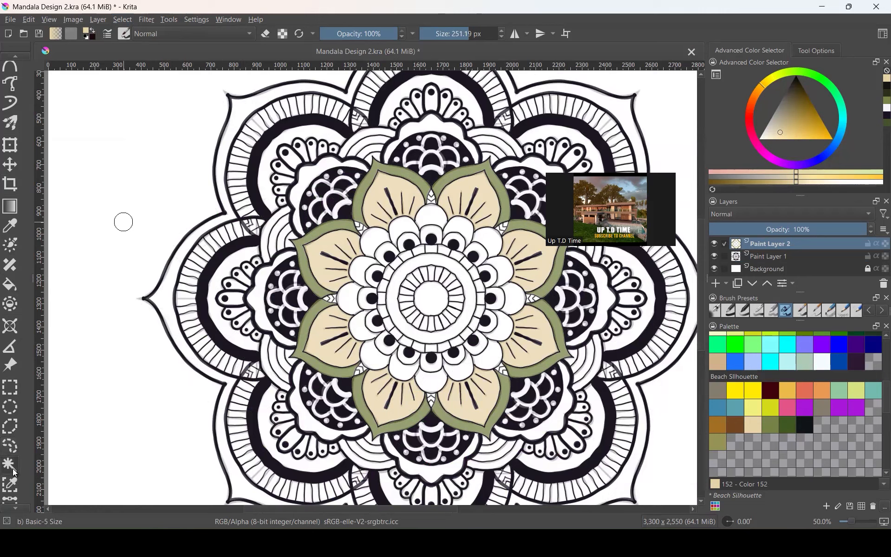
{"action": "left_click", "coordinate": [11, 464]}
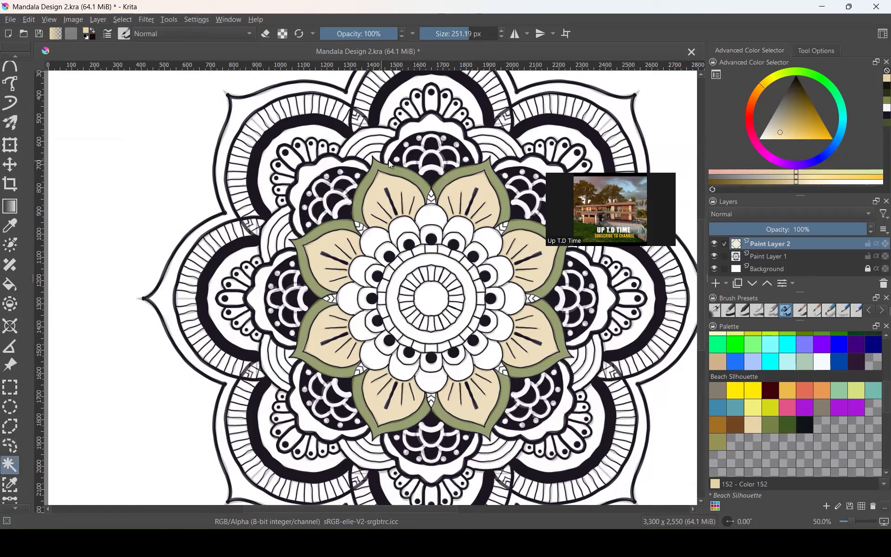
{"action": "left_click", "coordinate": [433, 124]}
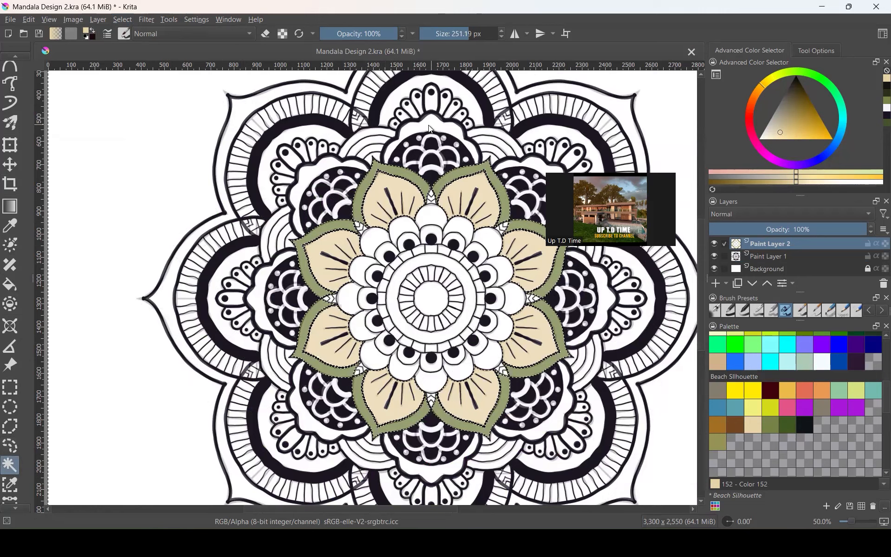
{"action": "left_click", "coordinate": [781, 256]}
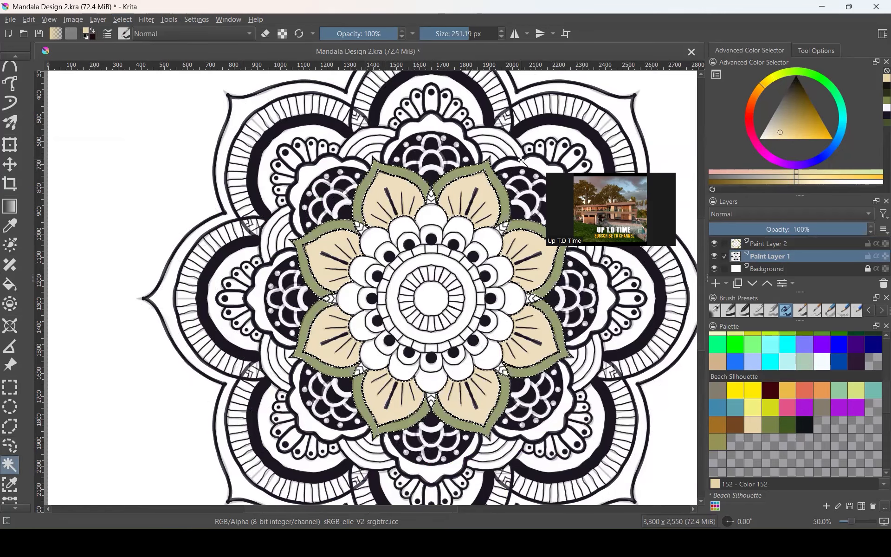
{"action": "left_click", "coordinate": [92, 20]}
{"action": "mouse_move", "coordinate": [123, 20]}
{"action": "left_click", "coordinate": [133, 36]}
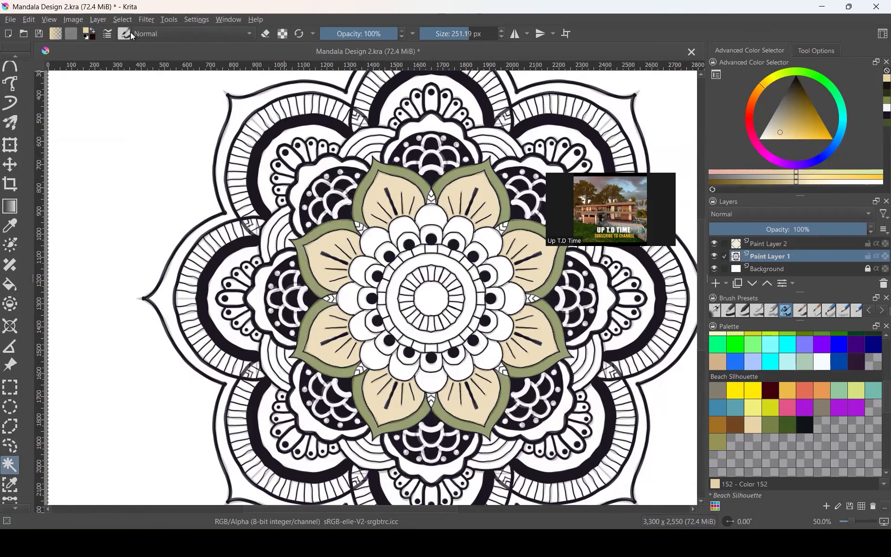
- Select the white scalloped bands around all eight black dotted lobes behind the central flower
{"action": "left_click", "coordinate": [430, 132]}
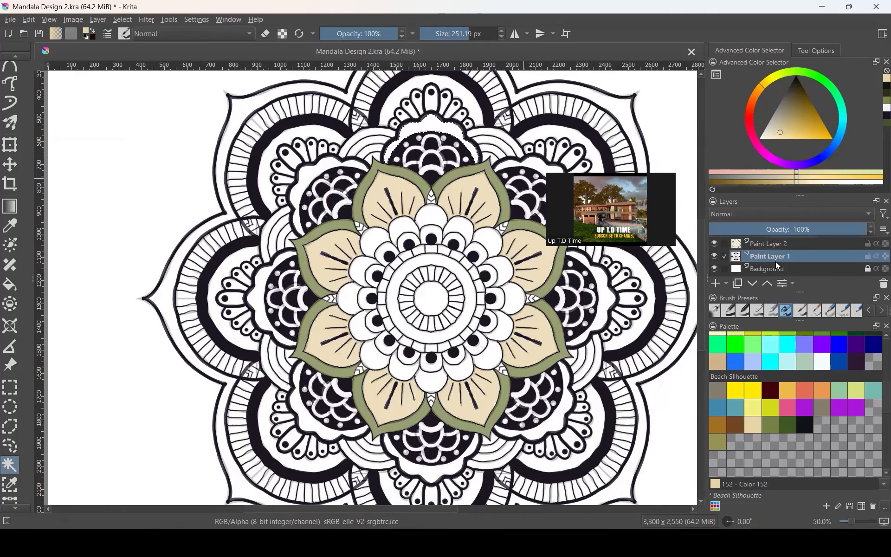
{"action": "left_click", "coordinate": [313, 176], "text": "shift"}
{"action": "left_click", "coordinate": [260, 289], "text": "shift"}
{"action": "left_click", "coordinate": [308, 412], "text": "shift"}
{"action": "left_click", "coordinate": [419, 461], "text": "shift"}
{"action": "left_click", "coordinate": [598, 319], "text": "shift"}
{"action": "left_click", "coordinate": [560, 178], "text": "shift"}
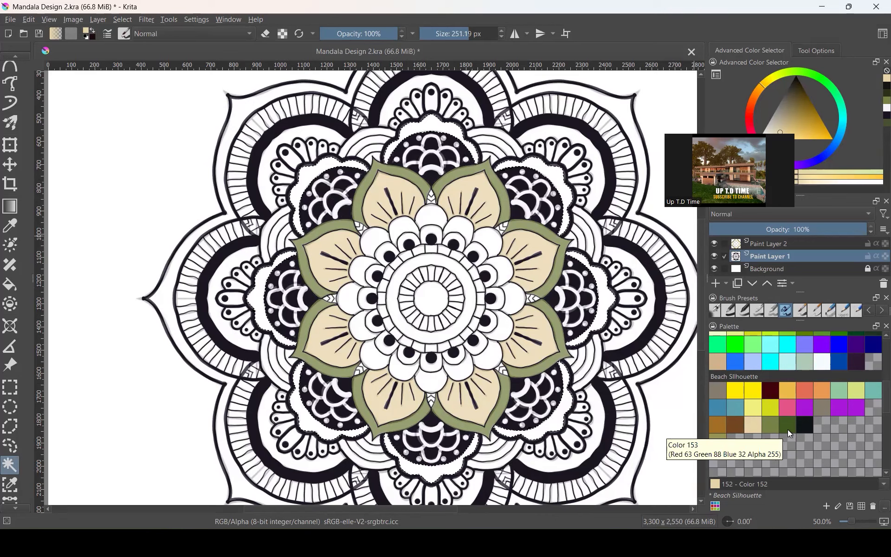
- Paint the selected scalloped bands on Paint Layer 2 with the dark green Color 153 using the Freehand Brush, and clear the selection
{"action": "left_click", "coordinate": [787, 430]}
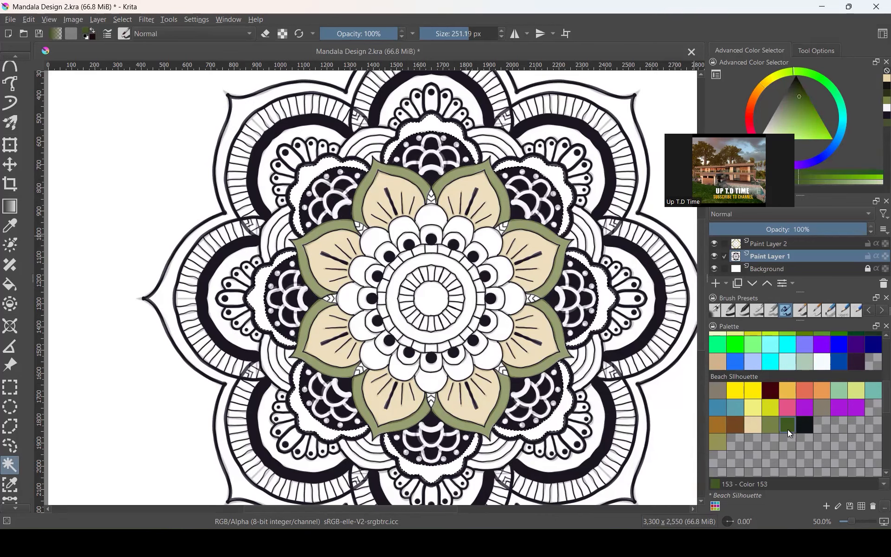
{"action": "left_click", "coordinate": [773, 245]}
{"action": "scroll", "coordinate": [19, 121], "scroll_direction": "up", "scroll_amount": 5}
{"action": "left_click", "coordinate": [10, 95]}
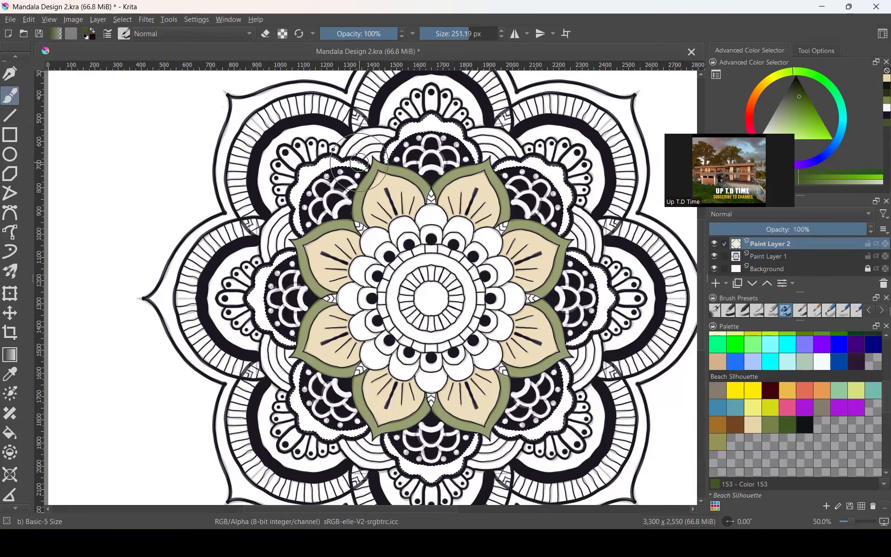
{"action": "mouse_move", "coordinate": [561, 172]}
{"action": "left_mouse_down"}
{"action": "mouse_move", "coordinate": [585, 201]}
{"action": "mouse_move", "coordinate": [578, 230]}
{"action": "left_mouse_up"}
{"action": "mouse_move", "coordinate": [601, 335]}
{"action": "left_mouse_down"}
{"action": "mouse_move", "coordinate": [579, 274]}
{"action": "mouse_move", "coordinate": [555, 350]}
{"action": "mouse_move", "coordinate": [551, 416]}
{"action": "mouse_move", "coordinate": [540, 433]}
{"action": "mouse_move", "coordinate": [497, 447]}
{"action": "mouse_move", "coordinate": [430, 446]}
{"action": "mouse_move", "coordinate": [386, 463]}
{"action": "mouse_move", "coordinate": [363, 441]}
{"action": "mouse_move", "coordinate": [278, 407]}
{"action": "mouse_move", "coordinate": [283, 369]}
{"action": "mouse_move", "coordinate": [307, 322]}
{"action": "mouse_move", "coordinate": [282, 297]}
{"action": "mouse_move", "coordinate": [260, 319]}
{"action": "mouse_move", "coordinate": [250, 308]}
{"action": "mouse_move", "coordinate": [296, 224]}
{"action": "mouse_move", "coordinate": [302, 183]}
{"action": "mouse_move", "coordinate": [322, 164]}
{"action": "mouse_move", "coordinate": [446, 135]}
{"action": "mouse_move", "coordinate": [480, 138]}
{"action": "mouse_move", "coordinate": [557, 183]}
{"action": "left_mouse_up"}
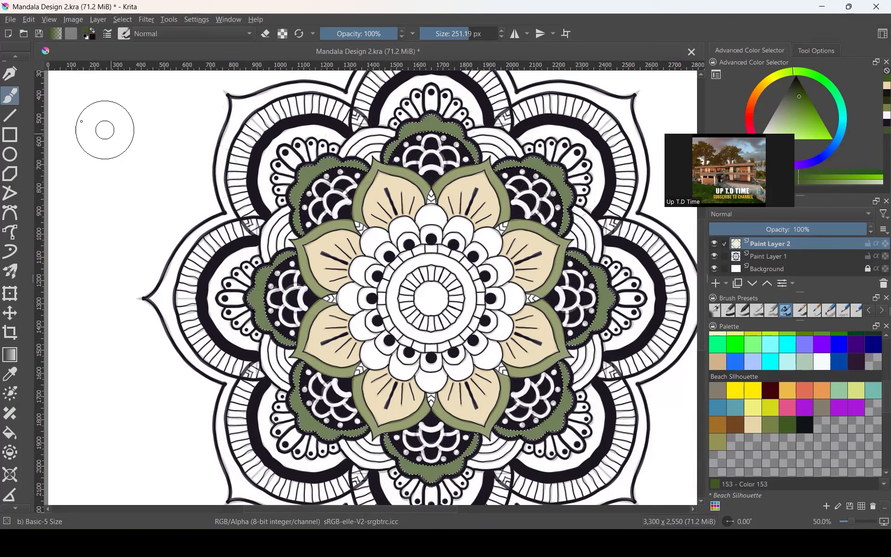
{"action": "scroll", "coordinate": [12, 84], "scroll_direction": "up", "scroll_amount": 2}
{"action": "left_click", "coordinate": [11, 65]}
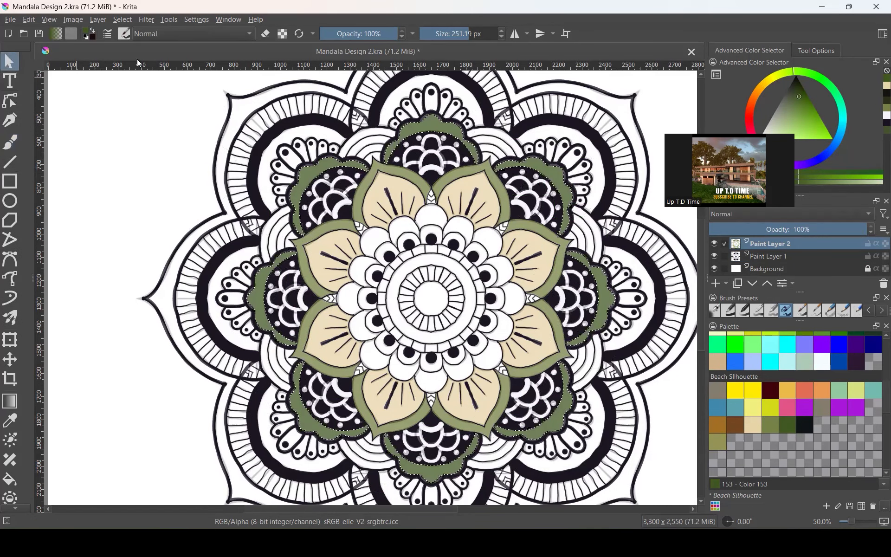
{"action": "left_click", "coordinate": [123, 20]}
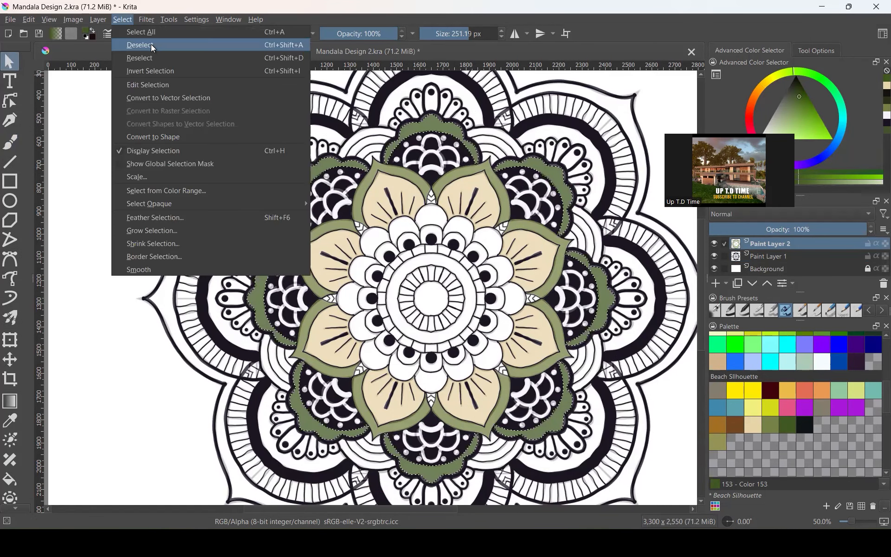
{"action": "left_click", "coordinate": [139, 45]}
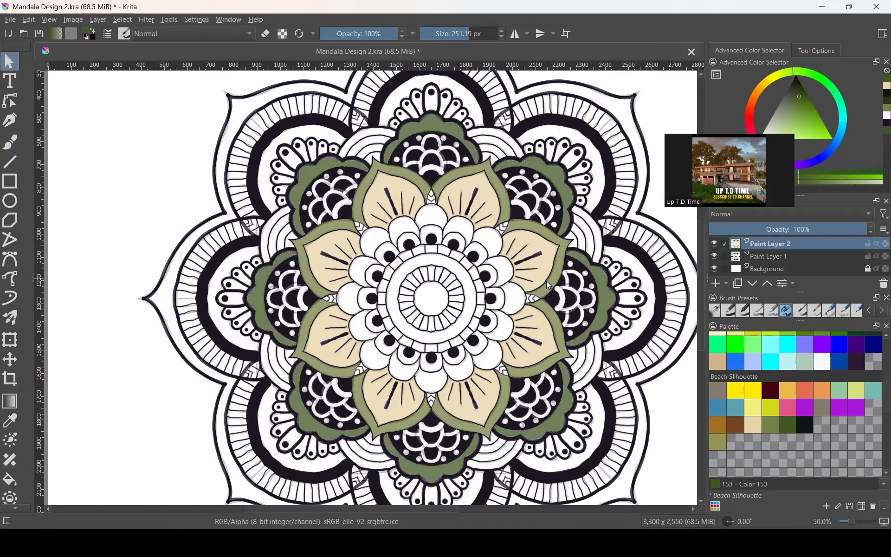
- Select the white areas between the black arches and the looped borders of all eight outer petals on Paint Layer 1 with Contiguous Selection
{"action": "left_click", "coordinate": [768, 257]}
{"action": "key", "text": "b"}
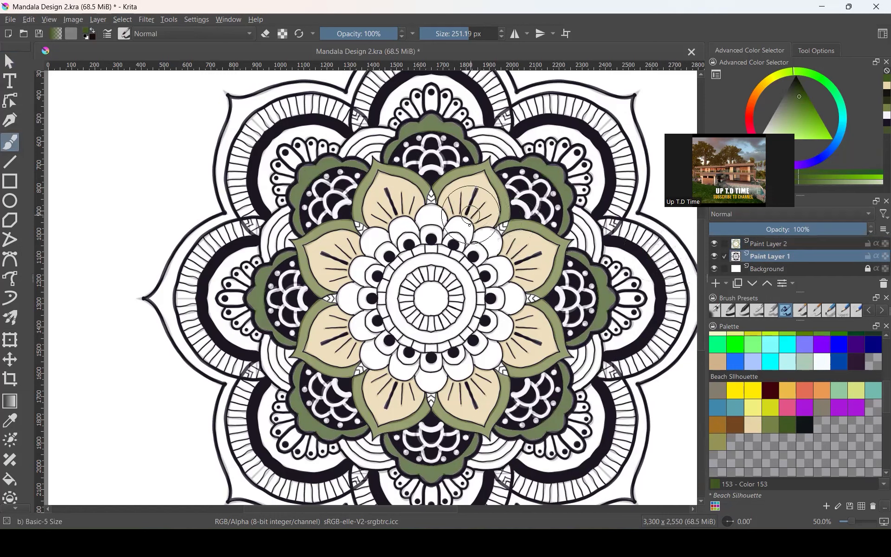
{"action": "scroll", "coordinate": [14, 455], "scroll_direction": "down", "scroll_amount": 5}
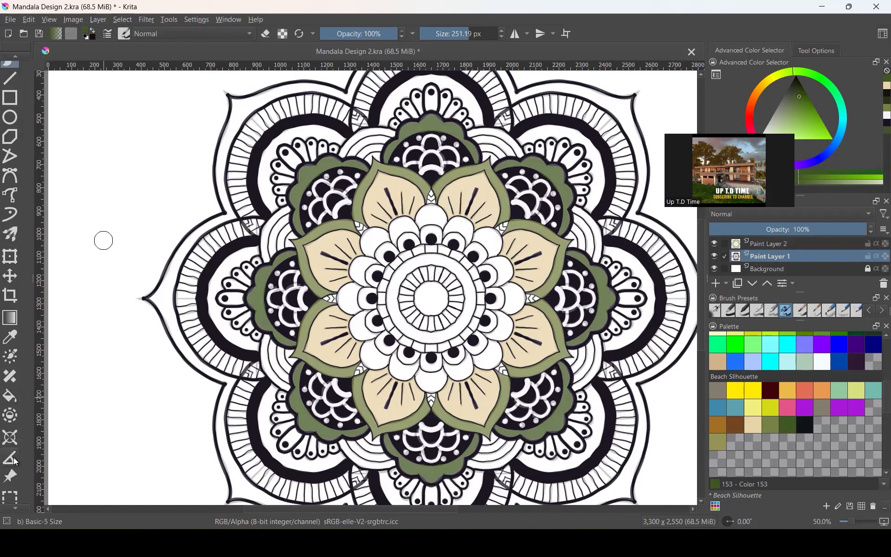
{"action": "left_click", "coordinate": [17, 504]}
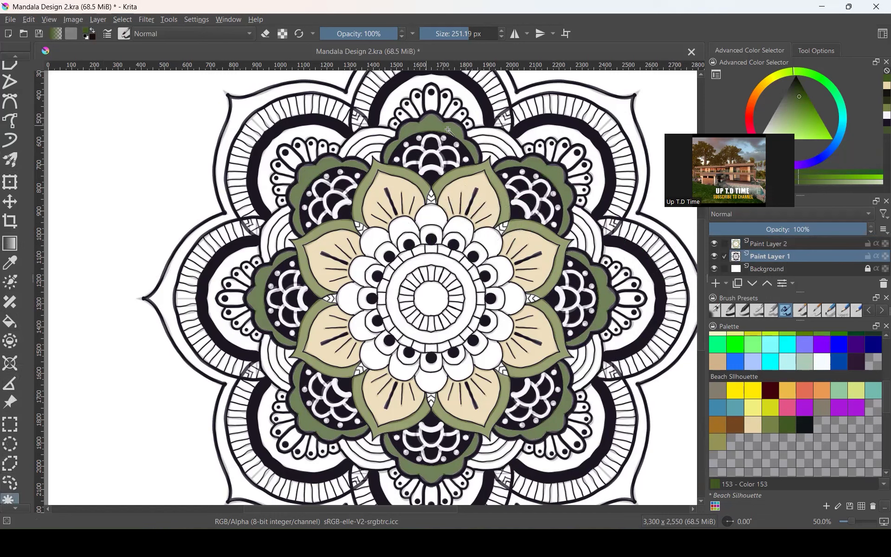
{"action": "left_click", "coordinate": [546, 131]}
{"action": "left_click", "coordinate": [636, 264], "text": "shift"}
{"action": "left_click", "coordinate": [602, 420], "text": "shift"}
{"action": "left_click", "coordinate": [221, 324], "text": "shift"}
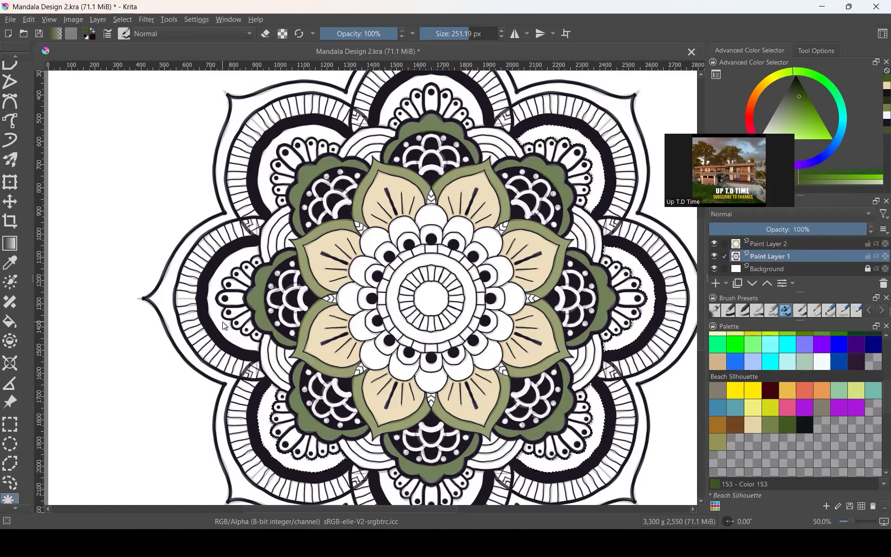
{"action": "left_click", "coordinate": [354, 140], "text": "shift"}
{"action": "left_click", "coordinate": [390, 107], "text": "shift"}
- Paint the selected areas inside the black arches on Paint Layer 2 with the brown Color 154 using the Freehand Brush
{"action": "scroll", "coordinate": [411, 113], "scroll_direction": "down", "scroll_amount": 1}
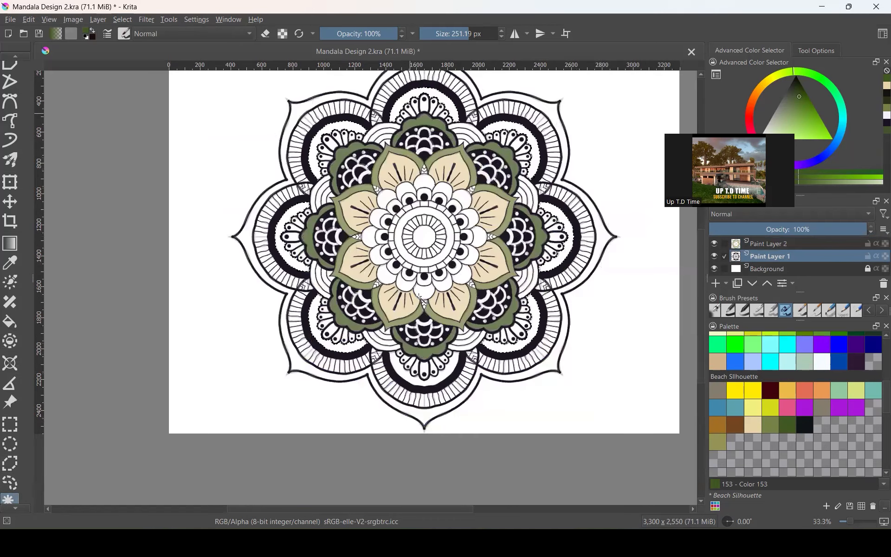
{"action": "scroll", "coordinate": [419, 297], "scroll_direction": "up", "scroll_amount": 1}
{"action": "scroll", "coordinate": [436, 272], "scroll_direction": "down", "scroll_amount": 1}
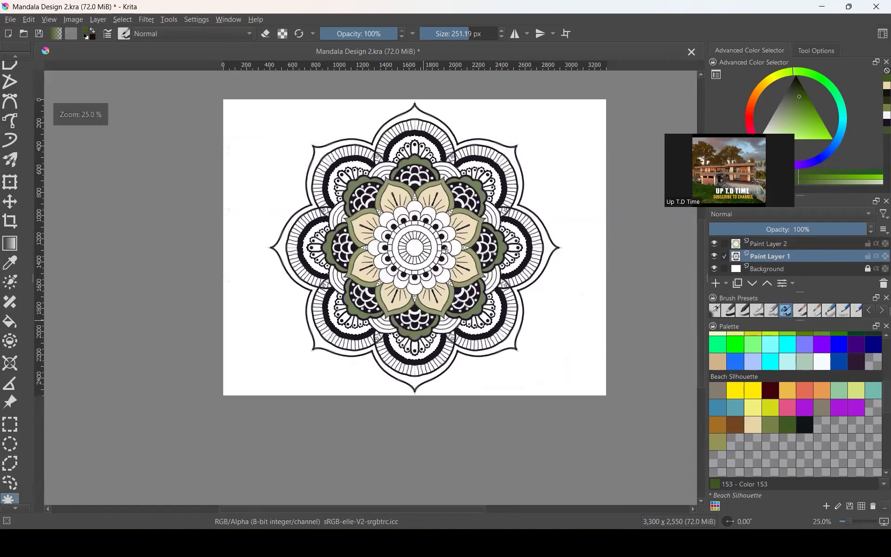
{"action": "left_click", "coordinate": [742, 427]}
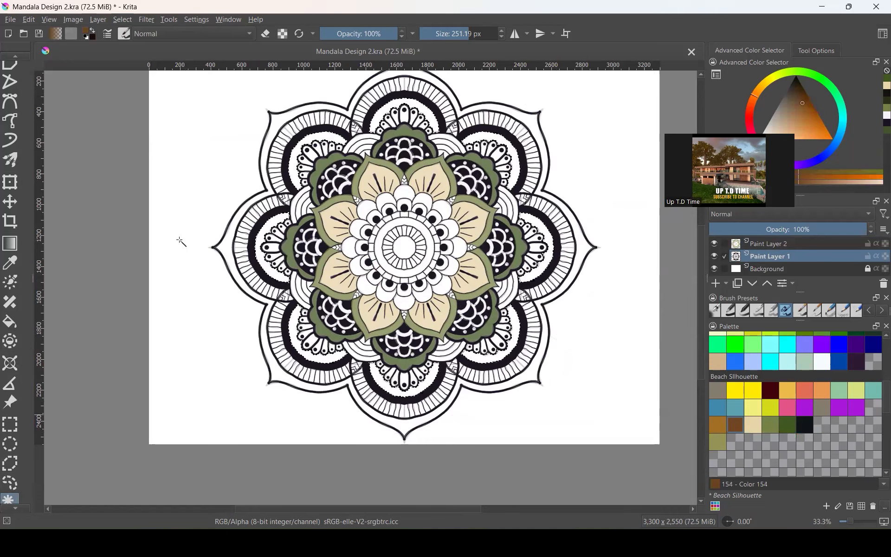
{"action": "left_click", "coordinate": [785, 245]}
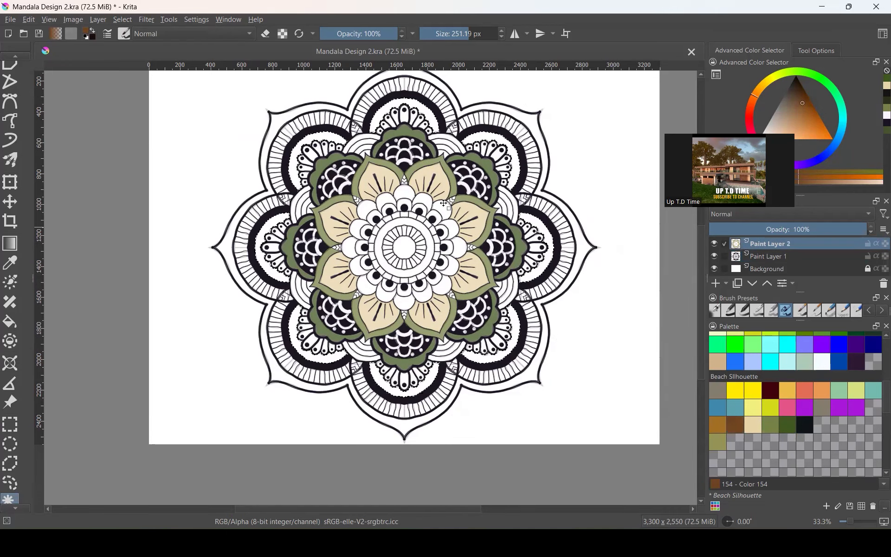
{"action": "scroll", "coordinate": [11, 119], "scroll_direction": "up", "scroll_amount": 4}
{"action": "left_click", "coordinate": [11, 142]}
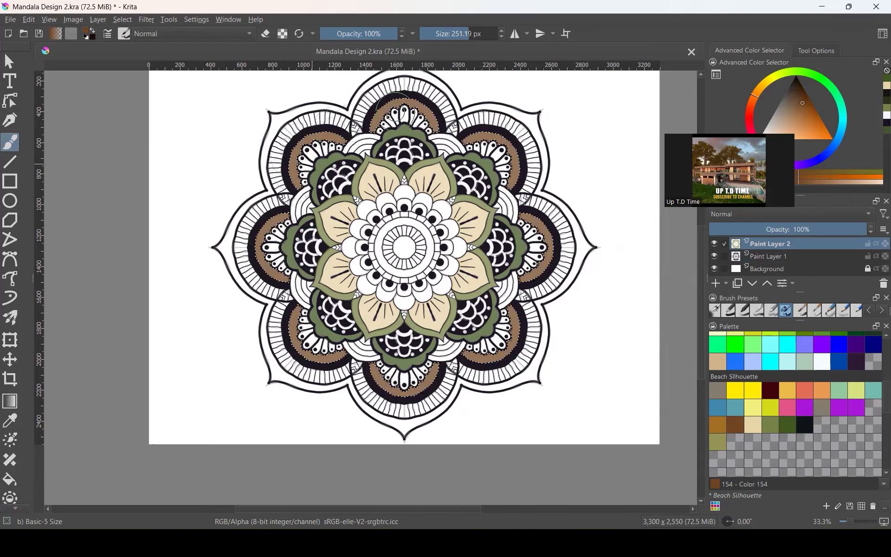
- Clear the current selection and select the mandala's white outer border band on Paint Layer 1 with the Contiguous Selection tool
{"action": "left_click", "coordinate": [101, 23]}
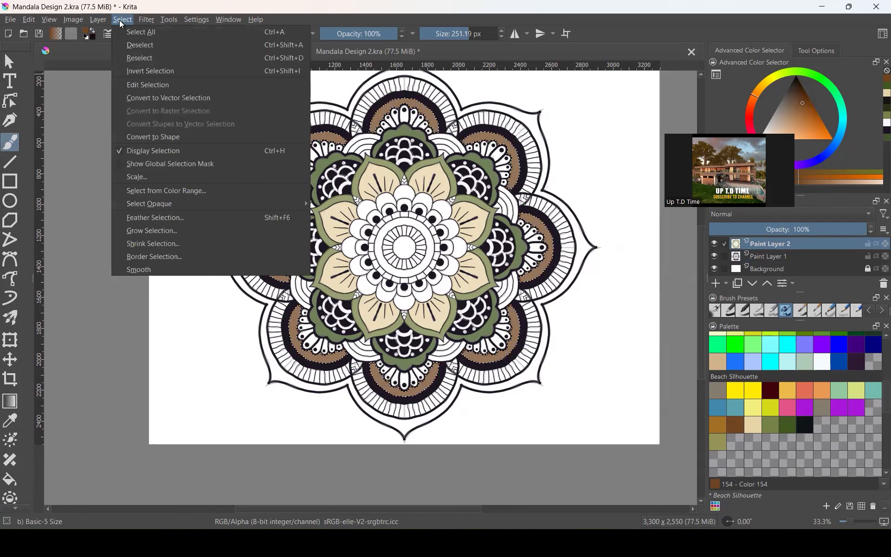
{"action": "left_click", "coordinate": [134, 32]}
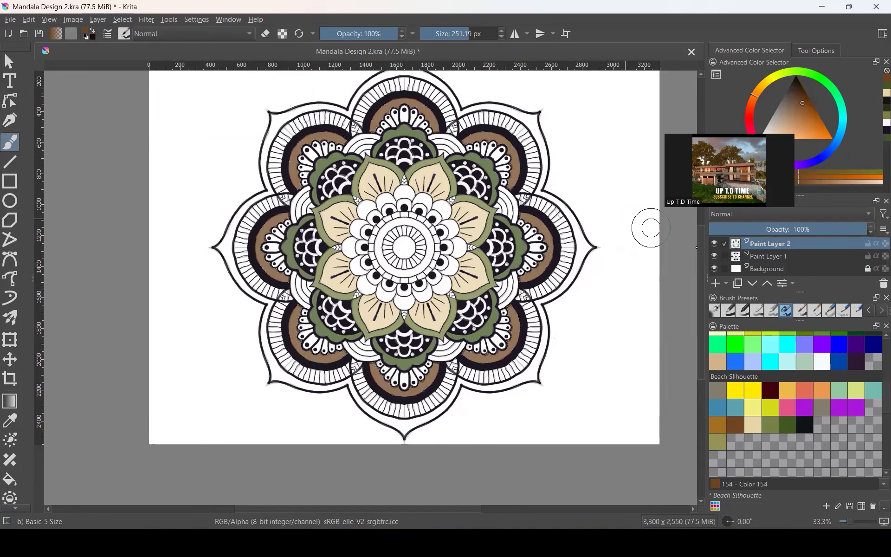
{"action": "left_click", "coordinate": [770, 257]}
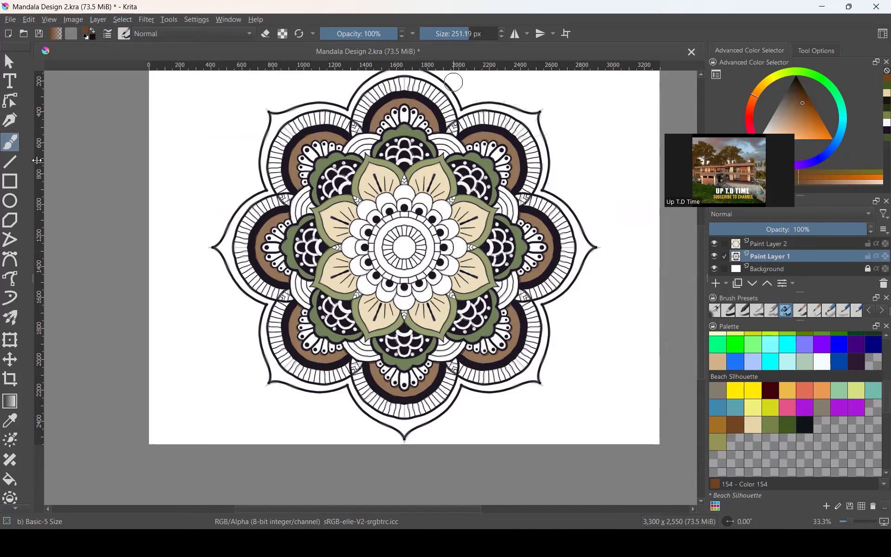
{"action": "scroll", "coordinate": [11, 324], "scroll_direction": "down", "scroll_amount": 3}
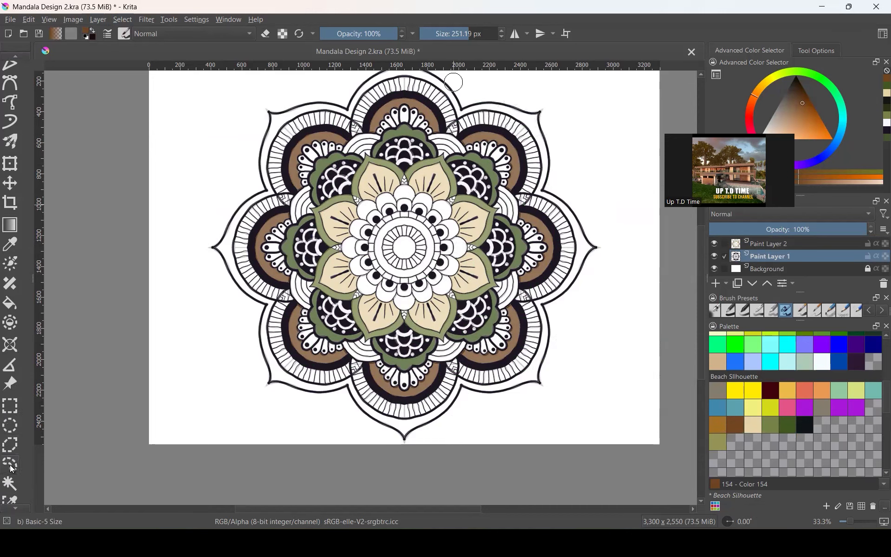
{"action": "left_click", "coordinate": [10, 483]}
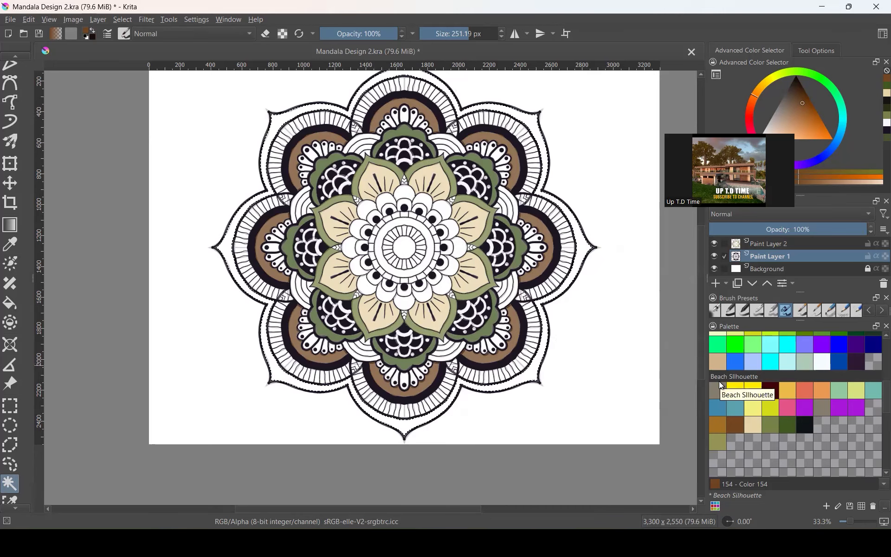
- Paint the selected outer border band all around with beige Color 152 on Paint Layer 2 and clear the selection
{"action": "left_click", "coordinate": [752, 425]}
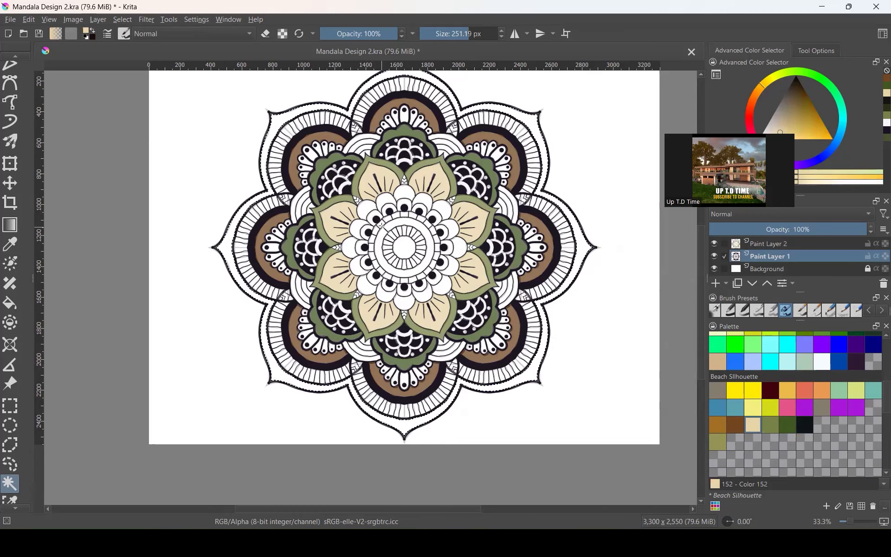
{"action": "scroll", "coordinate": [10, 185], "scroll_direction": "up", "scroll_amount": 5}
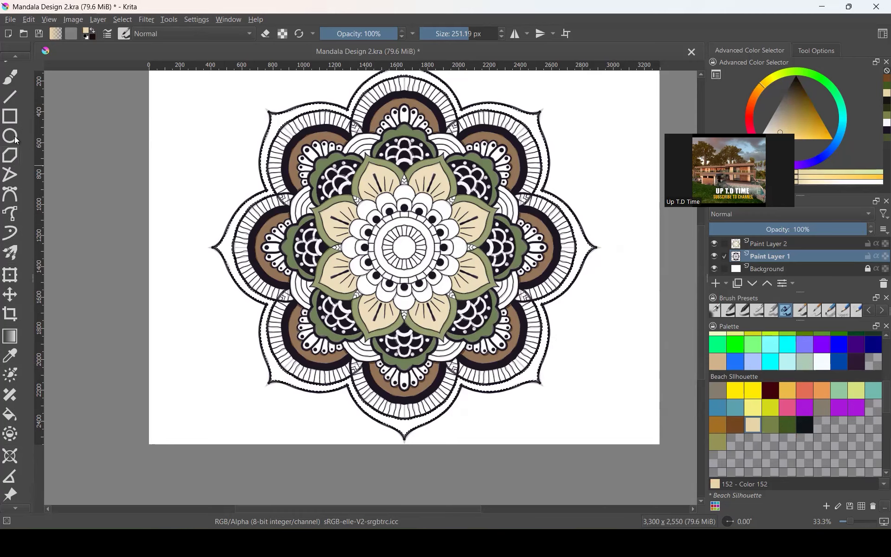
{"action": "left_click", "coordinate": [11, 145]}
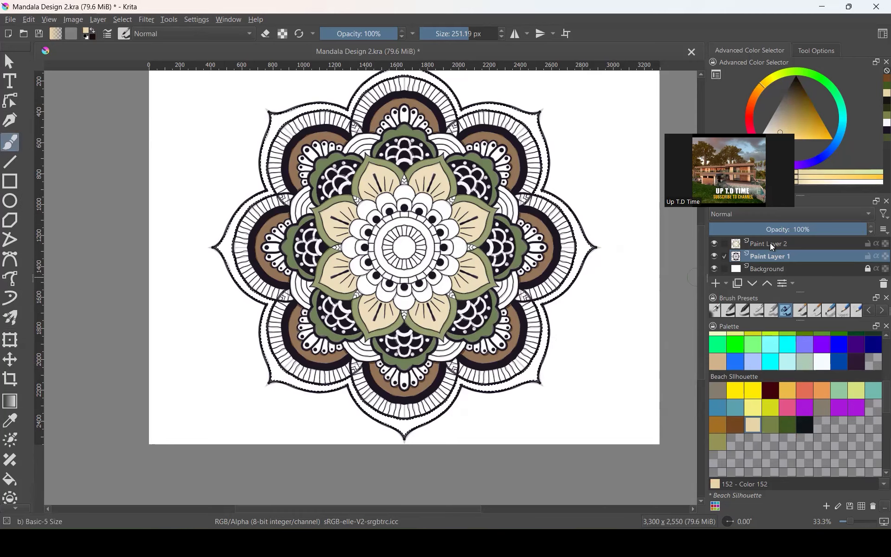
{"action": "left_click", "coordinate": [773, 245]}
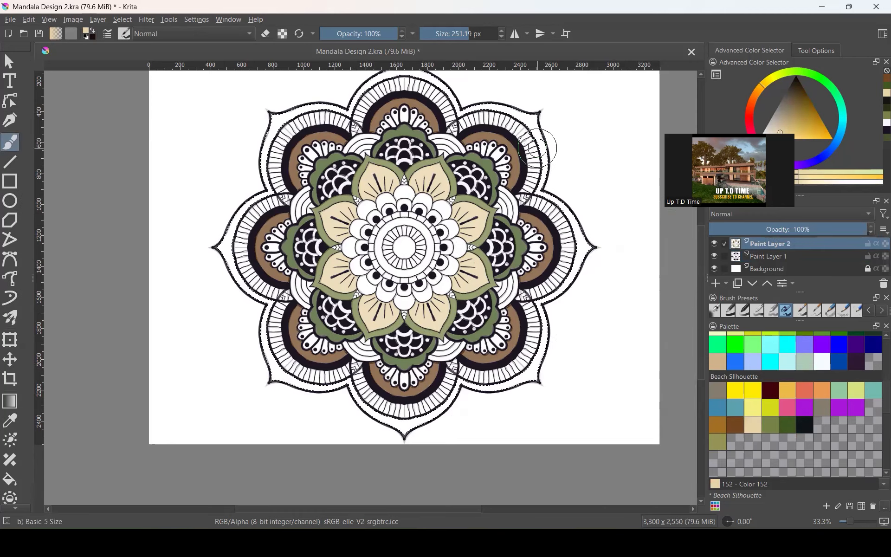
{"action": "left_click_drag", "start_coordinate": [497, 106], "coordinate": [460, 118]}
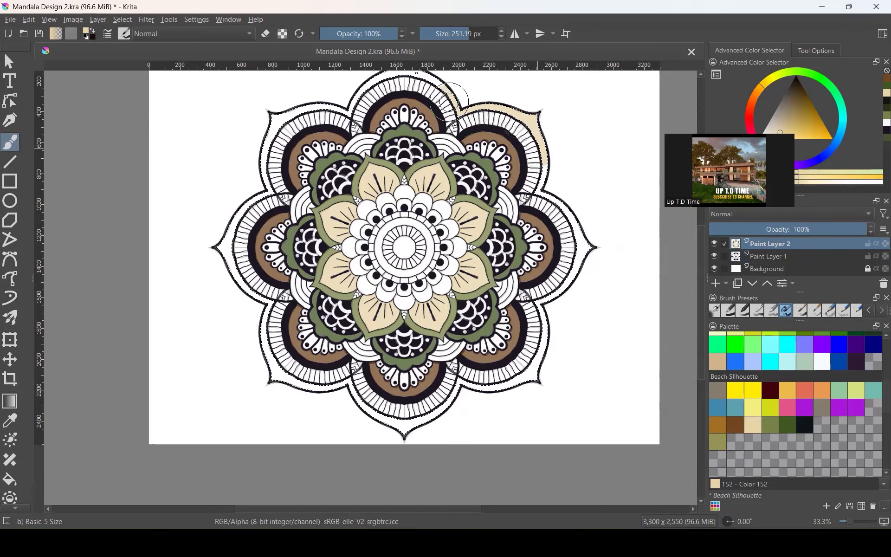
{"action": "left_click_drag", "start_coordinate": [401, 80], "coordinate": [369, 88]}
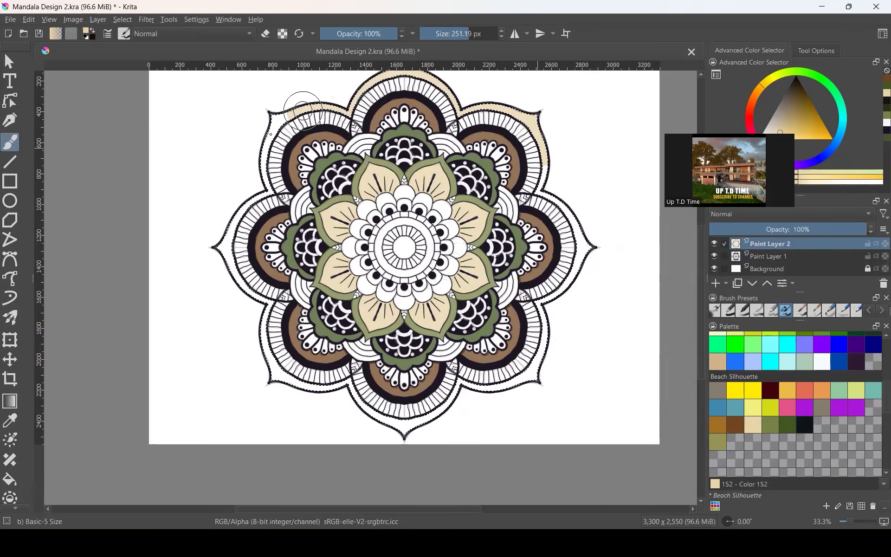
{"action": "left_click_drag", "start_coordinate": [271, 140], "coordinate": [280, 218]}
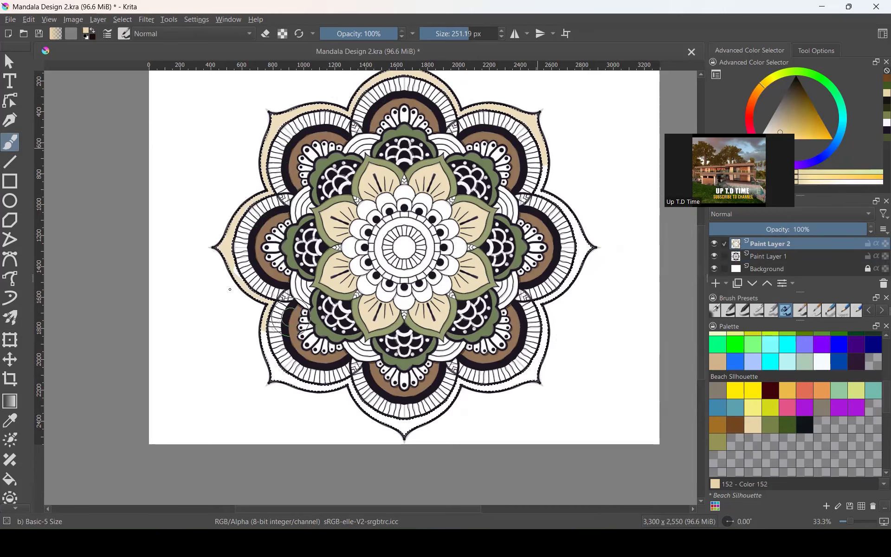
{"action": "mouse_move", "coordinate": [243, 279]}
{"action": "left_mouse_down"}
{"action": "mouse_move", "coordinate": [268, 328]}
{"action": "mouse_move", "coordinate": [272, 373]}
{"action": "mouse_move", "coordinate": [287, 392]}
{"action": "mouse_move", "coordinate": [363, 388]}
{"action": "left_mouse_up"}
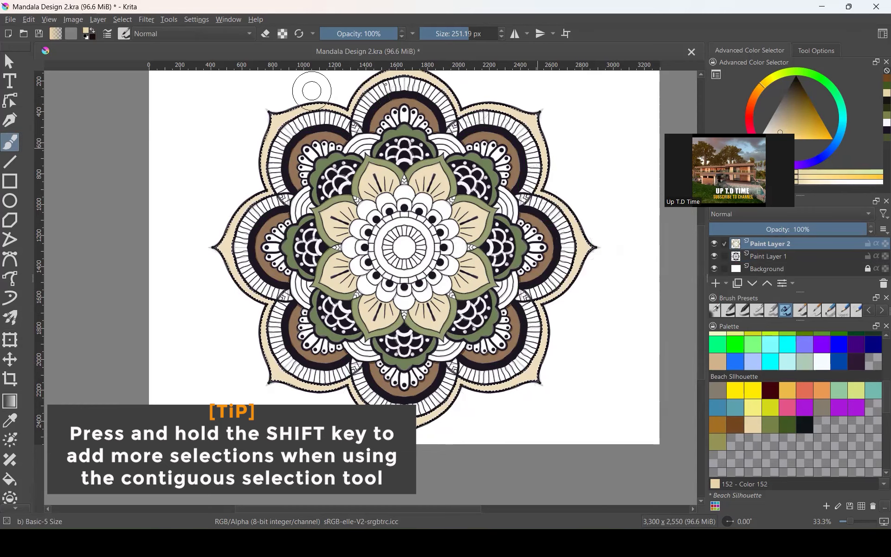
{"action": "scroll", "coordinate": [450, 216], "scroll_direction": "down", "scroll_amount": 1}
{"action": "left_click_drag", "start_coordinate": [431, 110], "coordinate": [409, 108]}
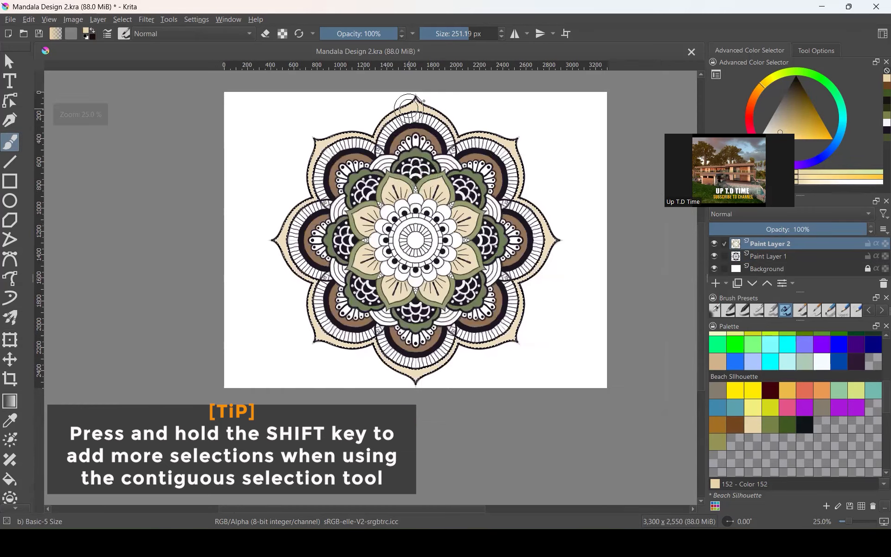
{"action": "left_click", "coordinate": [84, 21]}
{"action": "mouse_move", "coordinate": [122, 19]}
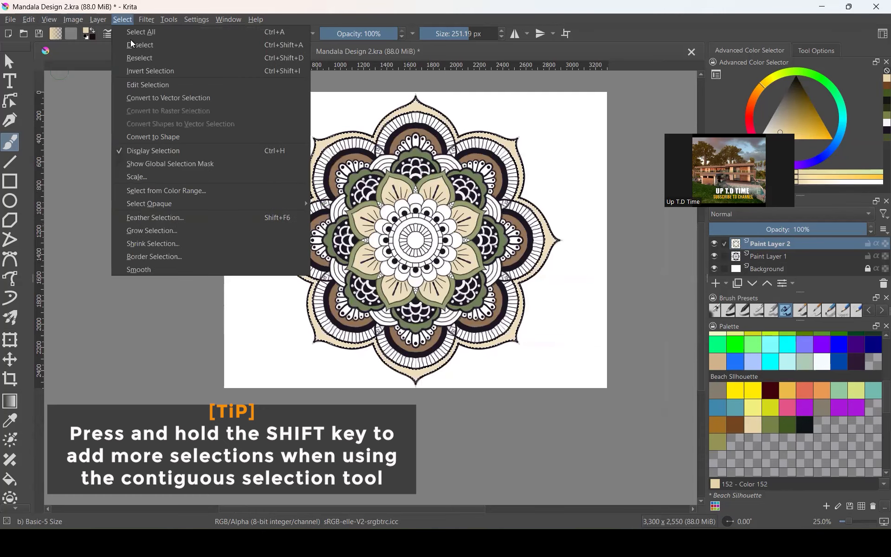
{"action": "left_click", "coordinate": [135, 45]}
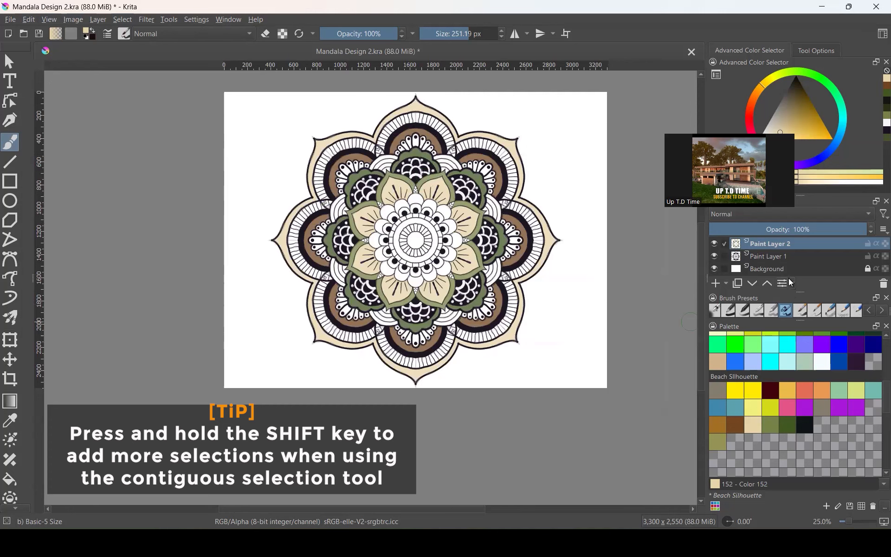
- Select all sixteen white rounded petals inside the beige petals on Paint Layer 1 with the Contiguous Selection tool
{"action": "left_click", "coordinate": [782, 257]}
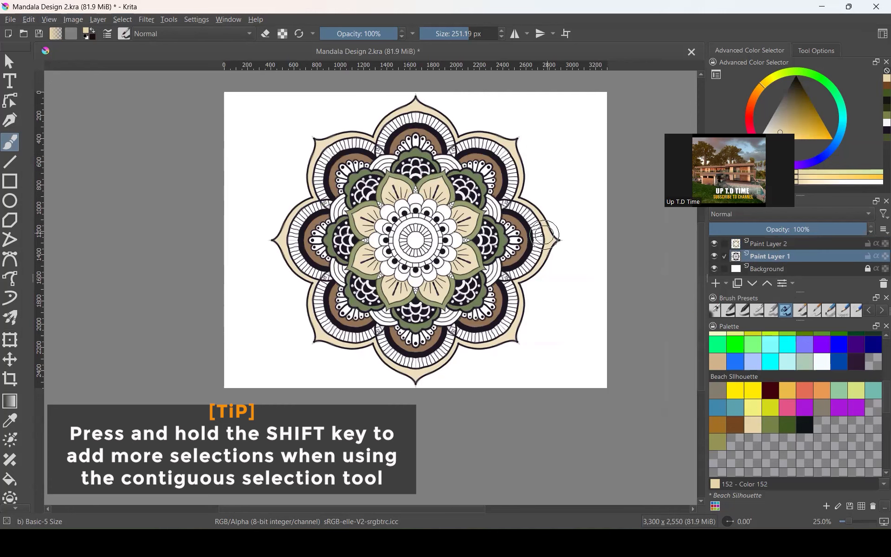
{"action": "scroll", "coordinate": [468, 215], "scroll_direction": "up", "scroll_amount": 1}
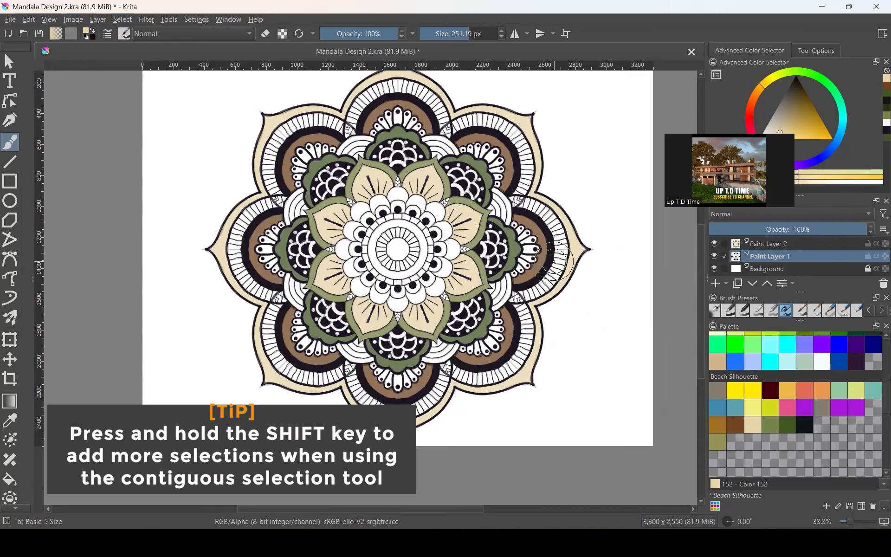
{"action": "scroll", "coordinate": [464, 187], "scroll_direction": "up", "scroll_amount": 4}
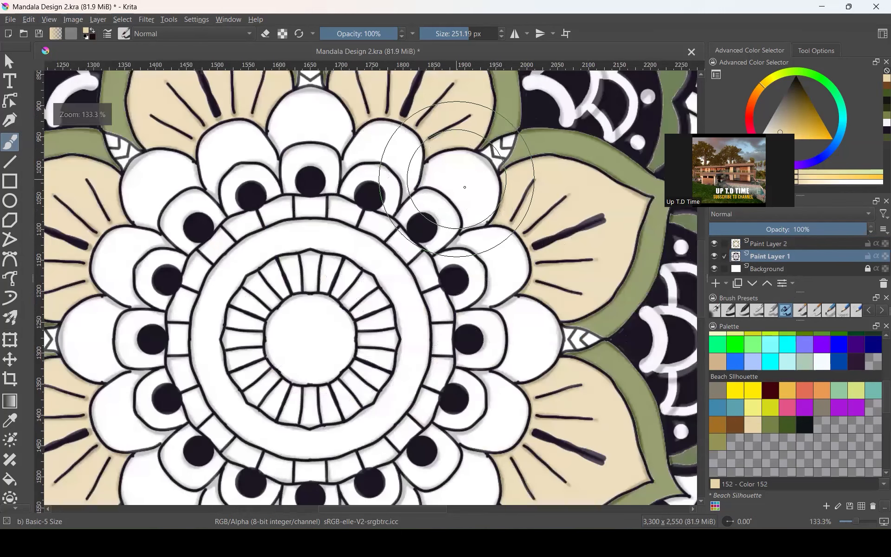
{"action": "scroll", "coordinate": [467, 189], "scroll_direction": "down", "scroll_amount": 1}
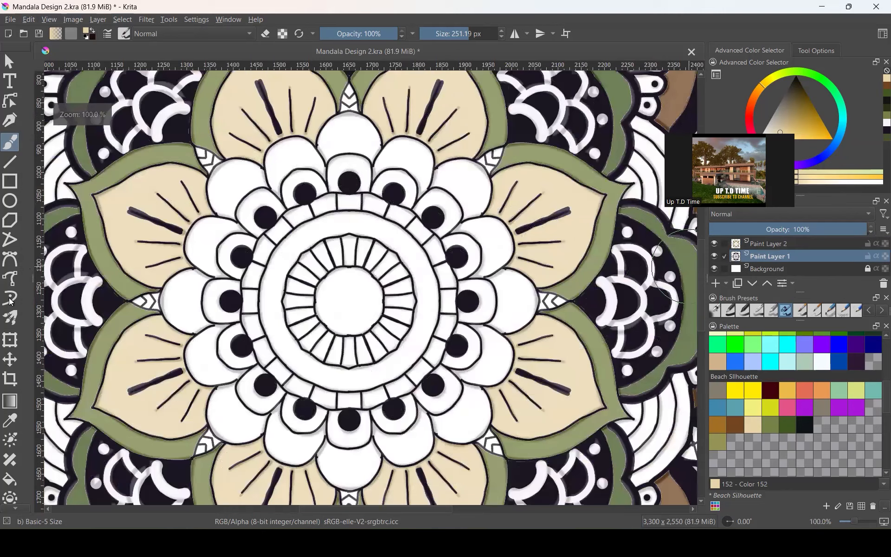
{"action": "scroll", "coordinate": [10, 332], "scroll_direction": "down", "scroll_amount": 5}
{"action": "left_click", "coordinate": [10, 455]}
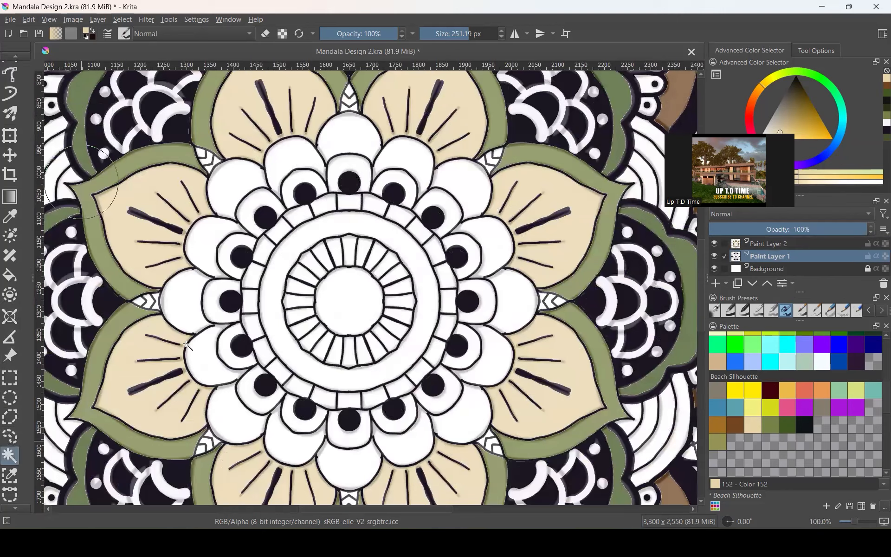
{"action": "left_click", "coordinate": [243, 188]}
{"action": "left_click", "coordinate": [300, 160], "text": "shift"}
{"action": "left_click", "coordinate": [349, 137], "text": "shift"}
{"action": "left_click", "coordinate": [401, 156], "text": "shift"}
{"action": "left_click", "coordinate": [462, 181], "text": "shift"}
{"action": "left_click", "coordinate": [489, 238], "text": "shift"}
{"action": "left_click", "coordinate": [505, 284], "text": "shift"}
{"action": "left_click", "coordinate": [495, 346], "text": "shift"}
{"action": "left_click", "coordinate": [471, 409], "text": "shift"}
{"action": "left_click", "coordinate": [408, 439], "text": "shift"}
{"action": "left_click", "coordinate": [352, 464], "text": "shift"}
{"action": "left_click", "coordinate": [304, 445], "text": "shift"}
{"action": "left_click", "coordinate": [241, 417], "text": "shift"}
{"action": "left_click", "coordinate": [211, 362], "text": "shift"}
{"action": "left_click", "coordinate": [188, 304], "text": "shift"}
{"action": "left_click", "coordinate": [211, 238], "text": "shift"}
- Brush light brown Color 150 over the selected rounded petals on Paint Layer 2 and clear the selection
{"action": "scroll", "coordinate": [249, 199], "scroll_direction": "down", "scroll_amount": 1, "text": "ctrl"}
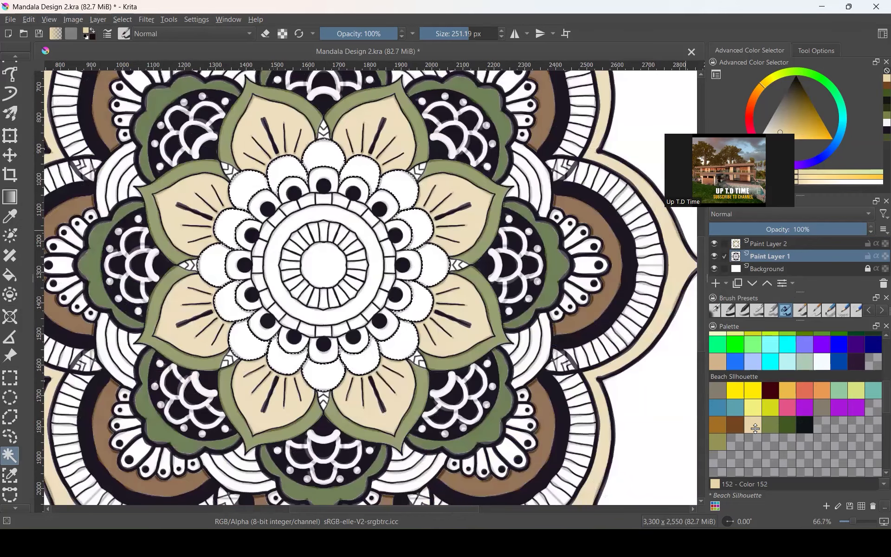
{"action": "scroll", "coordinate": [637, 396], "scroll_direction": "down", "scroll_amount": 1}
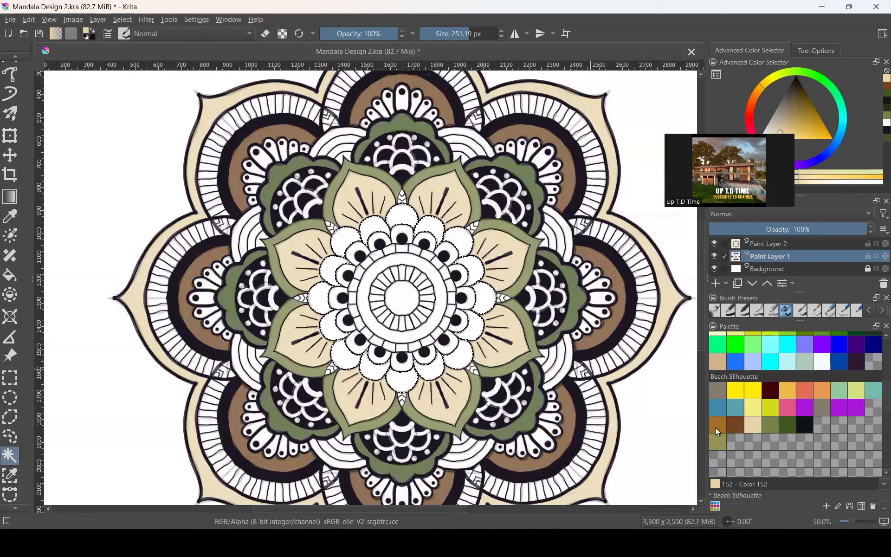
{"action": "left_click", "coordinate": [716, 428]}
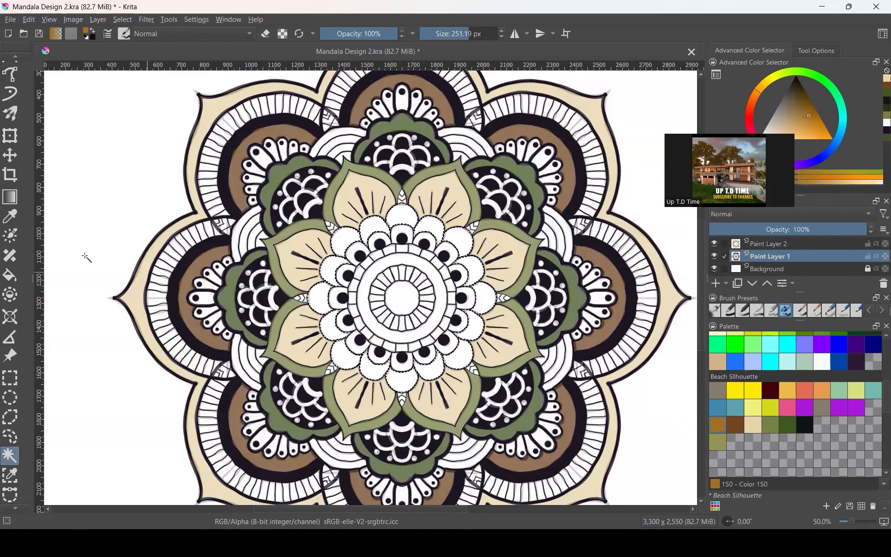
{"action": "scroll", "coordinate": [13, 114], "scroll_direction": "up", "scroll_amount": 3}
{"action": "scroll", "coordinate": [13, 114], "scroll_direction": "up", "scroll_amount": 1}
{"action": "left_click", "coordinate": [10, 85]}
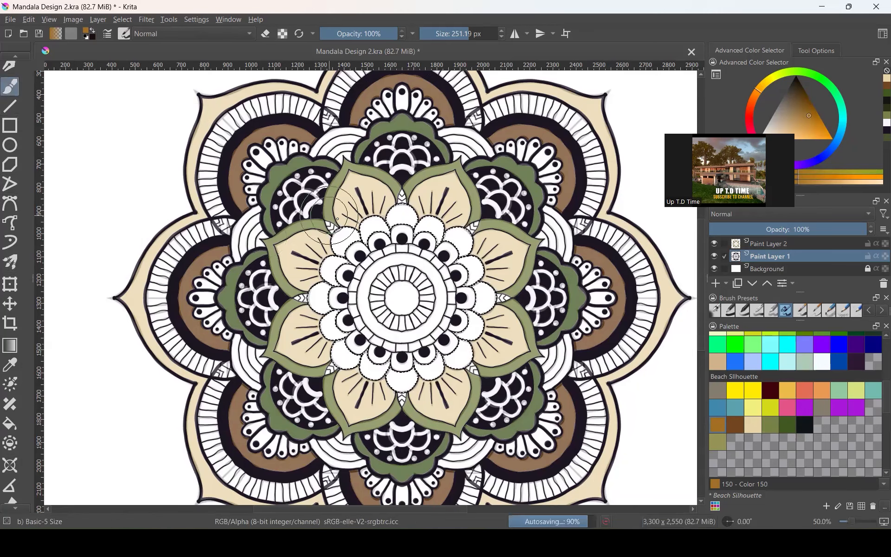
{"action": "left_click", "coordinate": [776, 243]}
{"action": "mouse_move", "coordinate": [344, 248]}
{"action": "left_mouse_down"}
{"action": "mouse_move", "coordinate": [399, 213]}
{"action": "mouse_move", "coordinate": [464, 237]}
{"action": "mouse_move", "coordinate": [469, 286]}
{"action": "mouse_move", "coordinate": [457, 337]}
{"action": "mouse_move", "coordinate": [420, 364]}
{"action": "mouse_move", "coordinate": [353, 368]}
{"action": "mouse_move", "coordinate": [336, 352]}
{"action": "mouse_move", "coordinate": [325, 314]}
{"action": "mouse_move", "coordinate": [359, 242]}
{"action": "left_mouse_up"}
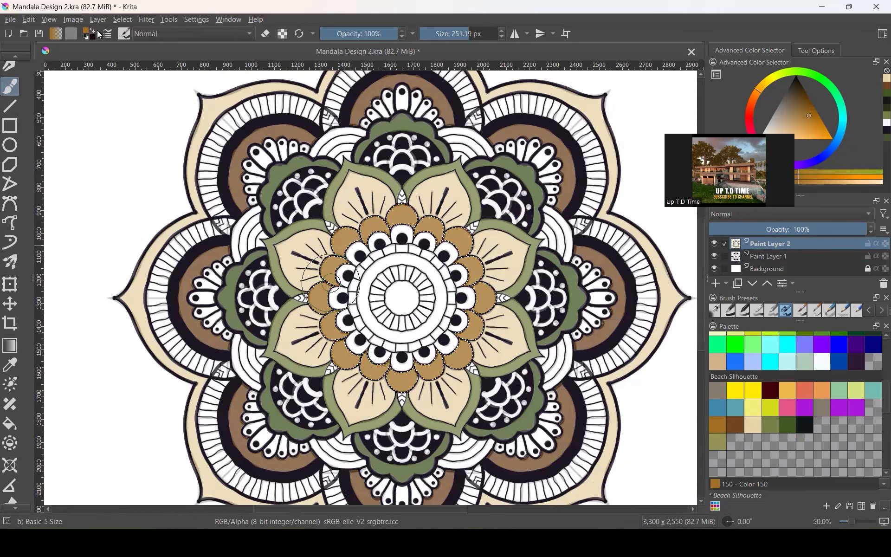
{"action": "left_click", "coordinate": [122, 20]}
{"action": "left_click", "coordinate": [137, 44]}
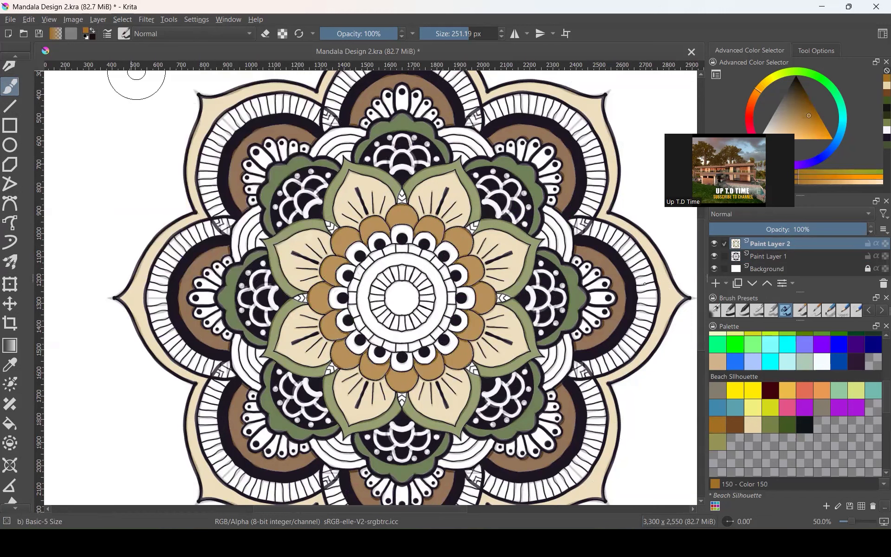
- Select the small white shapes around the black dots of the central ring on Paint Layer 1 with the Contiguous Selection tool
{"action": "left_click", "coordinate": [768, 256]}
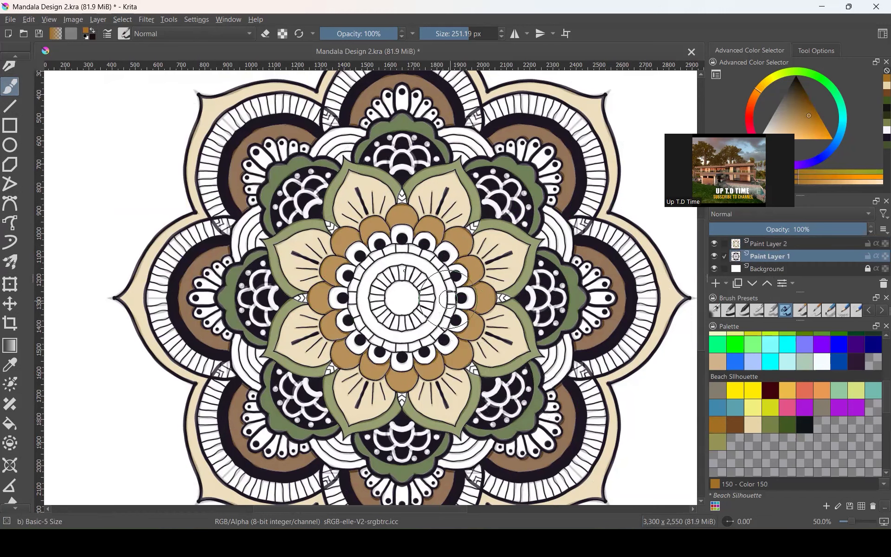
{"action": "scroll", "coordinate": [12, 382], "scroll_direction": "down", "scroll_amount": 5}
{"action": "scroll", "coordinate": [11, 381], "scroll_direction": "down", "scroll_amount": 2}
{"action": "left_click", "coordinate": [10, 402]}
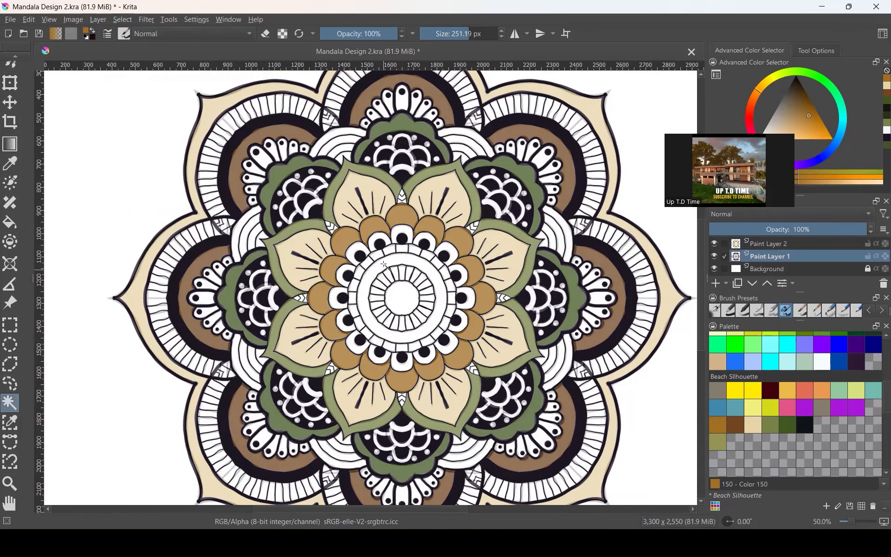
{"action": "scroll", "coordinate": [401, 242], "scroll_direction": "up", "scroll_amount": 1}
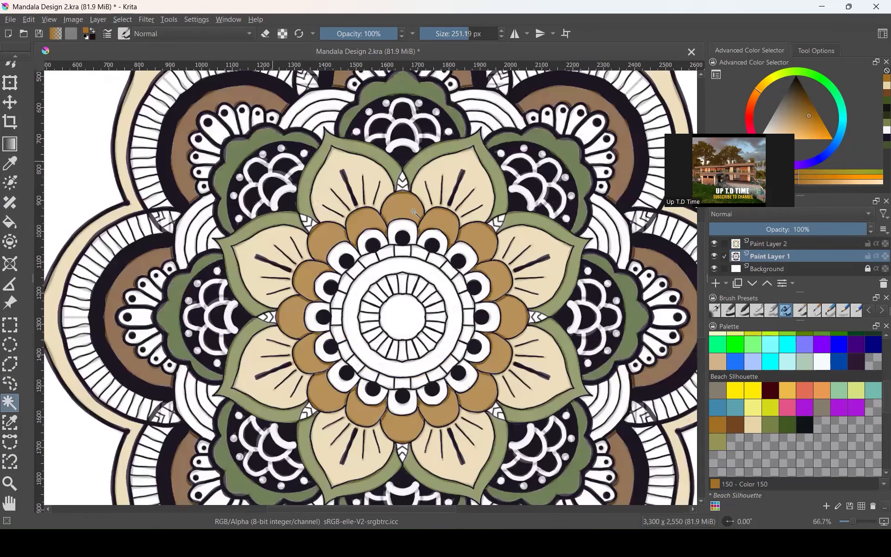
{"action": "scroll", "coordinate": [413, 211], "scroll_direction": "up", "scroll_amount": 2}
{"action": "left_click", "coordinate": [413, 211]}
{"action": "left_click", "coordinate": [464, 229], "text": "shift"}
{"action": "left_click", "coordinate": [534, 259], "text": "shift"}
{"action": "left_click", "coordinate": [556, 310], "text": "shift"}
{"action": "left_click", "coordinate": [577, 378], "text": "shift"}
{"action": "left_click", "coordinate": [573, 448], "text": "shift"}
{"action": "scroll", "coordinate": [538, 290], "scroll_direction": "down", "scroll_amount": 2}
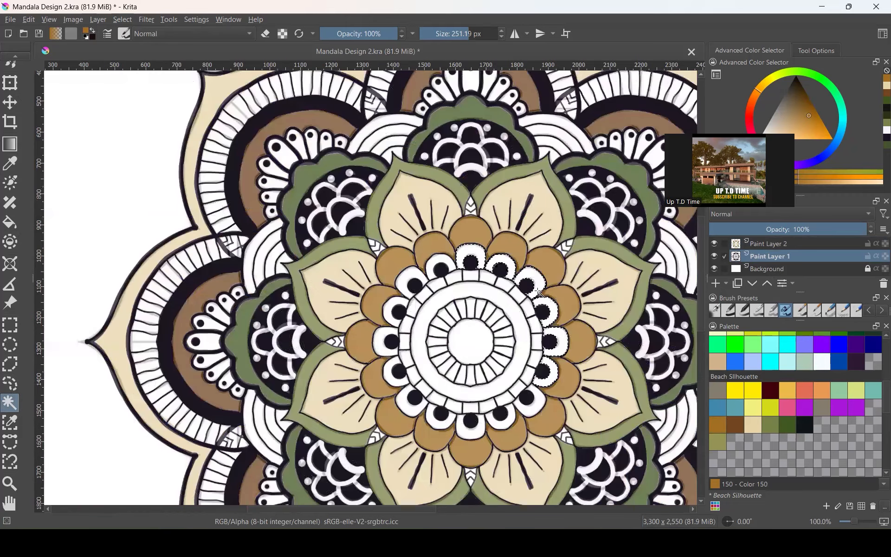
{"action": "scroll", "coordinate": [541, 354], "scroll_direction": "up", "scroll_amount": 1}
{"action": "left_click", "coordinate": [494, 387], "text": "shift"}
{"action": "left_click", "coordinate": [453, 393], "text": "shift"}
{"action": "left_click", "coordinate": [384, 378], "text": "shift"}
{"action": "left_click", "coordinate": [349, 362], "text": "shift"}
{"action": "left_click", "coordinate": [327, 327], "text": "shift"}
{"action": "left_click", "coordinate": [316, 279], "text": "shift"}
{"action": "left_click", "coordinate": [324, 228], "text": "shift"}
{"action": "left_click", "coordinate": [342, 172], "text": "shift"}
{"action": "left_click", "coordinate": [386, 144], "text": "shift"}
- Paint the selected shapes around the black dots with dark green Color 153 on Paint Layer 2
{"action": "scroll", "coordinate": [361, 211], "scroll_direction": "down", "scroll_amount": 1}
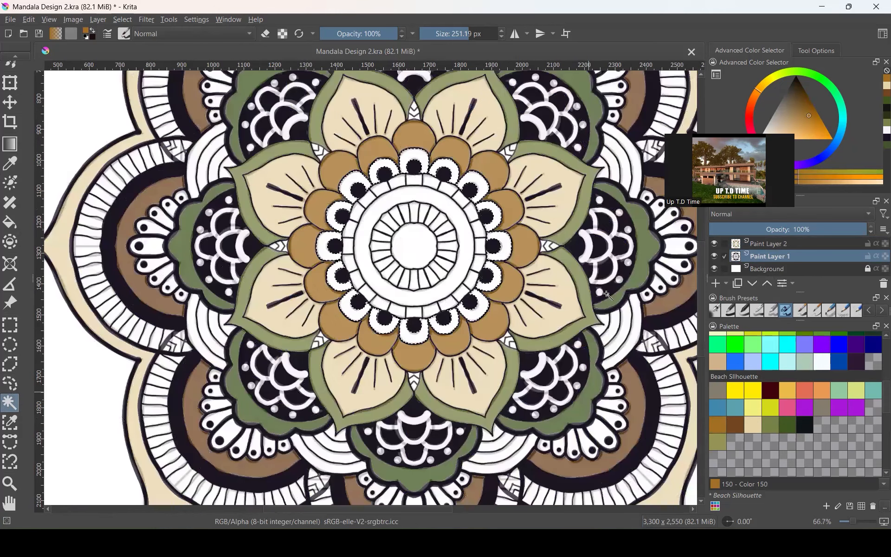
{"action": "key", "text": "minus"}
{"action": "key", "text": "minus"}
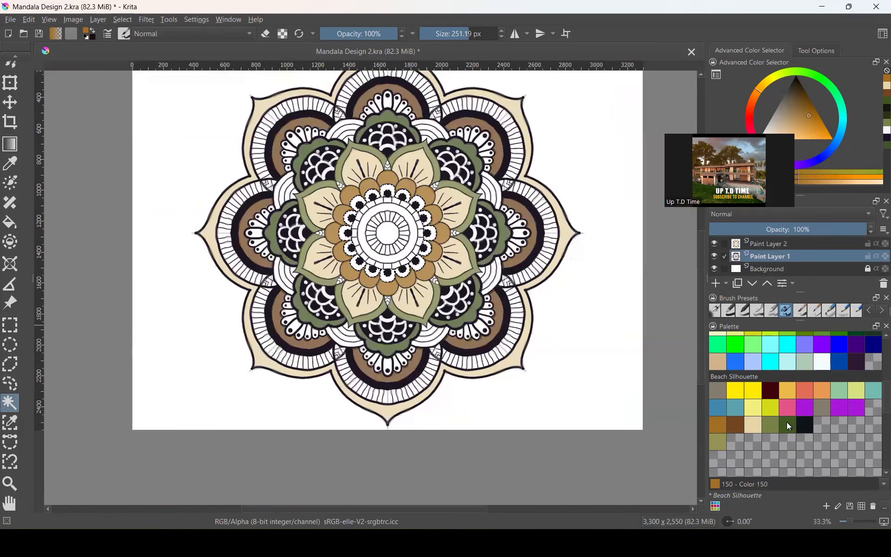
{"action": "left_click", "coordinate": [787, 424]}
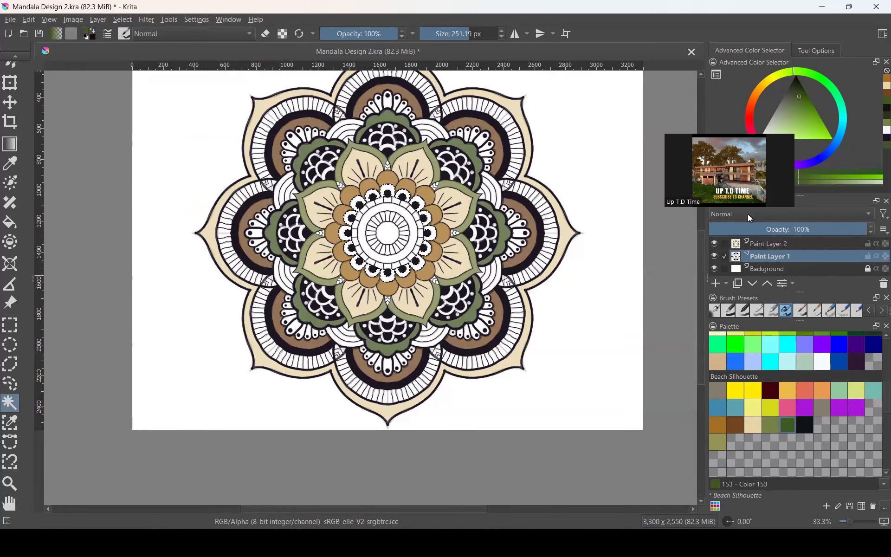
{"action": "left_click", "coordinate": [783, 245]}
{"action": "scroll", "coordinate": [4, 171], "scroll_direction": "up", "scroll_amount": 6}
{"action": "left_click", "coordinate": [11, 104]}
{"action": "mouse_move", "coordinate": [352, 211]}
{"action": "left_mouse_down"}
{"action": "mouse_move", "coordinate": [386, 188]}
{"action": "mouse_move", "coordinate": [418, 195]}
{"action": "mouse_move", "coordinate": [422, 258]}
{"action": "mouse_move", "coordinate": [369, 272]}
{"action": "mouse_move", "coordinate": [346, 207]}
{"action": "mouse_move", "coordinate": [378, 179]}
{"action": "left_mouse_up"}
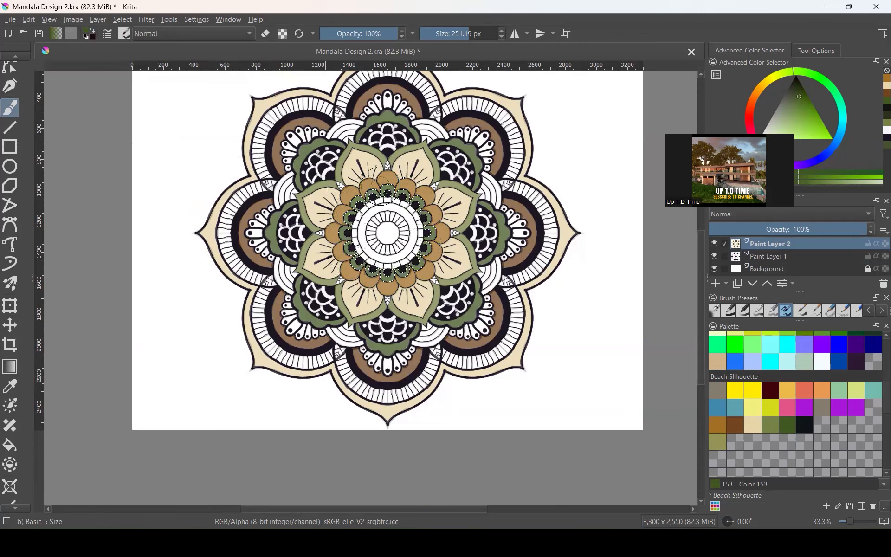
- Clear the selection around the green shapes surrounding the black dots
{"action": "scroll", "coordinate": [375, 197], "scroll_direction": "up", "scroll_amount": 1}
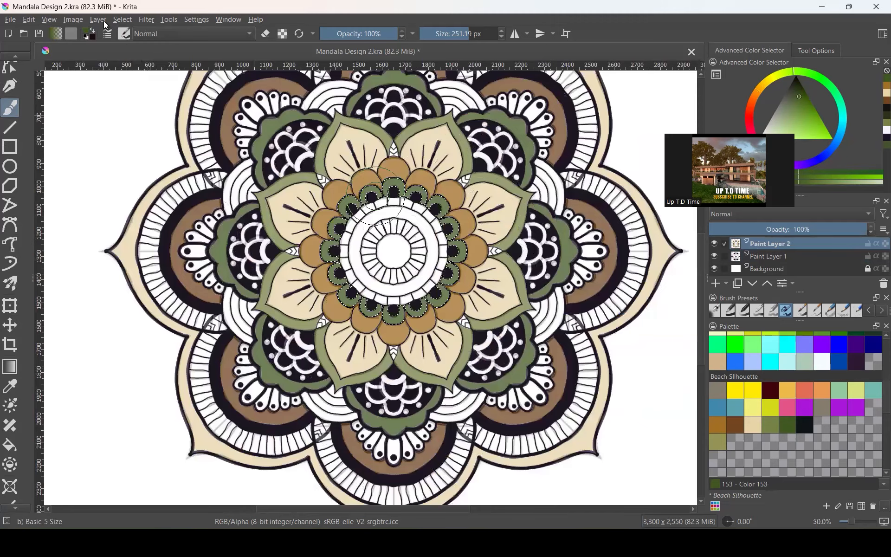
{"action": "left_click", "coordinate": [122, 19]}
{"action": "left_click", "coordinate": [140, 45]}
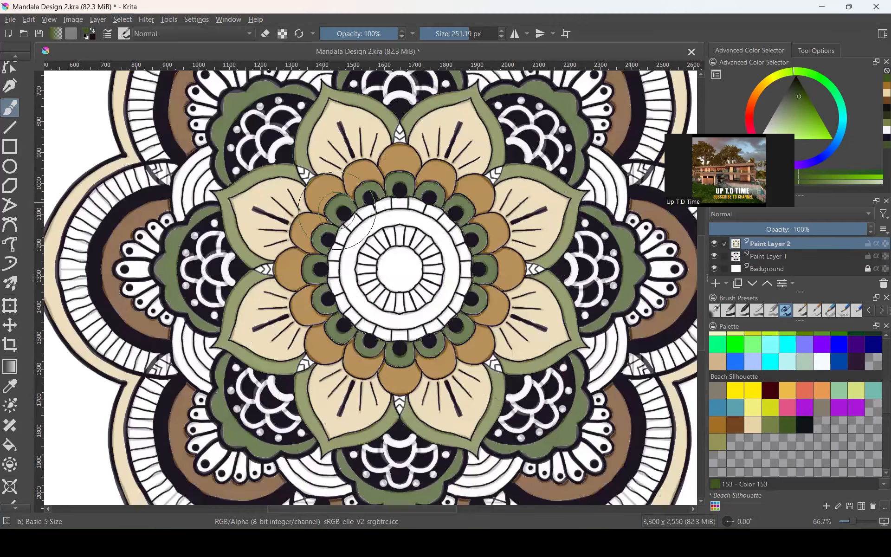
- Select every other white block of the ring inside the black dots on Paint Layer 1 with the Contiguous Selection tool
{"action": "scroll", "coordinate": [337, 228], "scroll_direction": "down", "scroll_amount": 2}
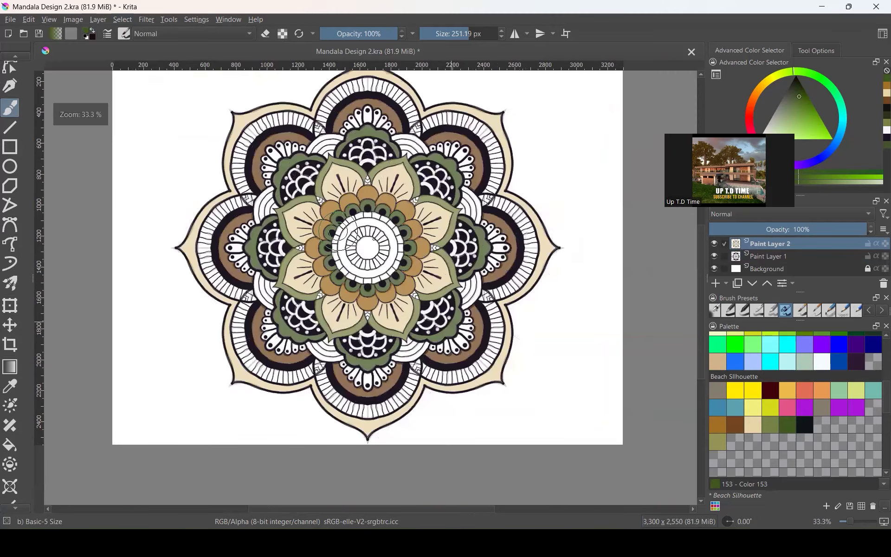
{"action": "scroll", "coordinate": [374, 239], "scroll_direction": "up", "scroll_amount": 1}
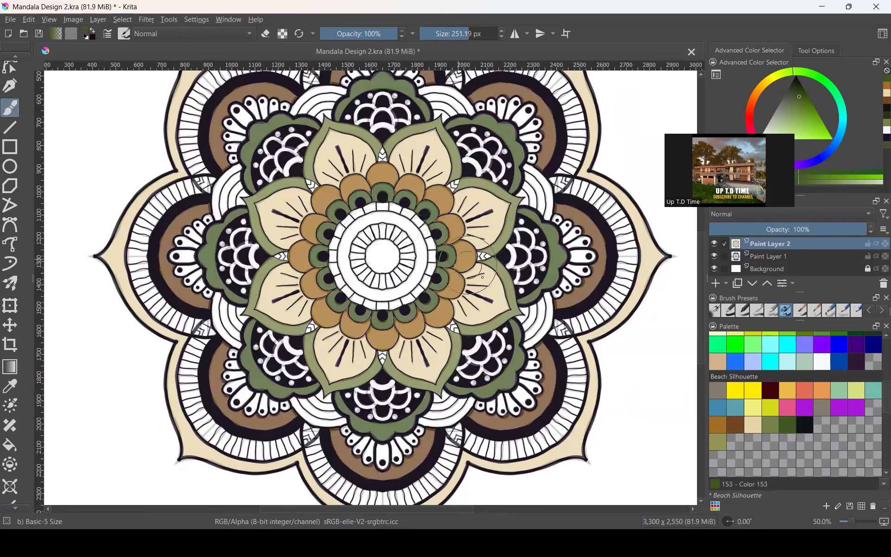
{"action": "scroll", "coordinate": [420, 213], "scroll_direction": "up", "scroll_amount": 1}
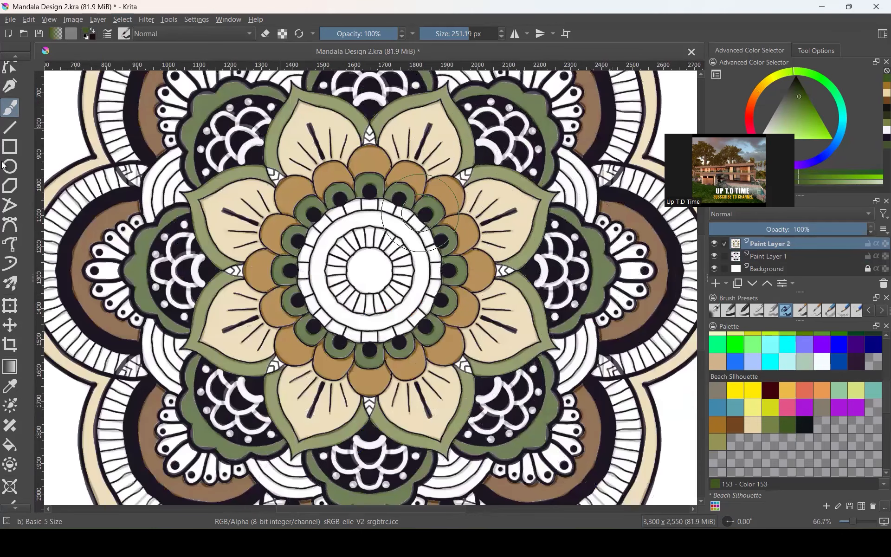
{"action": "scroll", "coordinate": [9, 316], "scroll_direction": "down", "scroll_amount": 4}
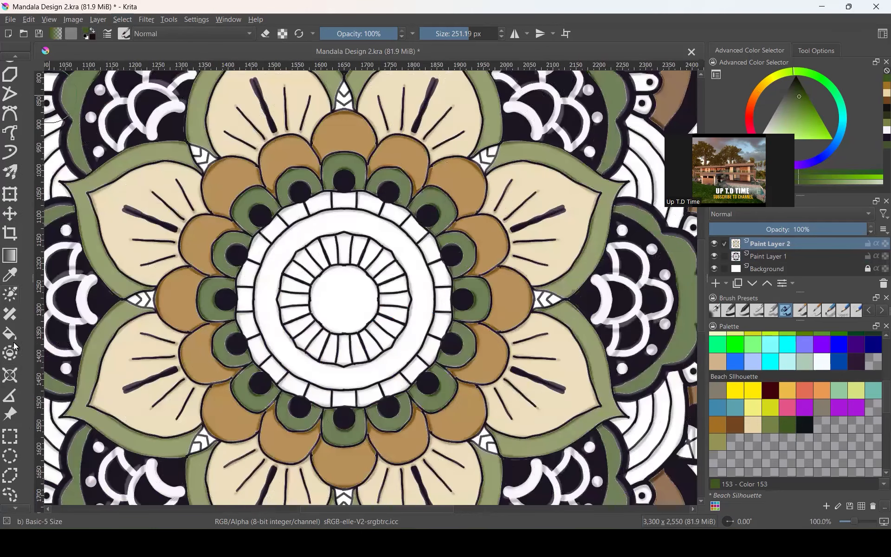
{"action": "scroll", "coordinate": [7, 468], "scroll_direction": "down", "scroll_amount": 1}
{"action": "left_click", "coordinate": [10, 485]}
{"action": "left_click", "coordinate": [322, 204]}
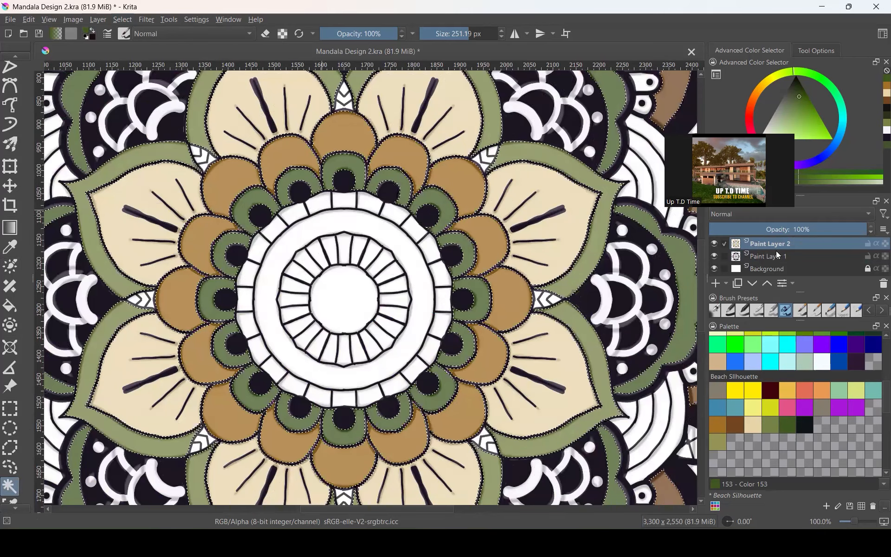
{"action": "key", "text": "Page_Down"}
{"action": "left_click", "coordinate": [421, 219]}
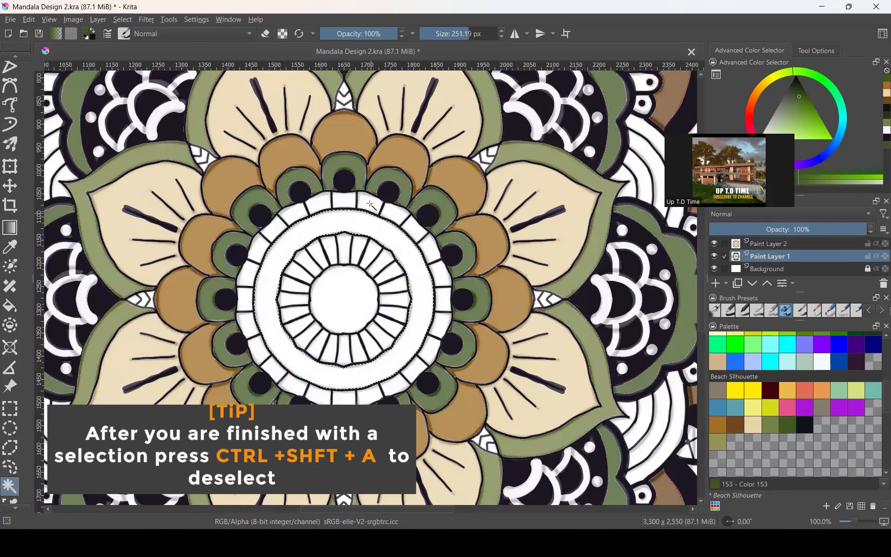
{"action": "key", "text": "ctrl+shift+a"}
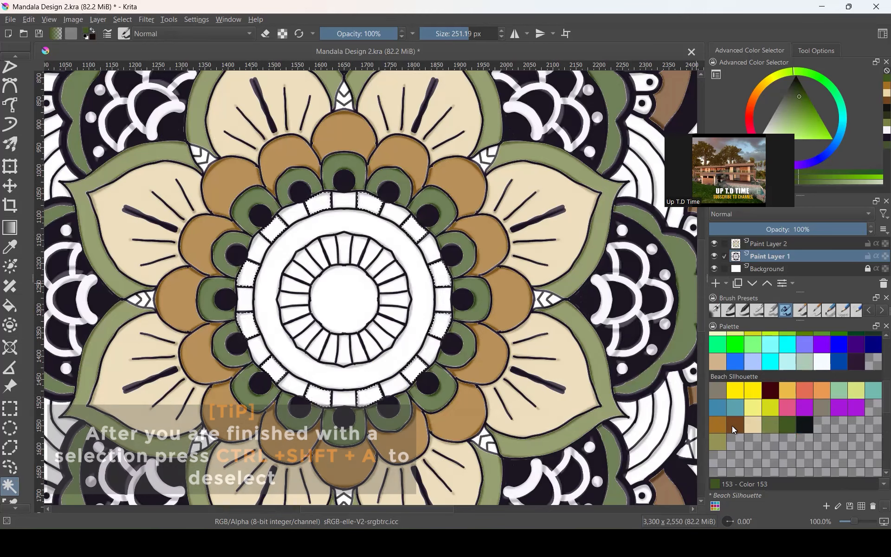
- Brush dark brown Color 154 over the selected ring blocks on Paint Layer 2 and clear the selection
{"action": "scroll", "coordinate": [734, 428], "scroll_direction": "down", "scroll_amount": 3}
{"action": "scroll", "coordinate": [734, 428], "scroll_direction": "up", "scroll_amount": 4}
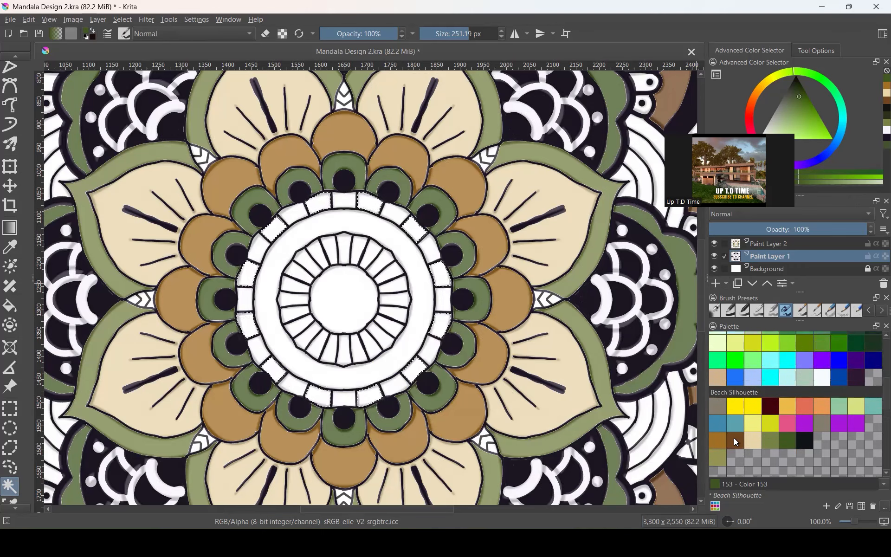
{"action": "left_click", "coordinate": [735, 439]}
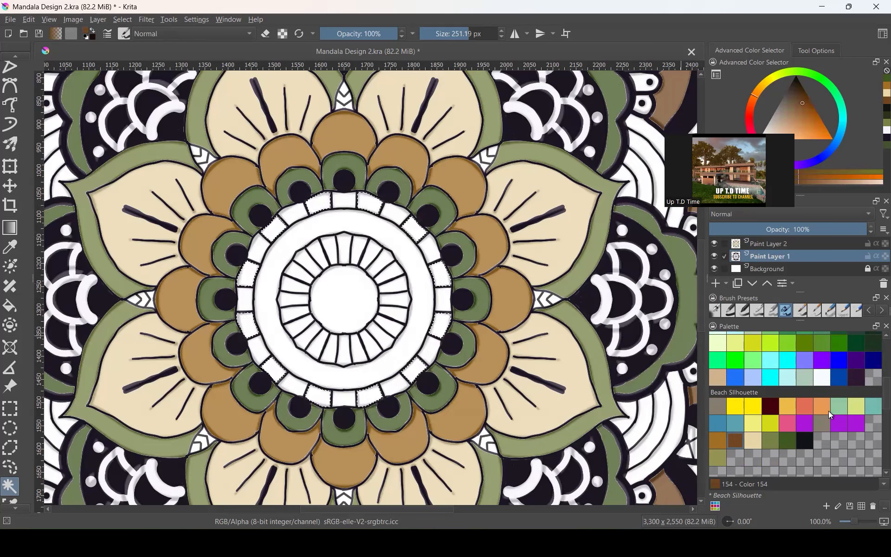
{"action": "left_click", "coordinate": [782, 243]}
{"action": "scroll", "coordinate": [235, 230], "scroll_direction": "up", "scroll_amount": 1}
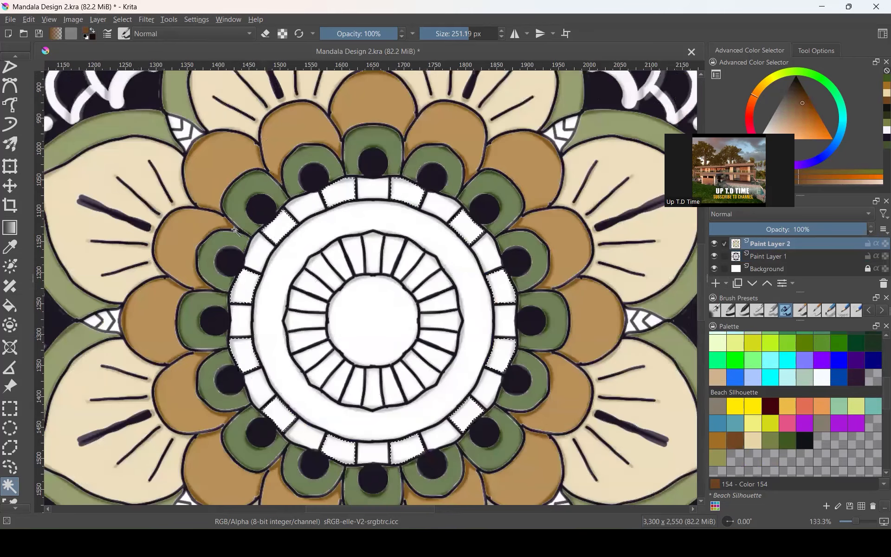
{"action": "scroll", "coordinate": [296, 267], "scroll_direction": "down", "scroll_amount": 3}
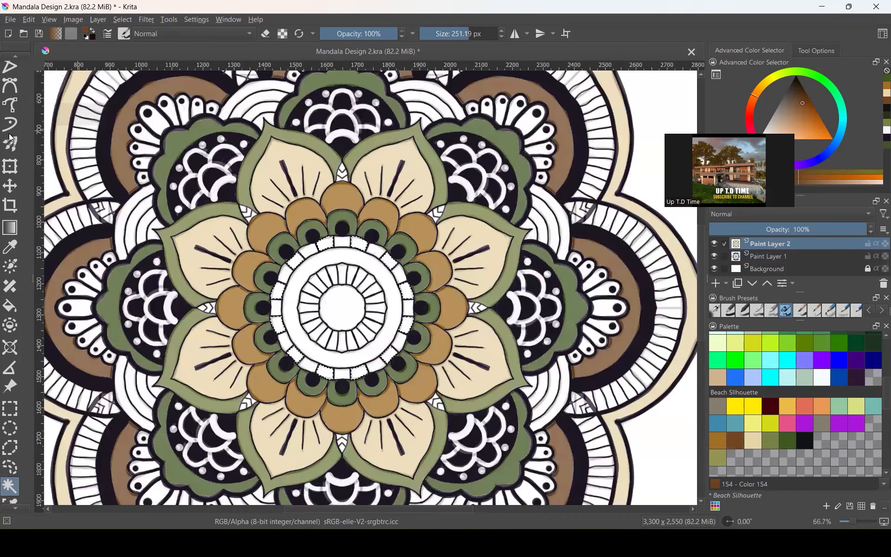
{"action": "scroll", "coordinate": [10, 136], "scroll_direction": "up", "scroll_amount": 4}
{"action": "left_click", "coordinate": [10, 127]}
{"action": "mouse_move", "coordinate": [408, 279]}
{"action": "left_mouse_down"}
{"action": "mouse_move", "coordinate": [394, 353]}
{"action": "mouse_move", "coordinate": [297, 362]}
{"action": "mouse_move", "coordinate": [279, 269]}
{"action": "mouse_move", "coordinate": [388, 237]}
{"action": "left_mouse_up"}
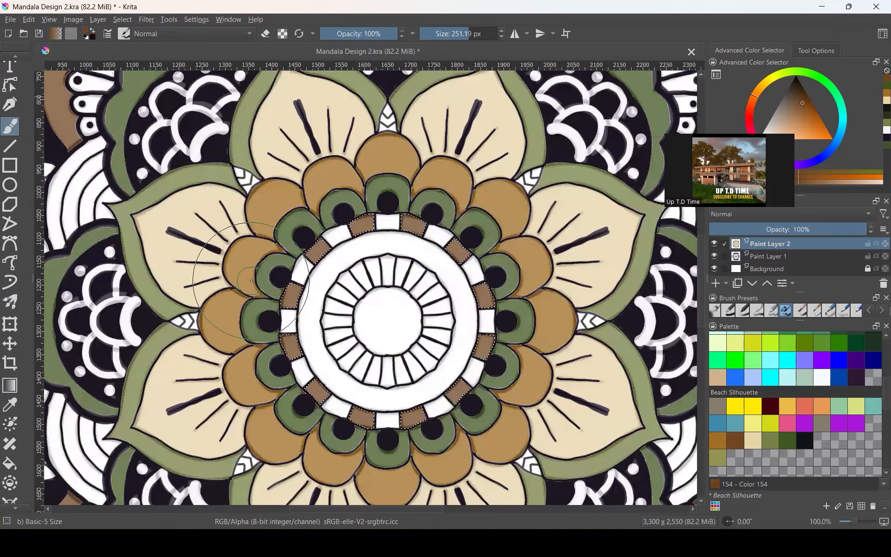
{"action": "scroll", "coordinate": [249, 274], "scroll_direction": "up", "scroll_amount": 1}
{"action": "left_click", "coordinate": [122, 20]}
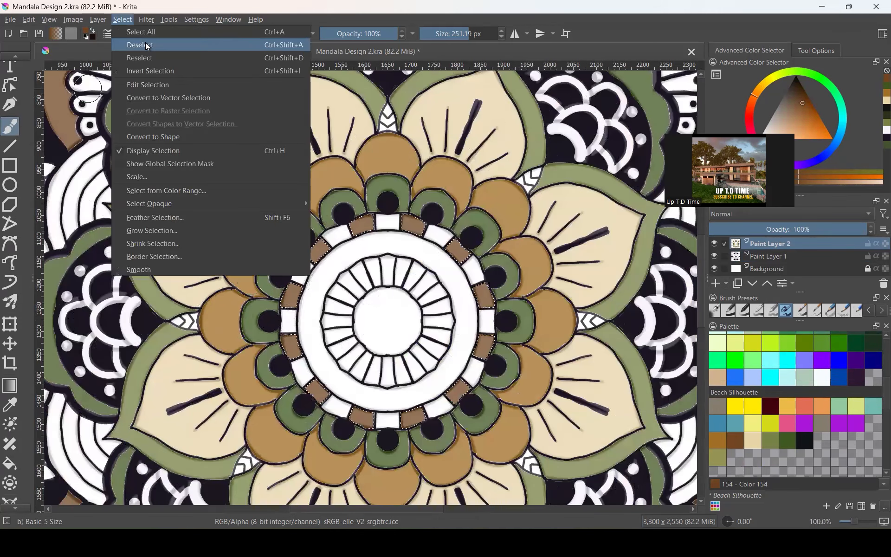
{"action": "left_click", "coordinate": [146, 34]}
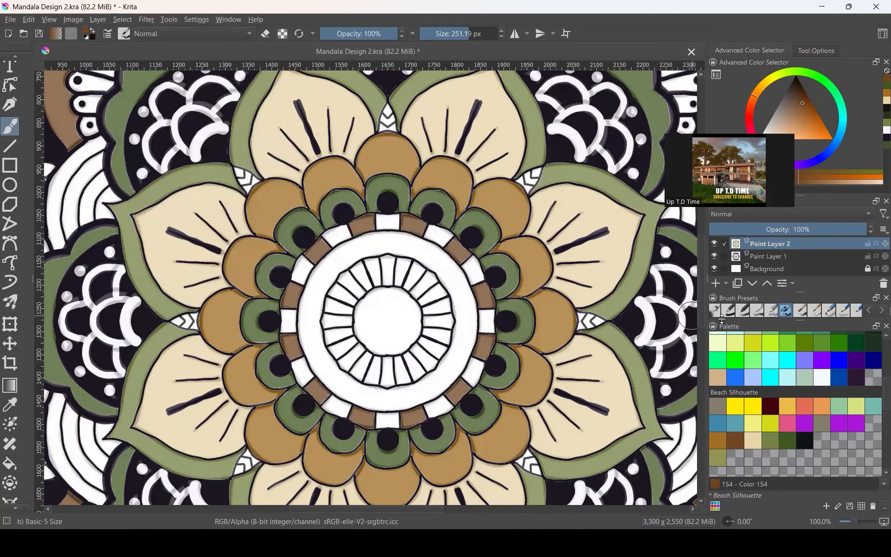
- Hide and show Paint Layer 1 and Paint Layer 2 in turn to compare the line art with the coloring
{"action": "left_click", "coordinate": [715, 257]}
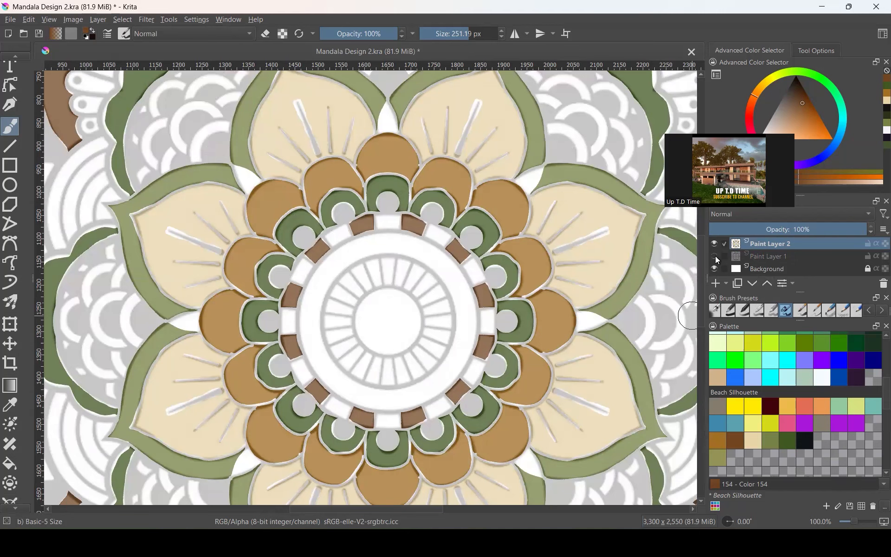
{"action": "left_click", "coordinate": [715, 257]}
{"action": "left_click", "coordinate": [715, 244]}
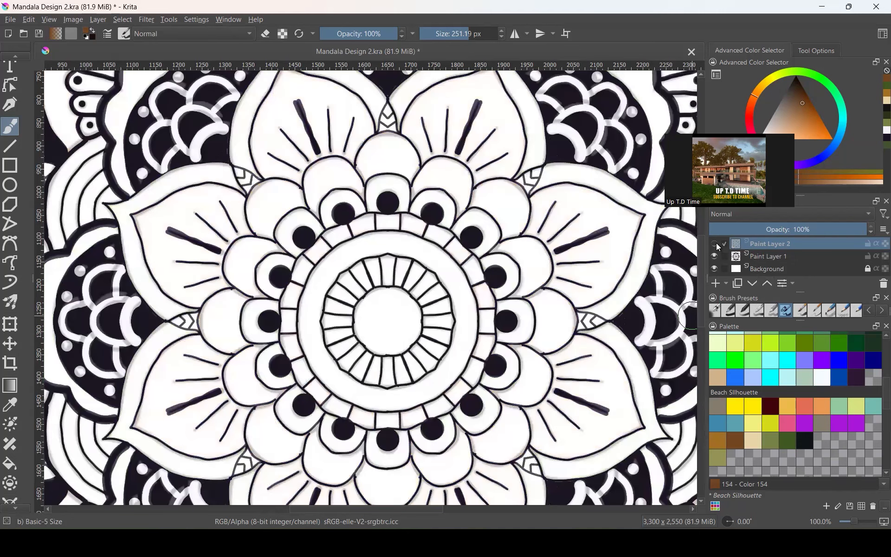
{"action": "left_click", "coordinate": [716, 243]}
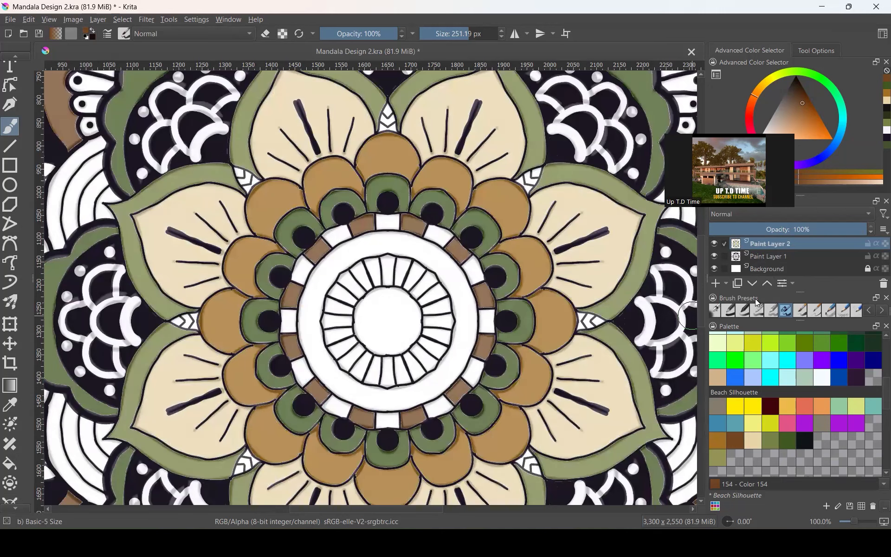
- Select the remaining white blocks between the brown ones on Paint Layer 1 with the Contiguous Selection tool
{"action": "left_click", "coordinate": [767, 256]}
{"action": "scroll", "coordinate": [9, 357], "scroll_direction": "down", "scroll_amount": 5}
{"action": "left_click", "coordinate": [9, 421]}
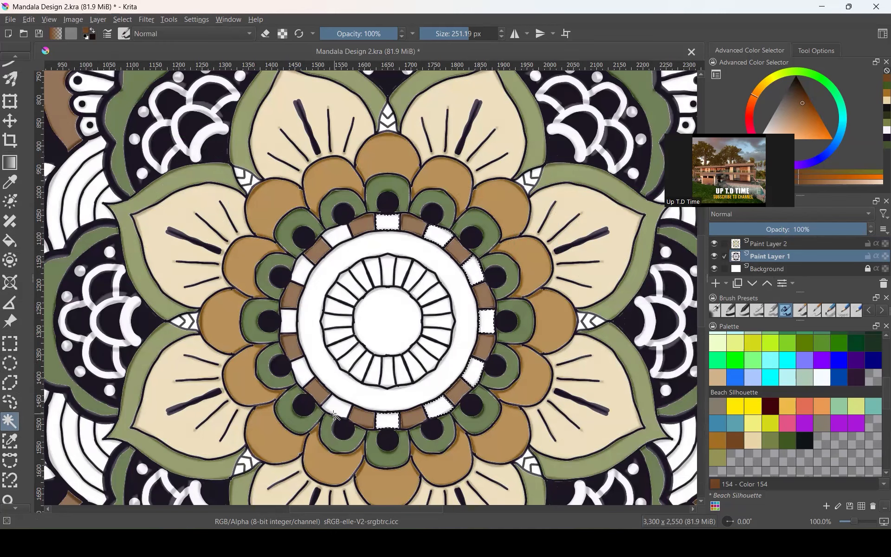
{"action": "left_click", "coordinate": [290, 327]}
- Brush olive green Color 154 over the selected blocks on Paint Layer 2 and clear the selection
{"action": "left_click", "coordinate": [775, 442]}
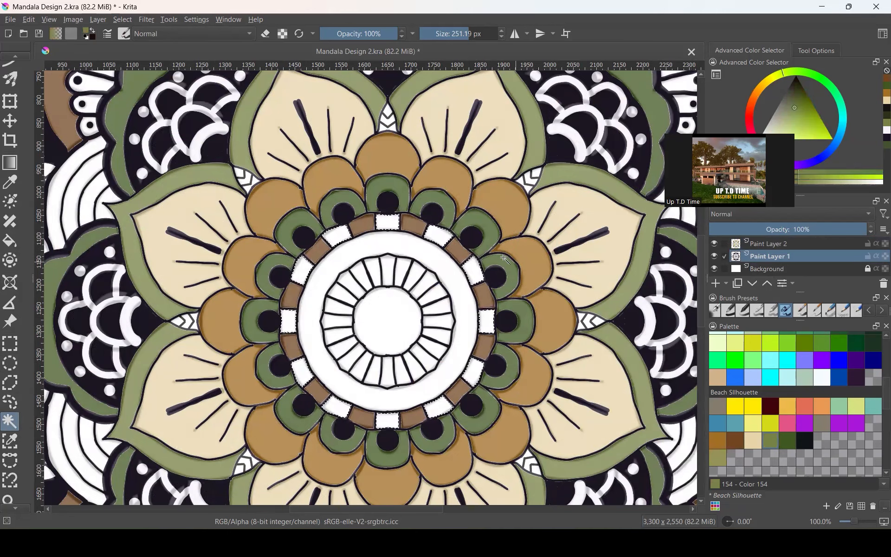
{"action": "scroll", "coordinate": [15, 118], "scroll_direction": "up", "scroll_amount": 5}
{"action": "left_click", "coordinate": [10, 141]}
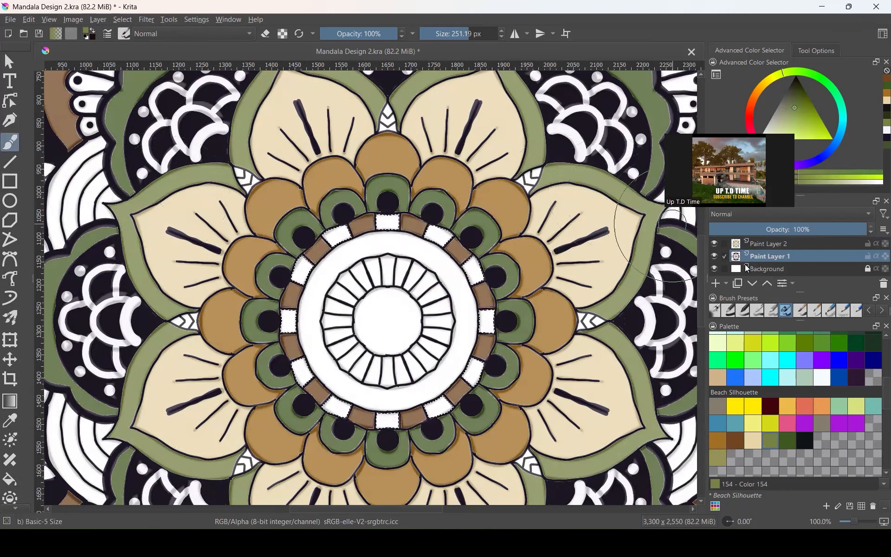
{"action": "left_click", "coordinate": [770, 244]}
{"action": "mouse_move", "coordinate": [343, 255]}
{"action": "left_mouse_down"}
{"action": "mouse_move", "coordinate": [373, 233]}
{"action": "mouse_move", "coordinate": [416, 227]}
{"action": "mouse_move", "coordinate": [469, 246]}
{"action": "mouse_move", "coordinate": [475, 304]}
{"action": "mouse_move", "coordinate": [464, 363]}
{"action": "mouse_move", "coordinate": [404, 406]}
{"action": "mouse_move", "coordinate": [295, 392]}
{"action": "left_mouse_up"}
{"action": "left_click_drag", "start_coordinate": [403, 407], "coordinate": [320, 343]}
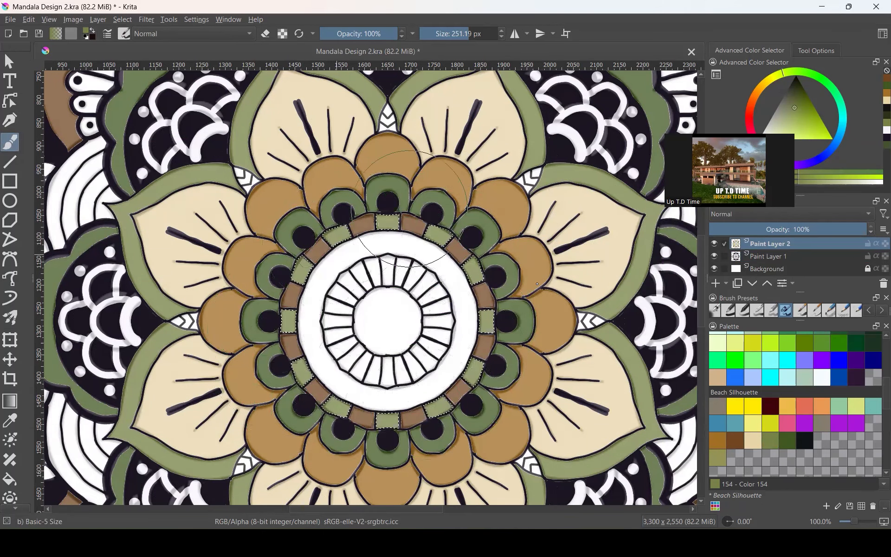
{"action": "scroll", "coordinate": [369, 316], "scroll_direction": "down", "scroll_amount": 1}
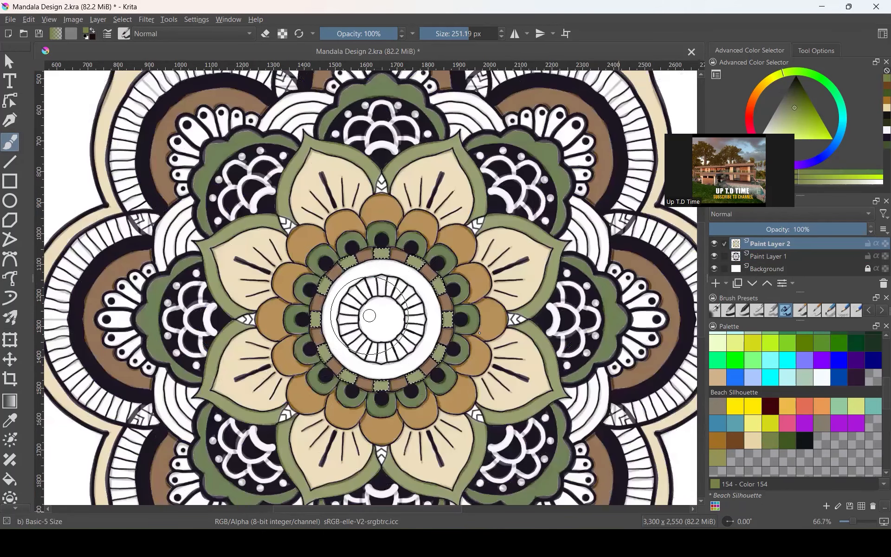
{"action": "scroll", "coordinate": [369, 315], "scroll_direction": "up", "scroll_amount": 2}
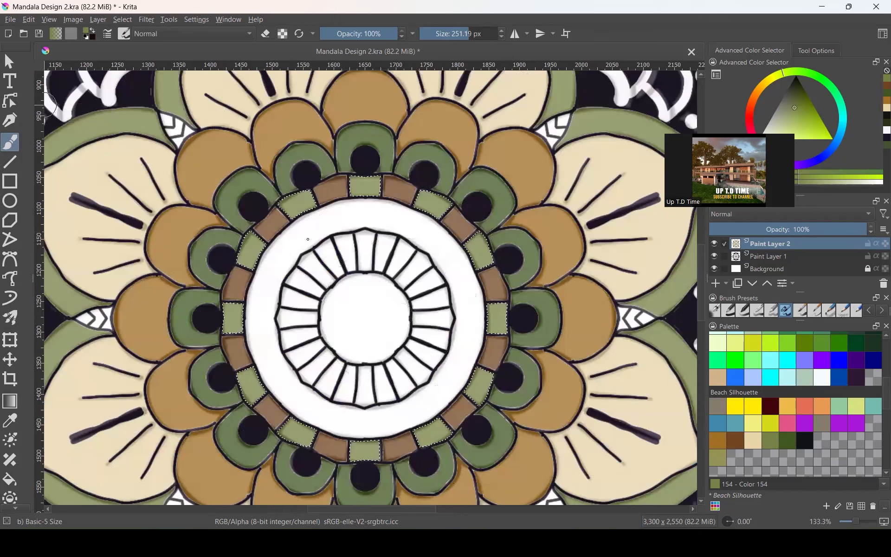
{"action": "scroll", "coordinate": [180, 215], "scroll_direction": "up", "scroll_amount": 1}
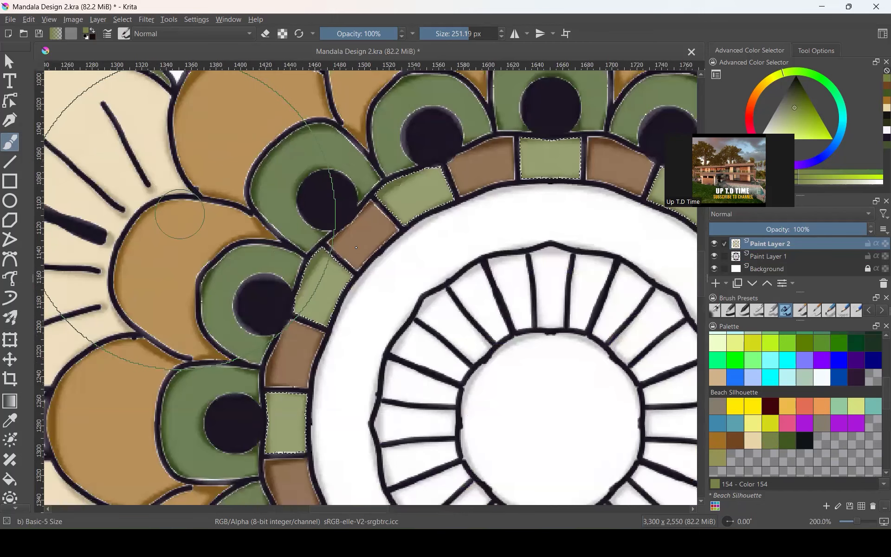
{"action": "scroll", "coordinate": [356, 248], "scroll_direction": "down", "scroll_amount": 1}
{"action": "left_click", "coordinate": [766, 257]}
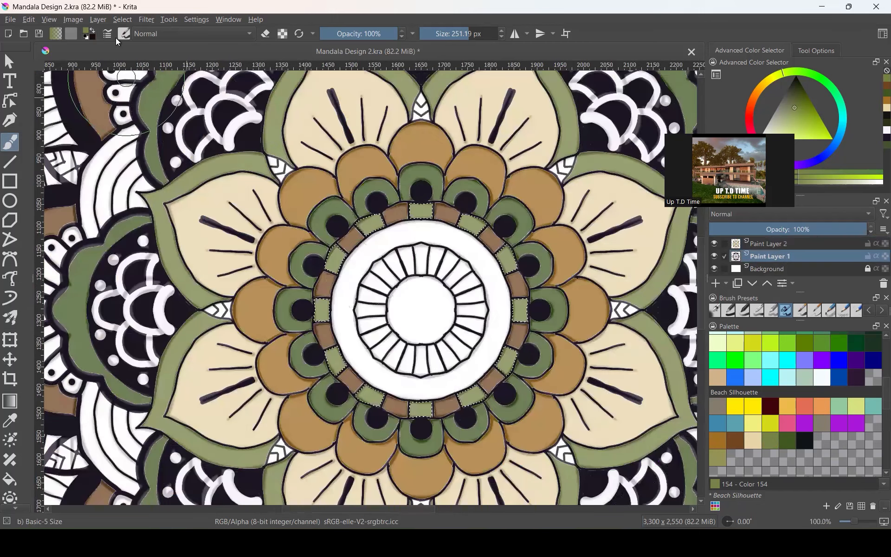
{"action": "left_click", "coordinate": [123, 20]}
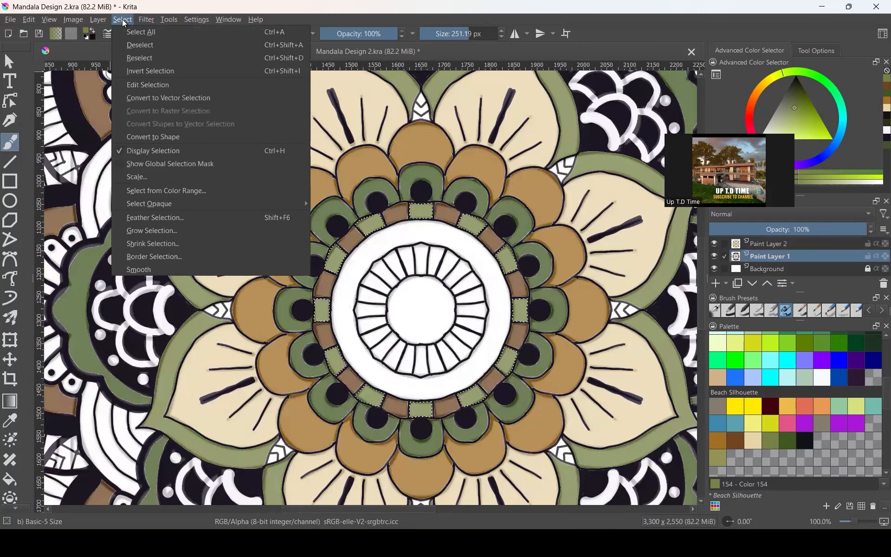
{"action": "left_click", "coordinate": [137, 45]}
- Select the plain white ring inside the brown and green blocks on Paint Layer 1 with the Contiguous Selection tool
{"action": "scroll", "coordinate": [16, 367], "scroll_direction": "down", "scroll_amount": 4}
{"action": "scroll", "coordinate": [12, 436], "scroll_direction": "down", "scroll_amount": 3}
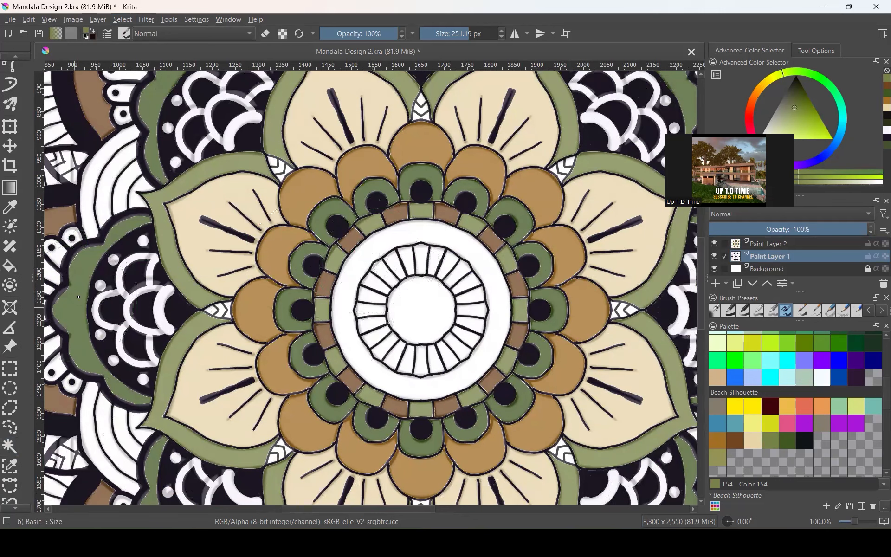
{"action": "left_click", "coordinate": [11, 446]}
{"action": "left_click", "coordinate": [424, 235]}
{"action": "scroll", "coordinate": [431, 248], "scroll_direction": "down", "scroll_amount": 1}
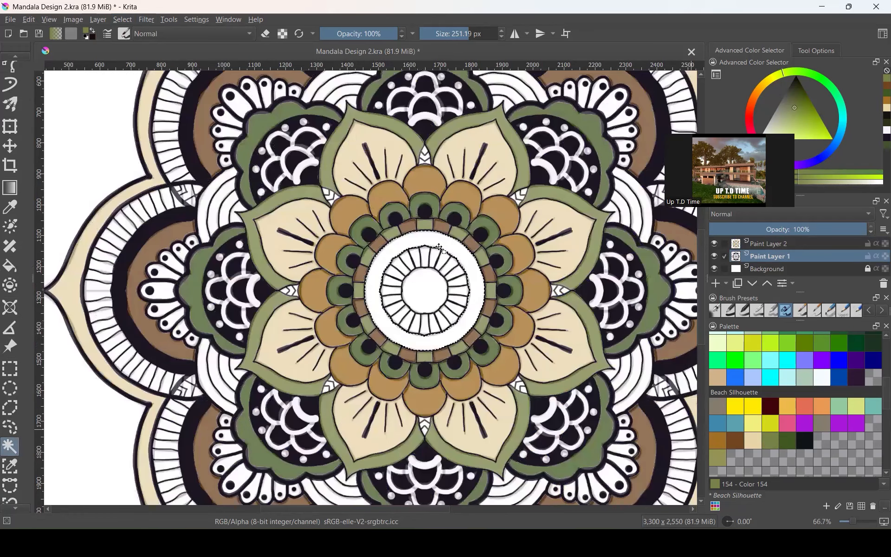
- Paint the selected white ring with beige Color 152 on Paint Layer 2 using the brush
{"action": "left_click", "coordinate": [752, 441]}
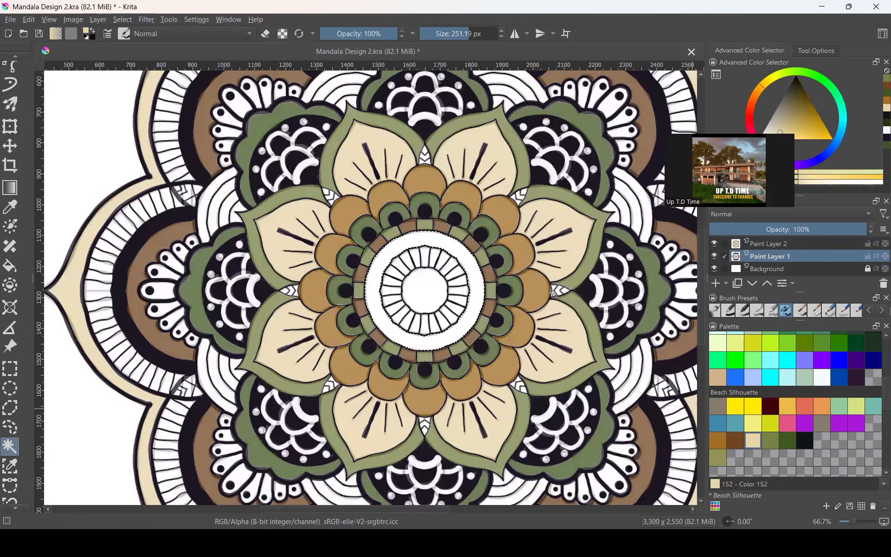
{"action": "scroll", "coordinate": [15, 148], "scroll_direction": "up", "scroll_amount": 5}
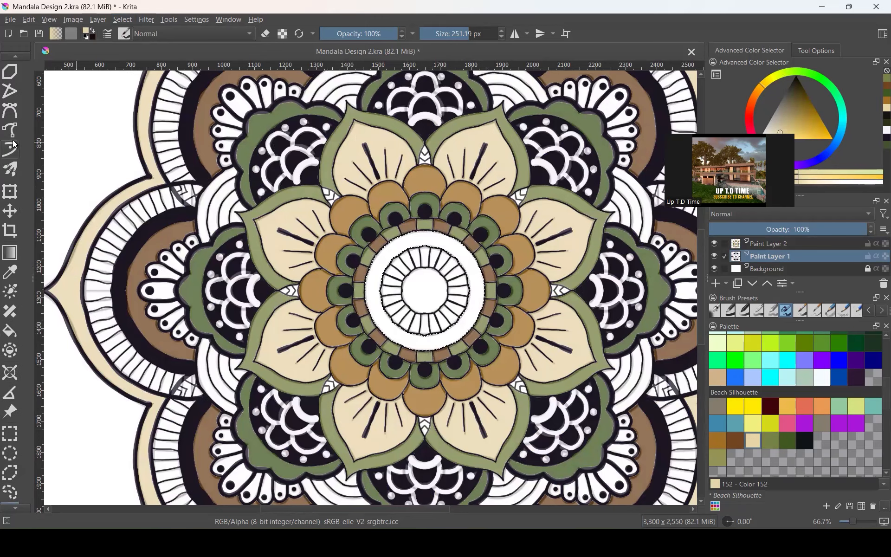
{"action": "left_click", "coordinate": [10, 142]}
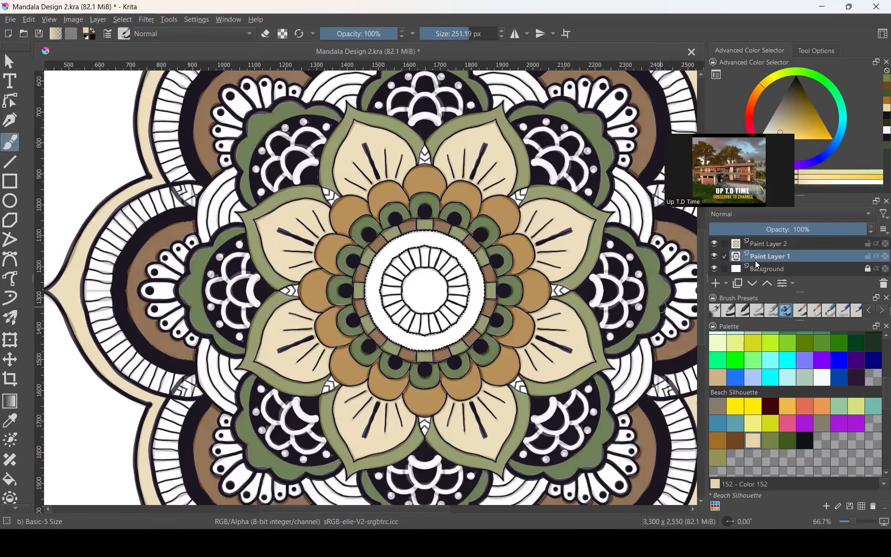
{"action": "left_click", "coordinate": [765, 245]}
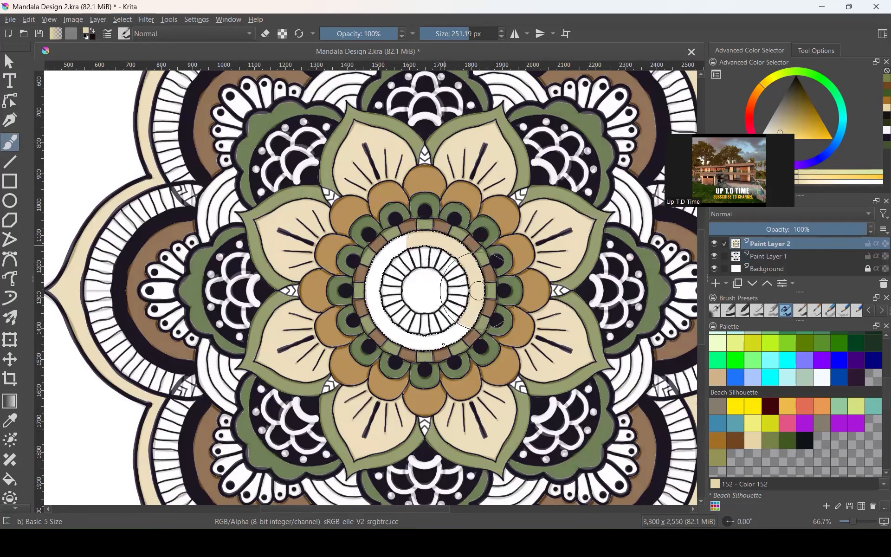
{"action": "mouse_move", "coordinate": [374, 334]}
{"action": "left_mouse_down"}
{"action": "mouse_move", "coordinate": [369, 246]}
{"action": "mouse_move", "coordinate": [438, 224]}
{"action": "mouse_move", "coordinate": [486, 251]}
{"action": "left_mouse_up"}
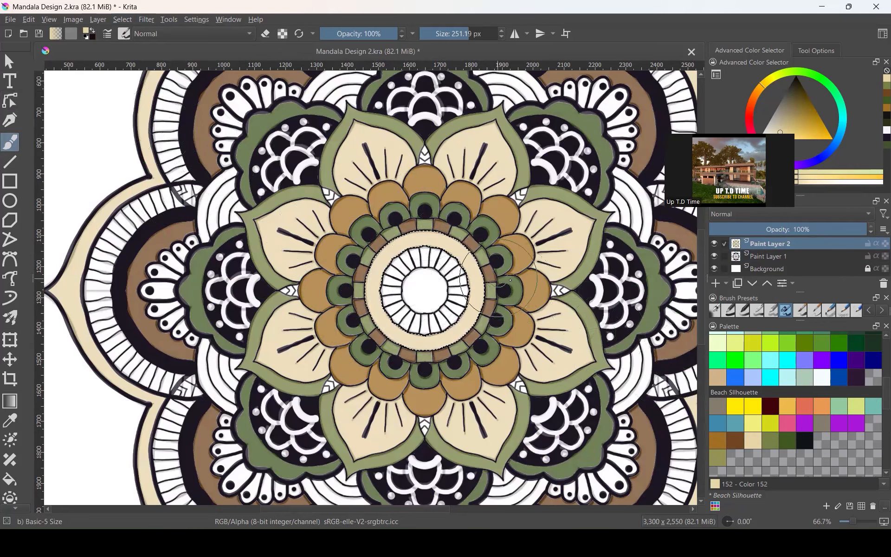
- Clear the selection around the beige ring
{"action": "scroll", "coordinate": [764, 389], "scroll_direction": "up", "scroll_amount": 2}
{"action": "scroll", "coordinate": [764, 389], "scroll_direction": "up", "scroll_amount": 5}
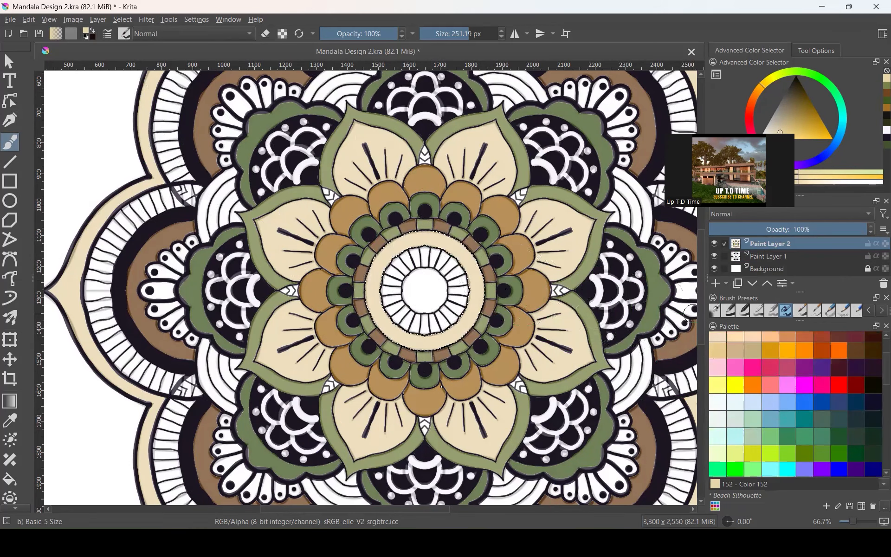
{"action": "left_click", "coordinate": [122, 19]}
{"action": "left_click", "coordinate": [137, 41]}
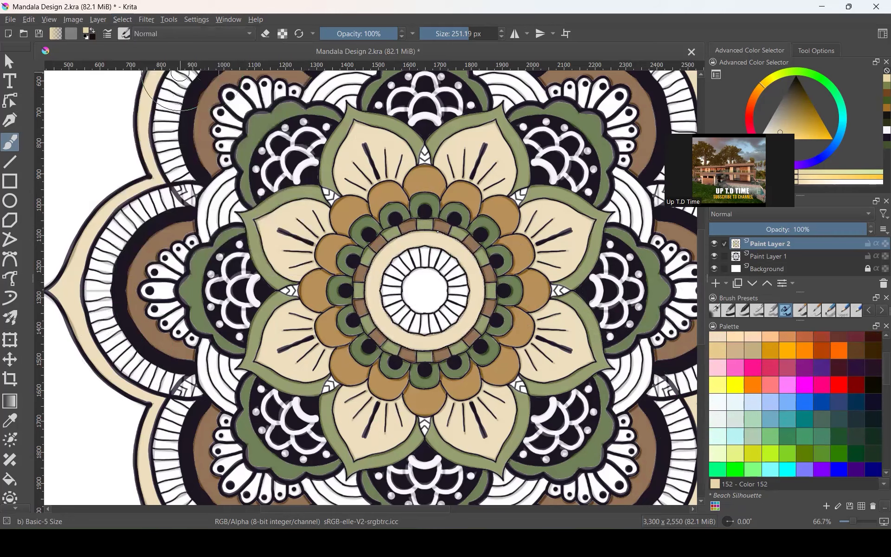
- Select the white circle at the mandala's center on Paint Layer 1 with the Contiguous Selection tool
{"action": "left_click", "coordinate": [769, 258]}
{"action": "scroll", "coordinate": [427, 290], "scroll_direction": "up", "scroll_amount": 1}
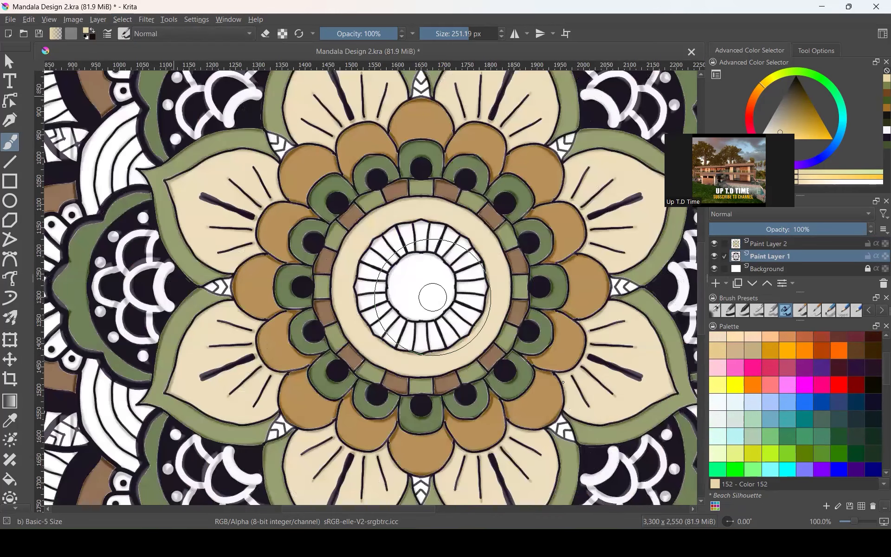
{"action": "scroll", "coordinate": [731, 380], "scroll_direction": "up", "scroll_amount": 2}
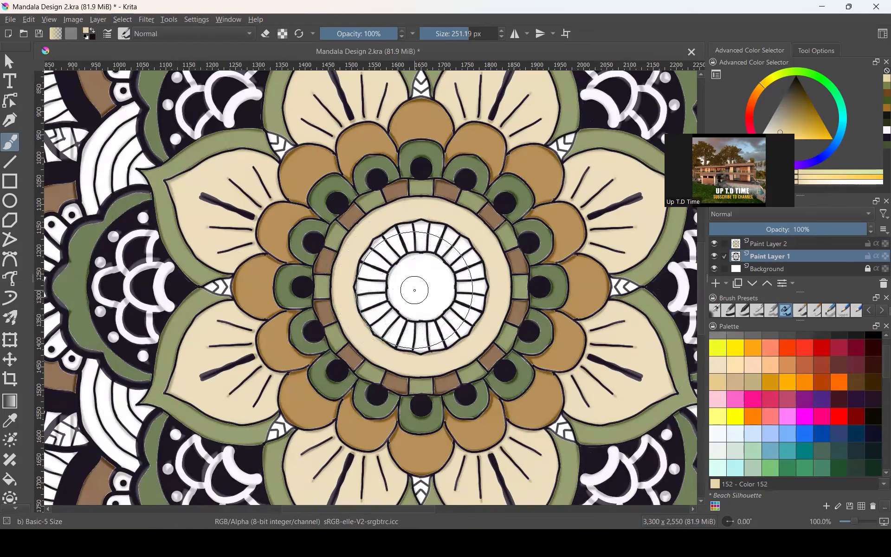
{"action": "scroll", "coordinate": [413, 292], "scroll_direction": "down", "scroll_amount": 1}
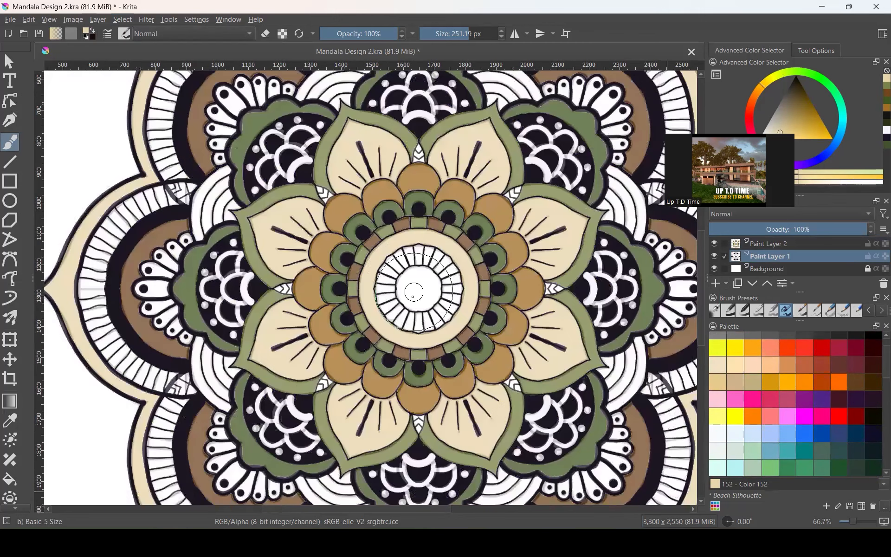
{"action": "scroll", "coordinate": [413, 291], "scroll_direction": "down", "scroll_amount": 1}
{"action": "scroll", "coordinate": [413, 297], "scroll_direction": "up", "scroll_amount": 2}
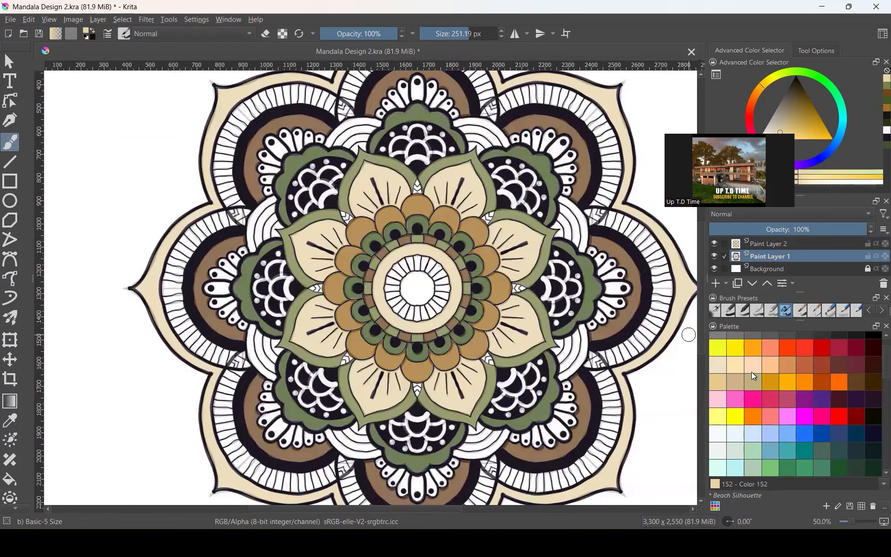
{"action": "scroll", "coordinate": [751, 372], "scroll_direction": "down", "scroll_amount": 3}
{"action": "scroll", "coordinate": [18, 399], "scroll_direction": "down", "scroll_amount": 3}
{"action": "scroll", "coordinate": [17, 411], "scroll_direction": "down", "scroll_amount": 3}
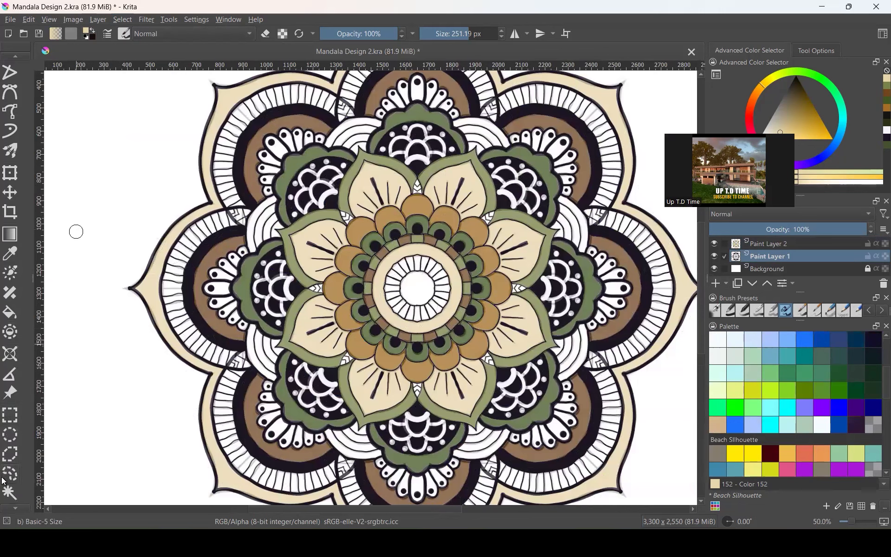
{"action": "left_click", "coordinate": [9, 492]}
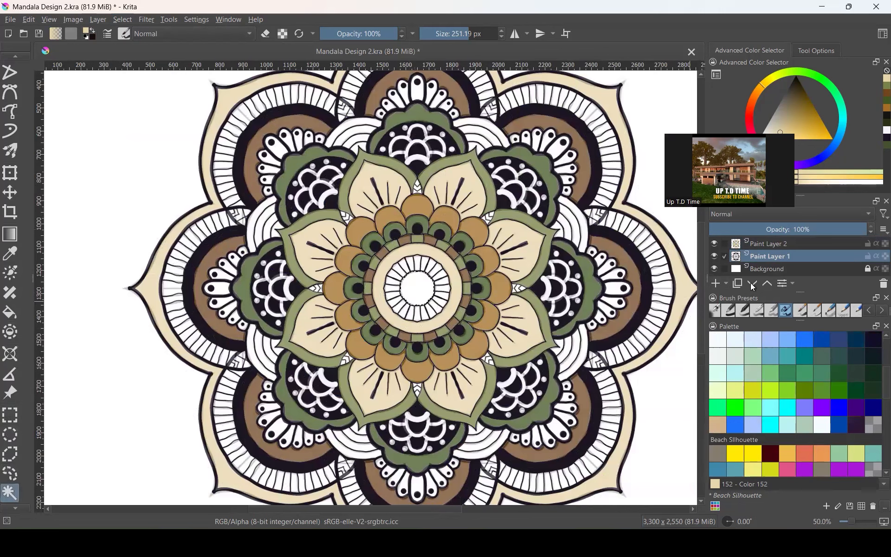
- Paint the selected center circle with near-black Color 155 on Paint Layer 2 using the brush
{"action": "left_click", "coordinate": [767, 245]}
{"action": "scroll", "coordinate": [777, 372], "scroll_direction": "down", "scroll_amount": 5}
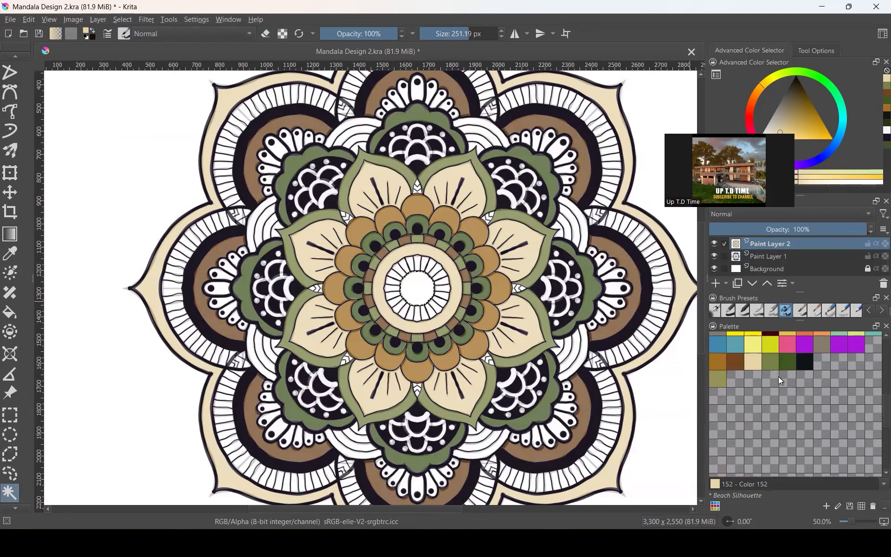
{"action": "left_click", "coordinate": [804, 363]}
{"action": "scroll", "coordinate": [4, 137], "scroll_direction": "up", "scroll_amount": 5}
{"action": "key", "text": "b"}
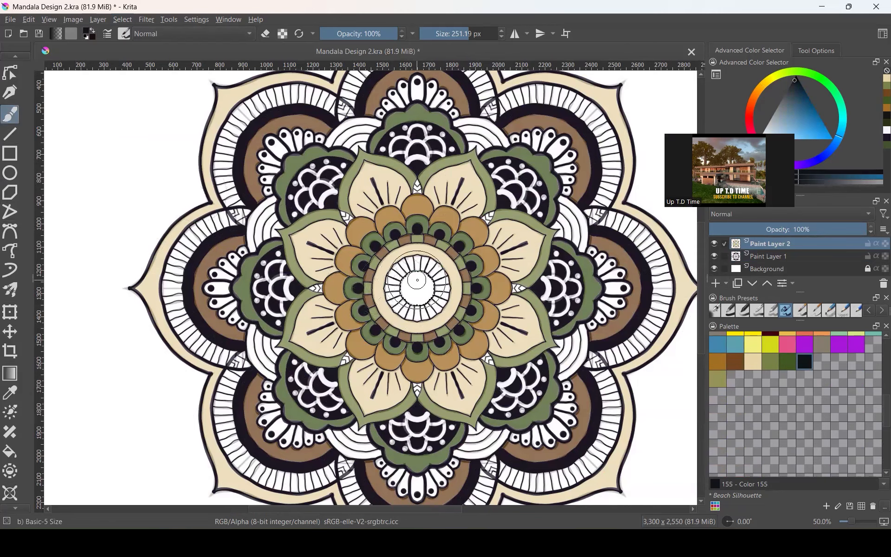
{"action": "left_click", "coordinate": [415, 287]}
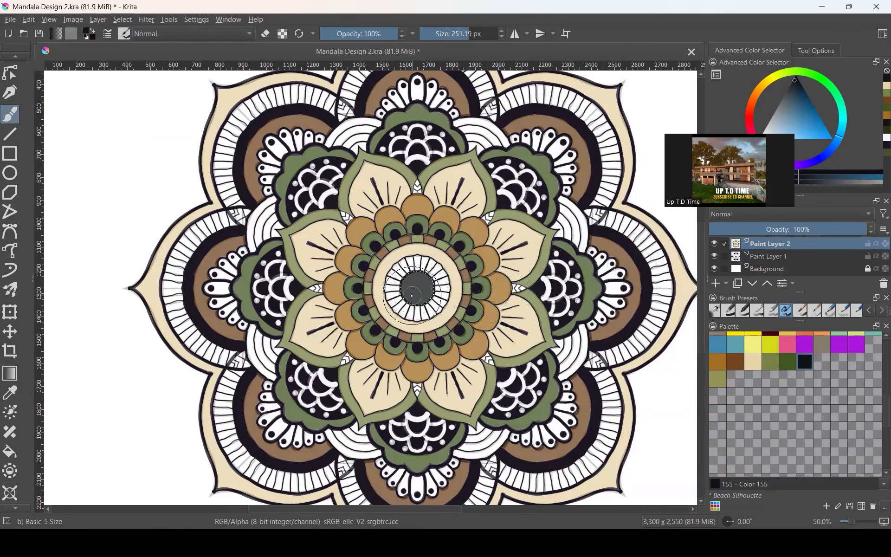
- Examine the painted center and the surrounding motifs for sections that are still uncolored
{"action": "scroll", "coordinate": [412, 295], "scroll_direction": "up", "scroll_amount": 1}
{"action": "scroll", "coordinate": [416, 295], "scroll_direction": "up", "scroll_amount": 2}
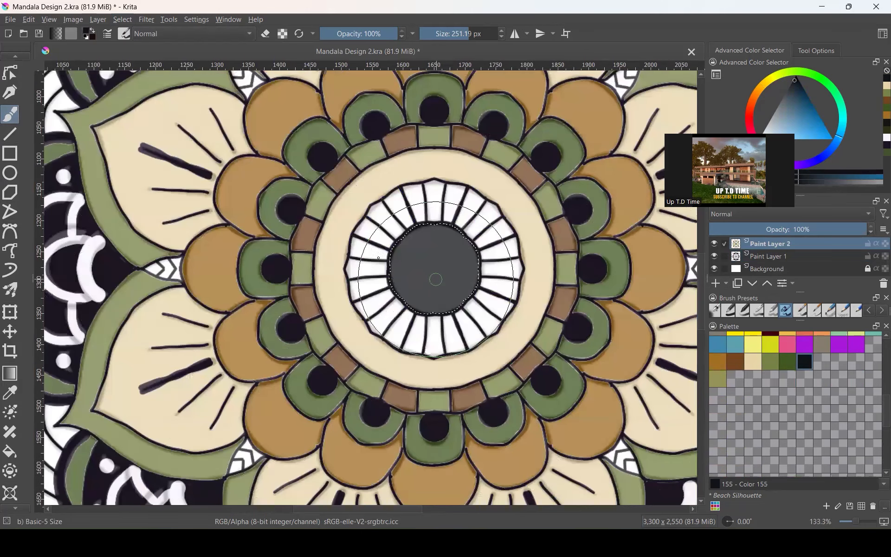
{"action": "key", "text": "minus"}
{"action": "key", "text": "minus"}
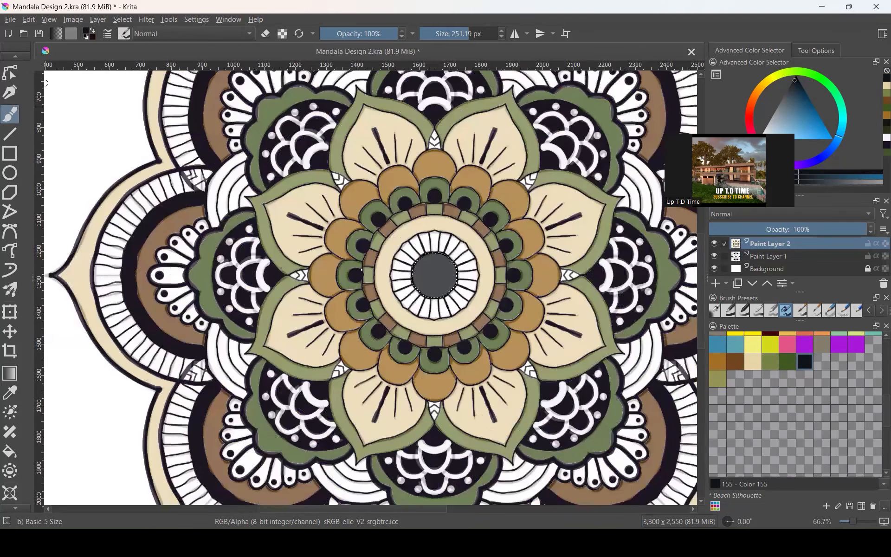
{"action": "scroll", "coordinate": [501, 331], "scroll_direction": "down", "scroll_amount": 1}
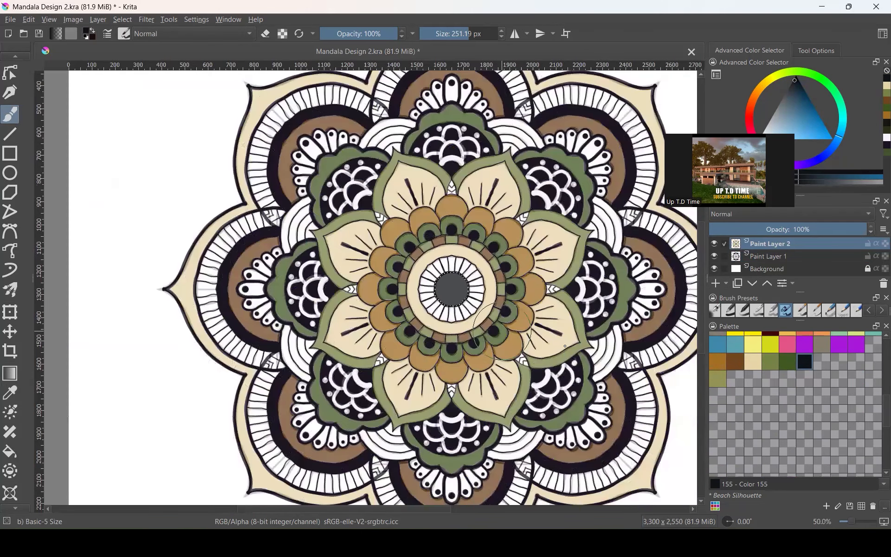
{"action": "scroll", "coordinate": [564, 346], "scroll_direction": "up", "scroll_amount": 1}
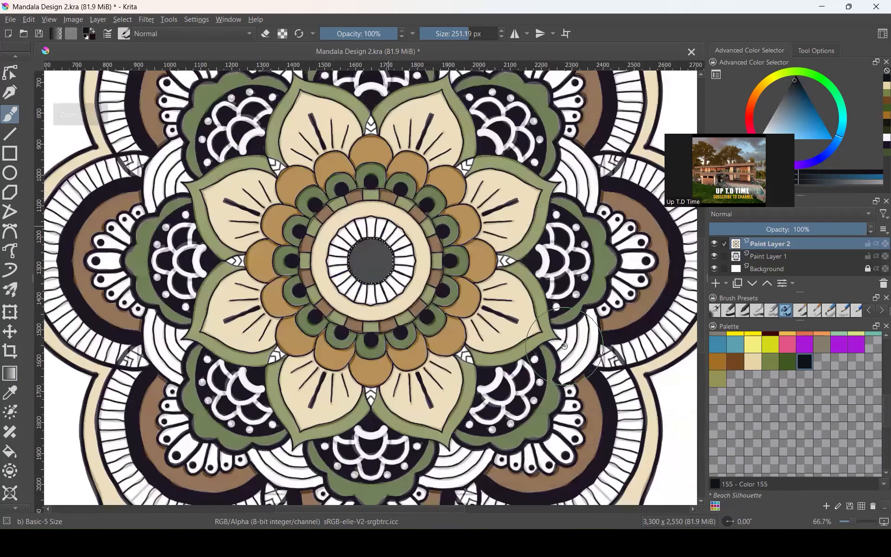
{"action": "scroll", "coordinate": [565, 346], "scroll_direction": "down", "scroll_amount": 2}
{"action": "scroll", "coordinate": [512, 184], "scroll_direction": "up", "scroll_amount": 1}
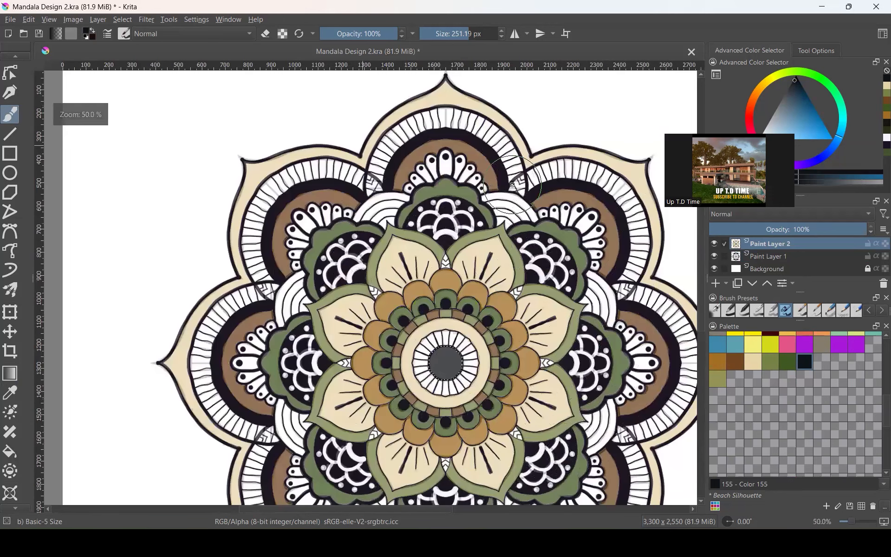
{"action": "scroll", "coordinate": [512, 184], "scroll_direction": "down", "scroll_amount": 1}
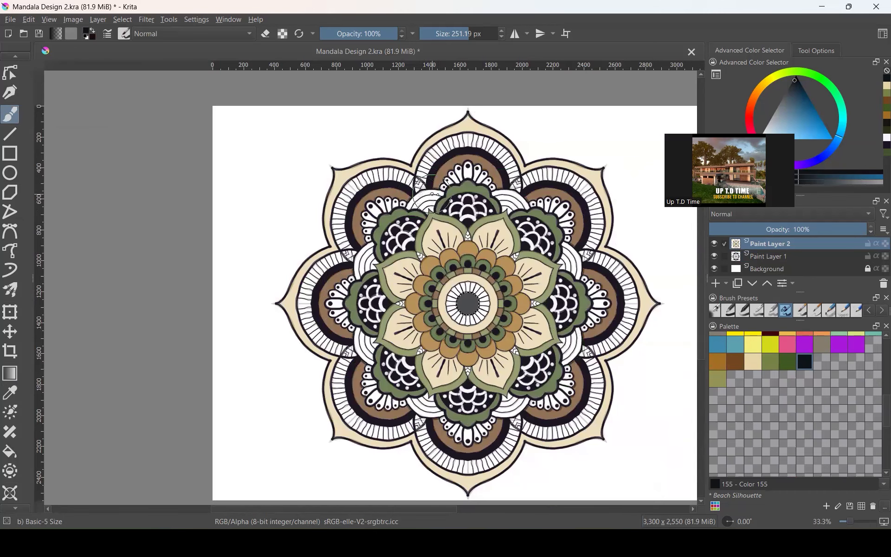
{"action": "scroll", "coordinate": [439, 196], "scroll_direction": "up", "scroll_amount": 1}
{"action": "scroll", "coordinate": [439, 195], "scroll_direction": "up", "scroll_amount": 1}
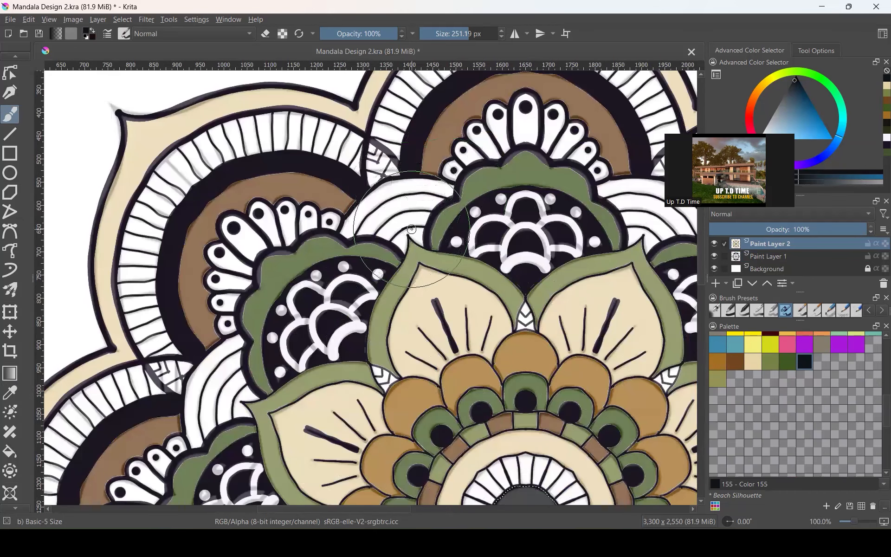
- Select the outermost white band of each striped arc between the scalloped petals on Paint Layer 1 with the Contiguous Selection tool
{"action": "left_click", "coordinate": [766, 256]}
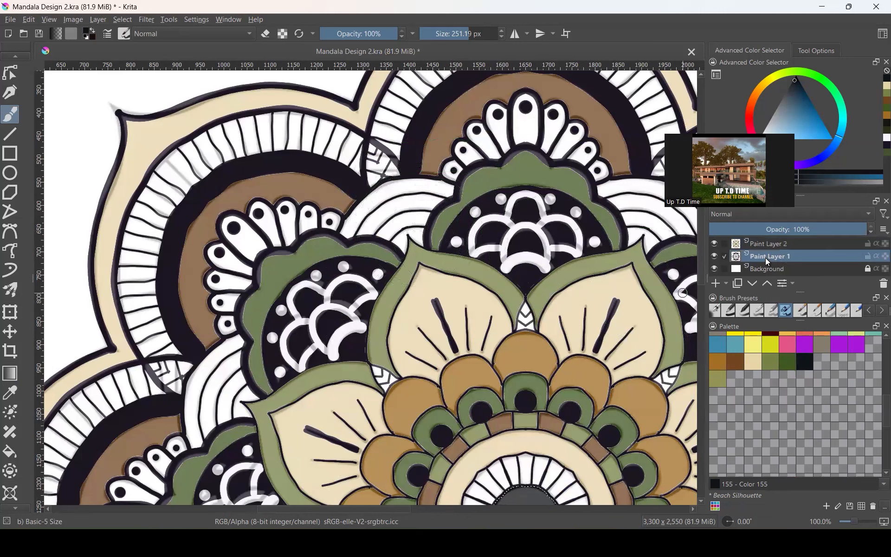
{"action": "scroll", "coordinate": [18, 357], "scroll_direction": "down", "scroll_amount": 4}
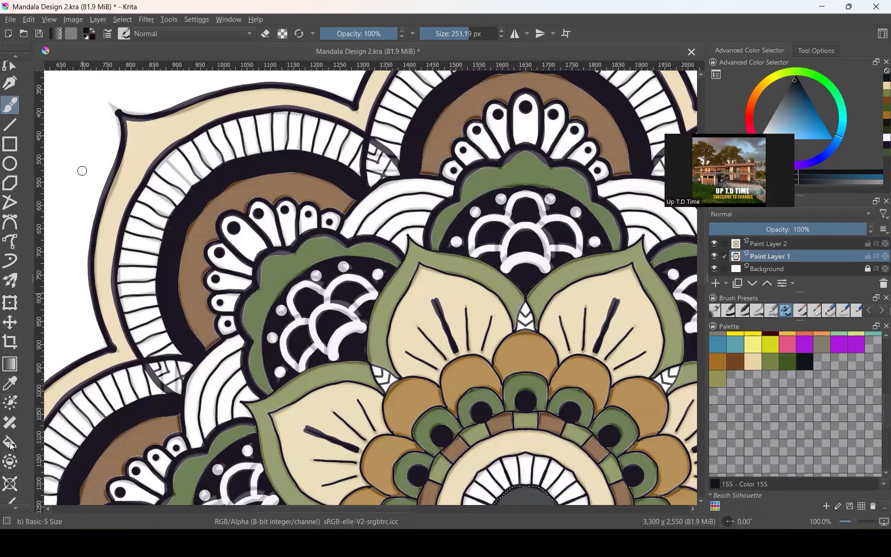
{"action": "left_click", "coordinate": [10, 483]}
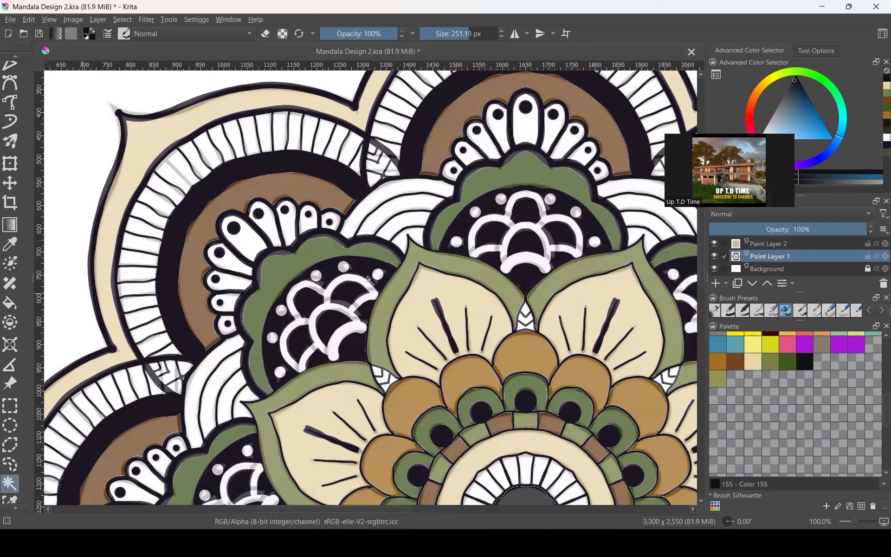
{"action": "left_click", "coordinate": [395, 192]}
{"action": "left_click", "coordinate": [228, 353], "text": "shift"}
{"action": "scroll", "coordinate": [331, 204], "scroll_direction": "down", "scroll_amount": 2}
{"action": "left_click", "coordinate": [240, 254], "text": "shift"}
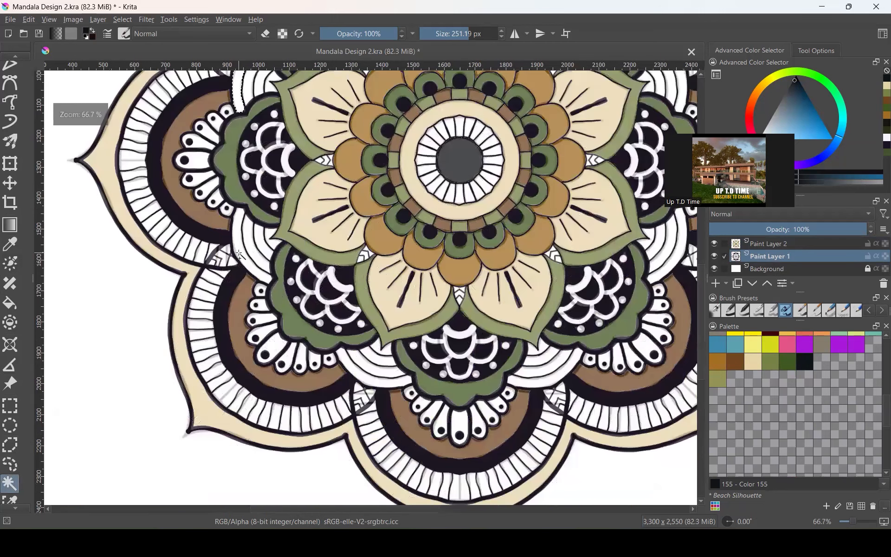
{"action": "left_click", "coordinate": [346, 364], "text": "shift"}
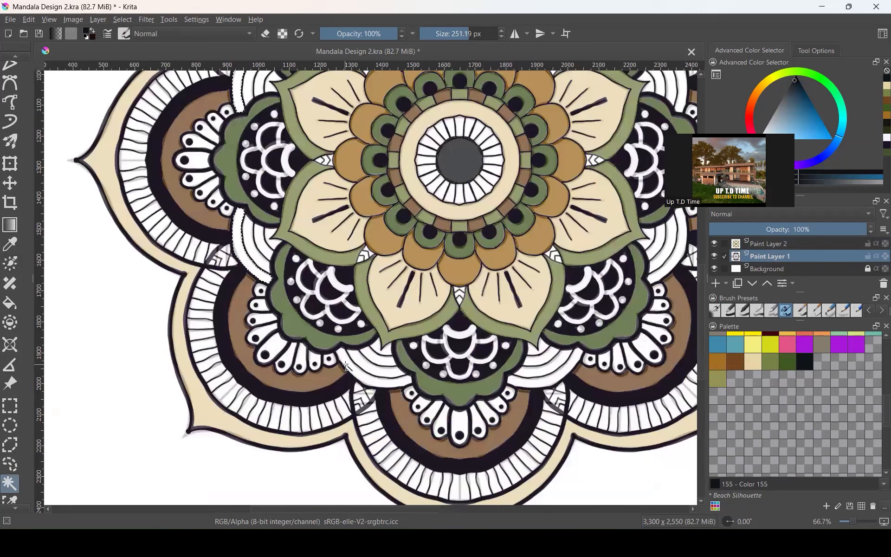
{"action": "left_click", "coordinate": [545, 378], "text": "shift"}
{"action": "scroll", "coordinate": [543, 263], "scroll_direction": "down", "scroll_amount": 3}
{"action": "scroll", "coordinate": [527, 250], "scroll_direction": "up", "scroll_amount": 3}
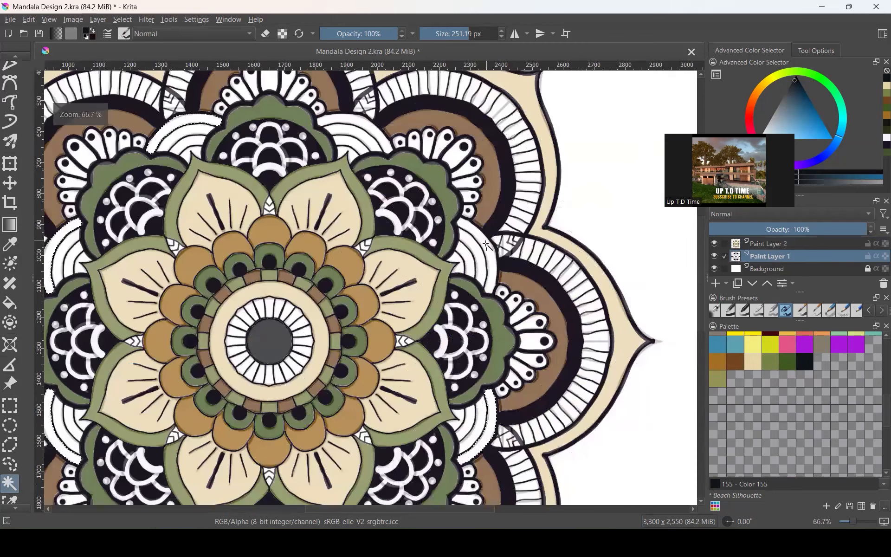
{"action": "scroll", "coordinate": [463, 145], "scroll_direction": "down", "scroll_amount": 1}
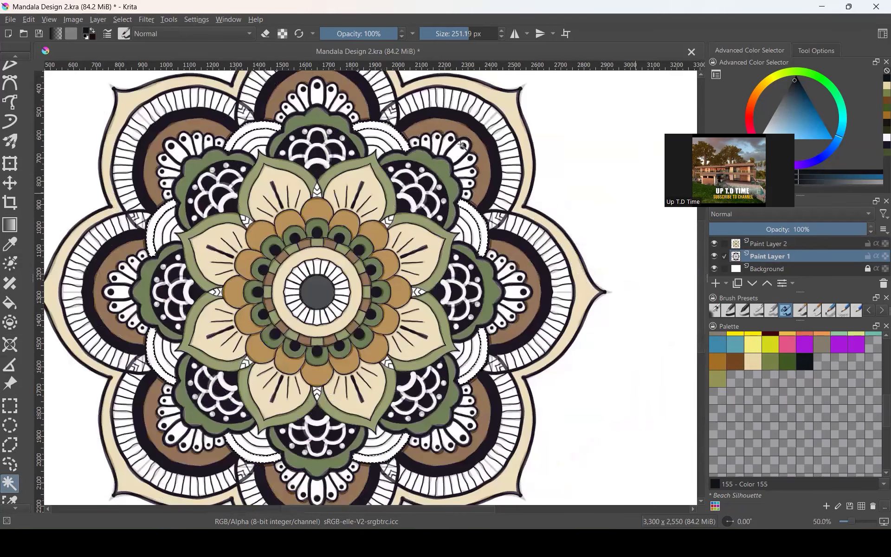
- Brush olive green Color 154 over the selected outer arc bands on Paint Layer 2 and clear the selection
{"action": "left_click", "coordinate": [752, 243]}
{"action": "key", "text": "minus"}
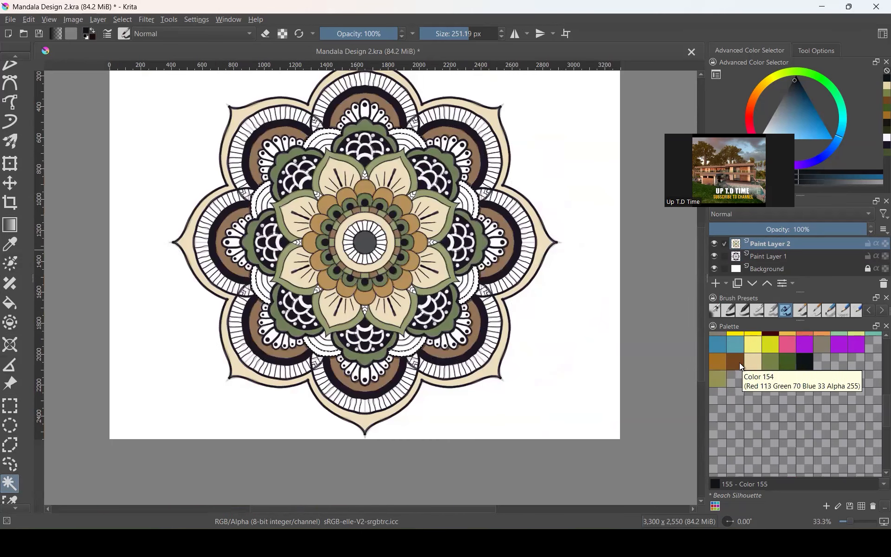
{"action": "left_click", "coordinate": [765, 363]}
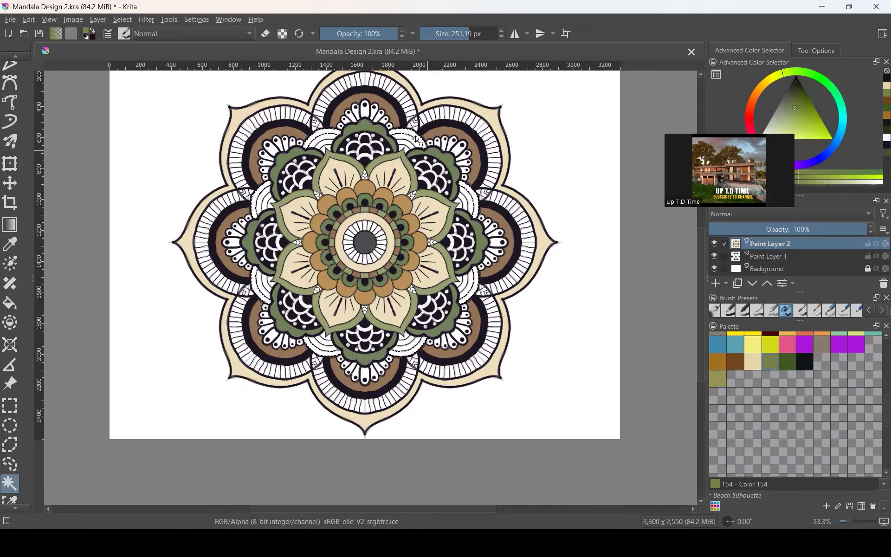
{"action": "scroll", "coordinate": [21, 126], "scroll_direction": "up", "scroll_amount": 5}
{"action": "left_click", "coordinate": [10, 96]}
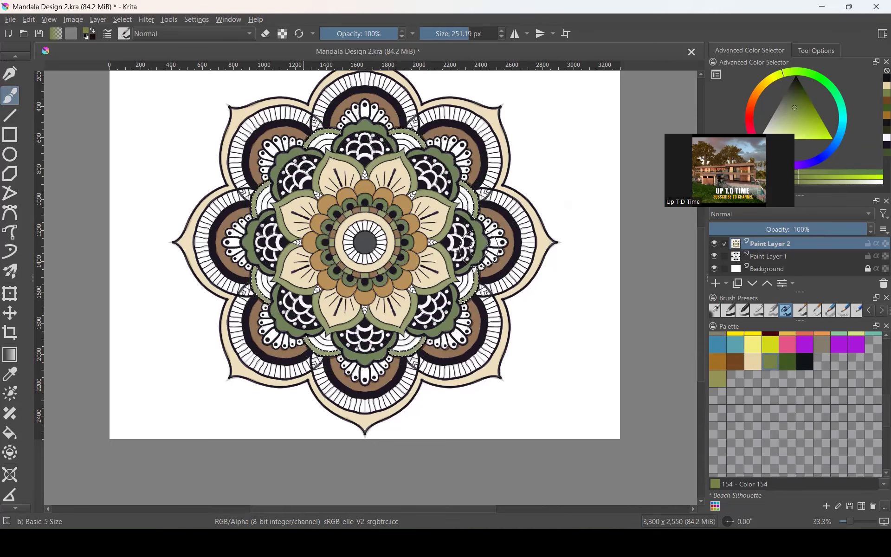
{"action": "left_click_drag", "start_coordinate": [462, 315], "coordinate": [457, 330]}
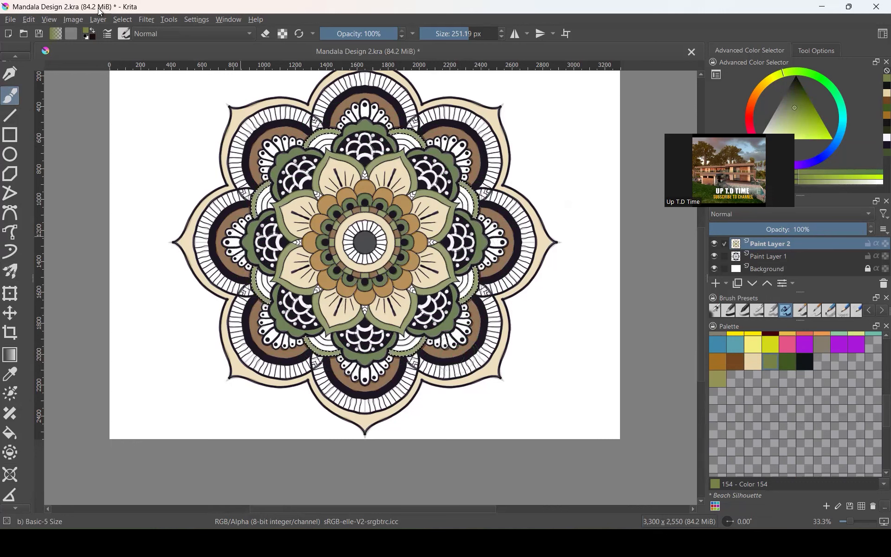
{"action": "left_click", "coordinate": [119, 20]}
{"action": "left_click", "coordinate": [139, 44]}
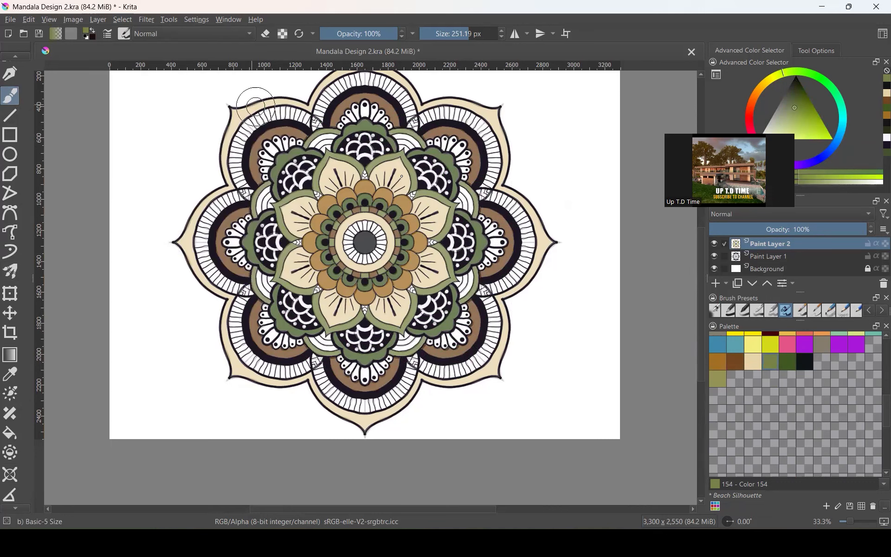
- Select the second white band of every striped arc between the scalloped petals on Paint Layer 1 with the Contiguous Selection tool
{"action": "left_click", "coordinate": [757, 258]}
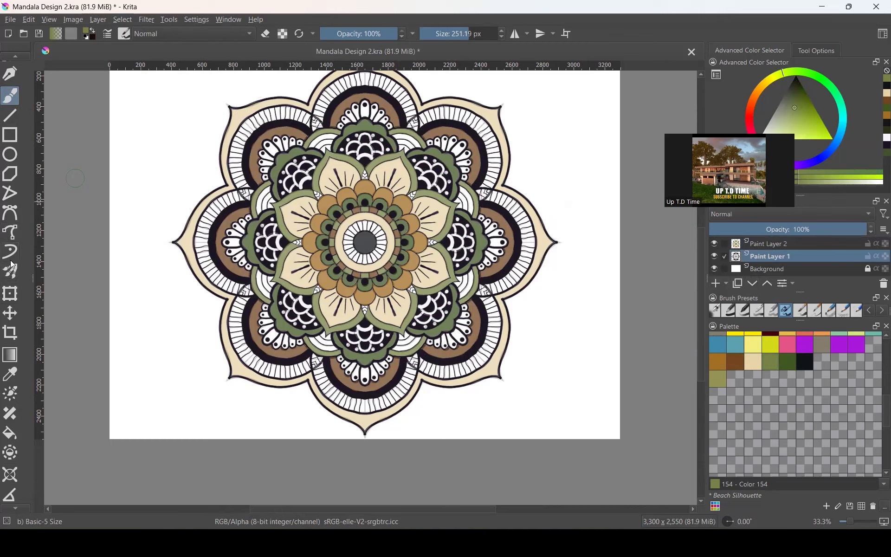
{"action": "scroll", "coordinate": [22, 343], "scroll_direction": "down", "scroll_amount": 1}
{"action": "scroll", "coordinate": [19, 460], "scroll_direction": "down", "scroll_amount": 2}
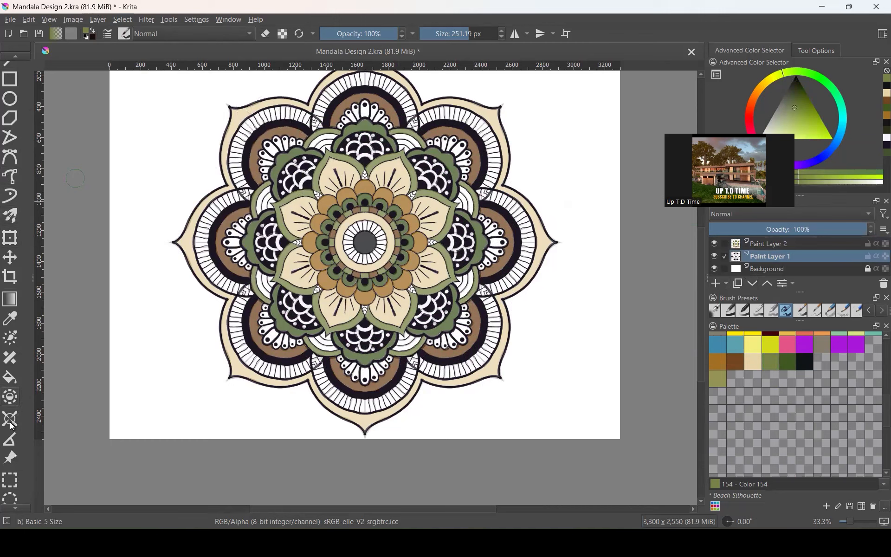
{"action": "scroll", "coordinate": [10, 414], "scroll_direction": "down", "scroll_amount": 2}
{"action": "left_click", "coordinate": [13, 456]}
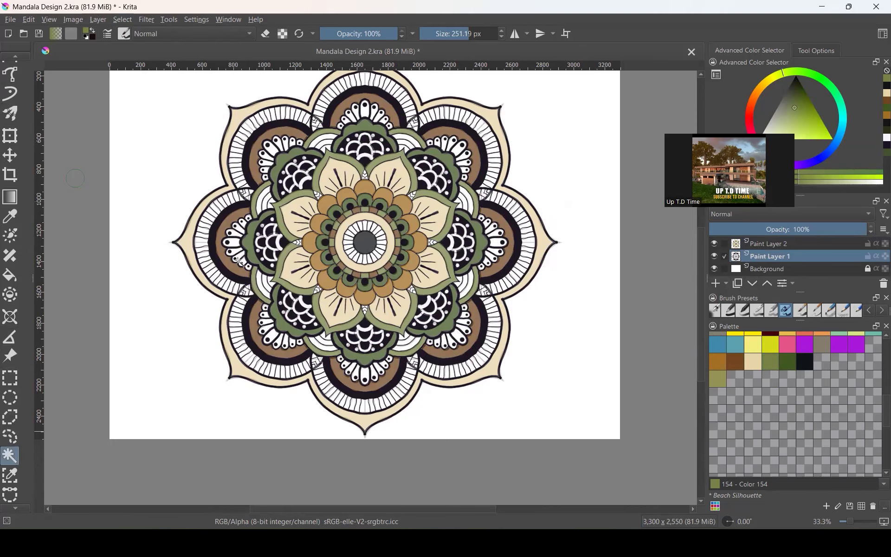
{"action": "scroll", "coordinate": [314, 146], "scroll_direction": "up", "scroll_amount": 1}
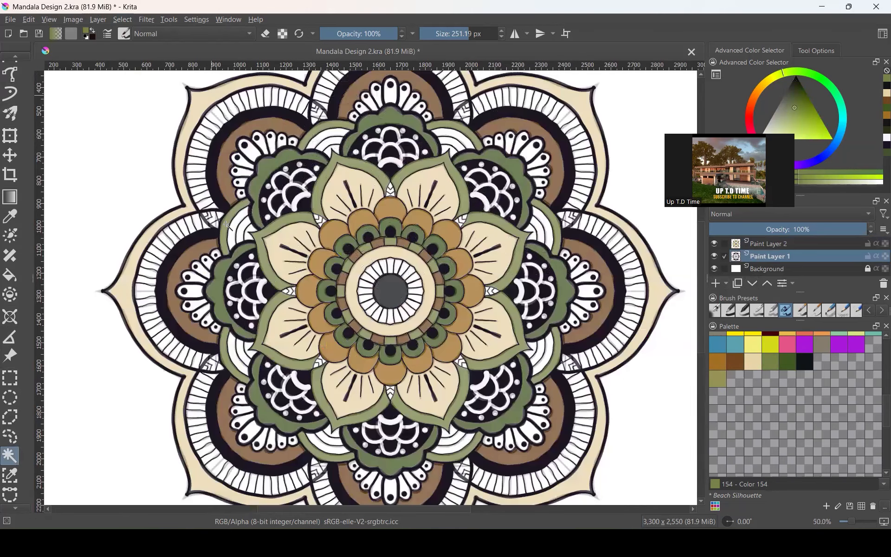
{"action": "scroll", "coordinate": [226, 225], "scroll_direction": "up", "scroll_amount": 1}
{"action": "left_click", "coordinate": [207, 419], "text": "shift"}
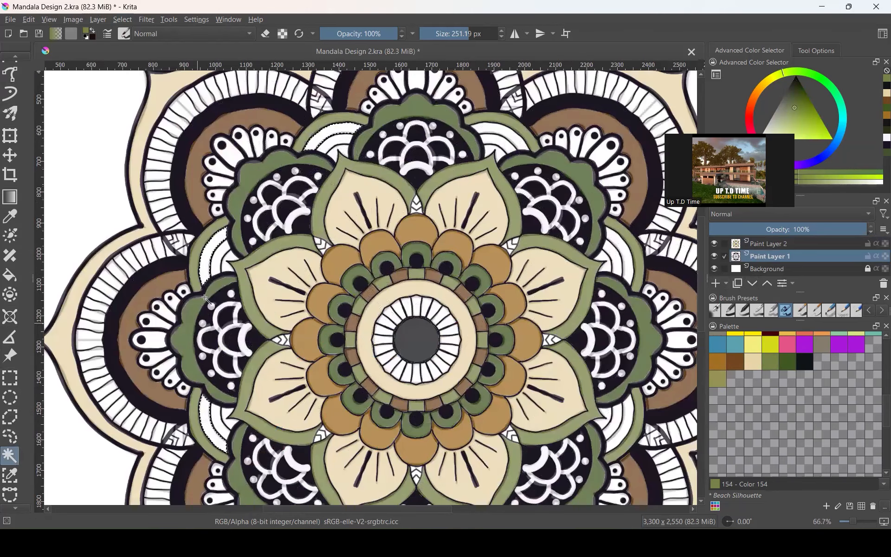
{"action": "scroll", "coordinate": [182, 218], "scroll_direction": "down", "scroll_amount": 1}
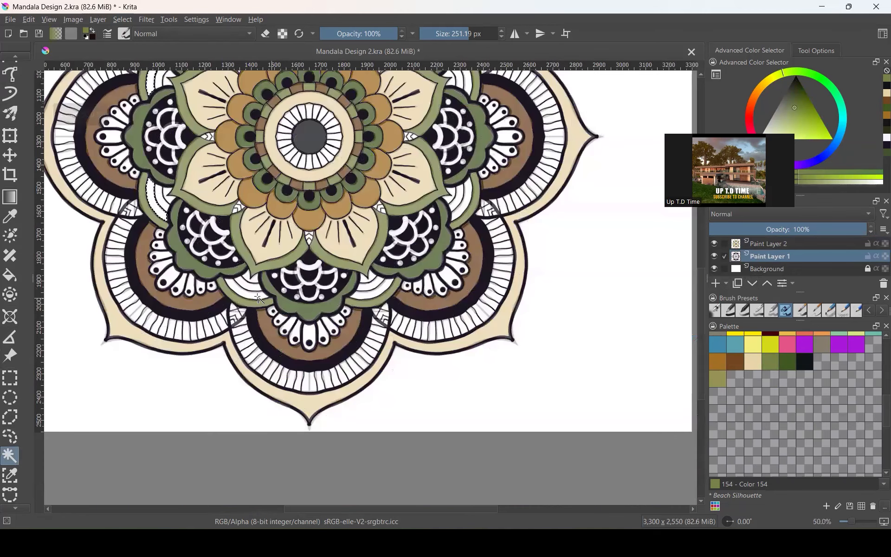
{"action": "left_click", "coordinate": [357, 301], "text": "shift"}
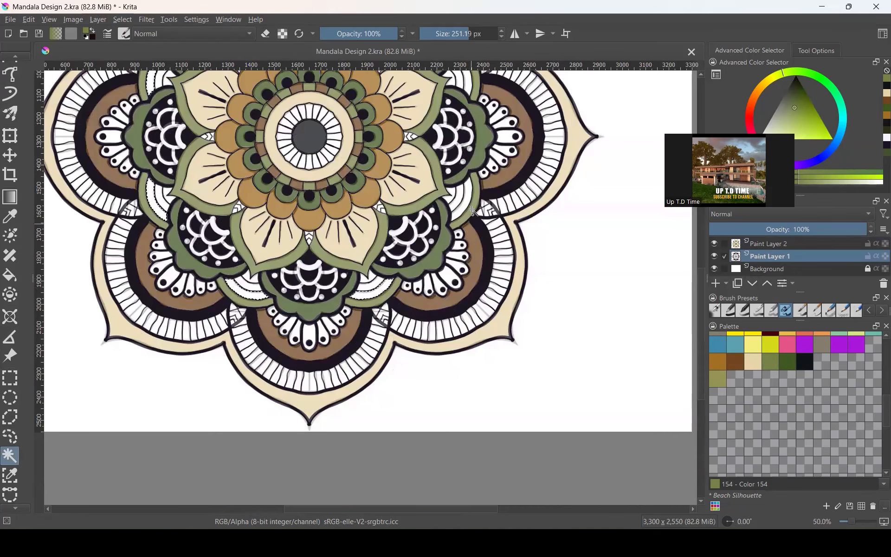
{"action": "scroll", "coordinate": [485, 184], "scroll_direction": "down", "scroll_amount": 1}
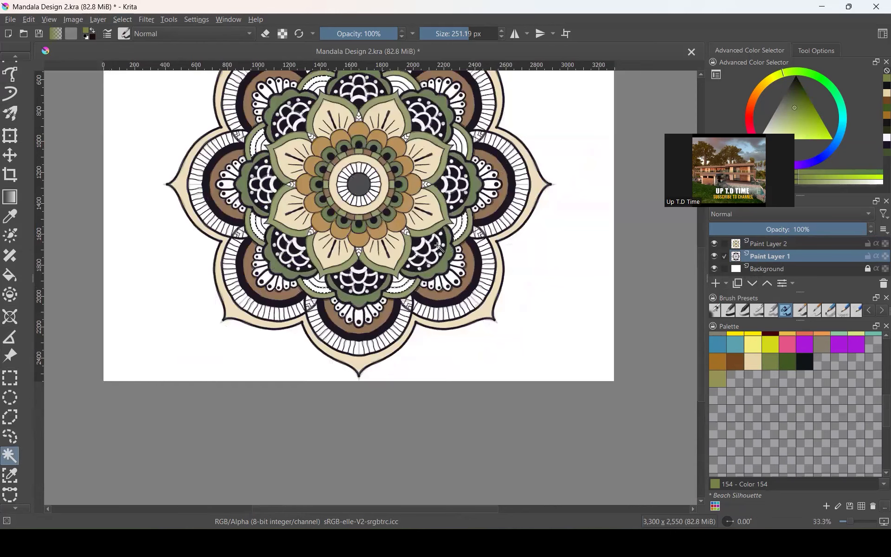
{"action": "scroll", "coordinate": [438, 246], "scroll_direction": "up", "scroll_amount": 2}
{"action": "left_click", "coordinate": [400, 245], "text": "shift"}
{"action": "left_click", "coordinate": [299, 143], "text": "shift"}
{"action": "scroll", "coordinate": [491, 230], "scroll_direction": "down", "scroll_amount": 1}
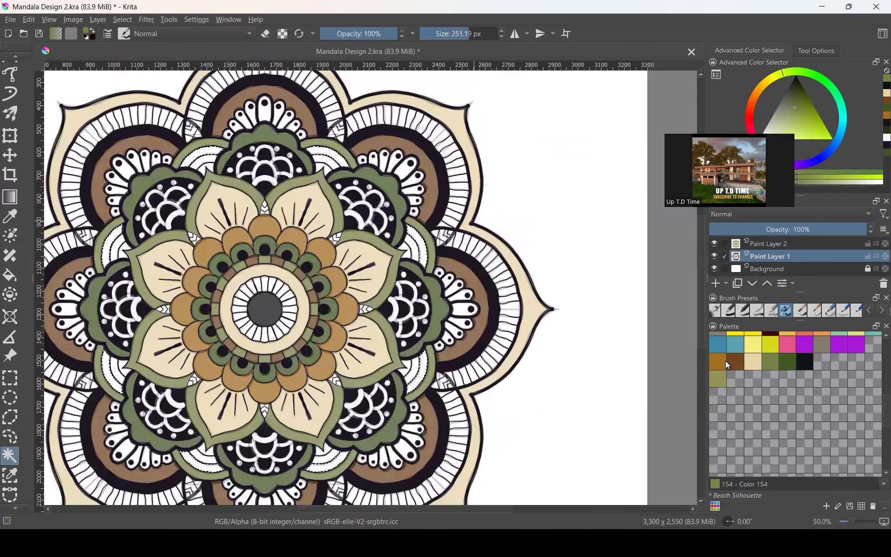
- Brush beige Color 152 over the selected second arc bands on Paint Layer 2 and clear the selection
{"action": "left_click", "coordinate": [750, 360]}
{"action": "scroll", "coordinate": [16, 160], "scroll_direction": "up", "scroll_amount": 4}
{"action": "left_click", "coordinate": [11, 95]}
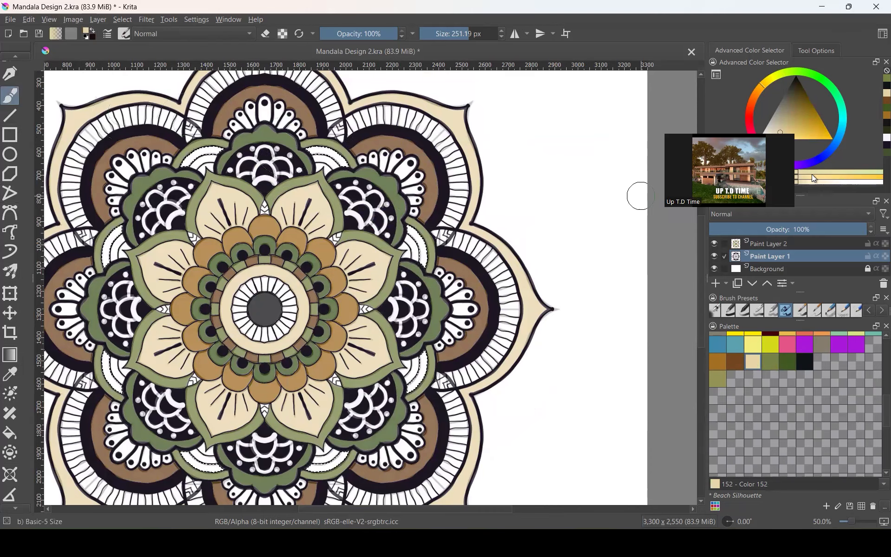
{"action": "left_click", "coordinate": [784, 243]}
{"action": "mouse_move", "coordinate": [292, 144]}
{"action": "left_mouse_down"}
{"action": "mouse_move", "coordinate": [202, 162]}
{"action": "mouse_move", "coordinate": [153, 196]}
{"action": "mouse_move", "coordinate": [113, 293]}
{"action": "mouse_move", "coordinate": [110, 381]}
{"action": "mouse_move", "coordinate": [169, 437]}
{"action": "mouse_move", "coordinate": [225, 460]}
{"action": "mouse_move", "coordinate": [262, 468]}
{"action": "mouse_move", "coordinate": [353, 458]}
{"action": "mouse_move", "coordinate": [384, 438]}
{"action": "mouse_move", "coordinate": [419, 373]}
{"action": "mouse_move", "coordinate": [389, 209]}
{"action": "mouse_move", "coordinate": [412, 235]}
{"action": "mouse_move", "coordinate": [411, 289]}
{"action": "left_mouse_up"}
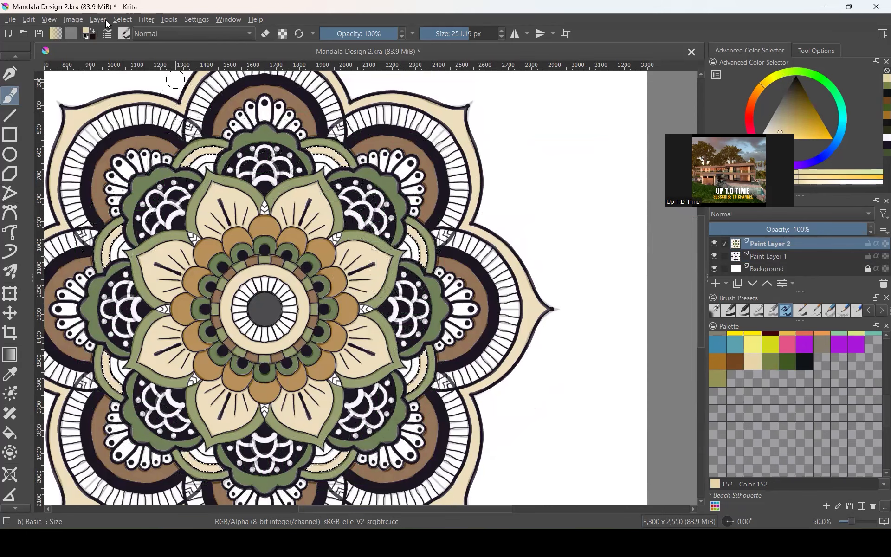
{"action": "left_click", "coordinate": [74, 21]}
{"action": "mouse_move", "coordinate": [50, 21]}
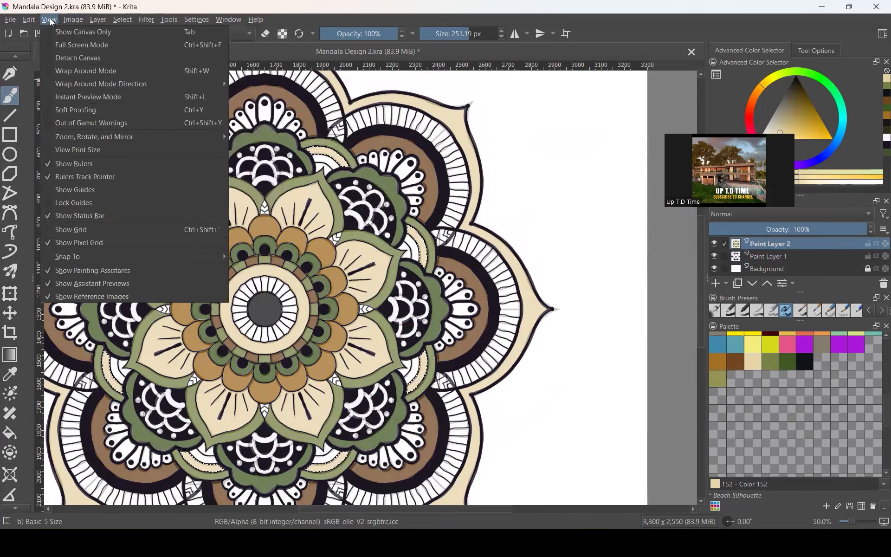
{"action": "mouse_move", "coordinate": [122, 23]}
{"action": "left_click", "coordinate": [138, 45]}
{"action": "scroll", "coordinate": [484, 233], "scroll_direction": "down", "scroll_amount": 1}
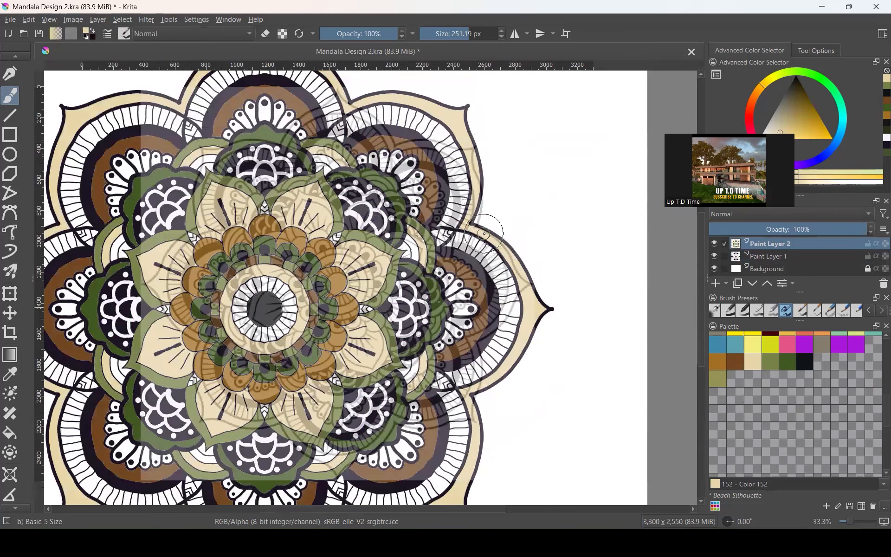
{"action": "scroll", "coordinate": [484, 234], "scroll_direction": "up", "scroll_amount": 1}
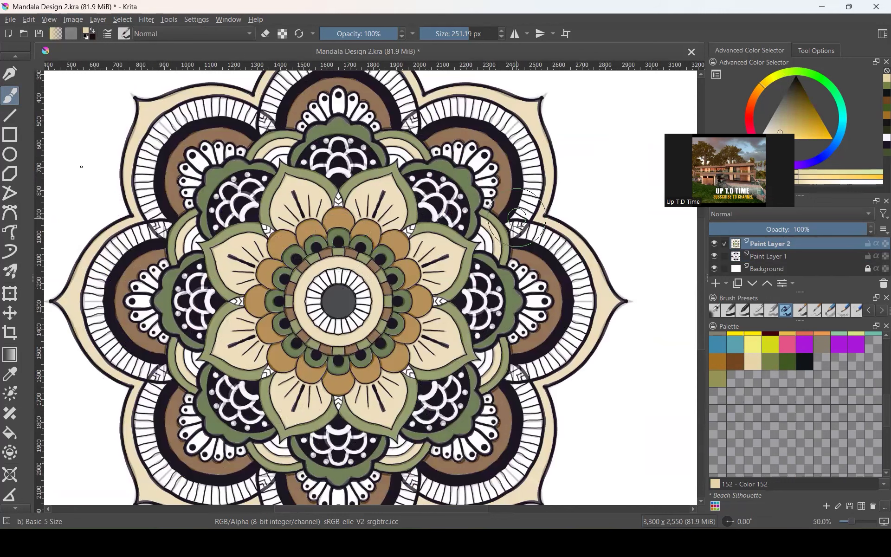
- Select the third white band of every striped arc on Paint Layer 1 with the Contiguous Selection tool
{"action": "scroll", "coordinate": [16, 204], "scroll_direction": "down", "scroll_amount": 5}
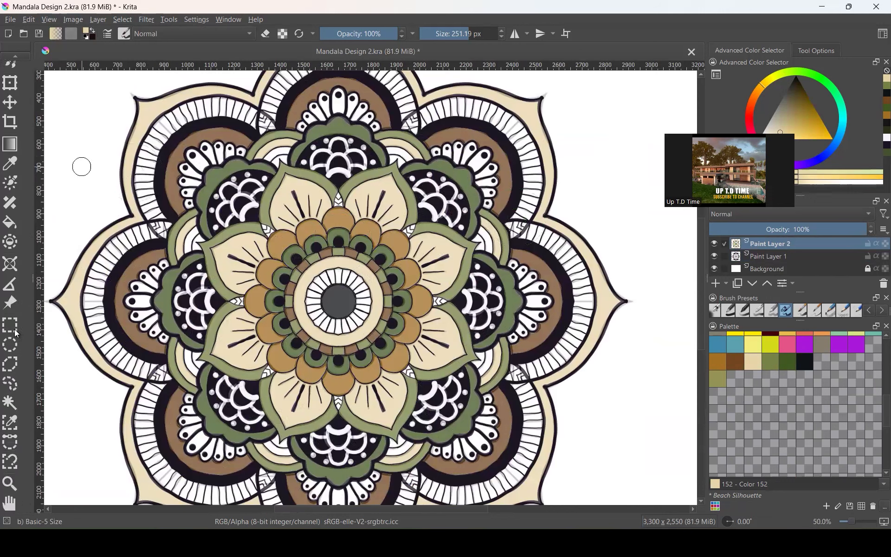
{"action": "left_click", "coordinate": [9, 403]}
{"action": "left_click", "coordinate": [273, 156]}
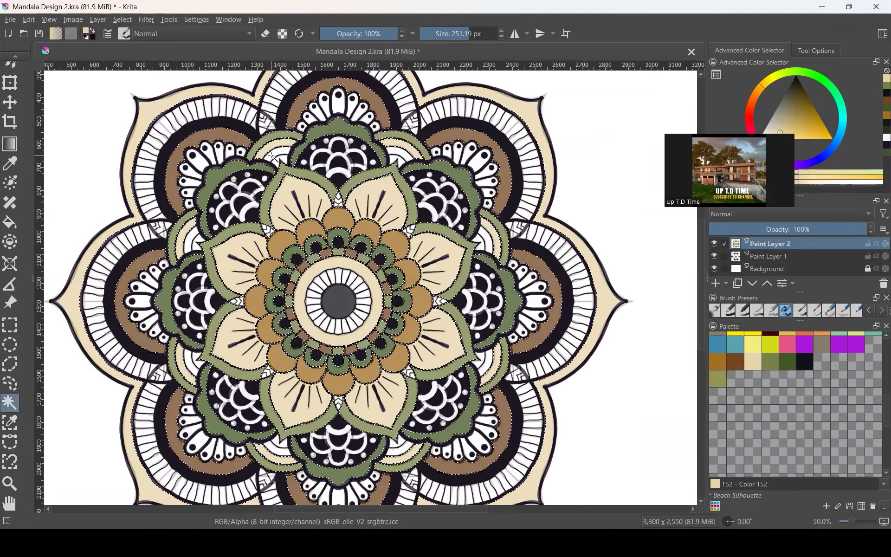
{"action": "left_click", "coordinate": [751, 254]}
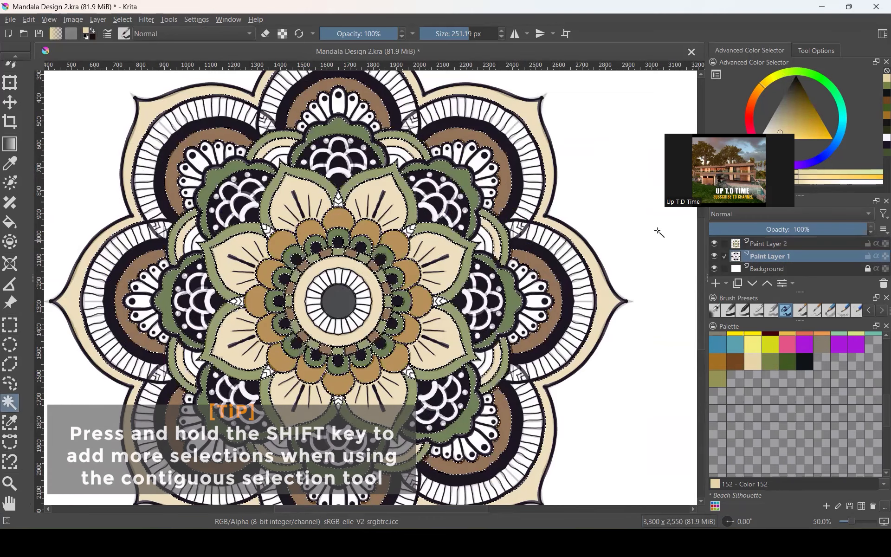
{"action": "left_click", "coordinate": [398, 153]}
{"action": "left_click", "coordinate": [282, 151], "text": "shift"}
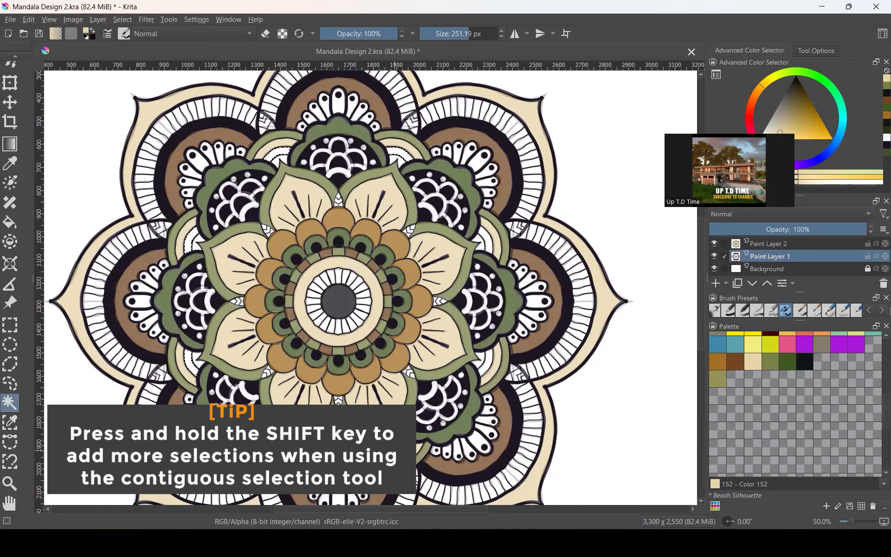
{"action": "left_click", "coordinate": [488, 357], "text": "shift"}
- Brush golden brown Color 150 over the selected third arc bands on Paint Layer 2 and clear the selection
{"action": "left_click", "coordinate": [712, 363]}
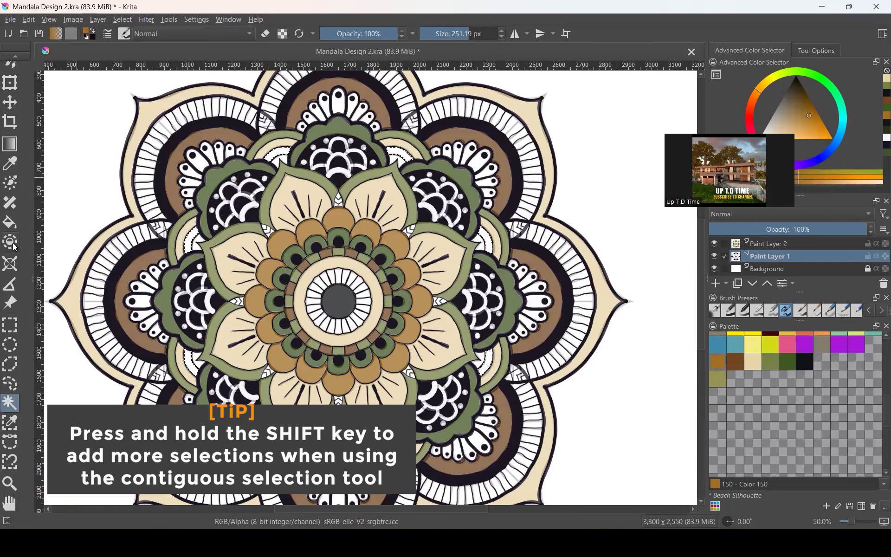
{"action": "left_click", "coordinate": [765, 244]}
{"action": "scroll", "coordinate": [12, 139], "scroll_direction": "up", "scroll_amount": 10}
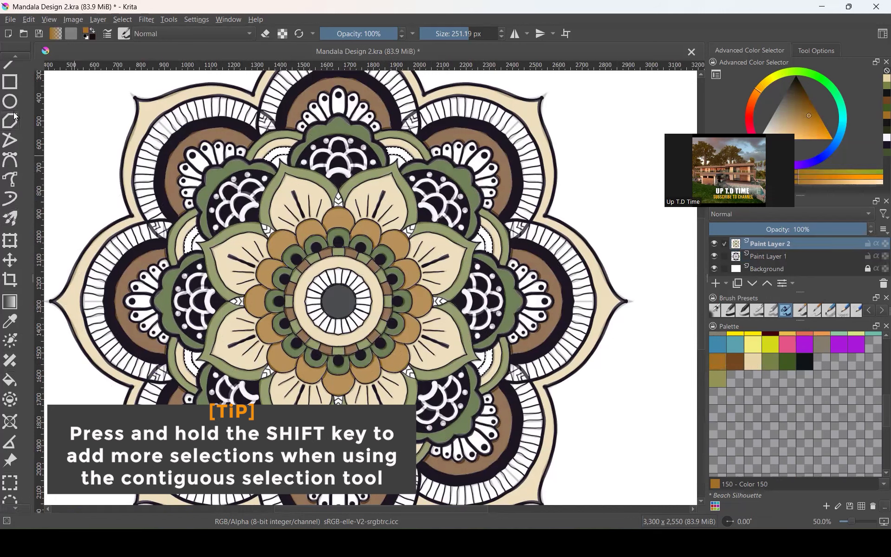
{"action": "scroll", "coordinate": [14, 104], "scroll_direction": "up", "scroll_amount": 1}
{"action": "left_click", "coordinate": [10, 141]}
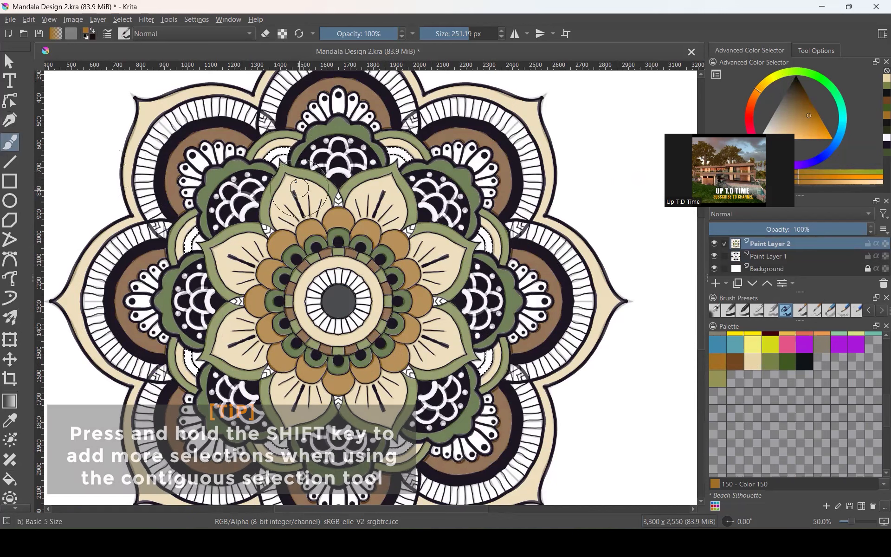
{"action": "mouse_move", "coordinate": [281, 153]}
{"action": "left_mouse_down"}
{"action": "mouse_move", "coordinate": [252, 156]}
{"action": "mouse_move", "coordinate": [179, 308]}
{"action": "mouse_move", "coordinate": [212, 404]}
{"action": "mouse_move", "coordinate": [261, 453]}
{"action": "mouse_move", "coordinate": [326, 481]}
{"action": "mouse_move", "coordinate": [365, 486]}
{"action": "mouse_move", "coordinate": [447, 464]}
{"action": "mouse_move", "coordinate": [482, 351]}
{"action": "mouse_move", "coordinate": [463, 256]}
{"action": "mouse_move", "coordinate": [474, 232]}
{"action": "mouse_move", "coordinate": [425, 177]}
{"action": "mouse_move", "coordinate": [363, 130]}
{"action": "mouse_move", "coordinate": [148, 167]}
{"action": "left_mouse_up"}
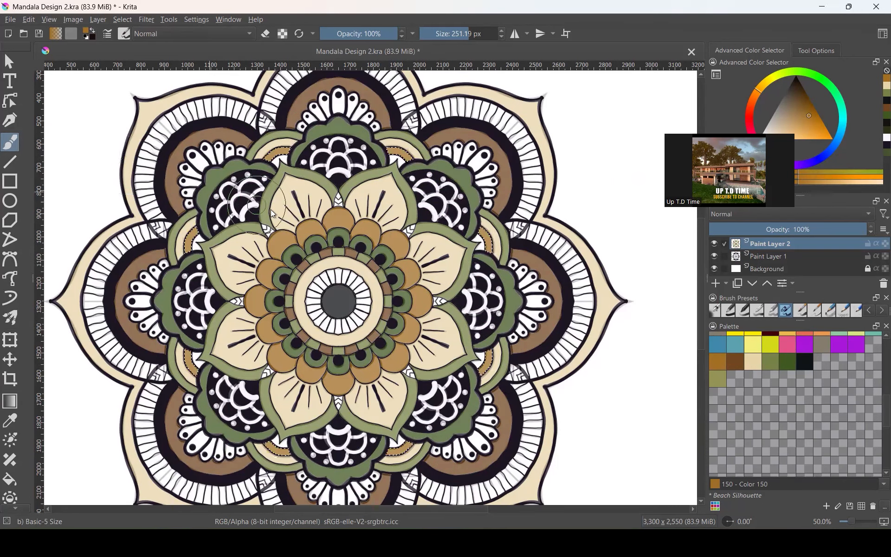
{"action": "scroll", "coordinate": [12, 316], "scroll_direction": "down", "scroll_amount": 4}
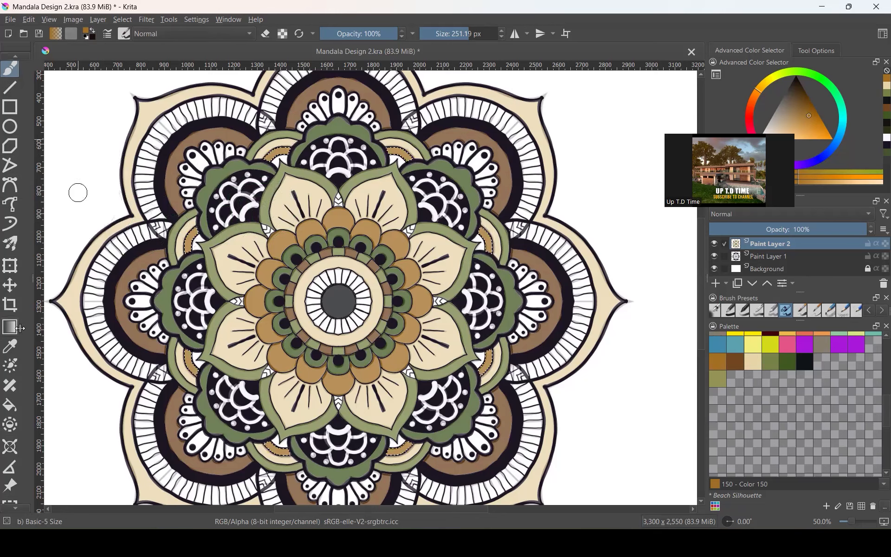
{"action": "scroll", "coordinate": [13, 437], "scroll_direction": "down", "scroll_amount": 2}
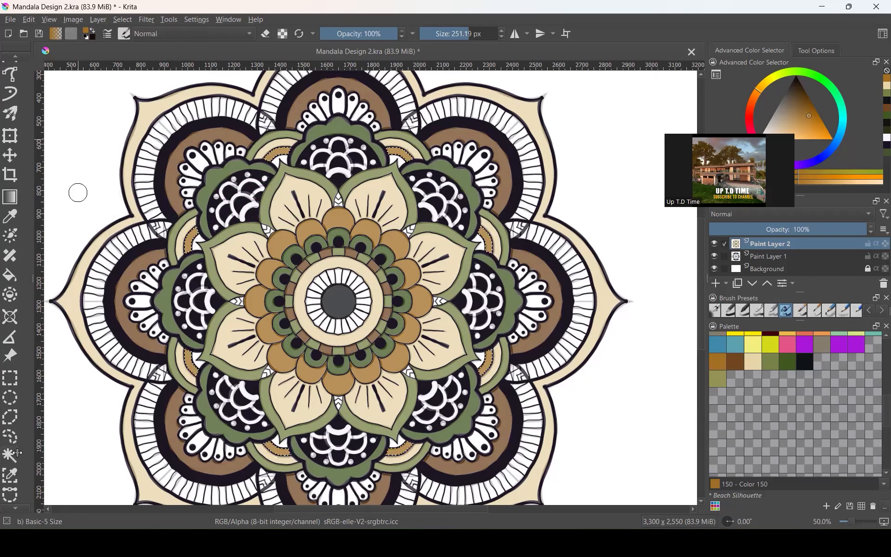
{"action": "left_click", "coordinate": [776, 257]}
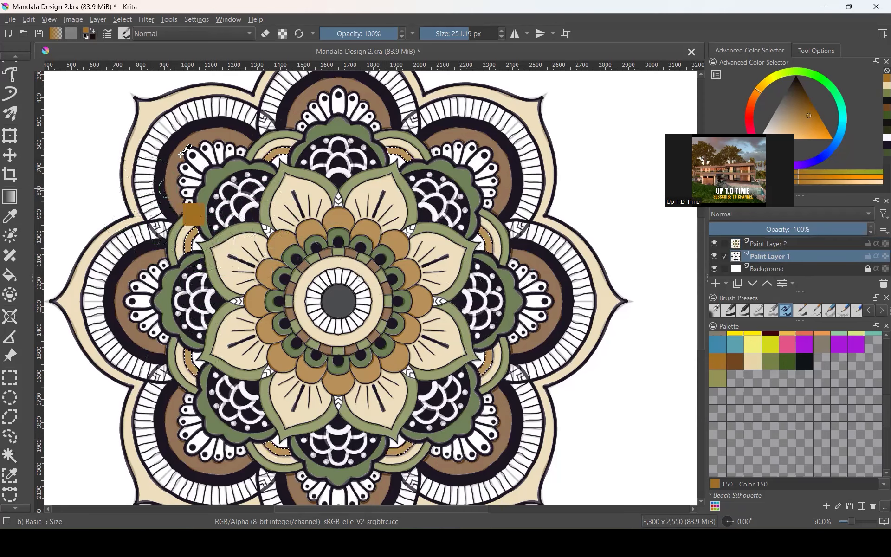
{"action": "left_click", "coordinate": [122, 19]}
{"action": "left_click", "coordinate": [139, 45]}
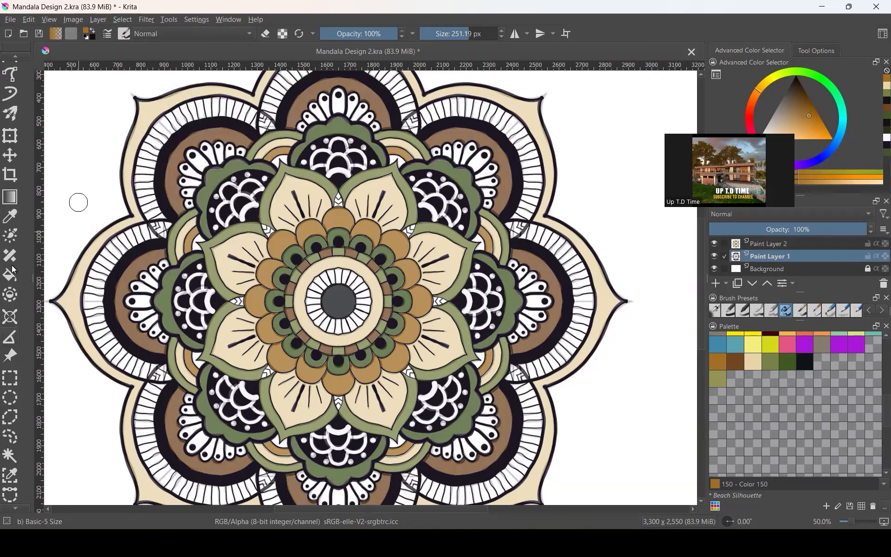
- Select the small innermost white section of every striped arc on Paint Layer 1 with the Contiguous Selection tool
{"action": "scroll", "coordinate": [10, 216], "scroll_direction": "down", "scroll_amount": 3}
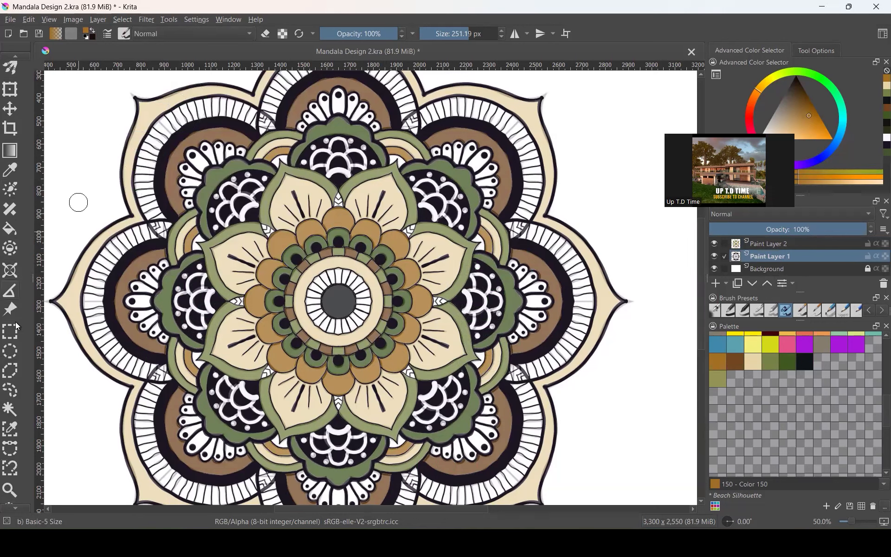
{"action": "left_click", "coordinate": [10, 403]}
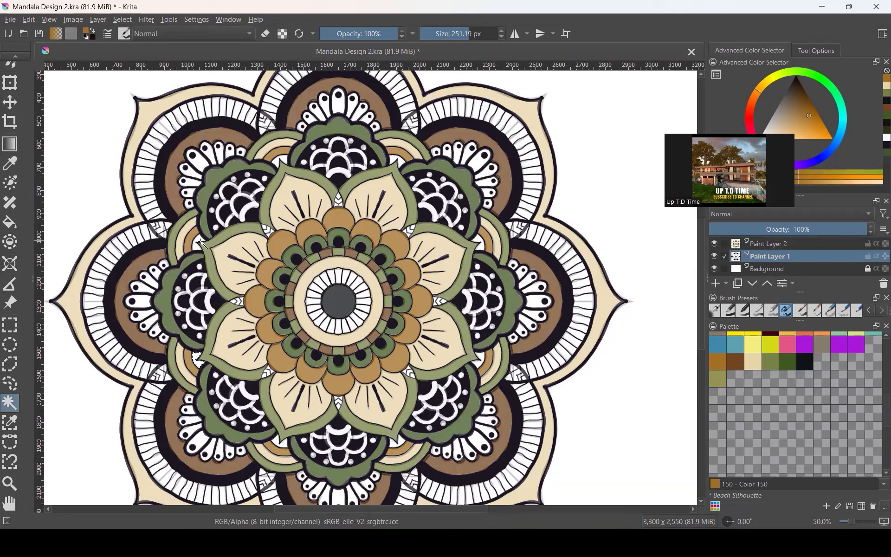
{"action": "left_click", "coordinate": [278, 163]}
- Brush the dark brown palette color over the selected innermost arc sections on Paint Layer 2 and clear the selection
{"action": "left_click", "coordinate": [737, 361]}
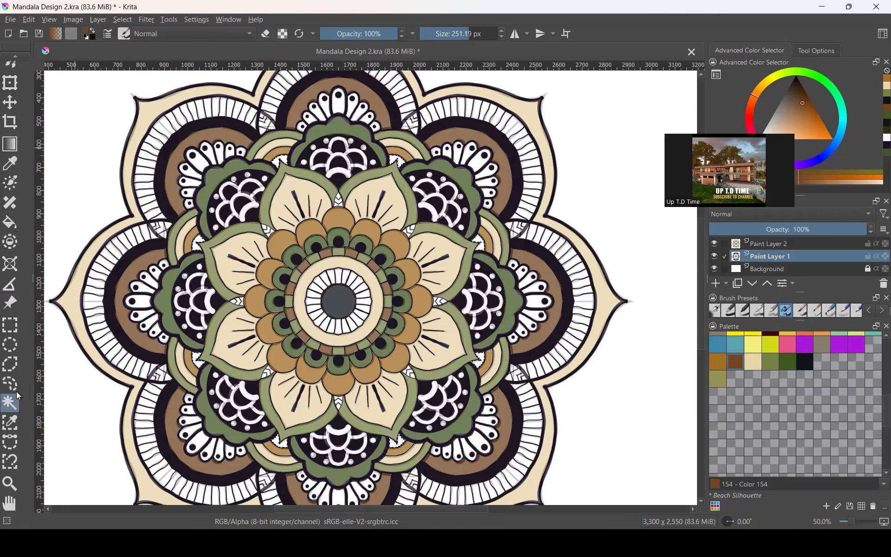
{"action": "scroll", "coordinate": [7, 278], "scroll_direction": "up", "scroll_amount": 5}
{"action": "scroll", "coordinate": [9, 144], "scroll_direction": "up", "scroll_amount": 3}
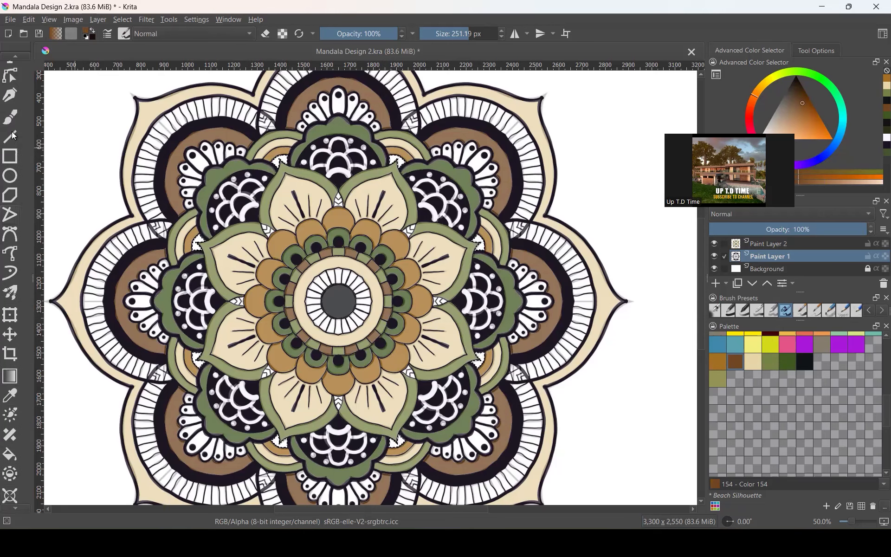
{"action": "left_click", "coordinate": [10, 117]}
{"action": "left_click", "coordinate": [781, 244]}
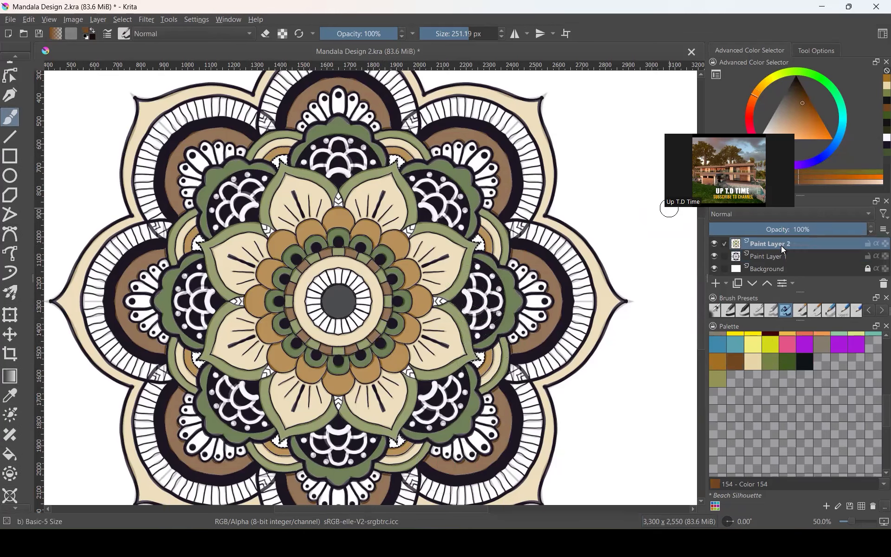
{"action": "mouse_move", "coordinate": [494, 325]}
{"action": "left_mouse_down"}
{"action": "mouse_move", "coordinate": [471, 417]}
{"action": "mouse_move", "coordinate": [397, 443]}
{"action": "mouse_move", "coordinate": [219, 417]}
{"action": "mouse_move", "coordinate": [195, 297]}
{"action": "mouse_move", "coordinate": [225, 218]}
{"action": "mouse_move", "coordinate": [279, 172]}
{"action": "mouse_move", "coordinate": [344, 157]}
{"action": "mouse_move", "coordinate": [424, 181]}
{"action": "mouse_move", "coordinate": [485, 380]}
{"action": "left_mouse_up"}
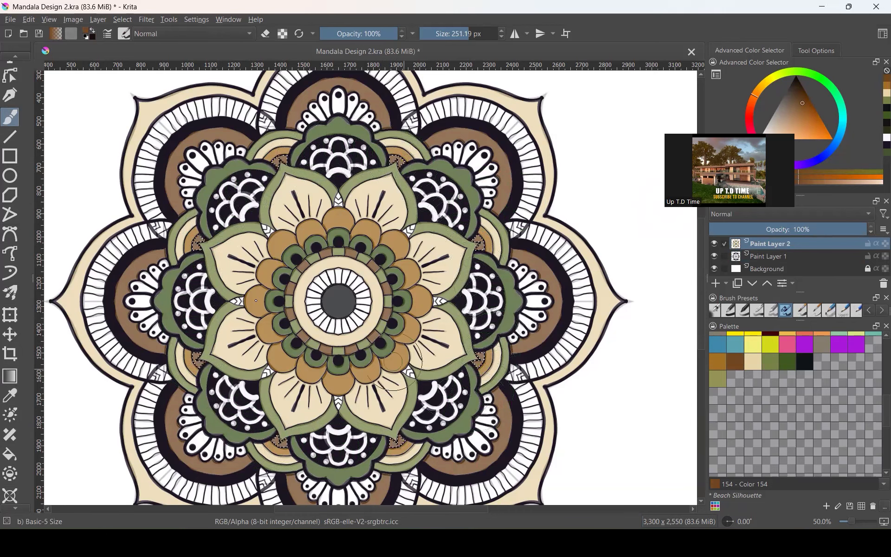
{"action": "left_click", "coordinate": [122, 19]}
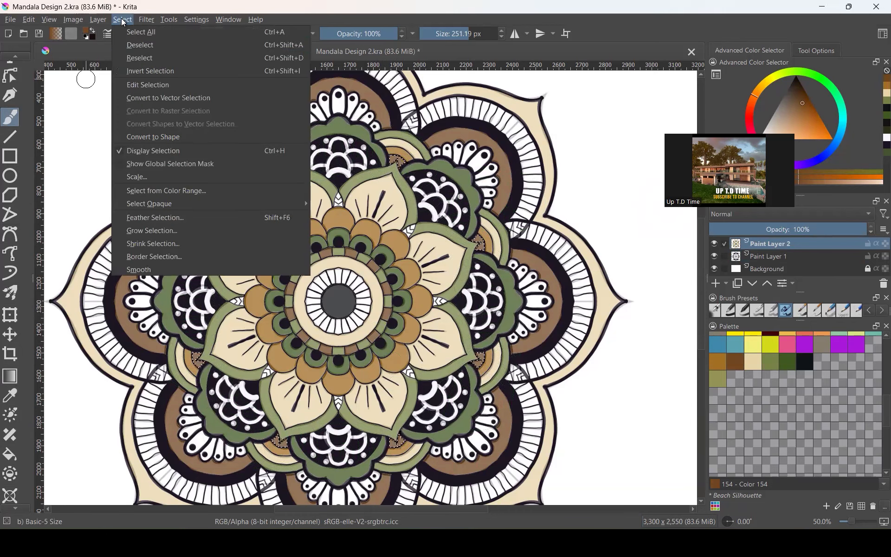
{"action": "left_click", "coordinate": [139, 45]}
{"action": "scroll", "coordinate": [447, 335], "scroll_direction": "down", "scroll_amount": 1}
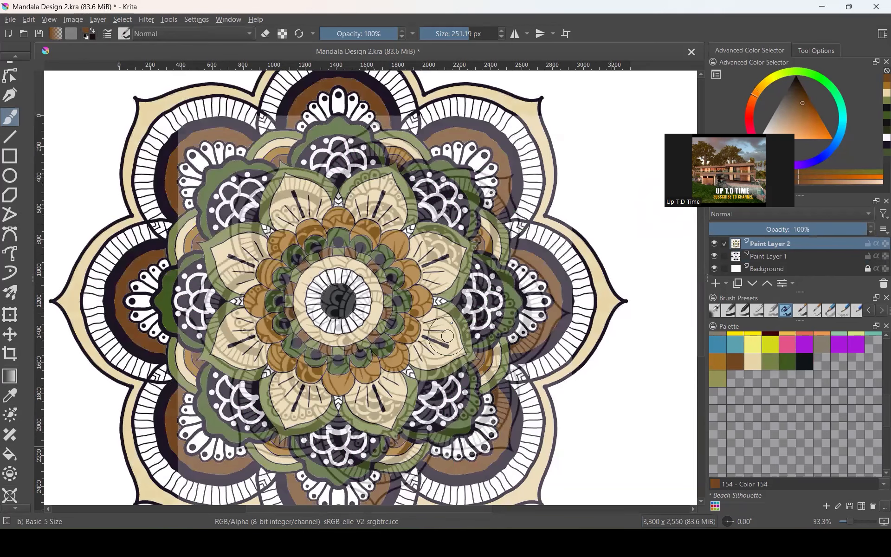
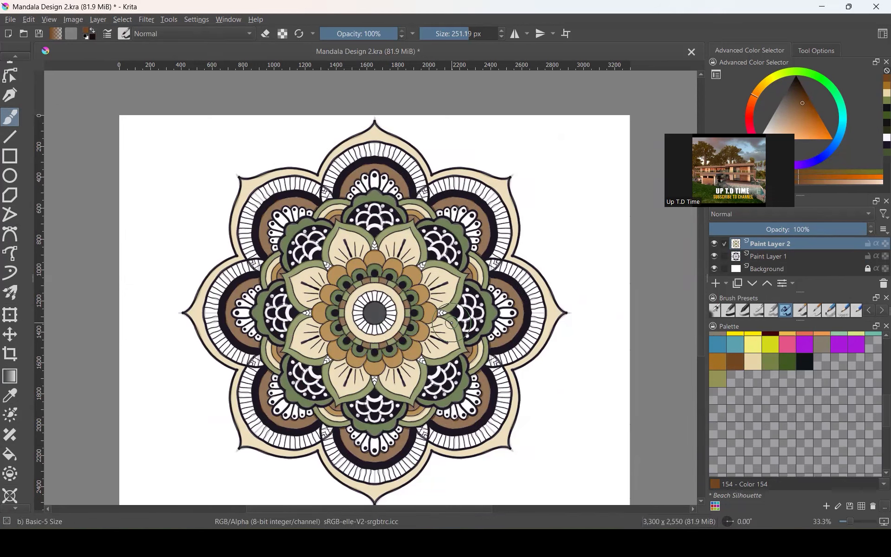
{"action": "scroll", "coordinate": [341, 157], "scroll_direction": "up", "scroll_amount": 1}
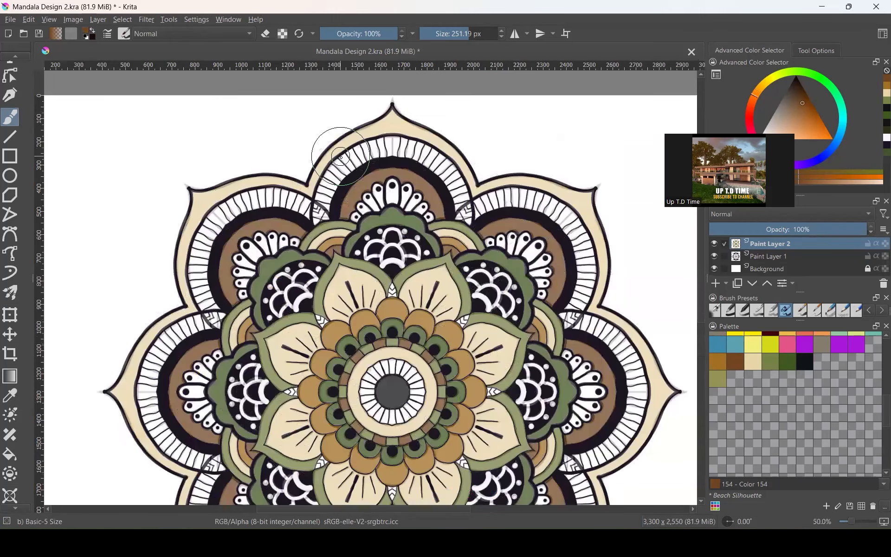
{"action": "scroll", "coordinate": [341, 159], "scroll_direction": "up", "scroll_amount": 1}
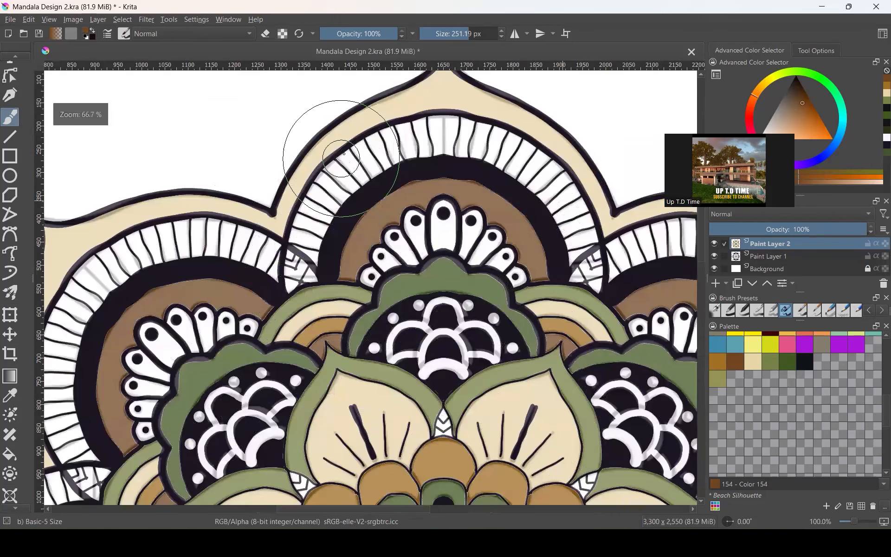
{"action": "scroll", "coordinate": [348, 146], "scroll_direction": "down", "scroll_amount": 2}
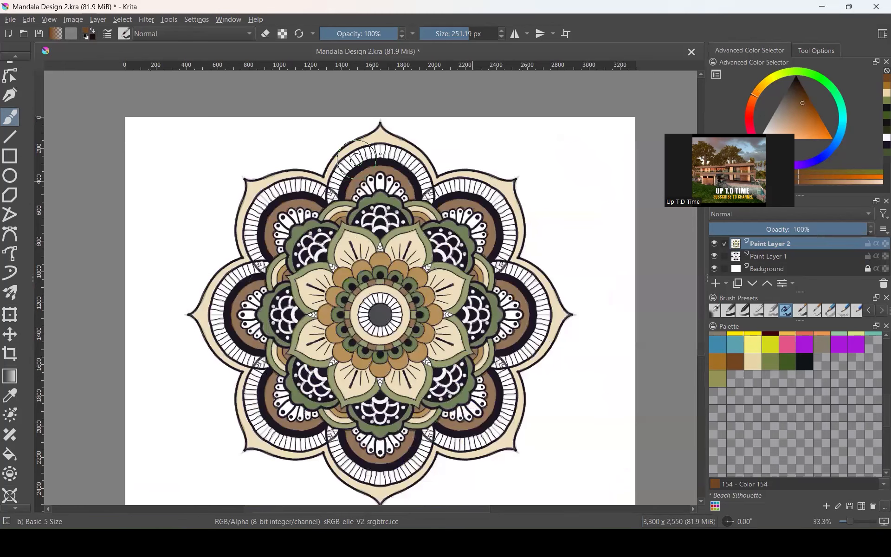
{"action": "scroll", "coordinate": [371, 157], "scroll_direction": "up", "scroll_amount": 4}
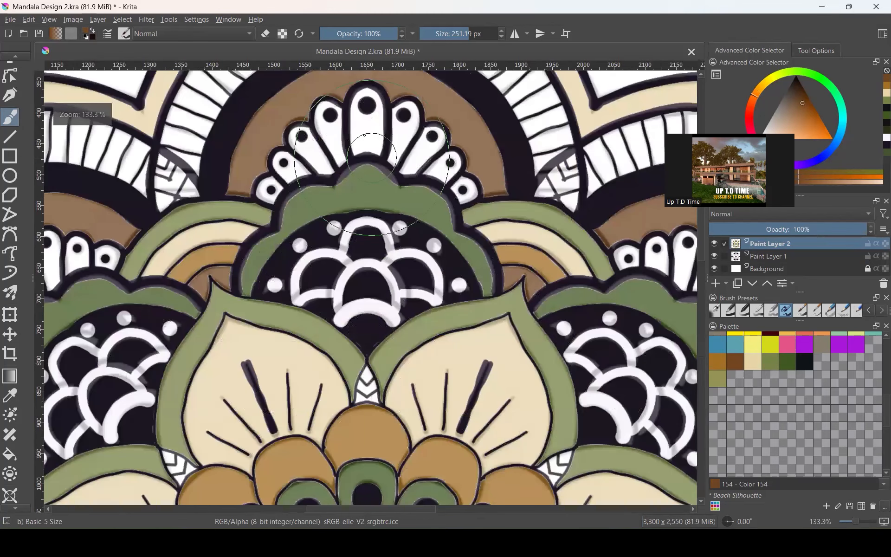
{"action": "scroll", "coordinate": [368, 146], "scroll_direction": "down", "scroll_amount": 1}
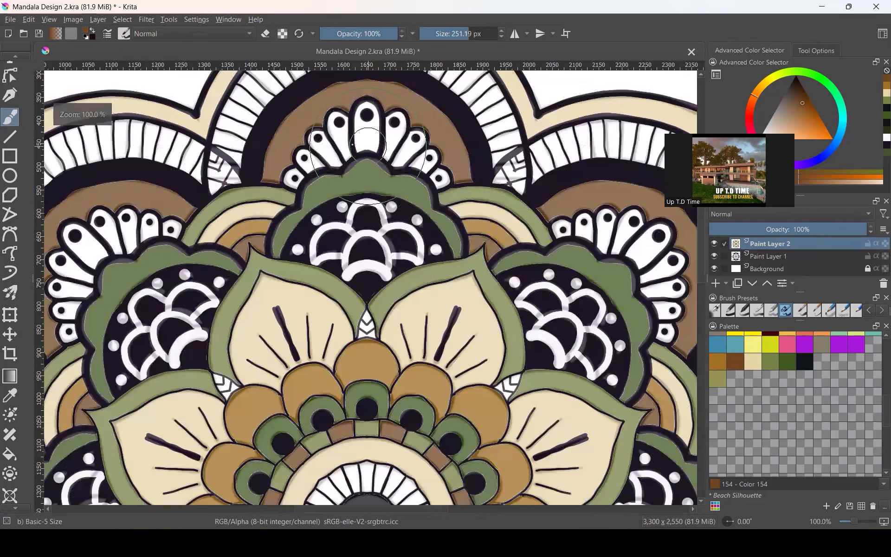
{"action": "scroll", "coordinate": [368, 145], "scroll_direction": "down", "scroll_amount": 1}
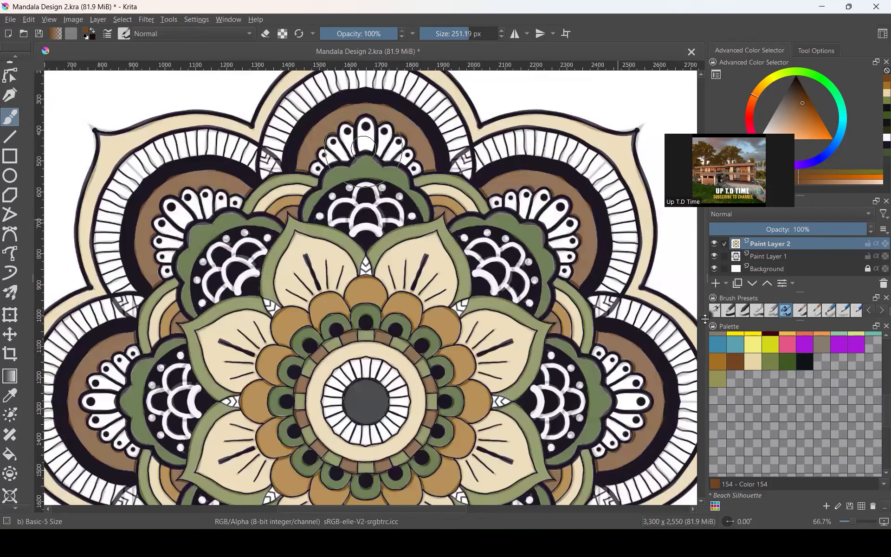
- Select the center petal and the second petal on each side of the top white fan on Paint Layer 1 with the Contiguous Selection tool
{"action": "scroll", "coordinate": [17, 208], "scroll_direction": "down", "scroll_amount": 2}
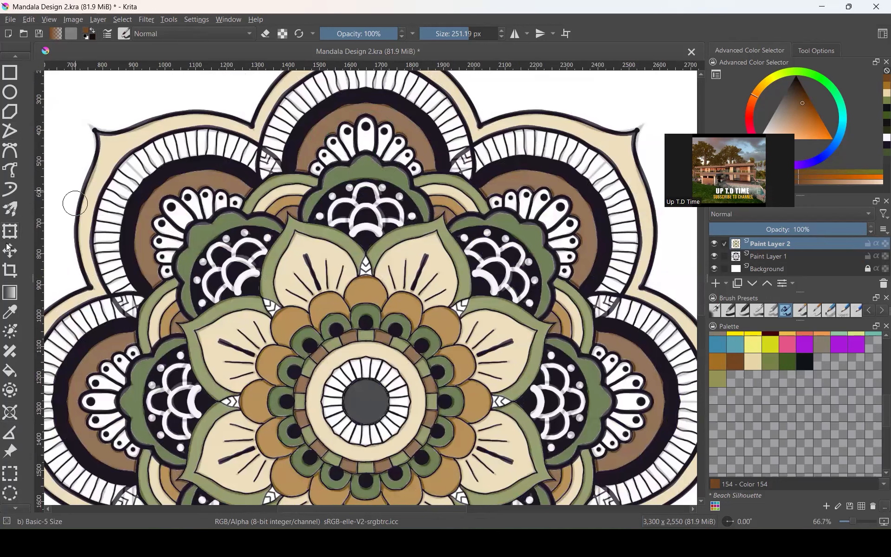
{"action": "scroll", "coordinate": [13, 260], "scroll_direction": "down", "scroll_amount": 2}
{"action": "scroll", "coordinate": [13, 262], "scroll_direction": "down", "scroll_amount": 2}
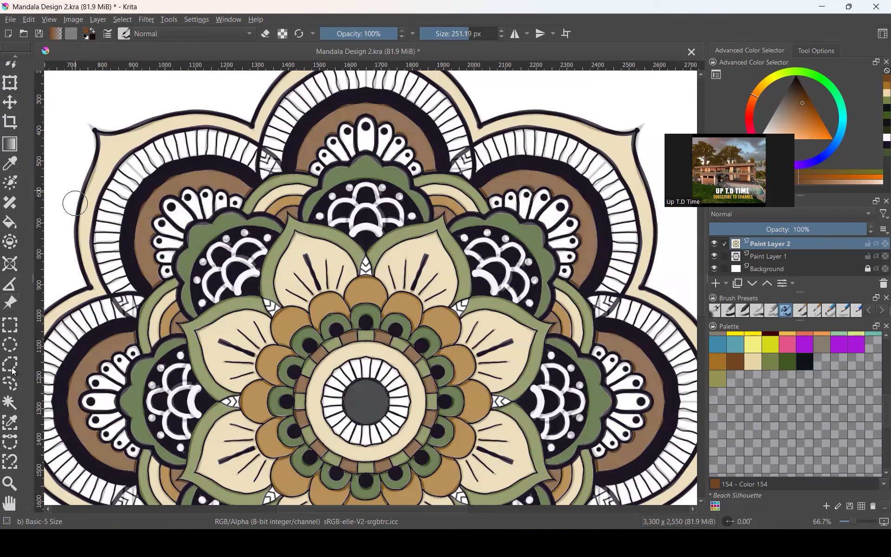
{"action": "left_click", "coordinate": [11, 410]}
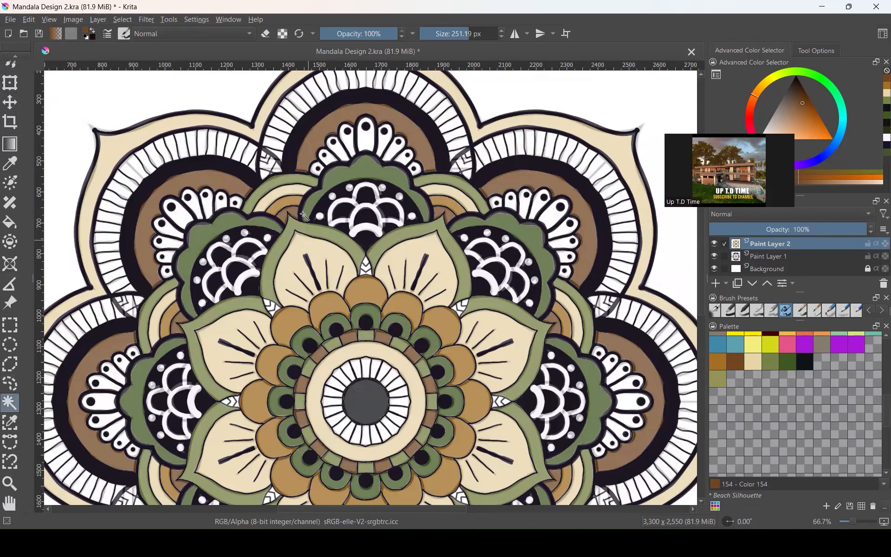
{"action": "scroll", "coordinate": [362, 134], "scroll_direction": "up", "scroll_amount": 1}
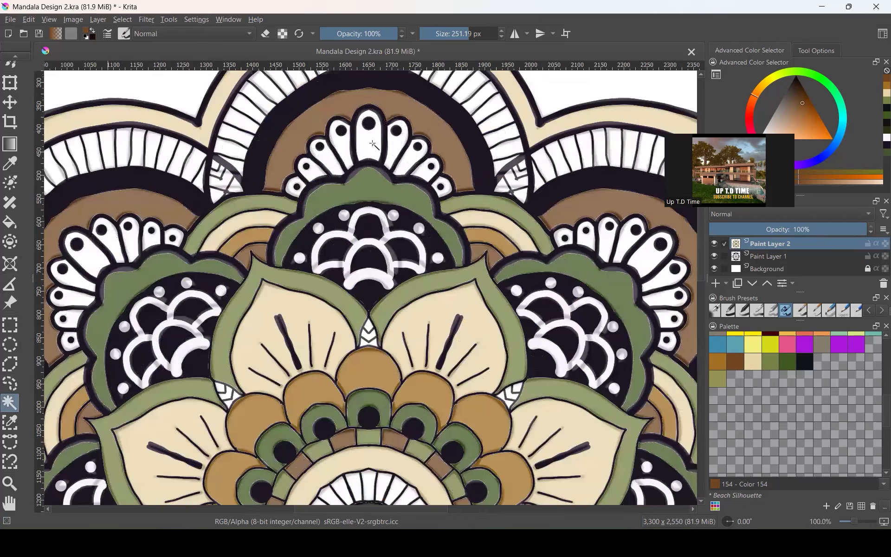
{"action": "scroll", "coordinate": [372, 144], "scroll_direction": "up", "scroll_amount": 2}
{"action": "left_click", "coordinate": [761, 258]}
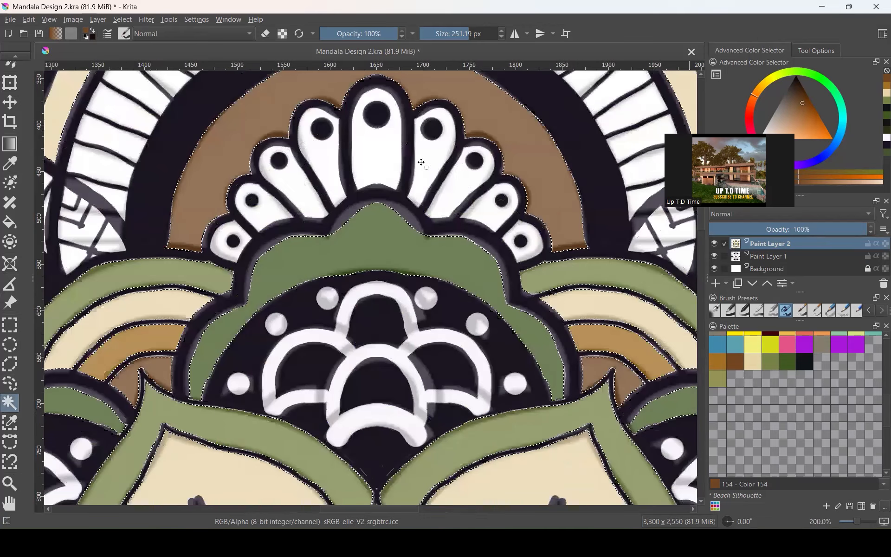
{"action": "left_click", "coordinate": [421, 164]}
{"action": "left_click", "coordinate": [357, 150]}
{"action": "scroll", "coordinate": [347, 158], "scroll_direction": "down", "scroll_amount": 2}
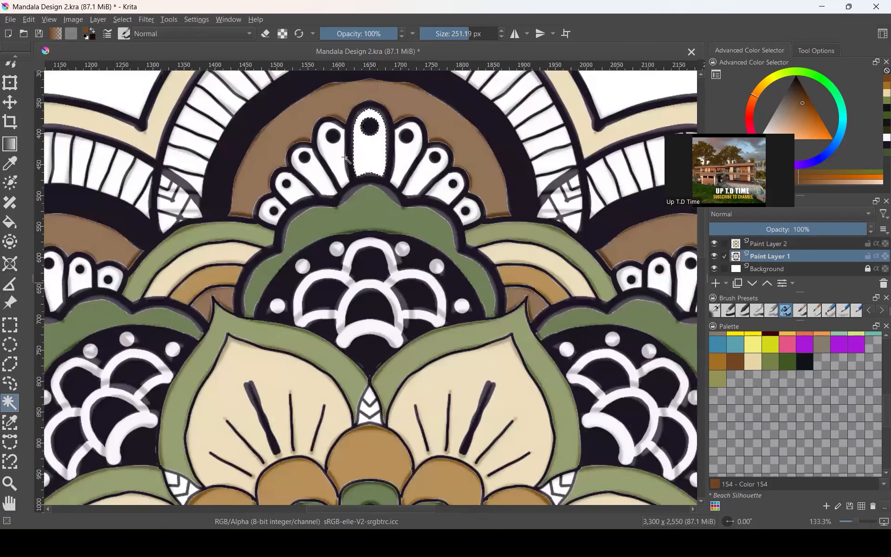
{"action": "scroll", "coordinate": [343, 159], "scroll_direction": "up", "scroll_amount": 2}
{"action": "left_click", "coordinate": [314, 180], "text": "shift"}
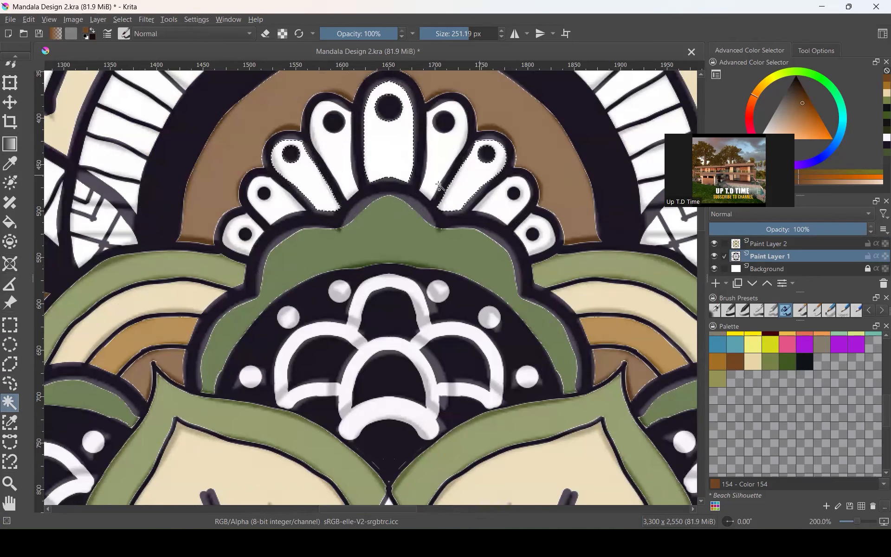
- Add the center petal and the second petal on each side of the upper-right and right fans to the selection
{"action": "scroll", "coordinate": [482, 179], "scroll_direction": "down", "scroll_amount": 3}
{"action": "scroll", "coordinate": [483, 390], "scroll_direction": "up", "scroll_amount": 2}
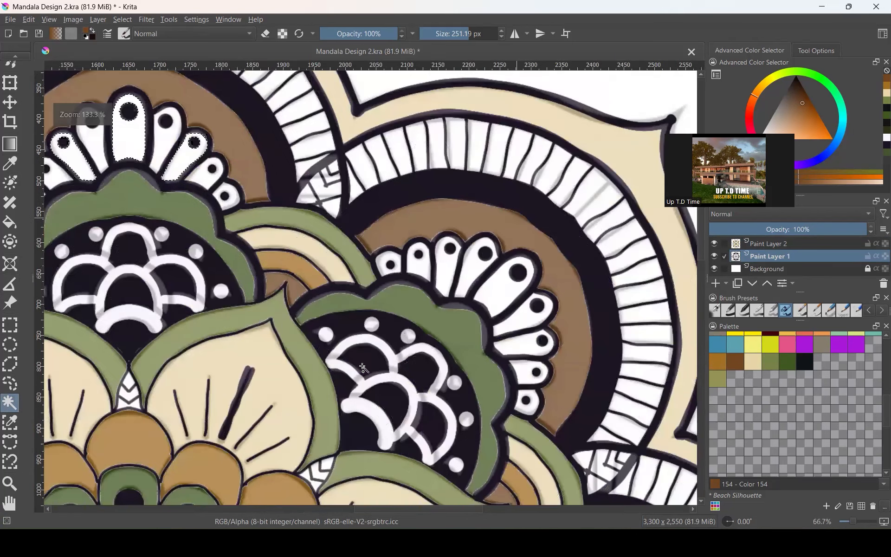
{"action": "scroll", "coordinate": [364, 368], "scroll_direction": "up", "scroll_amount": 2}
{"action": "scroll", "coordinate": [348, 269], "scroll_direction": "down", "scroll_amount": 4}
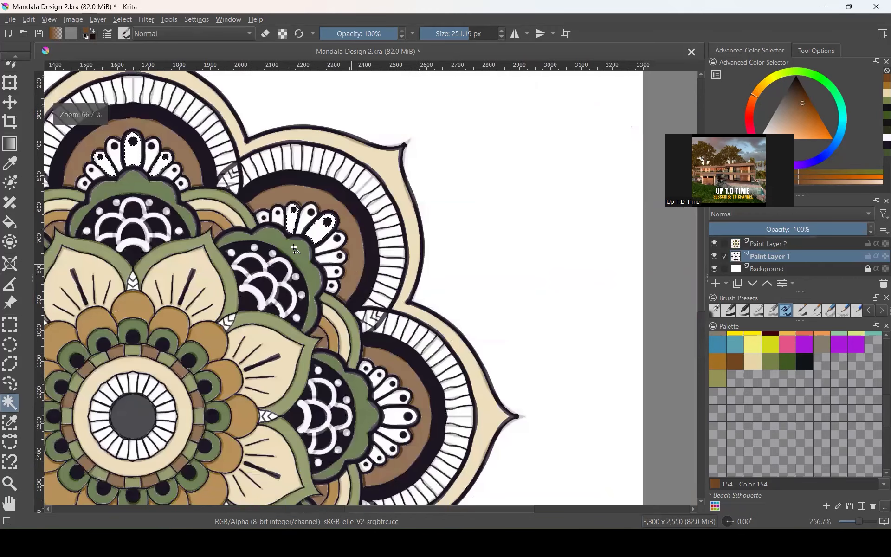
{"action": "scroll", "coordinate": [295, 250], "scroll_direction": "up", "scroll_amount": 2}
{"action": "scroll", "coordinate": [408, 248], "scroll_direction": "down", "scroll_amount": 1}
{"action": "left_click", "coordinate": [427, 301]}
{"action": "scroll", "coordinate": [407, 247], "scroll_direction": "up", "scroll_amount": 3}
{"action": "left_click", "coordinate": [418, 288]}
{"action": "scroll", "coordinate": [434, 226], "scroll_direction": "down", "scroll_amount": 2}
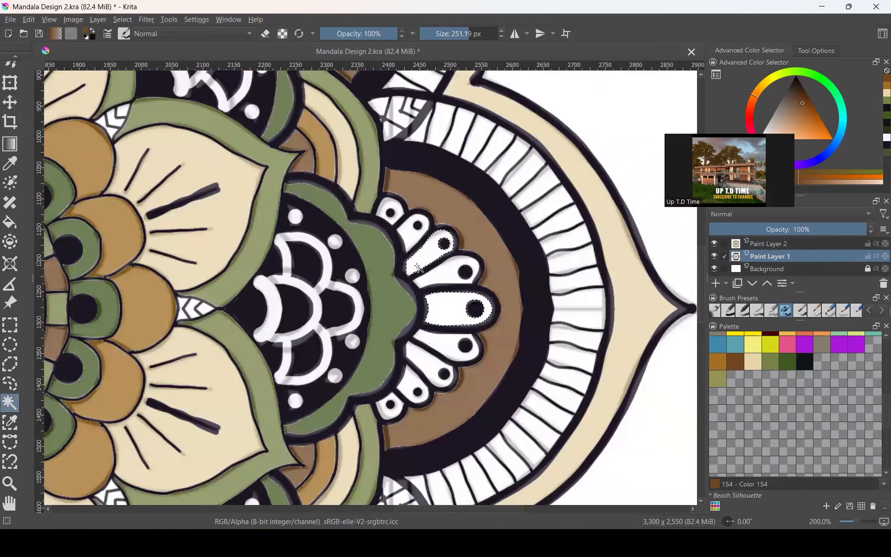
{"action": "scroll", "coordinate": [408, 260], "scroll_direction": "up", "scroll_amount": 1}
- Add the center petal and the second petal on each side of the lower-right and bottom fans to the selection
{"action": "scroll", "coordinate": [392, 333], "scroll_direction": "down", "scroll_amount": 5}
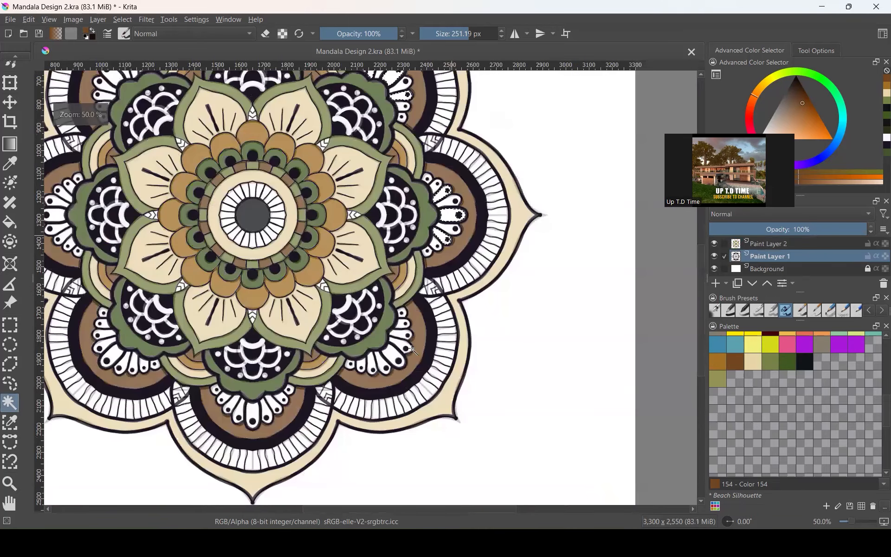
{"action": "scroll", "coordinate": [412, 349], "scroll_direction": "up", "scroll_amount": 4}
{"action": "scroll", "coordinate": [427, 315], "scroll_direction": "up", "scroll_amount": 1}
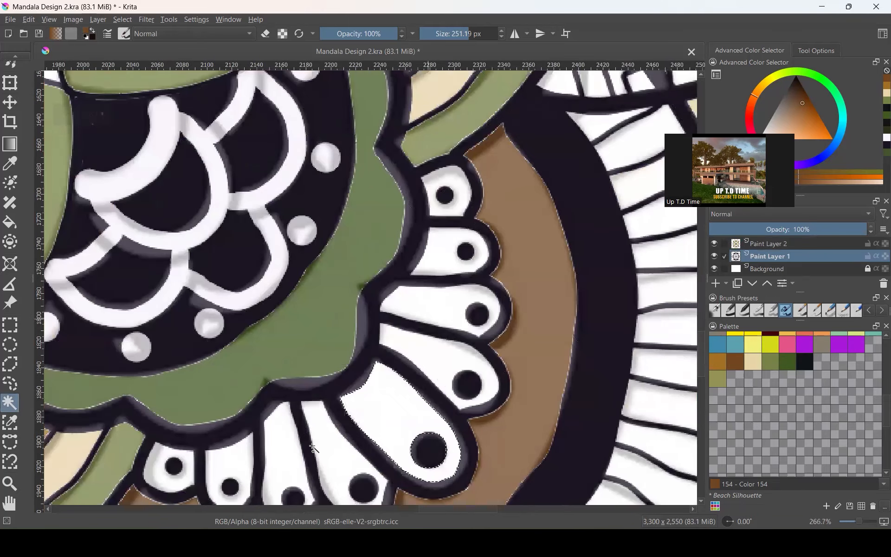
{"action": "scroll", "coordinate": [485, 315], "scroll_direction": "down", "scroll_amount": 7}
{"action": "scroll", "coordinate": [407, 354], "scroll_direction": "up", "scroll_amount": 6}
{"action": "left_click", "coordinate": [408, 355]}
{"action": "left_click", "coordinate": [494, 331], "text": "shift"}
{"action": "left_click", "coordinate": [337, 330], "text": "shift"}
- Add the center petal and the second petal on each side of the lower-left fan to the selection
{"action": "scroll", "coordinate": [444, 379], "scroll_direction": "down", "scroll_amount": 4}
{"action": "scroll", "coordinate": [279, 292], "scroll_direction": "up", "scroll_amount": 3}
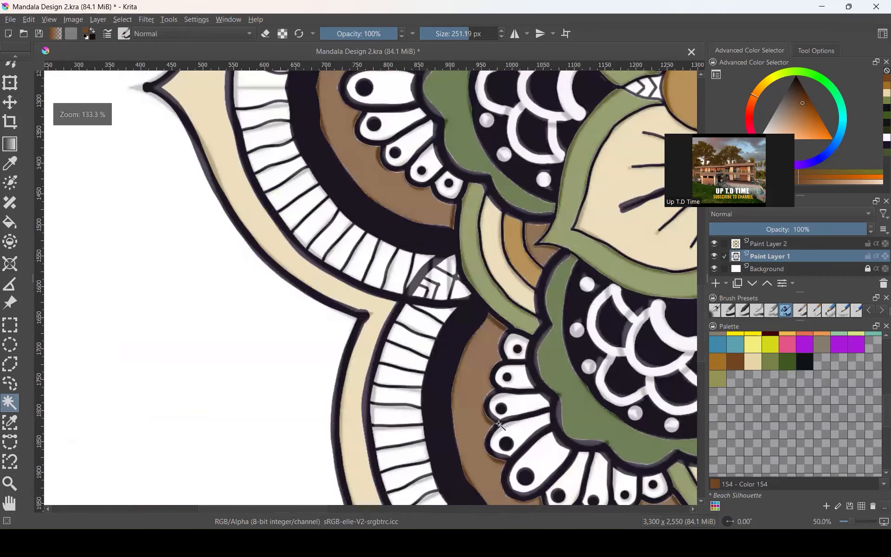
{"action": "left_click", "coordinate": [550, 465], "text": "shift"}
{"action": "left_click", "coordinate": [525, 408], "text": "shift"}
{"action": "scroll", "coordinate": [422, 267], "scroll_direction": "down", "scroll_amount": 1}
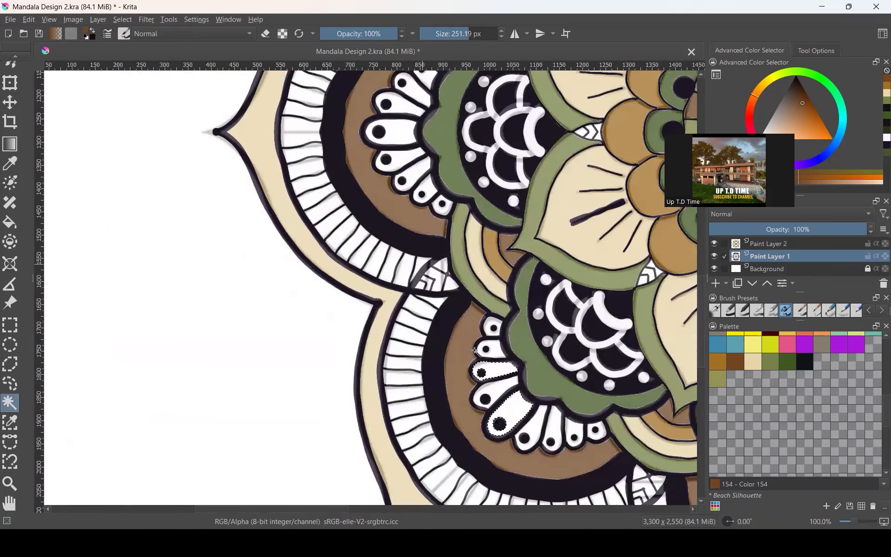
{"action": "scroll", "coordinate": [475, 350], "scroll_direction": "up", "scroll_amount": 2}
{"action": "left_click", "coordinate": [524, 340], "text": "shift"}
{"action": "scroll", "coordinate": [501, 392], "scroll_direction": "down", "scroll_amount": 1}
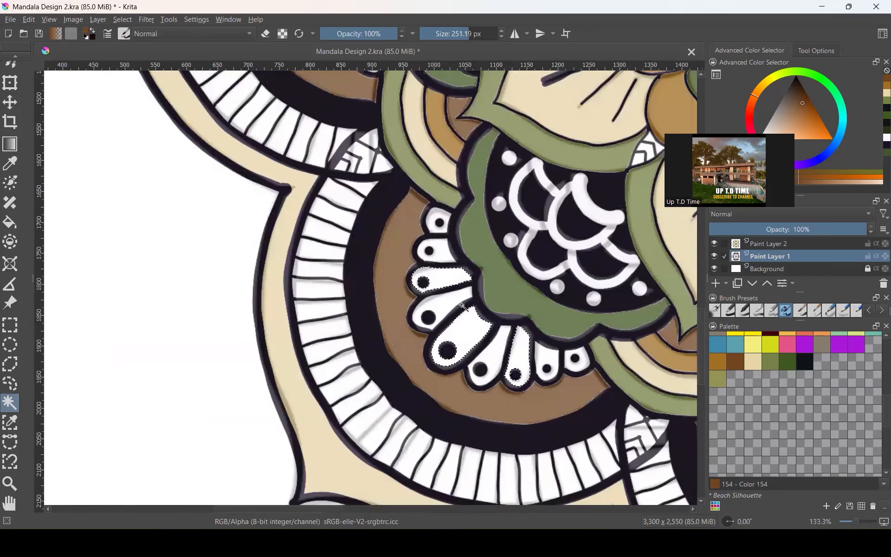
- Add the center petal and the second petal on each side of the left and upper-left fans to the selection
{"action": "scroll", "coordinate": [463, 307], "scroll_direction": "down", "scroll_amount": 3}
{"action": "scroll", "coordinate": [436, 277], "scroll_direction": "up", "scroll_amount": 5}
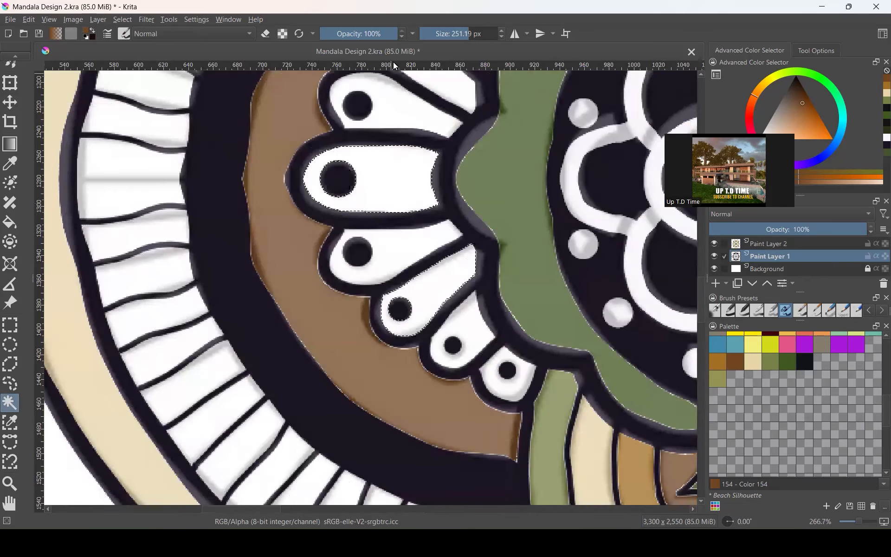
{"action": "scroll", "coordinate": [393, 279], "scroll_direction": "down", "scroll_amount": 1}
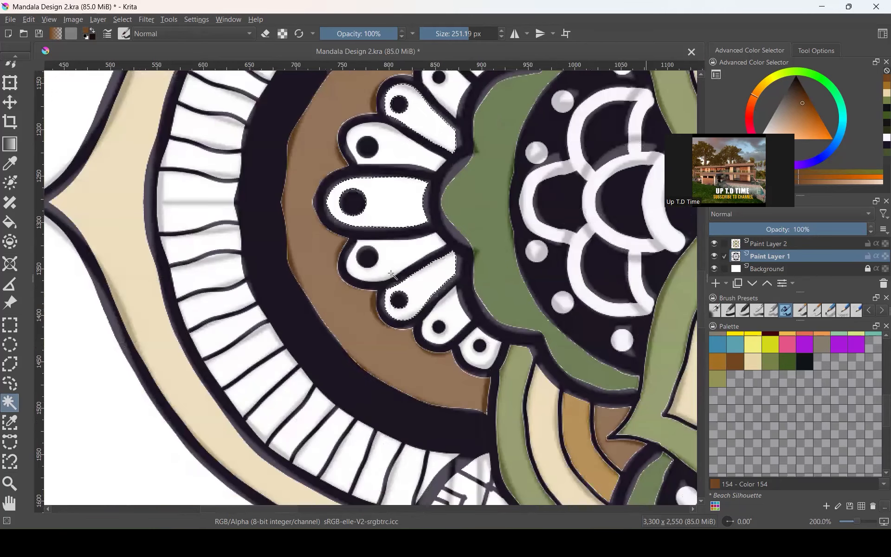
{"action": "scroll", "coordinate": [392, 274], "scroll_direction": "down", "scroll_amount": 3}
{"action": "scroll", "coordinate": [411, 220], "scroll_direction": "up", "scroll_amount": 3}
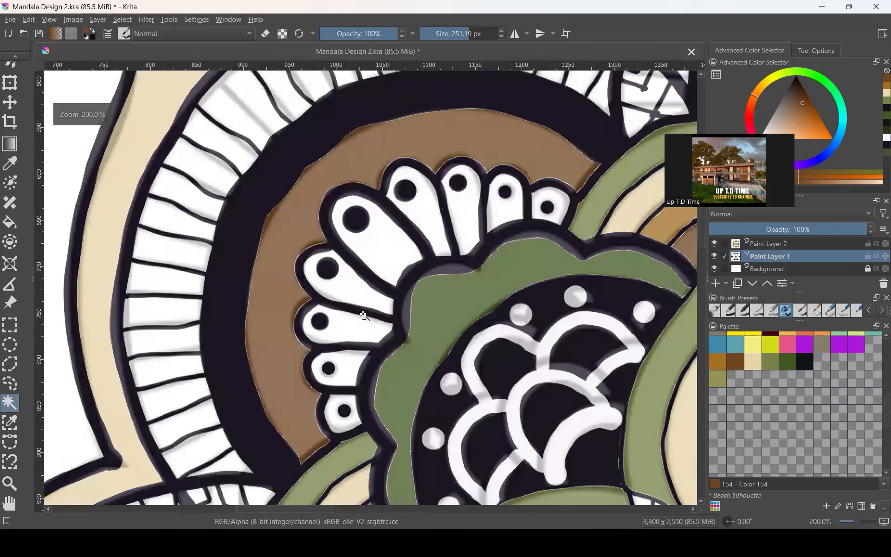
{"action": "scroll", "coordinate": [371, 218], "scroll_direction": "down", "scroll_amount": 3}
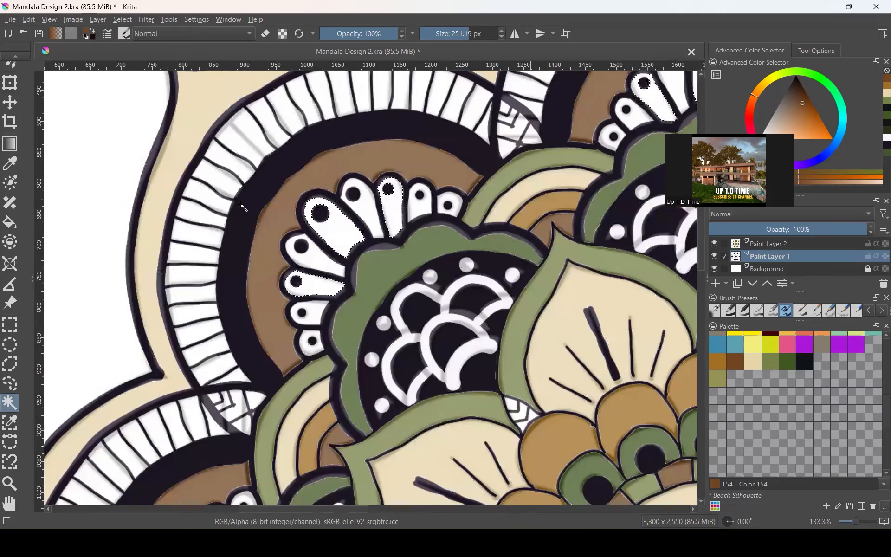
- Brush beige Color 152 over the selected fan petals all around the mandala on Paint Layer 2
{"action": "scroll", "coordinate": [511, 194], "scroll_direction": "down", "scroll_amount": 1}
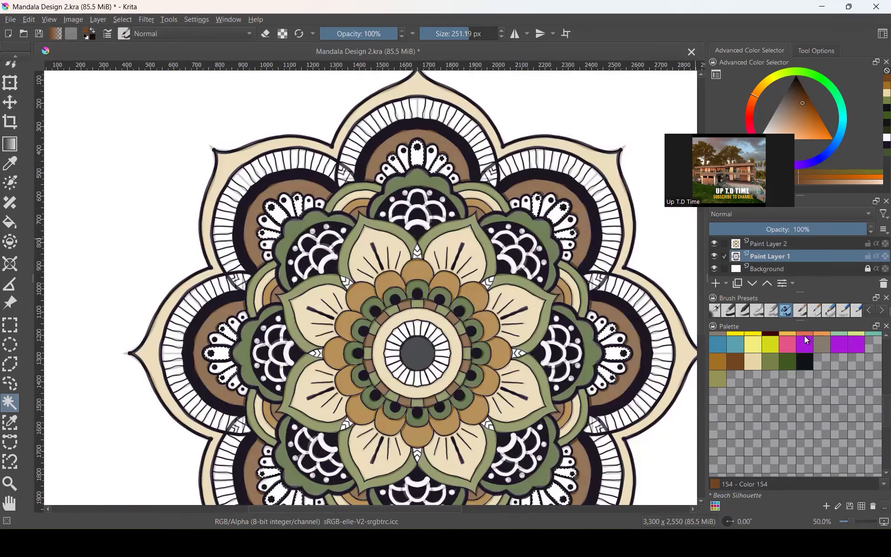
{"action": "left_click", "coordinate": [719, 363]}
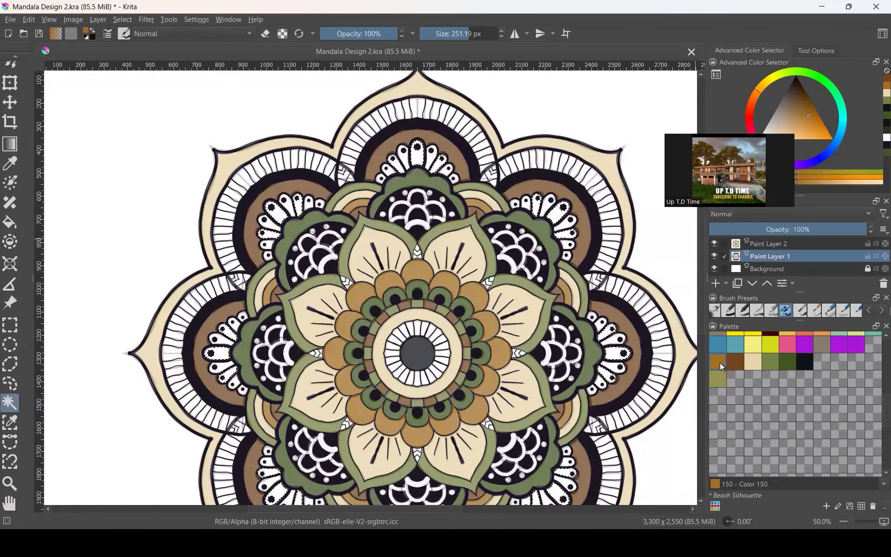
{"action": "left_click", "coordinate": [755, 362]}
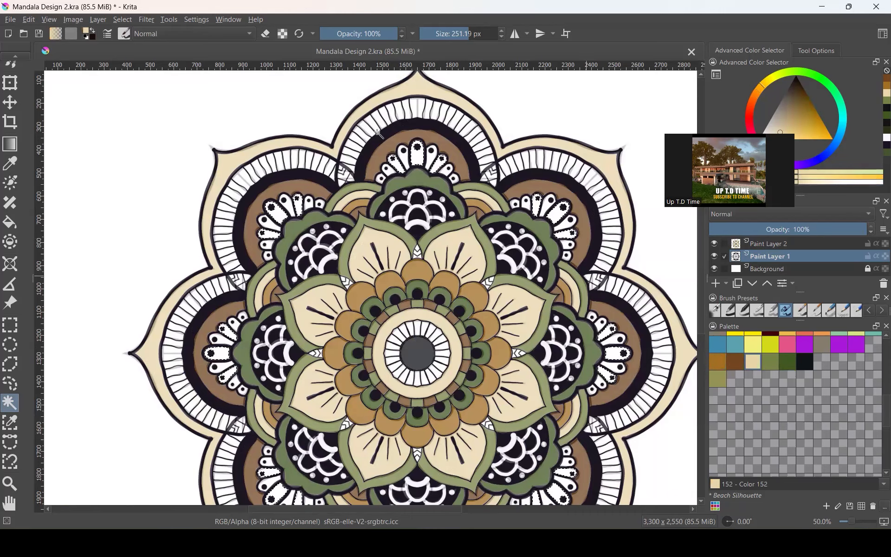
{"action": "scroll", "coordinate": [15, 102], "scroll_direction": "up", "scroll_amount": 10}
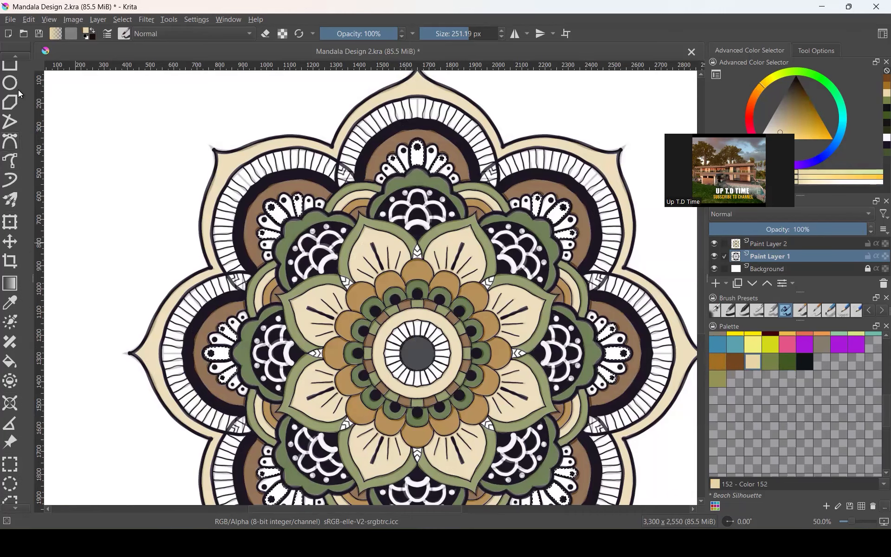
{"action": "left_click", "coordinate": [18, 132]}
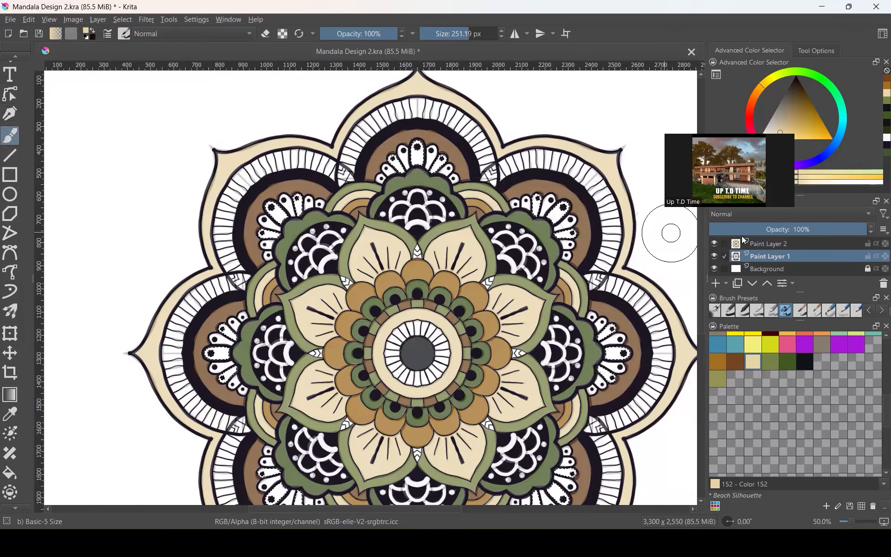
{"action": "left_click", "coordinate": [759, 242]}
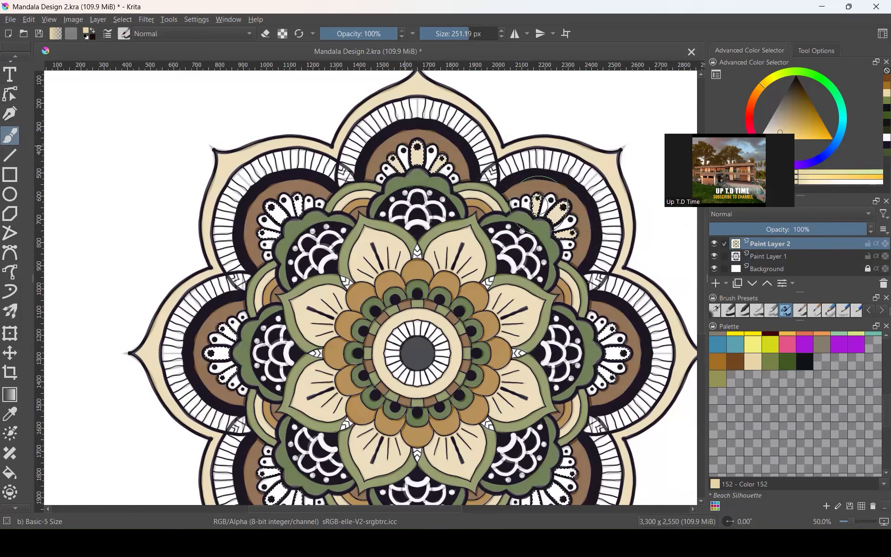
{"action": "left_click_drag", "start_coordinate": [609, 341], "coordinate": [598, 348]}
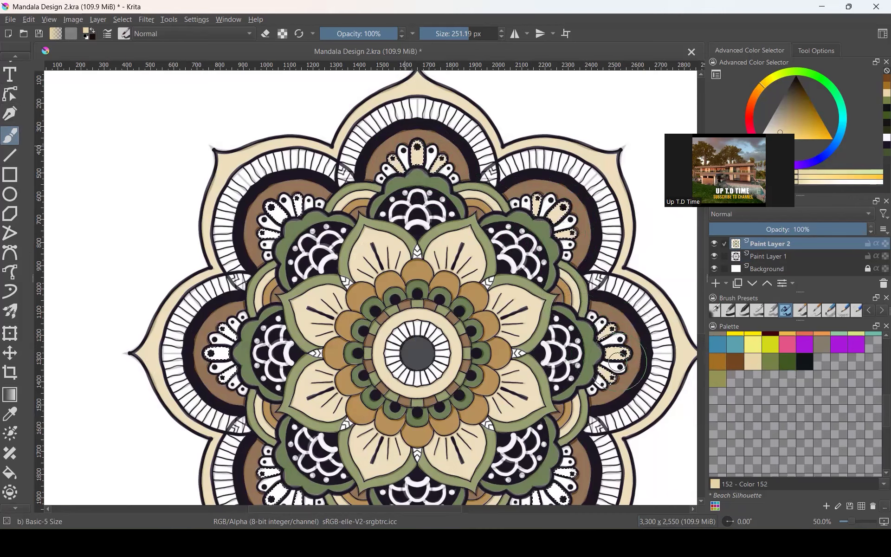
{"action": "scroll", "coordinate": [536, 193], "scroll_direction": "down", "scroll_amount": 1}
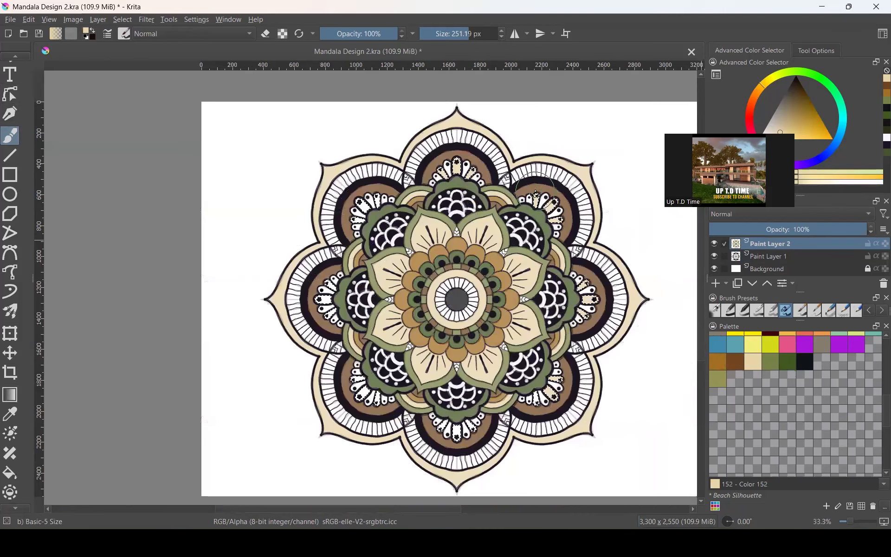
{"action": "scroll", "coordinate": [535, 188], "scroll_direction": "down", "scroll_amount": 1}
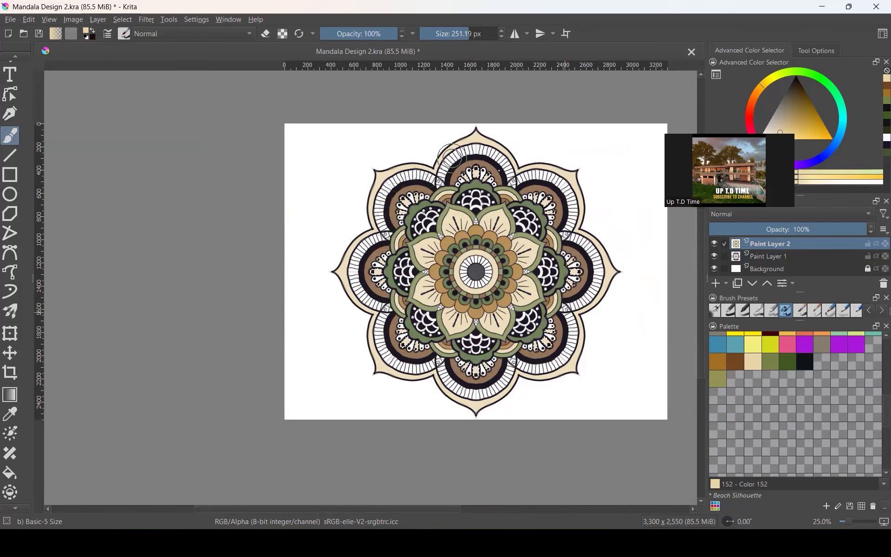
{"action": "scroll", "coordinate": [548, 186], "scroll_direction": "up", "scroll_amount": 2}
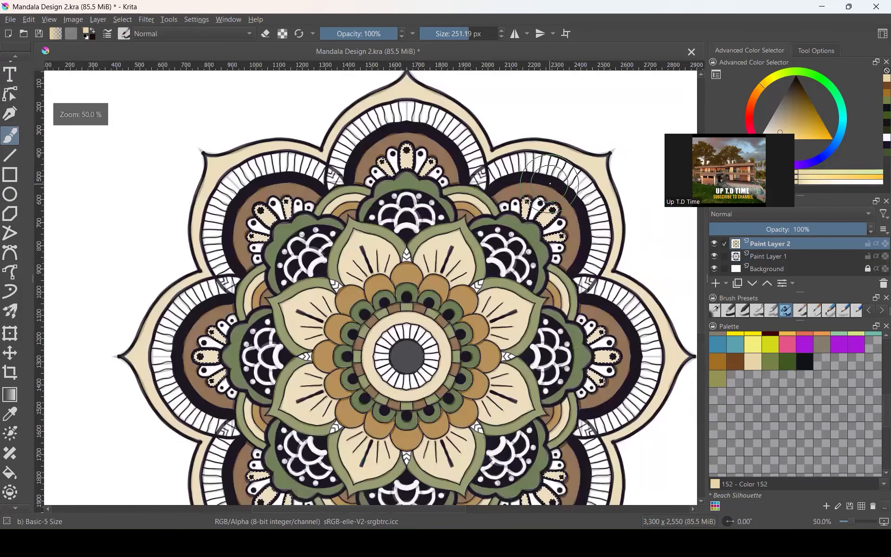
- Clear the beige petals' selection and switch to contiguous selection on Paint Layer 1
{"action": "scroll", "coordinate": [541, 182], "scroll_direction": "up", "scroll_amount": 2}
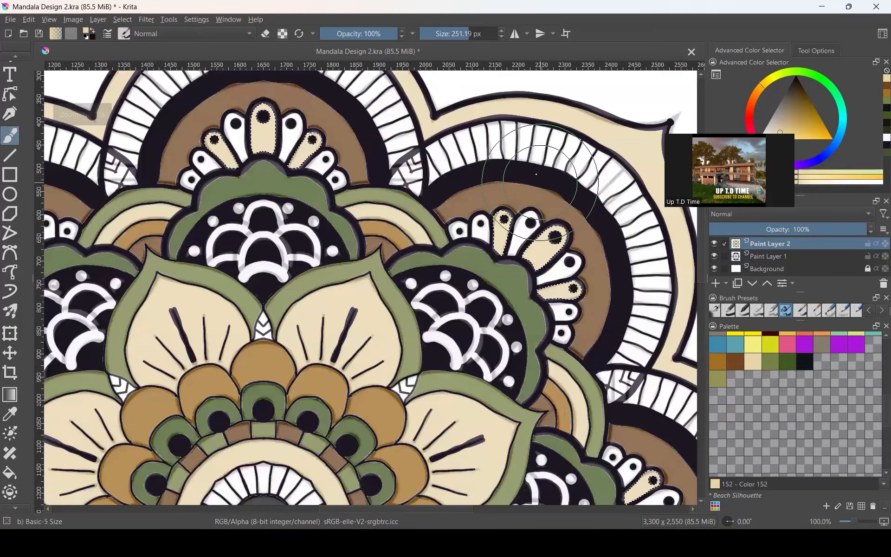
{"action": "scroll", "coordinate": [536, 173], "scroll_direction": "down", "scroll_amount": 1}
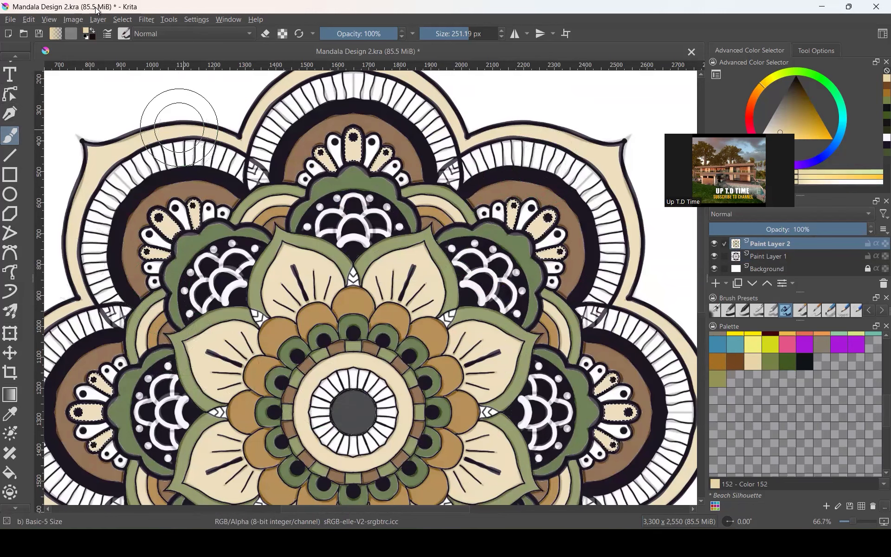
{"action": "left_click", "coordinate": [122, 19]}
{"action": "left_click", "coordinate": [152, 43]}
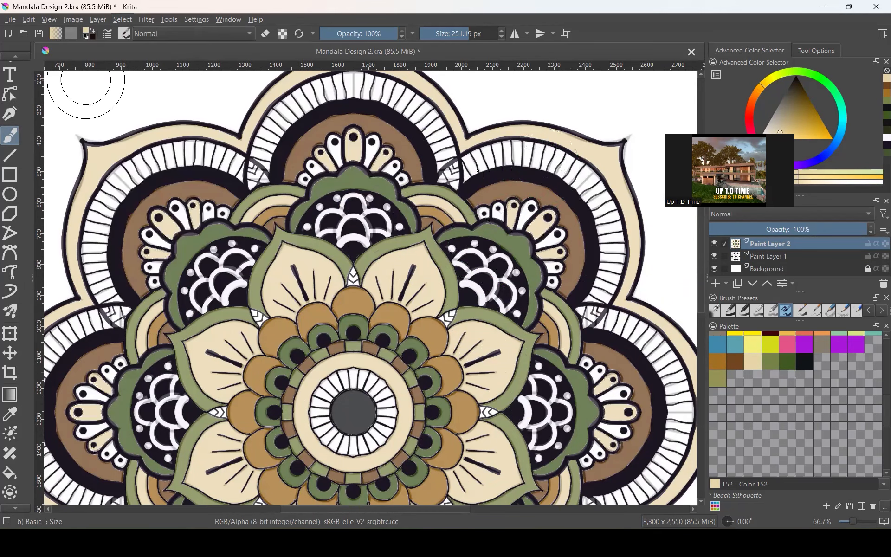
{"action": "scroll", "coordinate": [14, 384], "scroll_direction": "down", "scroll_amount": 3}
{"action": "scroll", "coordinate": [14, 384], "scroll_direction": "down", "scroll_amount": 2}
{"action": "left_click", "coordinate": [15, 435]}
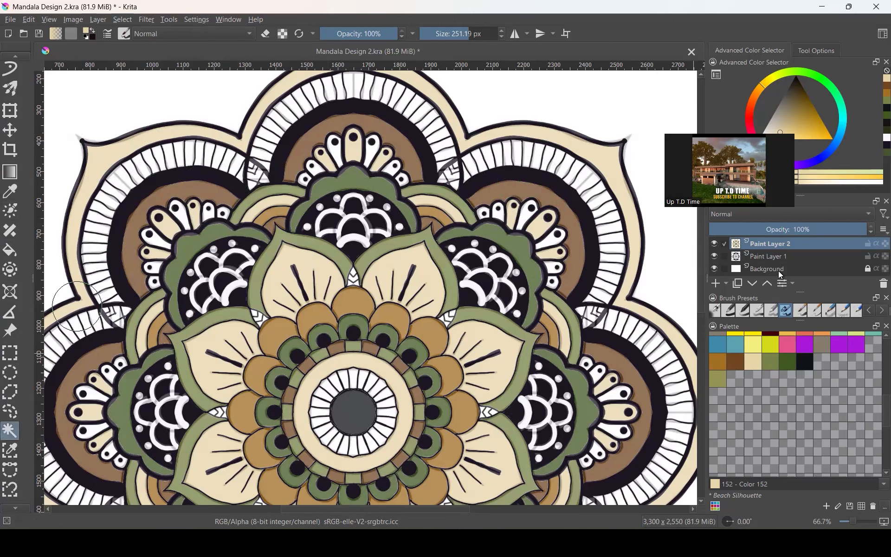
{"action": "left_click", "coordinate": [776, 256]}
{"action": "scroll", "coordinate": [536, 217], "scroll_direction": "up", "scroll_amount": 1}
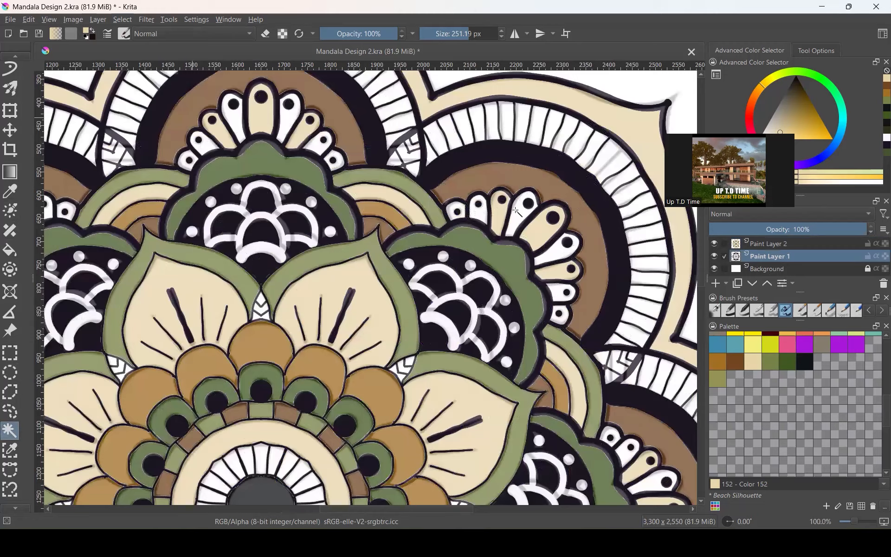
{"action": "left_click", "coordinate": [518, 223]}
{"action": "scroll", "coordinate": [536, 216], "scroll_direction": "up", "scroll_amount": 2}
{"action": "left_click", "coordinate": [570, 295], "text": "shift"}
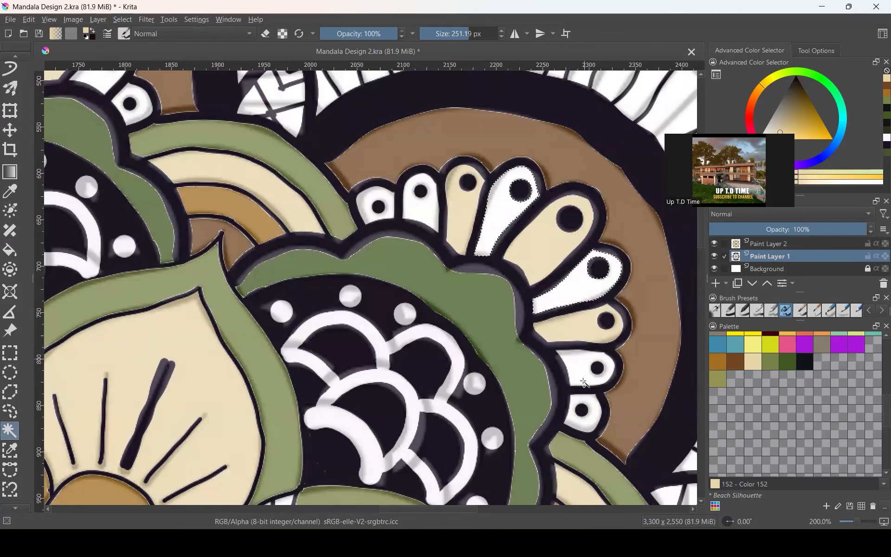
- Select the two outermost white petals and the two white petals flanking the center petal of the upper-right fan
{"action": "left_click", "coordinate": [586, 402]}
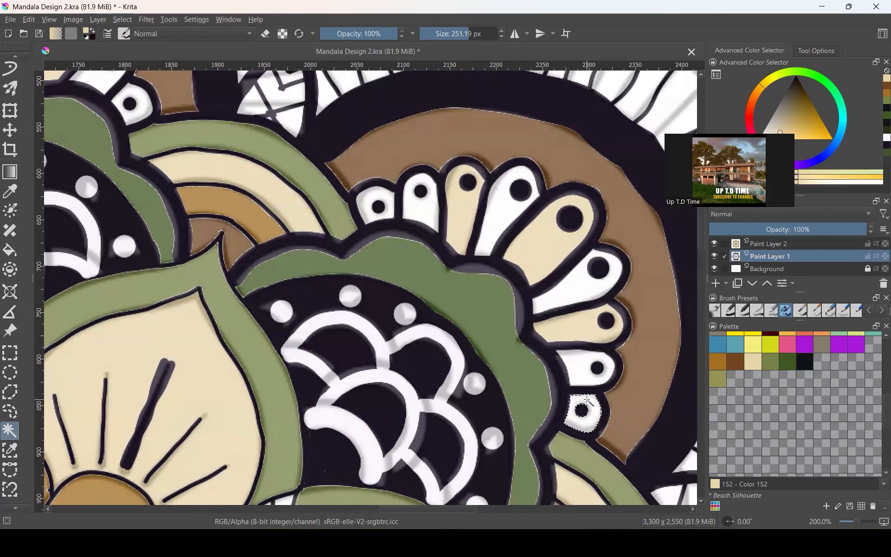
{"action": "left_click", "coordinate": [579, 295], "text": "shift"}
{"action": "left_click", "coordinate": [502, 215], "text": "shift"}
{"action": "left_click", "coordinate": [389, 199], "text": "shift"}
- Add the top fan's two outermost white petals and the white petals flanking its center petal to the selection
{"action": "scroll", "coordinate": [435, 163], "scroll_direction": "down", "scroll_amount": 1}
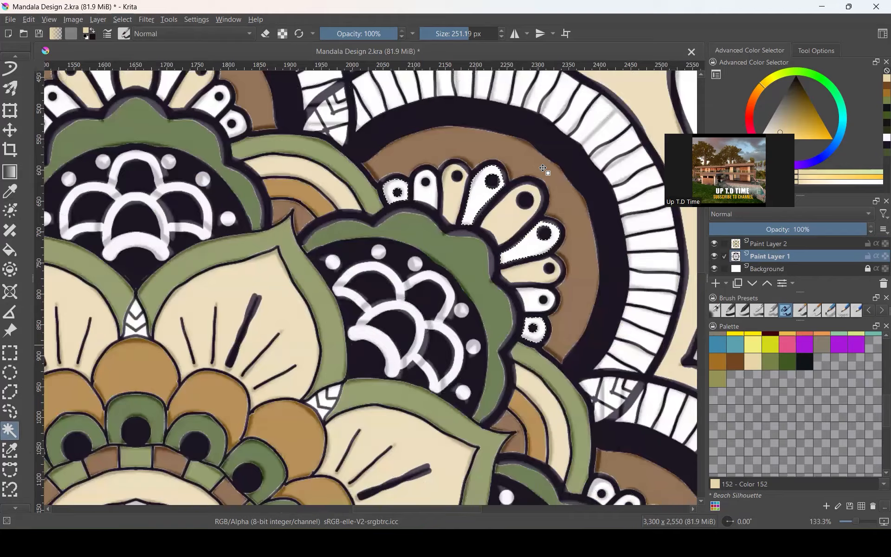
{"action": "scroll", "coordinate": [478, 164], "scroll_direction": "down", "scroll_amount": 3}
{"action": "scroll", "coordinate": [421, 244], "scroll_direction": "up", "scroll_amount": 4}
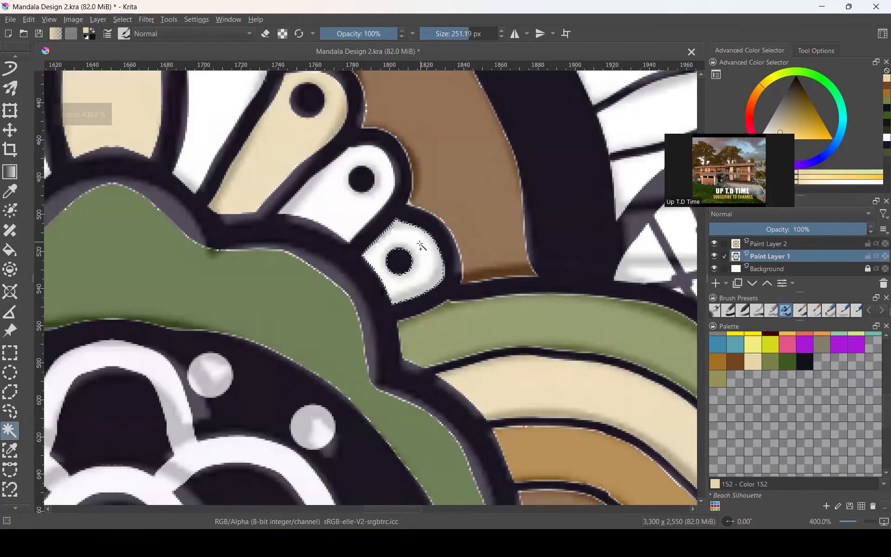
{"action": "scroll", "coordinate": [342, 175], "scroll_direction": "down", "scroll_amount": 1}
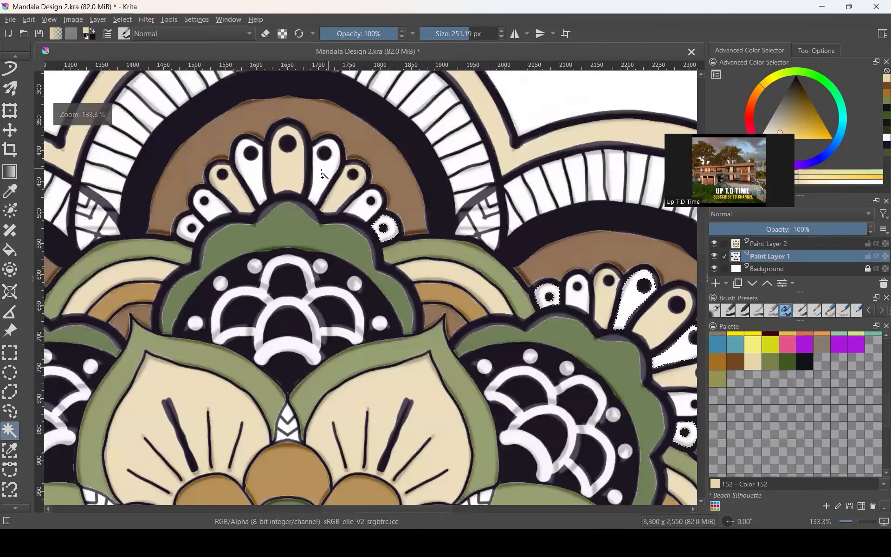
{"action": "left_click", "coordinate": [255, 181], "text": "shift"}
{"action": "left_click", "coordinate": [198, 219], "text": "shift"}
{"action": "left_click", "coordinate": [314, 180], "text": "shift"}
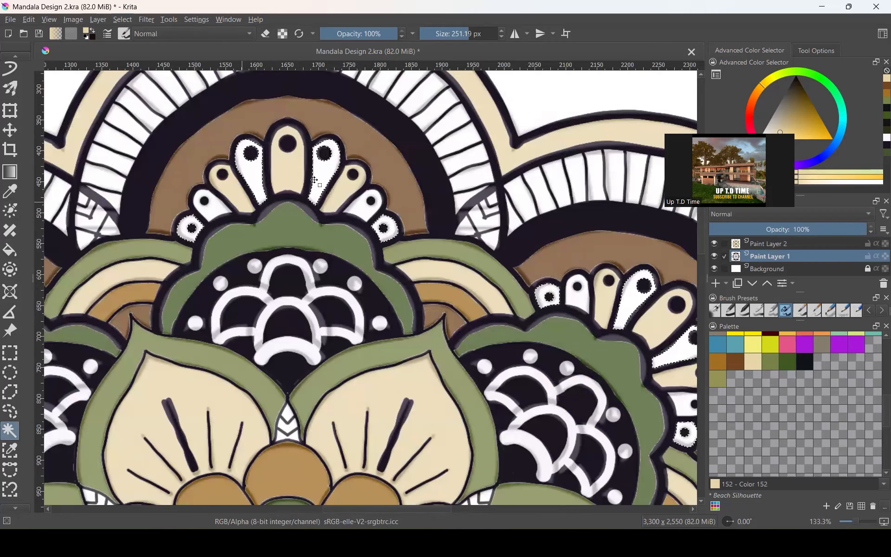
- Add the upper-left fan's outermost white petals and the white petals flanking its center petal to the selection
{"action": "scroll", "coordinate": [459, 163], "scroll_direction": "down", "scroll_amount": 1}
{"action": "scroll", "coordinate": [297, 288], "scroll_direction": "up", "scroll_amount": 3}
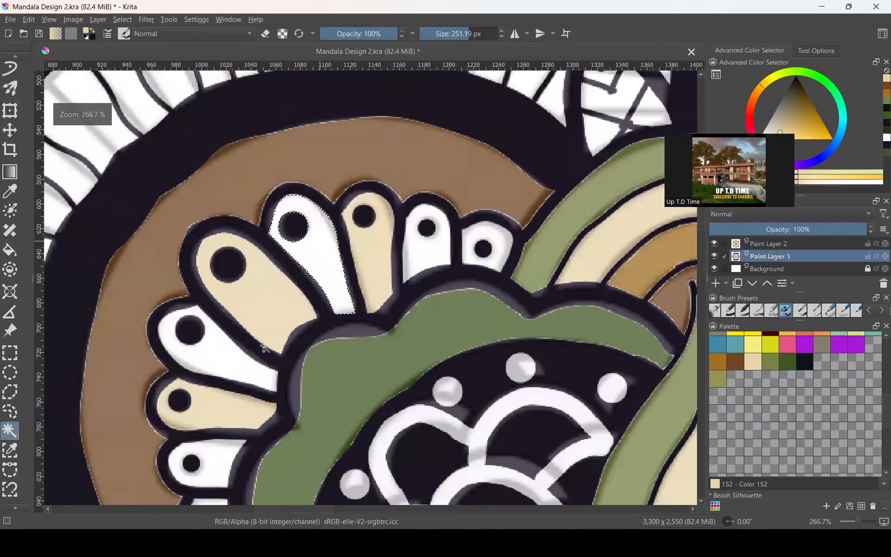
{"action": "scroll", "coordinate": [501, 246], "scroll_direction": "down", "scroll_amount": 1}
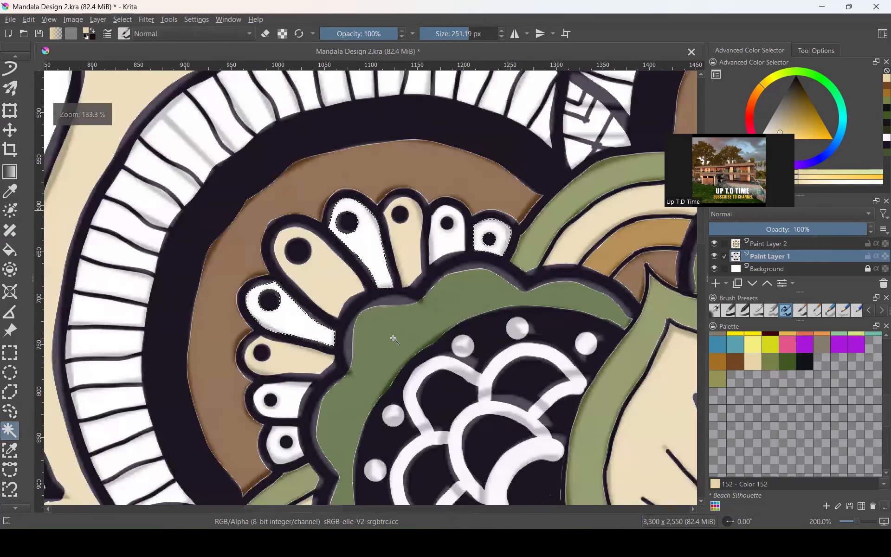
{"action": "scroll", "coordinate": [355, 371], "scroll_direction": "up", "scroll_amount": 2}
- Add the left fan's outermost white petals and the white petals flanking its center petal to the selection
{"action": "scroll", "coordinate": [348, 376], "scroll_direction": "down", "scroll_amount": 8}
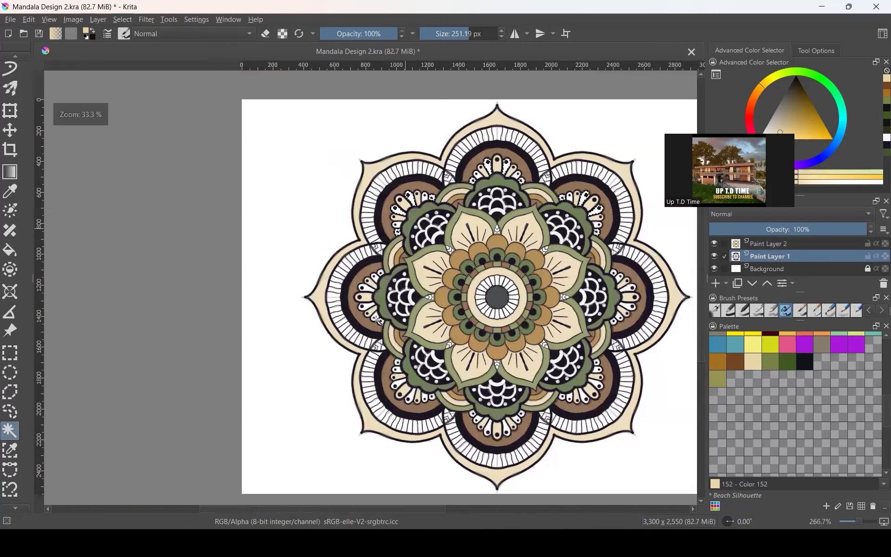
{"action": "scroll", "coordinate": [332, 181], "scroll_direction": "up", "scroll_amount": 5}
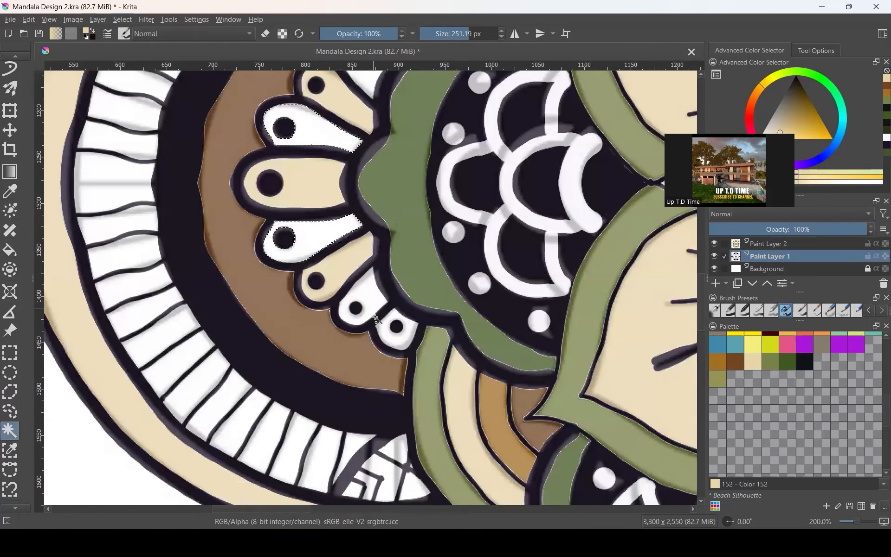
{"action": "scroll", "coordinate": [413, 328], "scroll_direction": "down", "scroll_amount": 1}
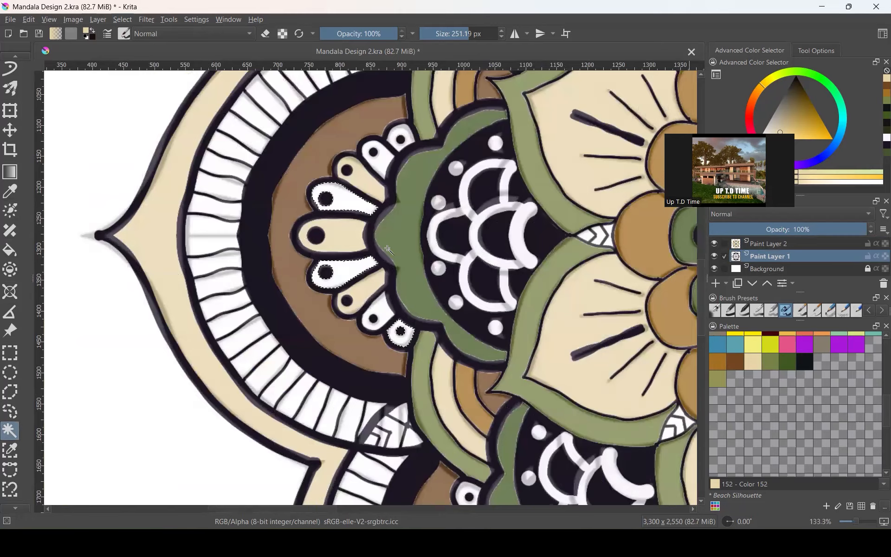
{"action": "scroll", "coordinate": [388, 249], "scroll_direction": "down", "scroll_amount": 2}
{"action": "scroll", "coordinate": [400, 261], "scroll_direction": "up", "scroll_amount": 2}
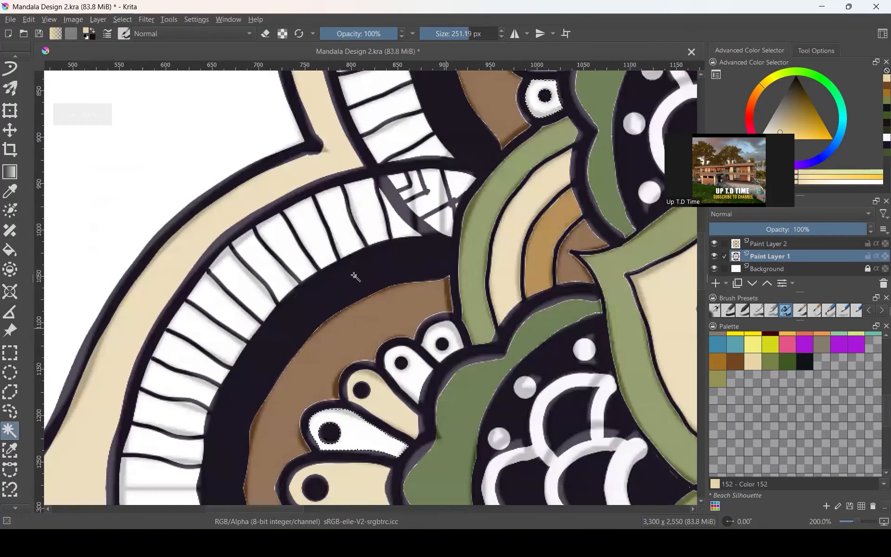
- Add the lower-left fan's outermost white petals and the white petals flanking its center petal to the selection
{"action": "scroll", "coordinate": [355, 278], "scroll_direction": "down", "scroll_amount": 6}
{"action": "scroll", "coordinate": [279, 294], "scroll_direction": "up", "scroll_amount": 5}
{"action": "left_click", "coordinate": [216, 285]}
{"action": "left_click", "coordinate": [158, 244], "text": "shift"}
{"action": "left_click", "coordinate": [144, 170], "text": "shift"}
{"action": "left_click", "coordinate": [286, 299], "text": "shift"}
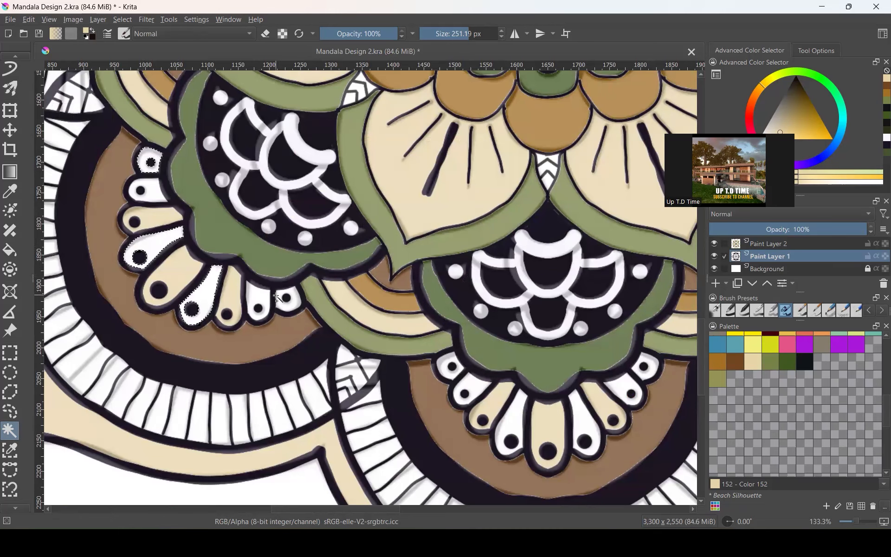
- Add the bottom fan's outermost white petals and the white petals flanking its center petal to the selection
{"action": "left_click", "coordinate": [449, 367], "text": "shift"}
{"action": "left_click", "coordinate": [518, 412], "text": "shift"}
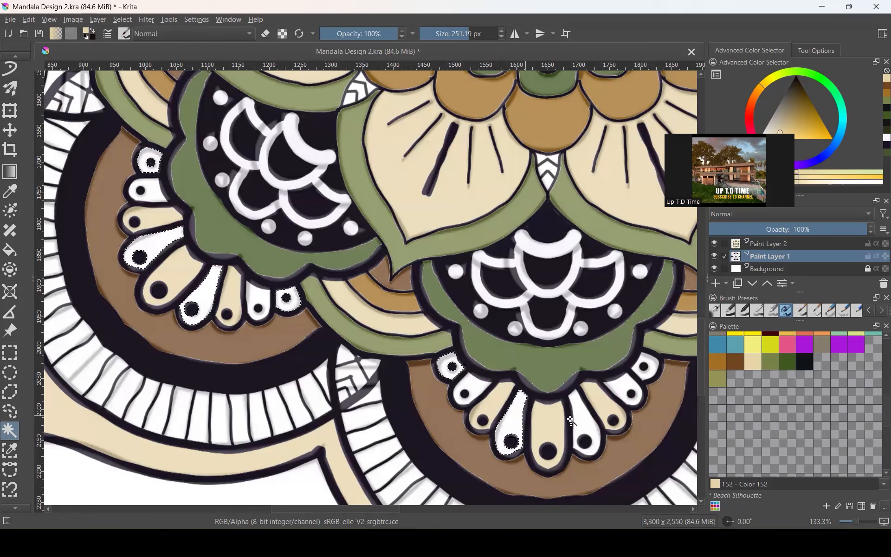
{"action": "left_click", "coordinate": [573, 418], "text": "shift"}
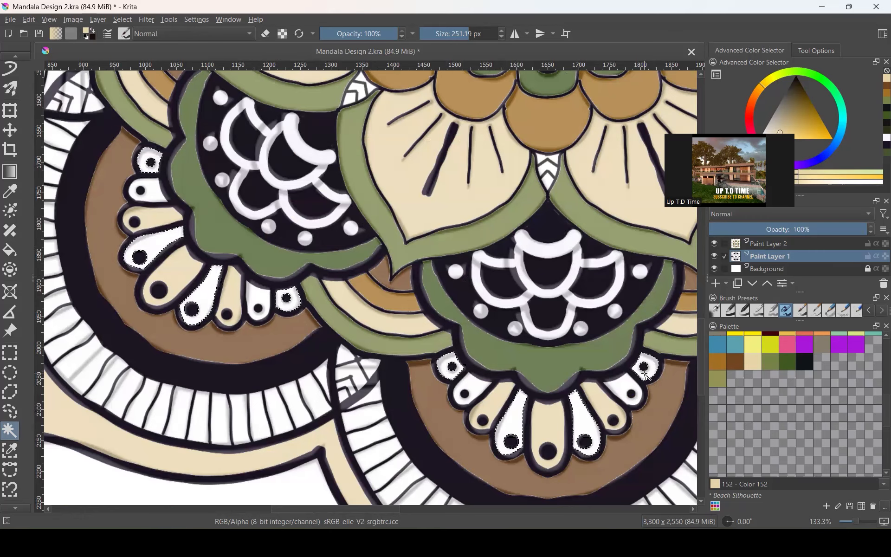
- Add the lower-right fan's outermost white petals and the white petals flanking its center petal to the selection
{"action": "key", "text": "minus"}
{"action": "key", "text": "plus"}
{"action": "key", "text": "plus"}
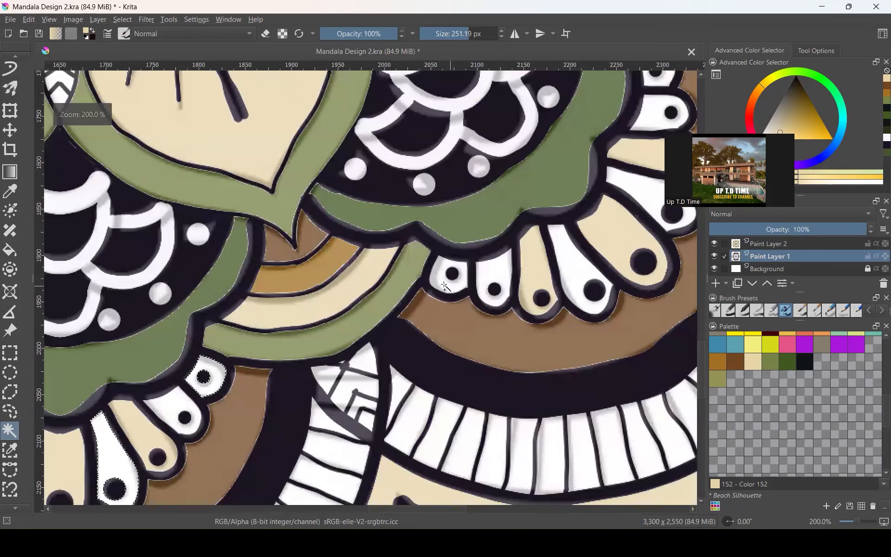
{"action": "left_click", "coordinate": [567, 259], "text": "shift"}
{"action": "left_click", "coordinate": [619, 179], "text": "shift"}
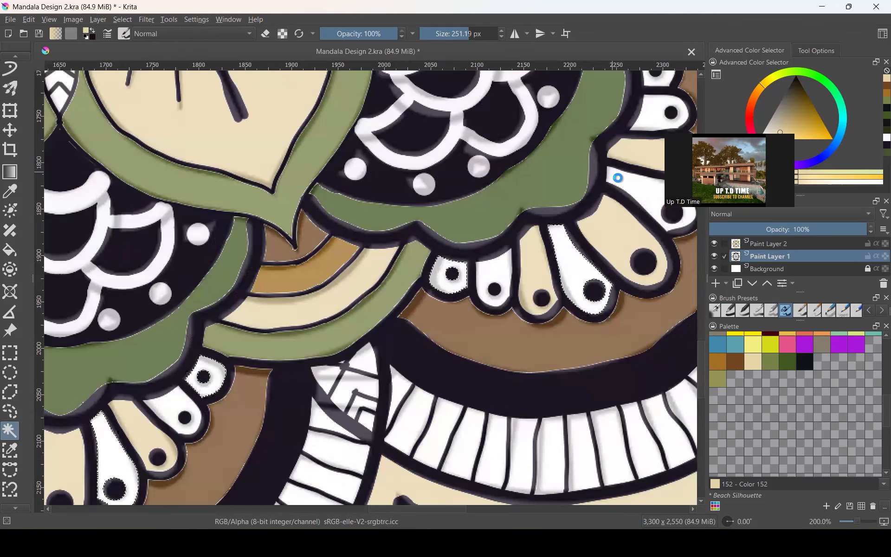
{"action": "scroll", "coordinate": [656, 102], "scroll_direction": "down", "scroll_amount": 1}
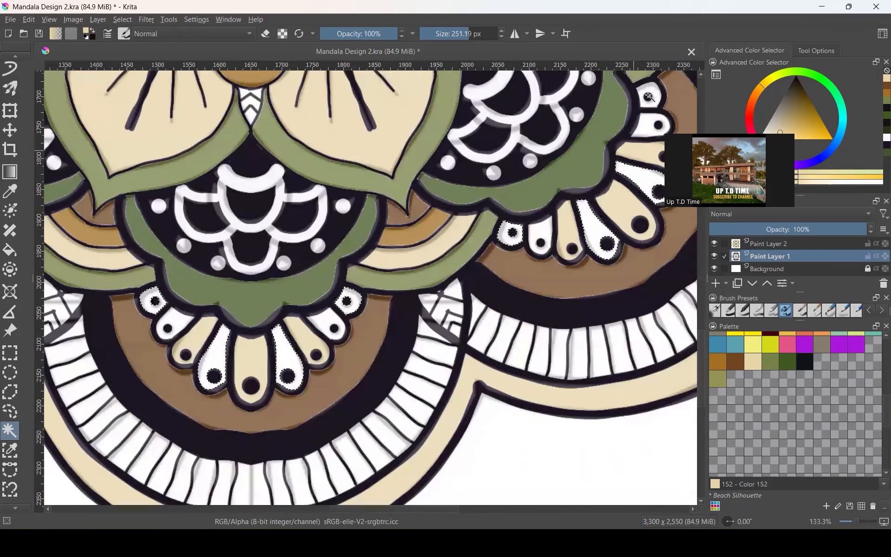
- Add the right fan's outermost white petals and the white petals flanking its center petal to the selection
{"action": "scroll", "coordinate": [436, 271], "scroll_direction": "down", "scroll_amount": 1}
{"action": "scroll", "coordinate": [503, 286], "scroll_direction": "up", "scroll_amount": 1}
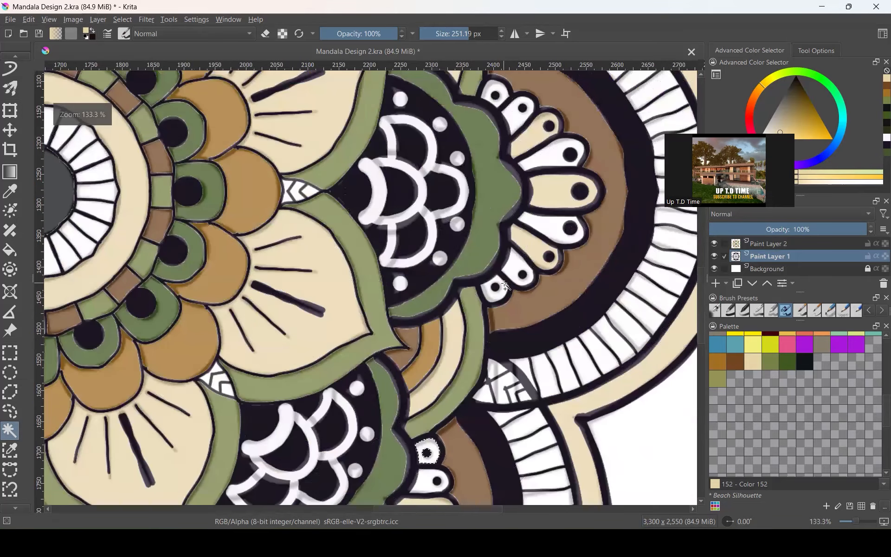
{"action": "left_click", "coordinate": [544, 232]}
{"action": "left_click", "coordinate": [541, 162]}
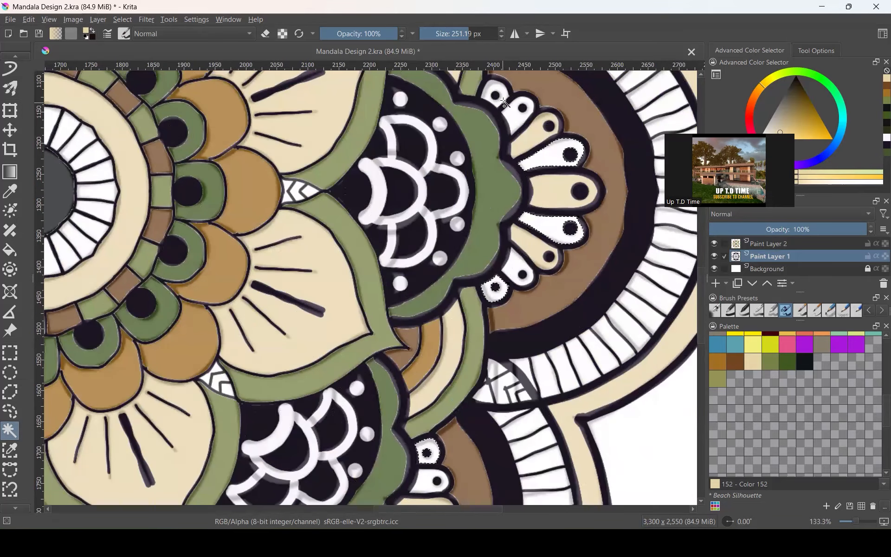
{"action": "scroll", "coordinate": [485, 272], "scroll_direction": "down", "scroll_amount": 1}
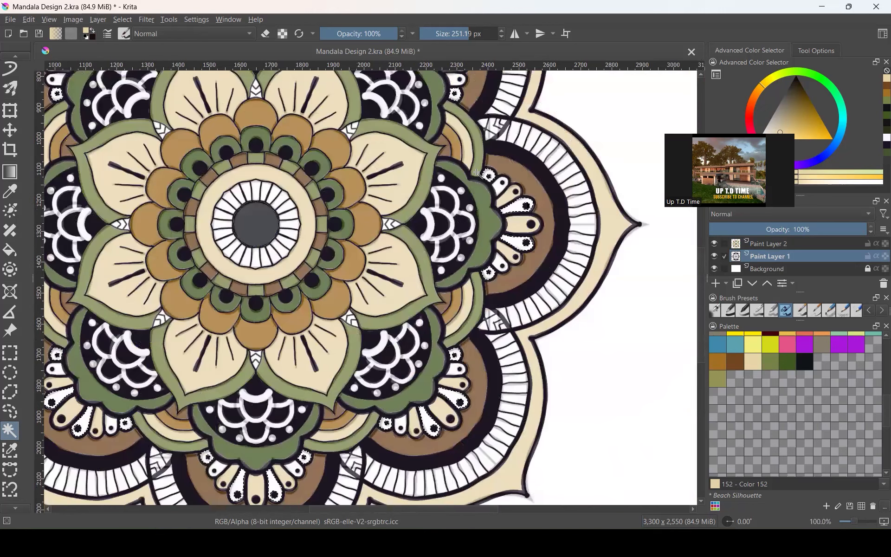
- Brush green Color 154 over the selected fan petals all around the mandala on Paint Layer 1
{"action": "scroll", "coordinate": [477, 173], "scroll_direction": "down", "scroll_amount": 1}
{"action": "scroll", "coordinate": [579, 188], "scroll_direction": "down", "scroll_amount": 1}
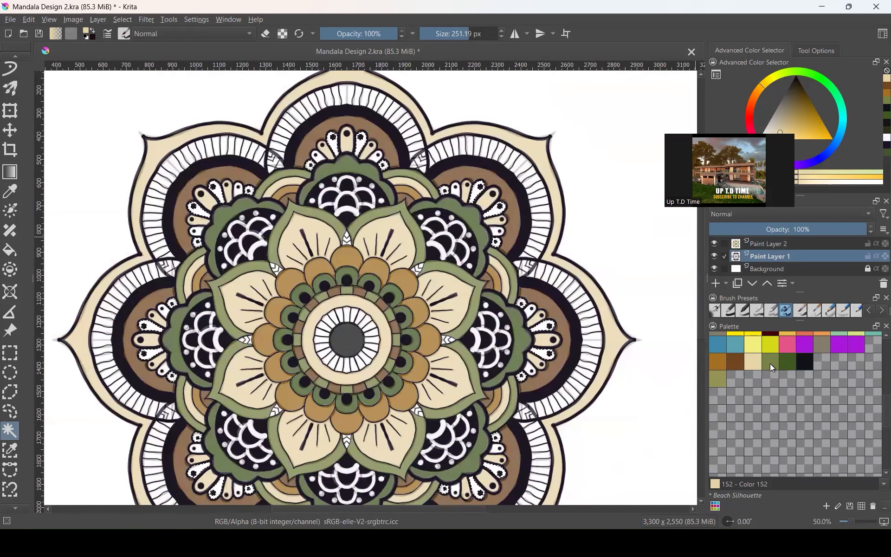
{"action": "left_click", "coordinate": [770, 364]}
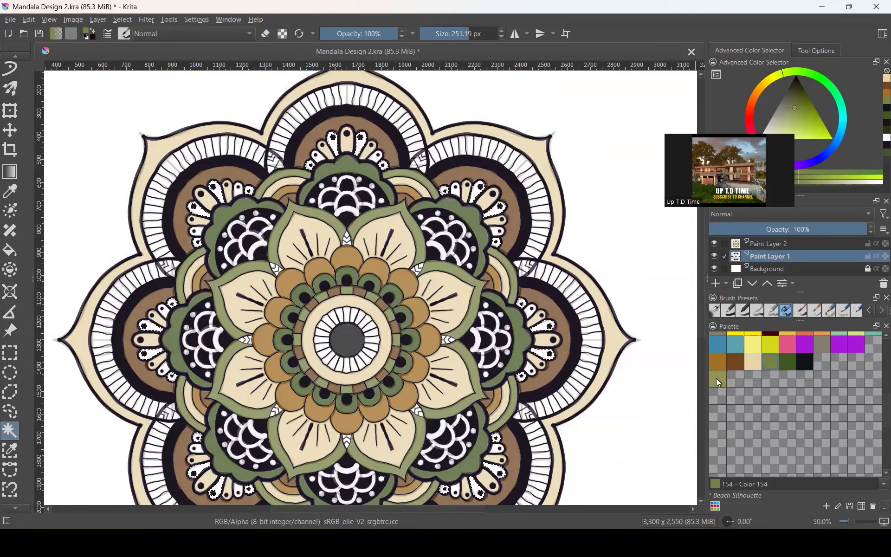
{"action": "scroll", "coordinate": [17, 209], "scroll_direction": "up", "scroll_amount": 4}
{"action": "scroll", "coordinate": [12, 105], "scroll_direction": "up", "scroll_amount": 2}
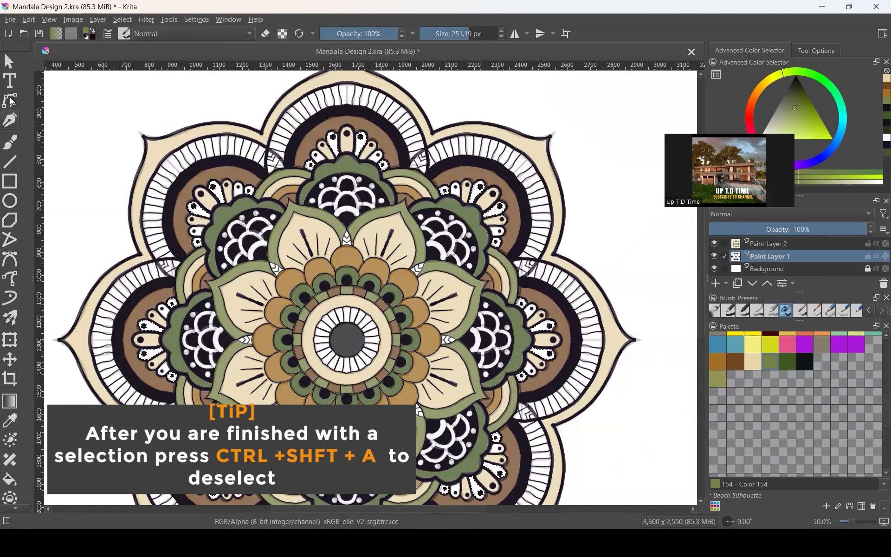
{"action": "left_click", "coordinate": [12, 140]}
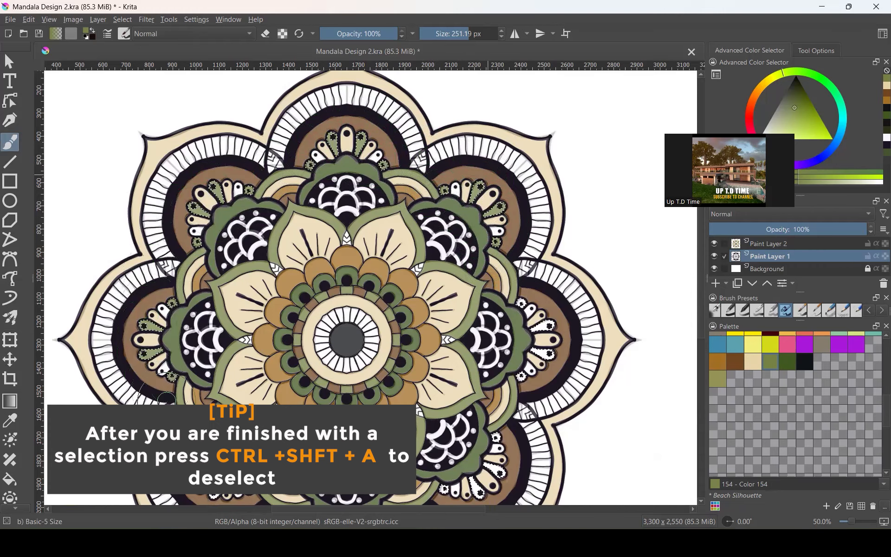
{"action": "scroll", "coordinate": [326, 236], "scroll_direction": "down", "scroll_amount": 1}
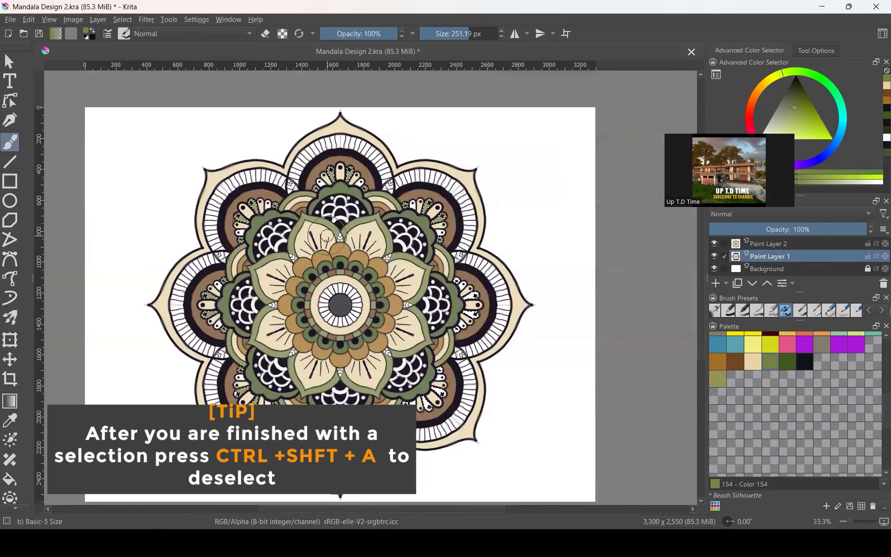
{"action": "scroll", "coordinate": [327, 236], "scroll_direction": "down", "scroll_amount": 1}
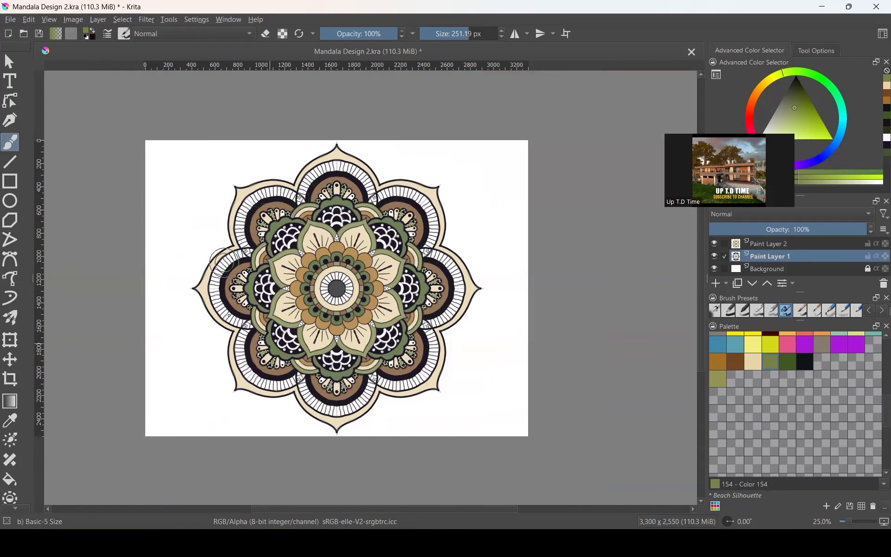
- Select the green scalloped bands bordering the dark lace sections around the mandala with contiguous selection
{"action": "scroll", "coordinate": [240, 213], "scroll_direction": "up", "scroll_amount": 1}
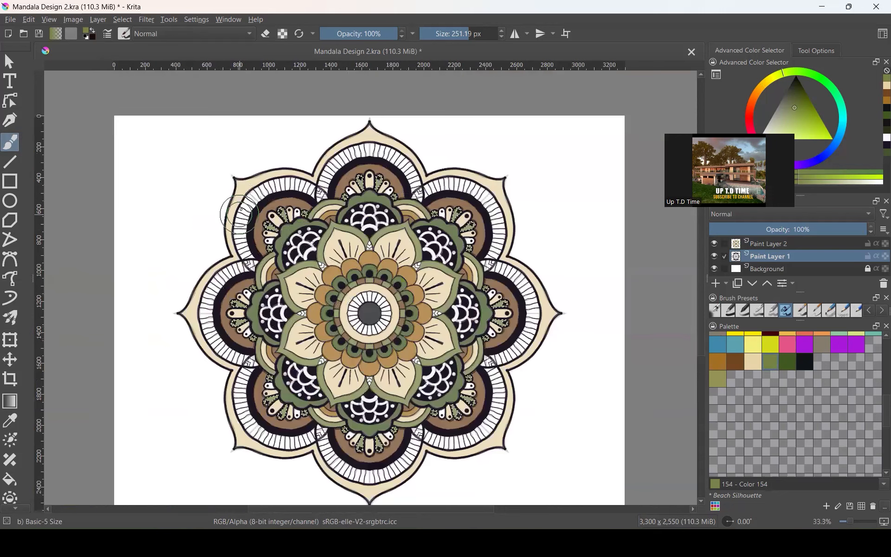
{"action": "scroll", "coordinate": [240, 214], "scroll_direction": "up", "scroll_amount": 1}
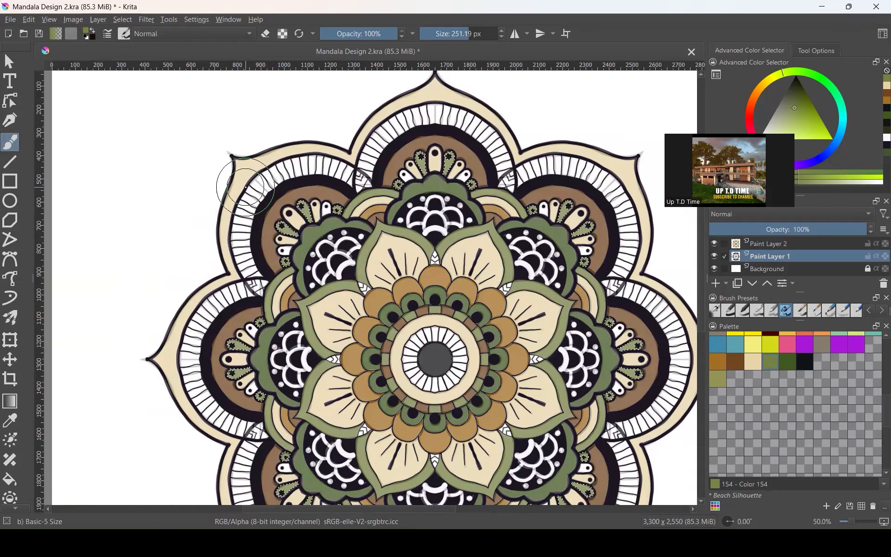
{"action": "scroll", "coordinate": [10, 325], "scroll_direction": "down", "scroll_amount": 5}
{"action": "left_click", "coordinate": [18, 408]}
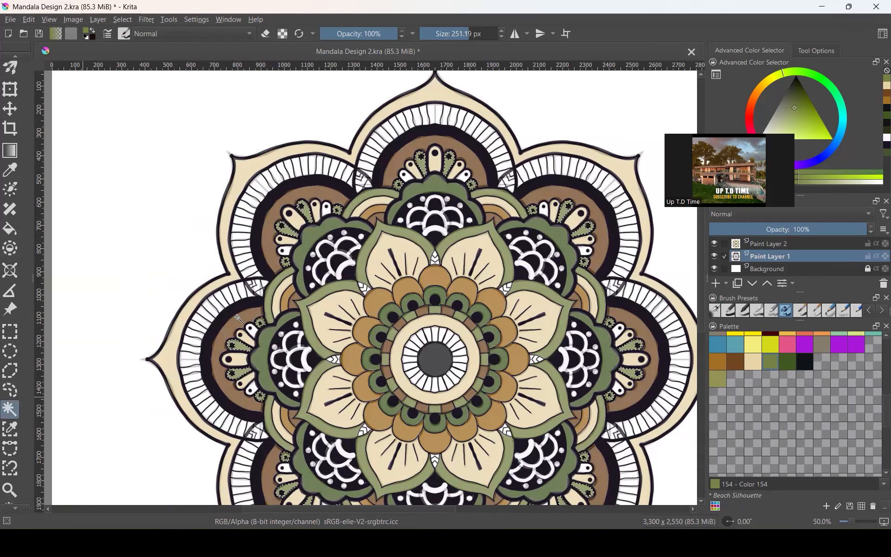
{"action": "left_click", "coordinate": [123, 20]}
{"action": "left_click", "coordinate": [139, 56]}
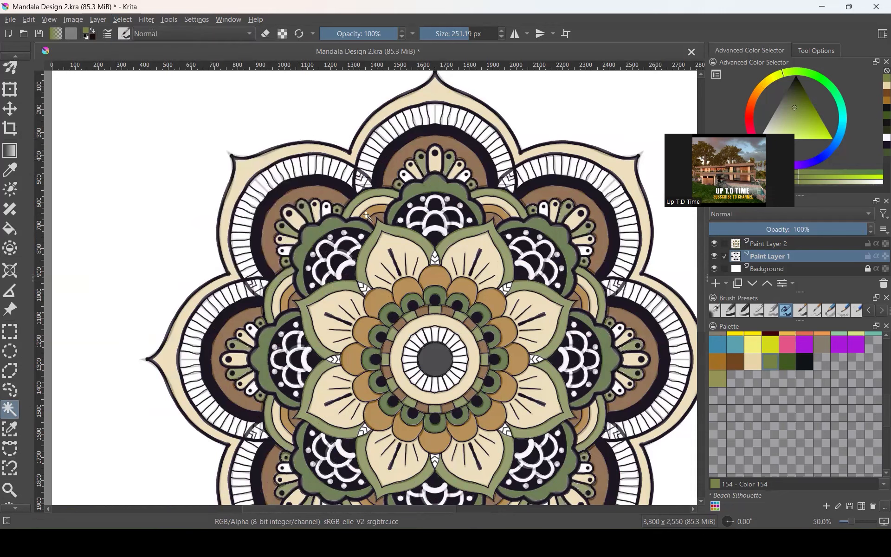
{"action": "left_click", "coordinate": [332, 226]}
{"action": "left_click", "coordinate": [425, 190], "text": "shift"}
{"action": "left_click", "coordinate": [548, 232], "text": "shift"}
{"action": "left_click", "coordinate": [606, 340], "text": "shift"}
{"action": "left_click", "coordinate": [515, 472], "text": "shift"}
{"action": "scroll", "coordinate": [503, 335], "scroll_direction": "down", "scroll_amount": 2}
{"action": "scroll", "coordinate": [475, 419], "scroll_direction": "up", "scroll_amount": 2}
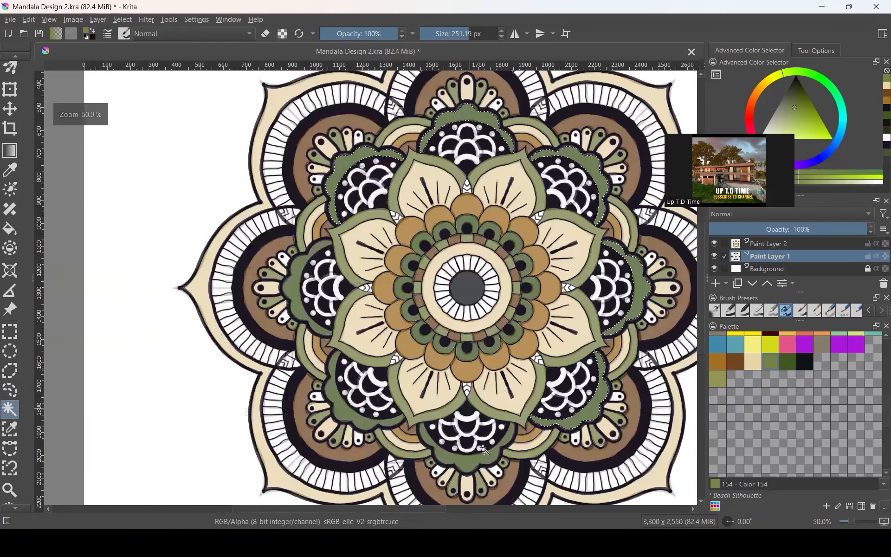
{"action": "left_click", "coordinate": [356, 418], "text": "shift"}
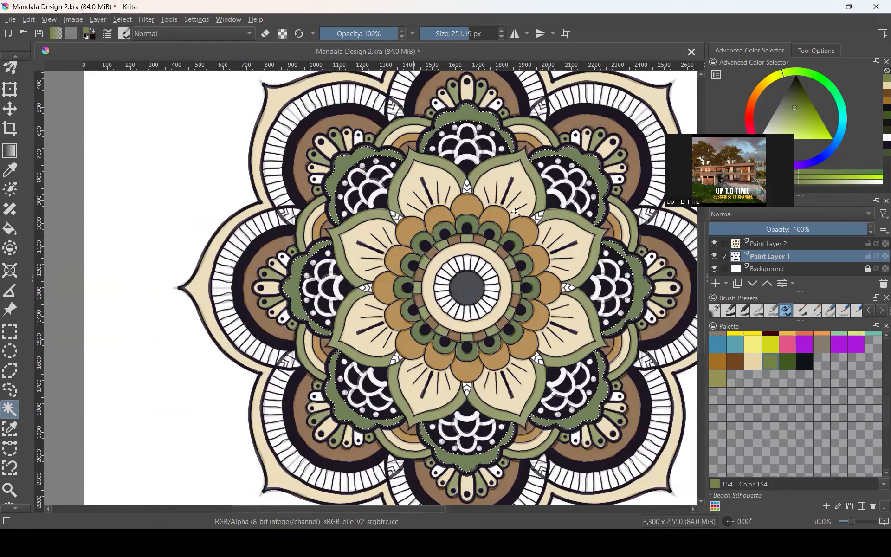
- Brush brown Color 150 over the selected scalloped bands around the mandala on Paint Layer 2
{"action": "left_click", "coordinate": [716, 361]}
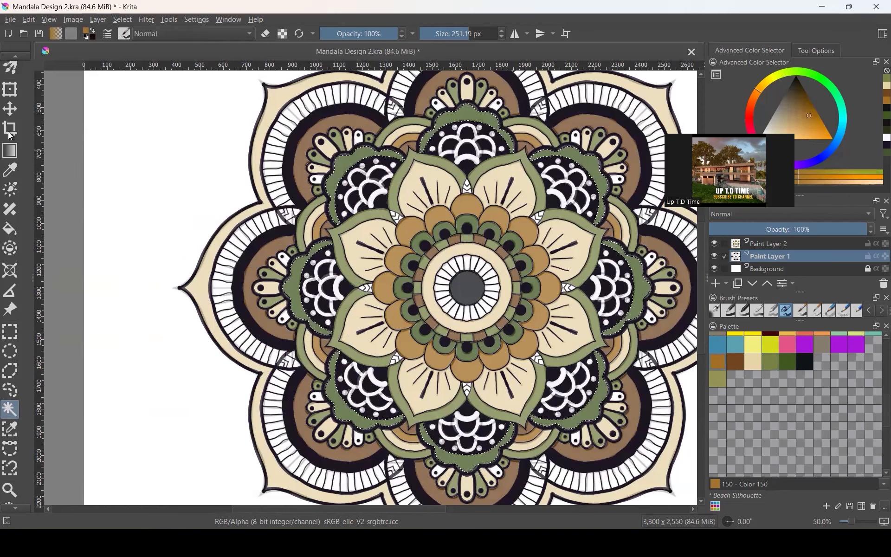
{"action": "scroll", "coordinate": [8, 322], "scroll_direction": "up", "scroll_amount": 5}
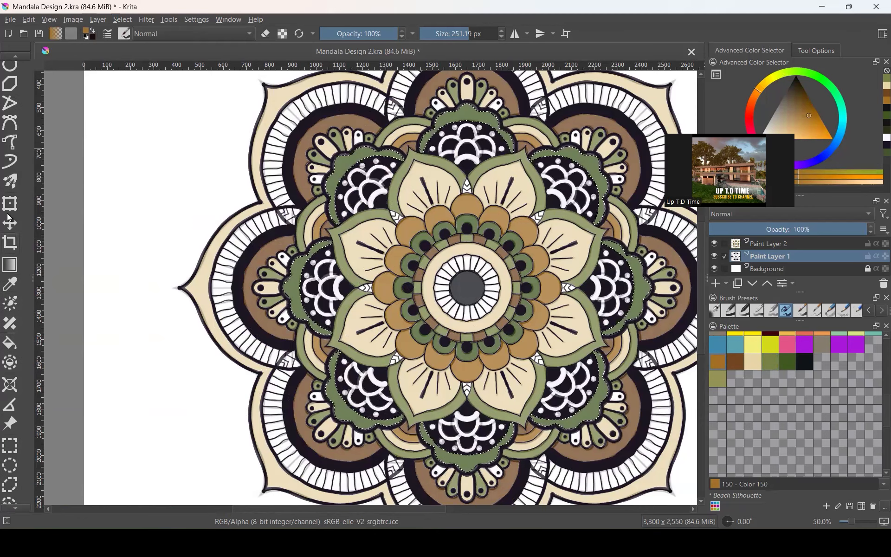
{"action": "left_click", "coordinate": [12, 124]}
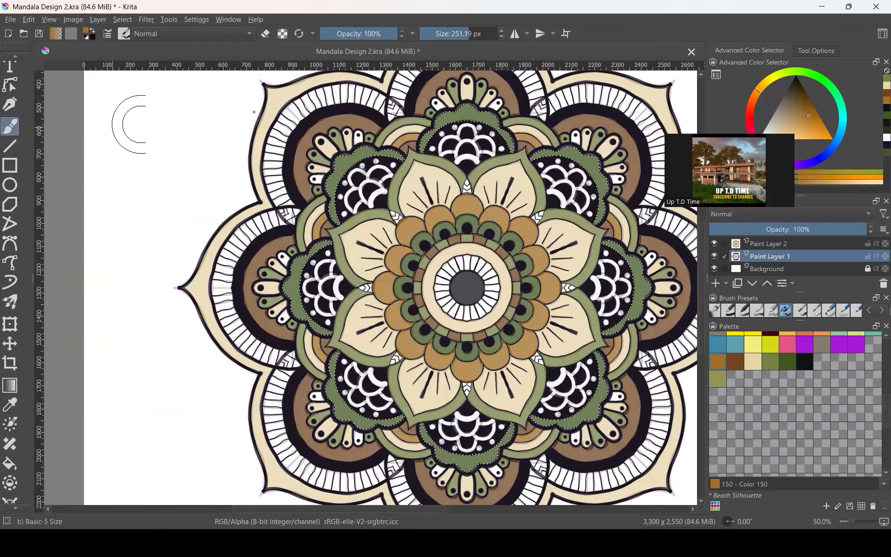
{"action": "left_click_drag", "start_coordinate": [317, 219], "coordinate": [329, 181]}
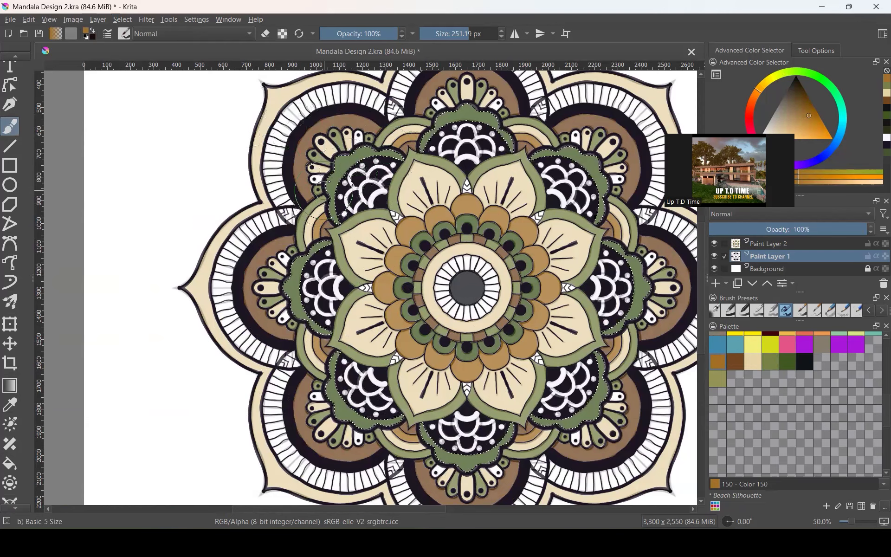
{"action": "key", "text": "Page_Up"}
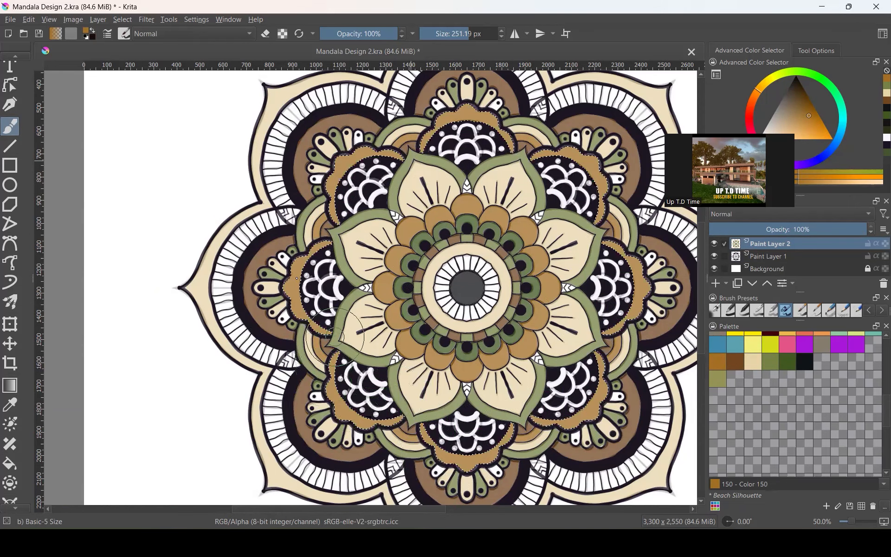
- Examine the mandala's coloring up close and as a whole, including the recolored scalloped bands and the fans
{"action": "scroll", "coordinate": [383, 147], "scroll_direction": "down", "scroll_amount": 1}
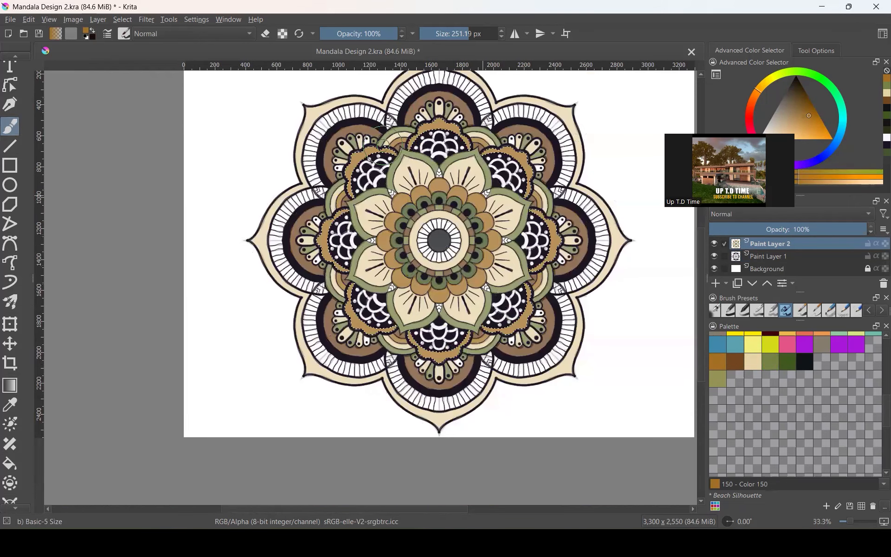
{"action": "scroll", "coordinate": [383, 145], "scroll_direction": "down", "scroll_amount": 1}
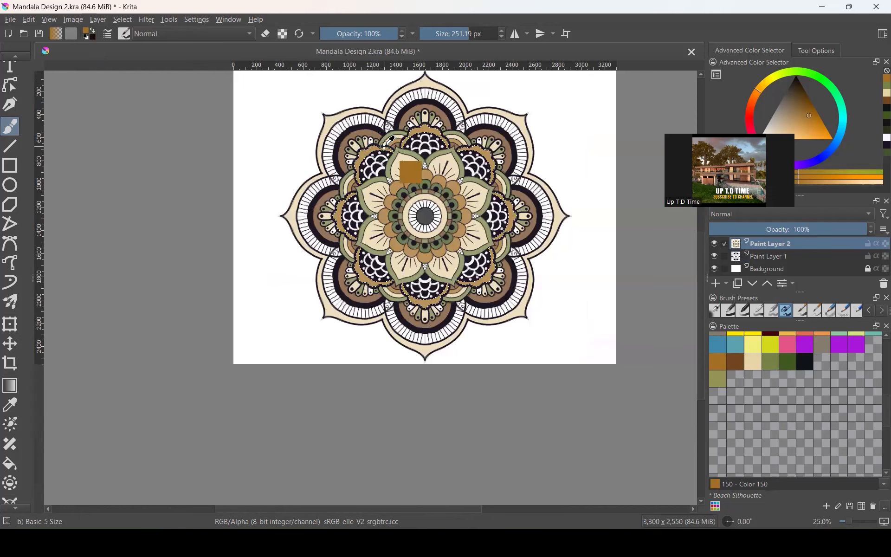
{"action": "scroll", "coordinate": [447, 134], "scroll_direction": "up", "scroll_amount": 1}
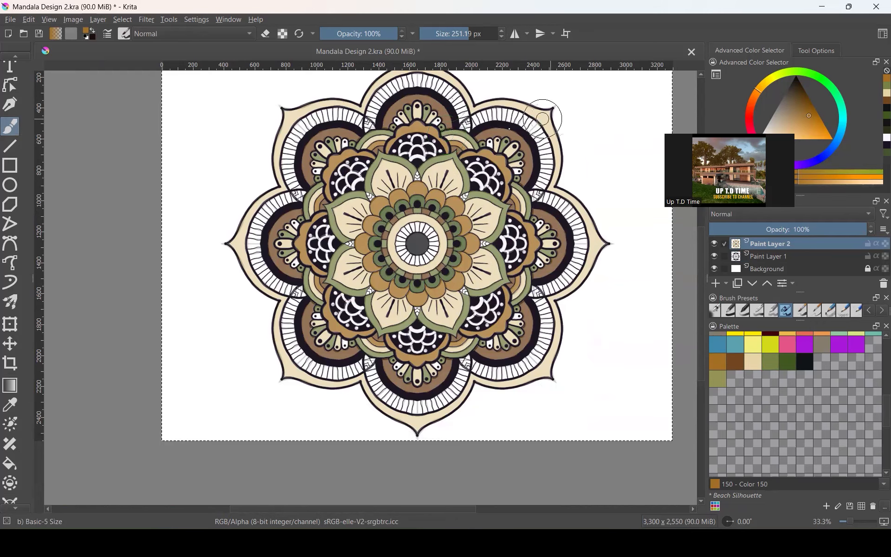
{"action": "scroll", "coordinate": [478, 134], "scroll_direction": "up", "scroll_amount": 1}
{"action": "scroll", "coordinate": [478, 135], "scroll_direction": "up", "scroll_amount": 1}
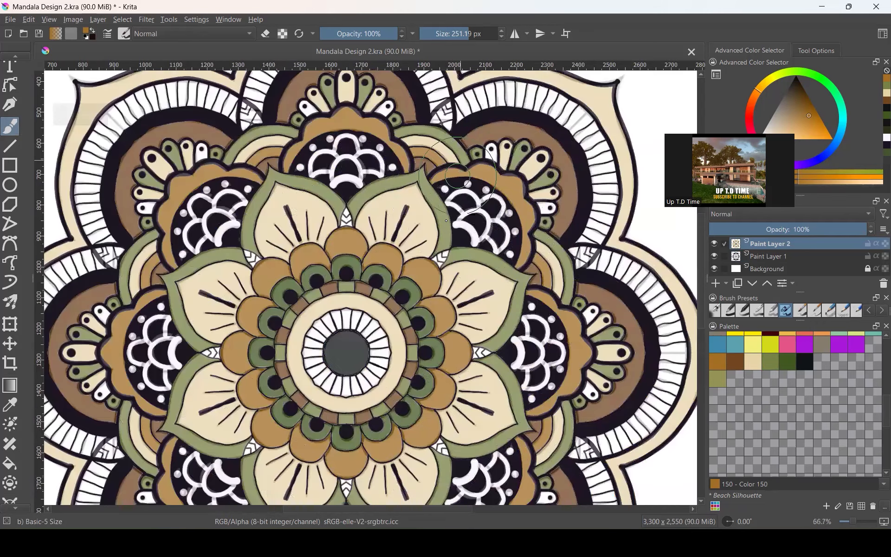
{"action": "scroll", "coordinate": [457, 176], "scroll_direction": "down", "scroll_amount": 1}
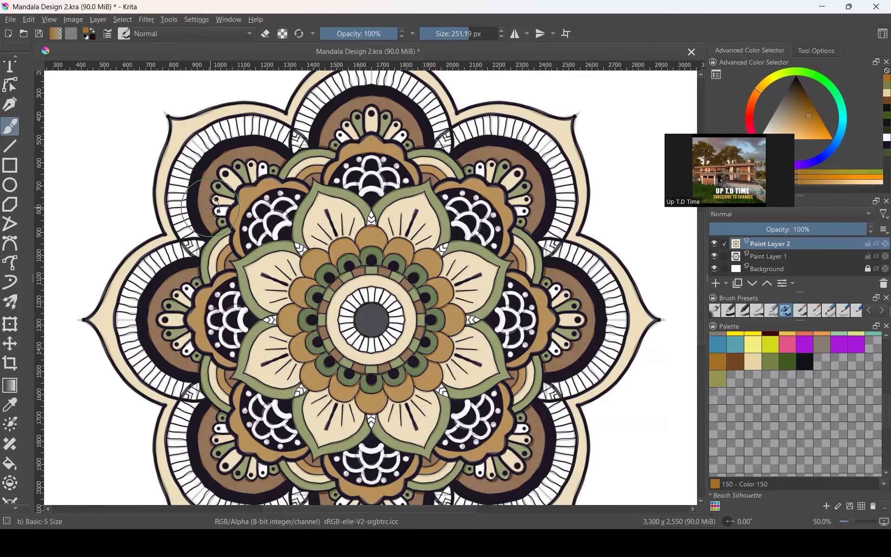
{"action": "scroll", "coordinate": [213, 204], "scroll_direction": "down", "scroll_amount": 1}
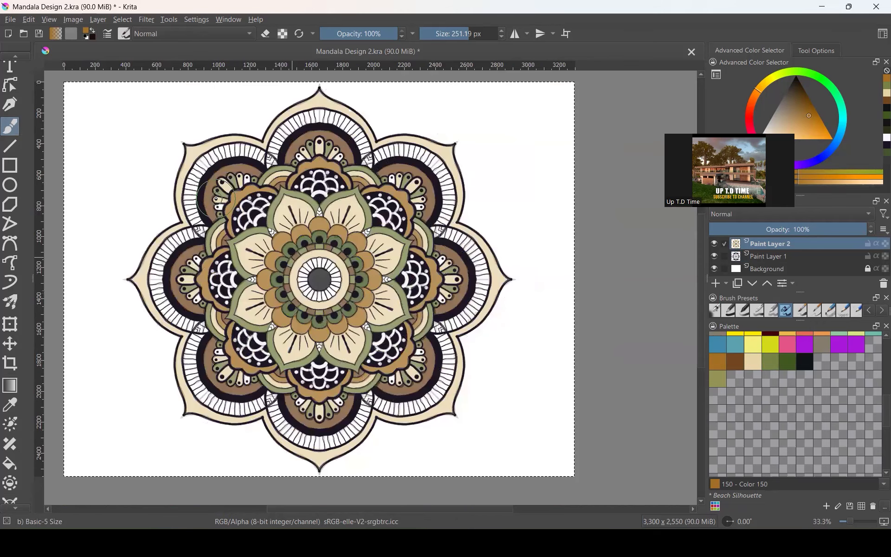
{"action": "scroll", "coordinate": [322, 310], "scroll_direction": "up", "scroll_amount": 1}
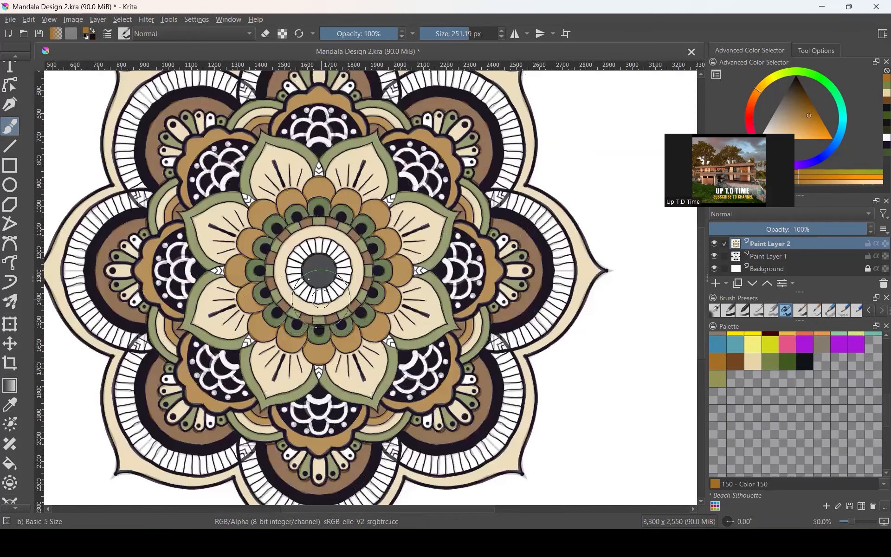
{"action": "scroll", "coordinate": [321, 299], "scroll_direction": "up", "scroll_amount": 2}
{"action": "scroll", "coordinate": [324, 270], "scroll_direction": "down", "scroll_amount": 3}
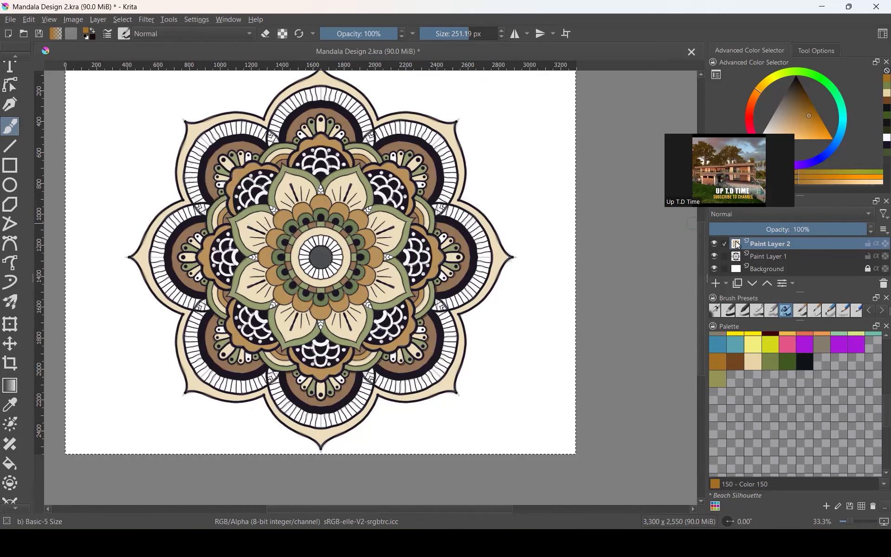
- Make Paint Layer 1 active and switch to the contiguous selection tool
{"action": "left_click", "coordinate": [760, 258]}
{"action": "scroll", "coordinate": [168, 99], "scroll_direction": "up", "scroll_amount": 1}
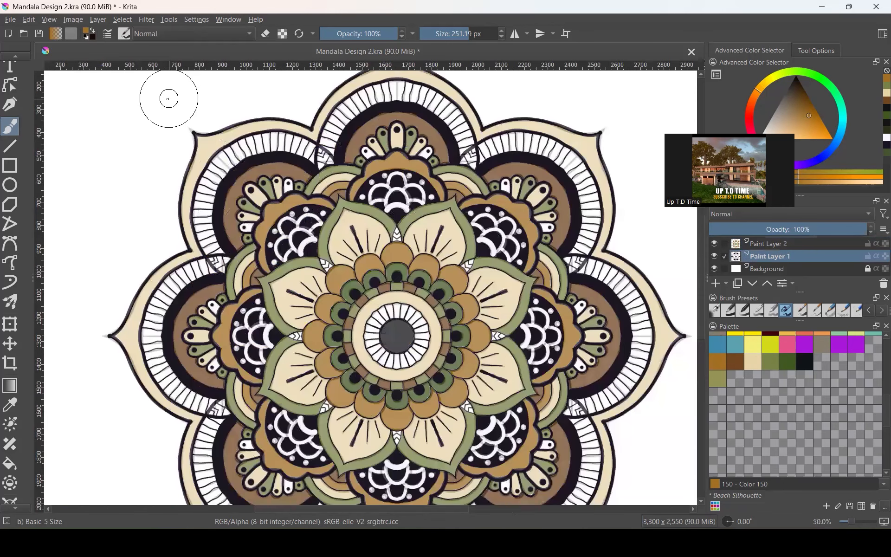
{"action": "scroll", "coordinate": [13, 342], "scroll_direction": "down", "scroll_amount": 5}
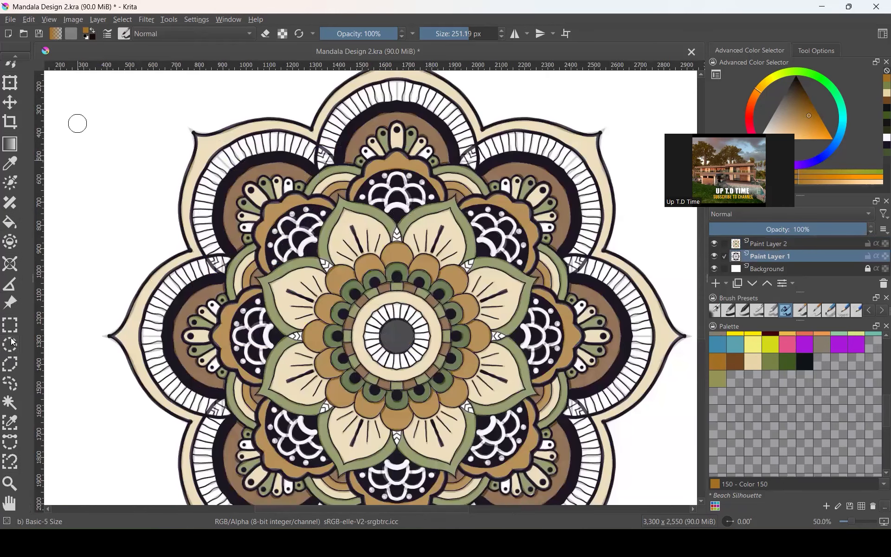
{"action": "left_click", "coordinate": [9, 403]}
{"action": "scroll", "coordinate": [232, 243], "scroll_direction": "up", "scroll_amount": 1}
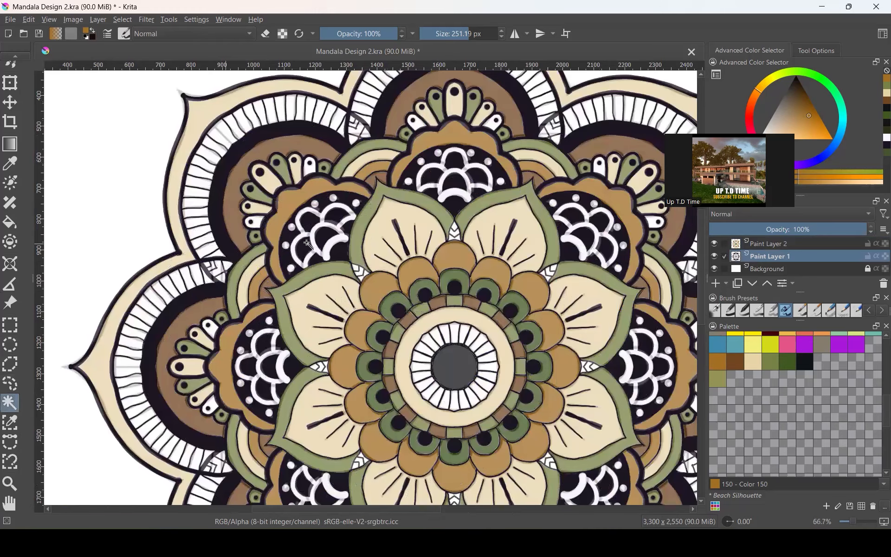
{"action": "scroll", "coordinate": [339, 182], "scroll_direction": "down", "scroll_amount": 1}
{"action": "scroll", "coordinate": [405, 197], "scroll_direction": "up", "scroll_amount": 2}
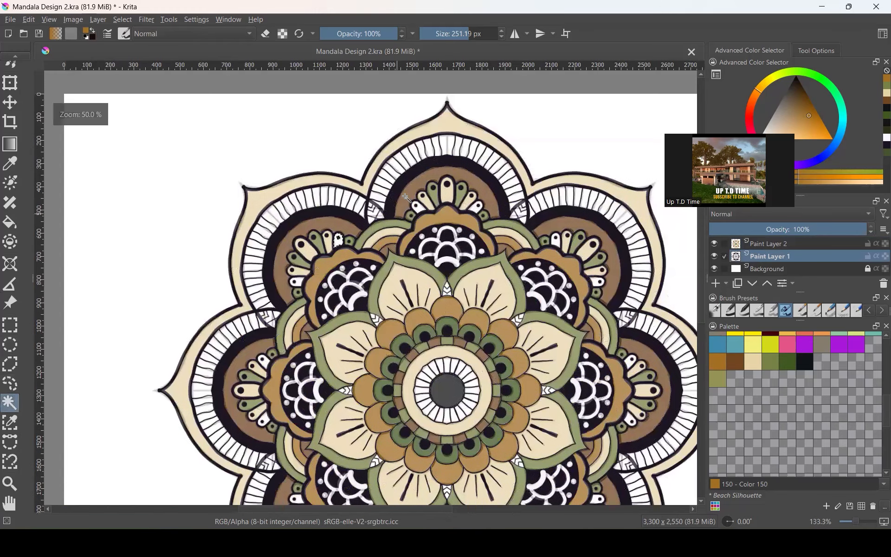
{"action": "scroll", "coordinate": [406, 196], "scroll_direction": "up", "scroll_amount": 4}
{"action": "left_click", "coordinate": [463, 241]}
{"action": "scroll", "coordinate": [427, 238], "scroll_direction": "up", "scroll_amount": 1}
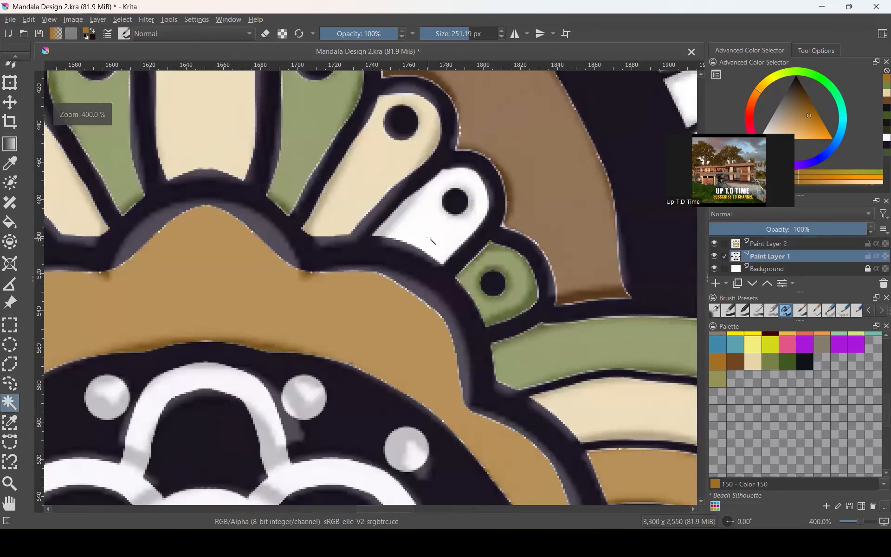
{"action": "scroll", "coordinate": [394, 239], "scroll_direction": "down", "scroll_amount": 2}
{"action": "scroll", "coordinate": [426, 302], "scroll_direction": "up", "scroll_amount": 1}
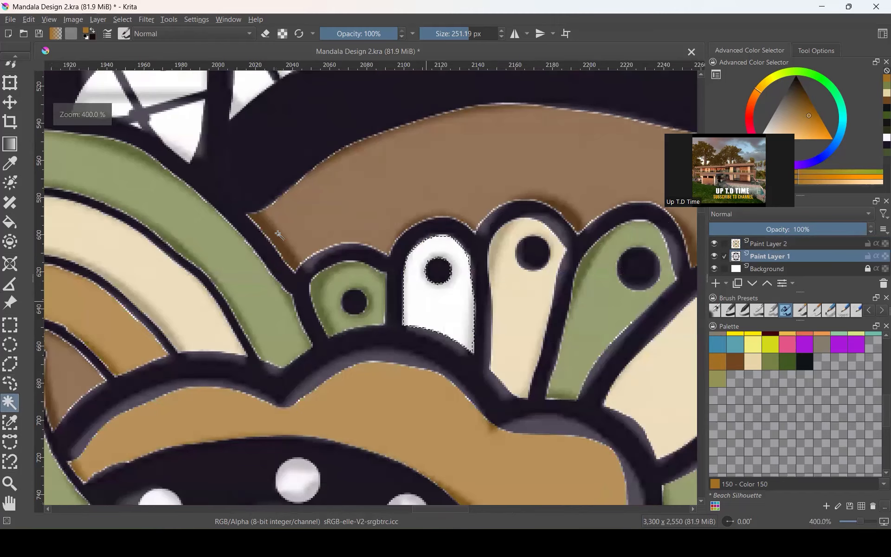
{"action": "scroll", "coordinate": [315, 281], "scroll_direction": "down", "scroll_amount": 3}
{"action": "scroll", "coordinate": [292, 212], "scroll_direction": "up", "scroll_amount": 5}
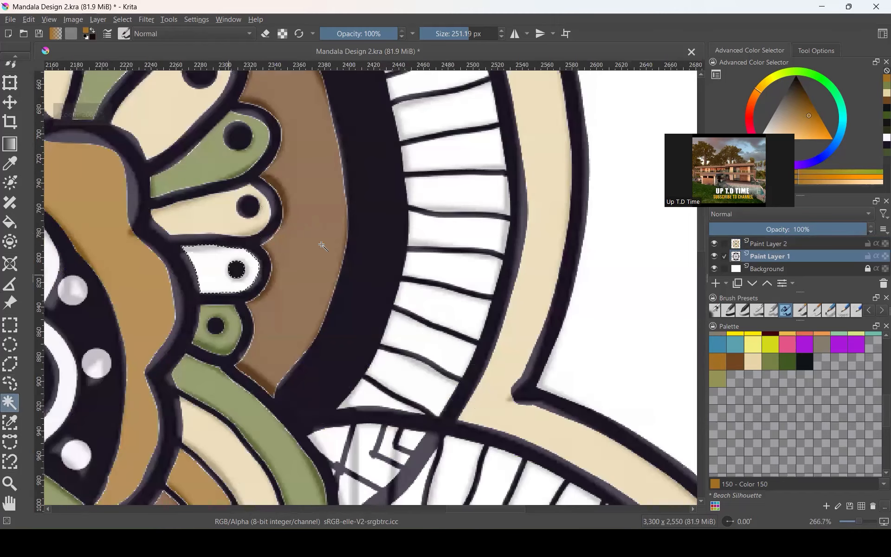
{"action": "scroll", "coordinate": [322, 246], "scroll_direction": "down", "scroll_amount": 4}
{"action": "scroll", "coordinate": [325, 248], "scroll_direction": "up", "scroll_amount": 5}
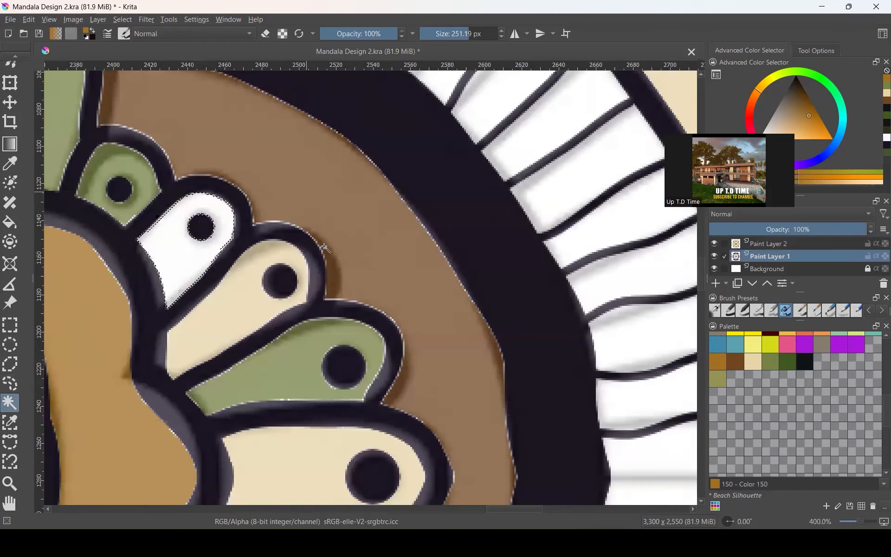
{"action": "scroll", "coordinate": [324, 248], "scroll_direction": "down", "scroll_amount": 6}
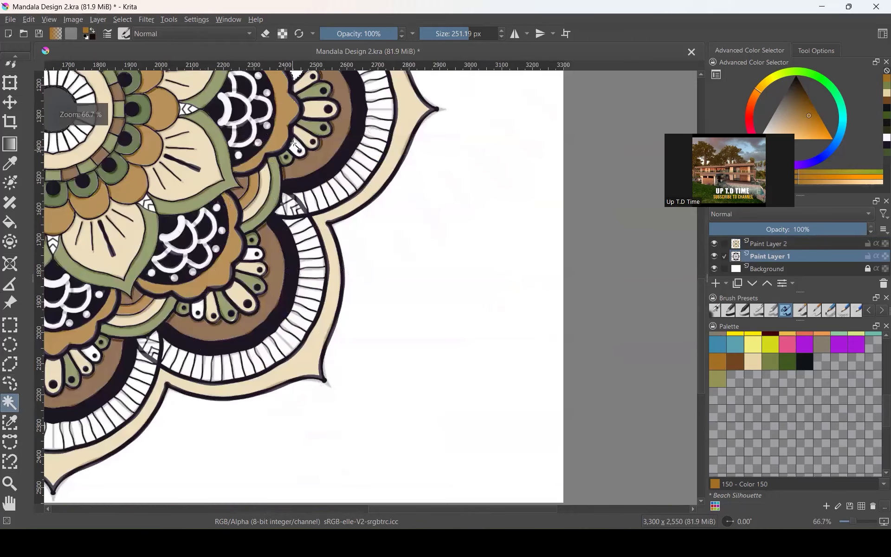
{"action": "scroll", "coordinate": [294, 144], "scroll_direction": "up", "scroll_amount": 5}
{"action": "scroll", "coordinate": [336, 205], "scroll_direction": "down", "scroll_amount": 6}
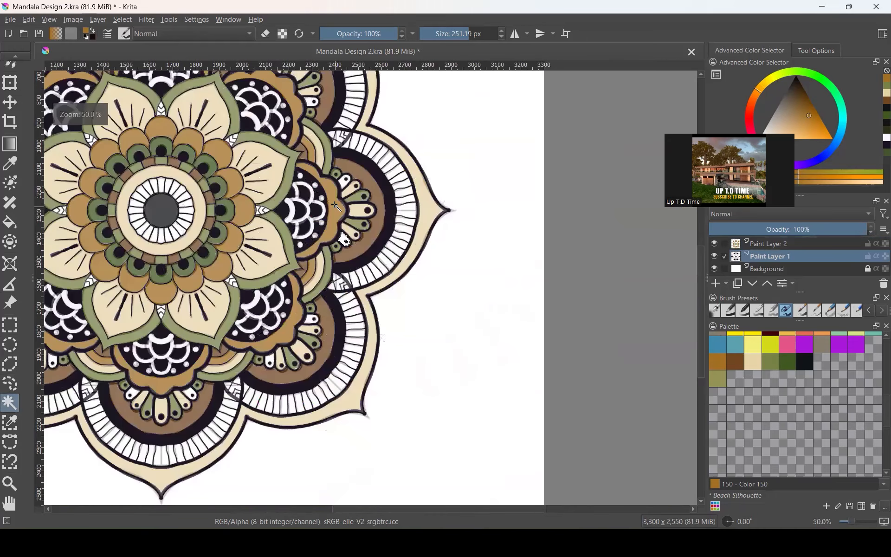
{"action": "scroll", "coordinate": [375, 374], "scroll_direction": "up", "scroll_amount": 4}
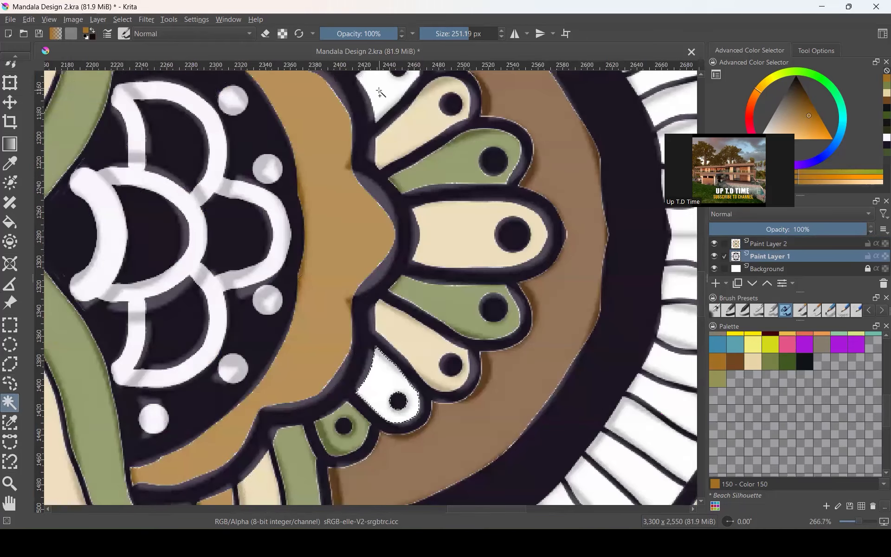
{"action": "scroll", "coordinate": [430, 301], "scroll_direction": "down", "scroll_amount": 5}
{"action": "scroll", "coordinate": [395, 327], "scroll_direction": "up", "scroll_amount": 4}
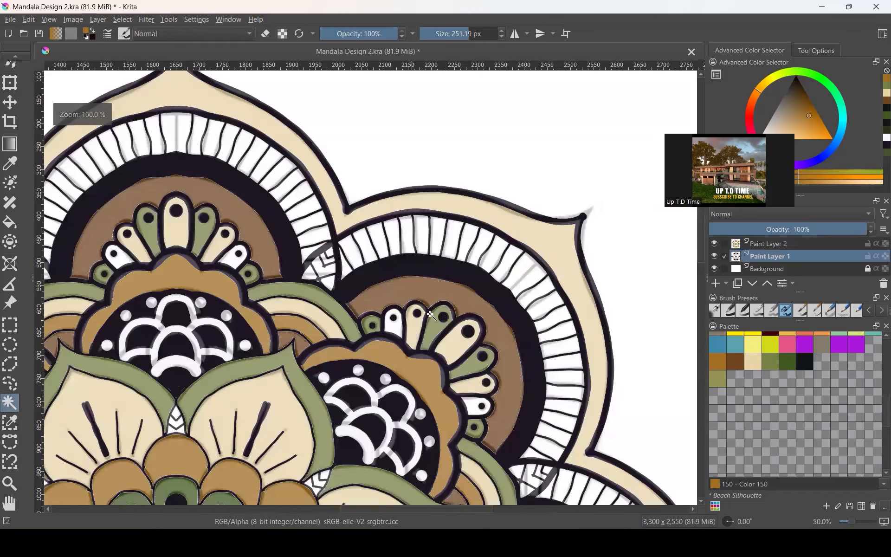
- Select the two remaining white petals in the upper-right fan and the two in the top fan
{"action": "left_click", "coordinate": [398, 331]}
{"action": "left_click", "coordinate": [473, 406], "text": "shift"}
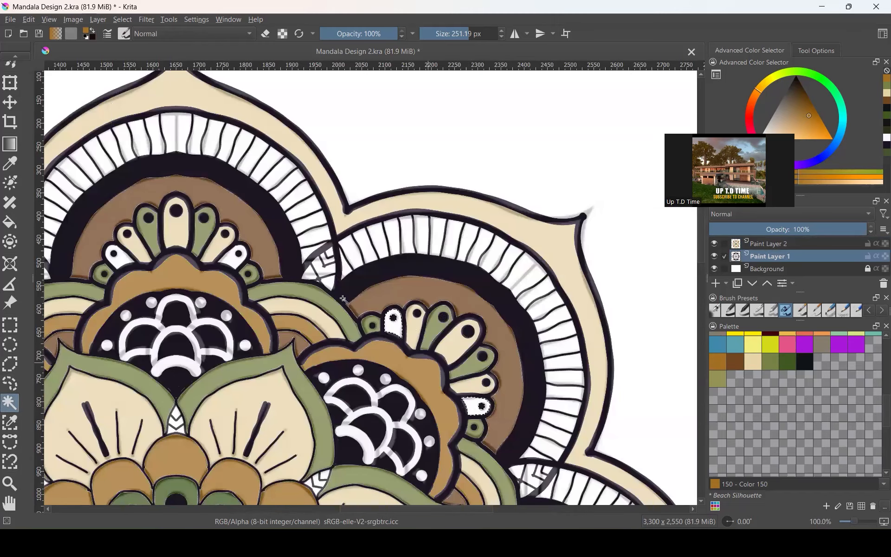
{"action": "left_click", "coordinate": [236, 260], "text": "shift"}
{"action": "left_click", "coordinate": [119, 255], "text": "shift"}
- Add the remaining white petals in the mandala's upper-left and left fans to the contiguous selection
{"action": "scroll", "coordinate": [371, 203], "scroll_direction": "down", "scroll_amount": 1}
{"action": "scroll", "coordinate": [209, 208], "scroll_direction": "up", "scroll_amount": 3}
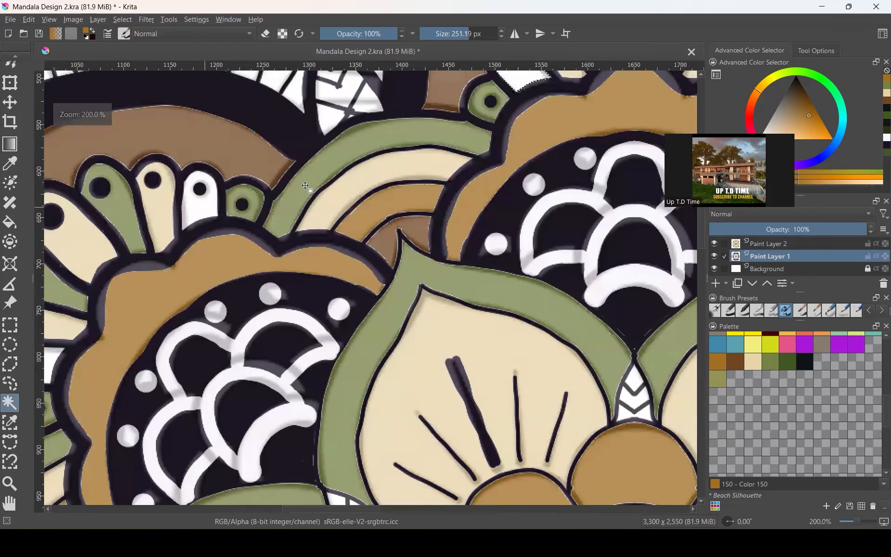
{"action": "scroll", "coordinate": [250, 232], "scroll_direction": "down", "scroll_amount": 1}
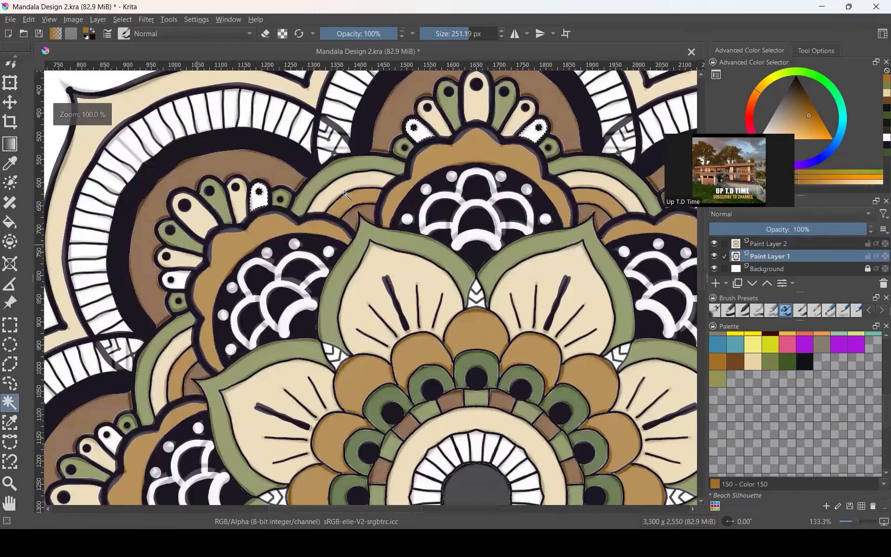
{"action": "scroll", "coordinate": [346, 195], "scroll_direction": "down", "scroll_amount": 5}
{"action": "scroll", "coordinate": [272, 116], "scroll_direction": "up", "scroll_amount": 6}
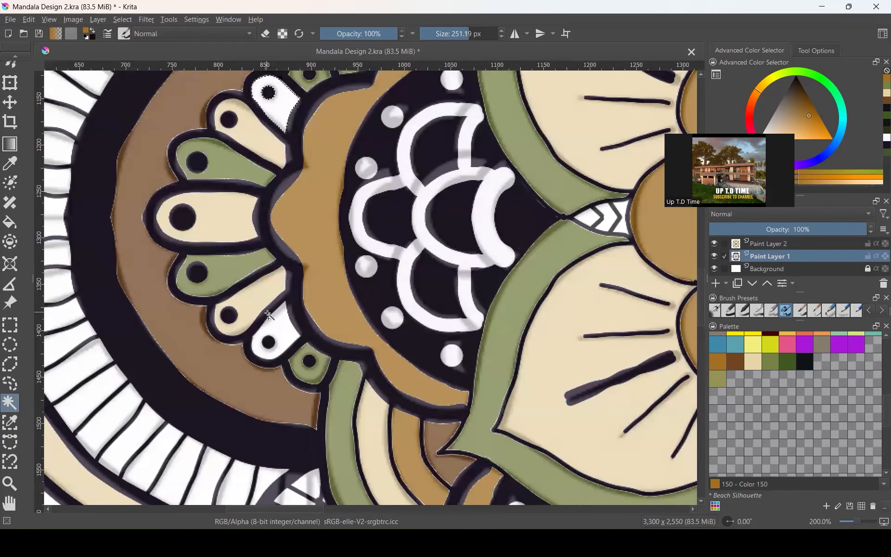
{"action": "scroll", "coordinate": [274, 321], "scroll_direction": "down", "scroll_amount": 1}
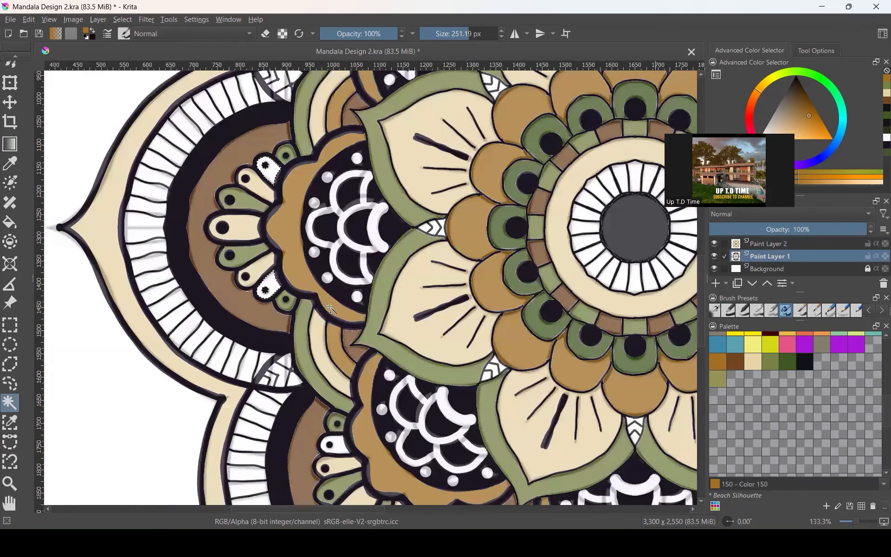
{"action": "scroll", "coordinate": [331, 308], "scroll_direction": "up", "scroll_amount": 1}
{"action": "scroll", "coordinate": [383, 284], "scroll_direction": "down", "scroll_amount": 1}
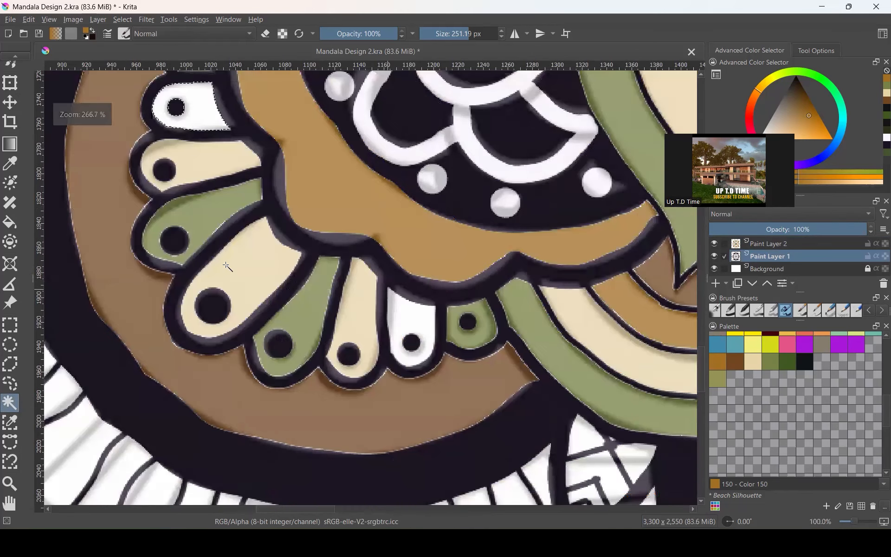
- Add the white petals in the lower-left, bottom, lower-right and right fans to the selection
{"action": "scroll", "coordinate": [397, 313], "scroll_direction": "down", "scroll_amount": 1}
{"action": "scroll", "coordinate": [355, 306], "scroll_direction": "up", "scroll_amount": 3}
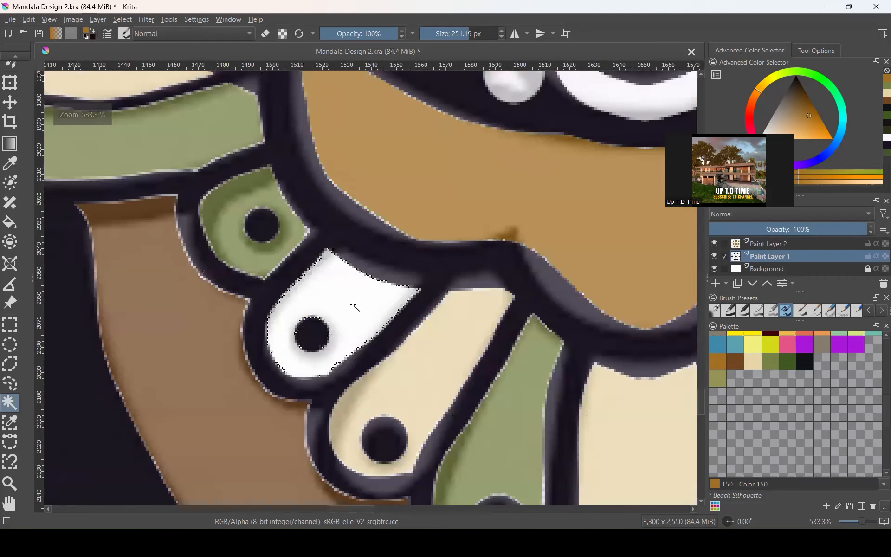
{"action": "scroll", "coordinate": [406, 277], "scroll_direction": "down", "scroll_amount": 2}
{"action": "scroll", "coordinate": [404, 277], "scroll_direction": "down", "scroll_amount": 1}
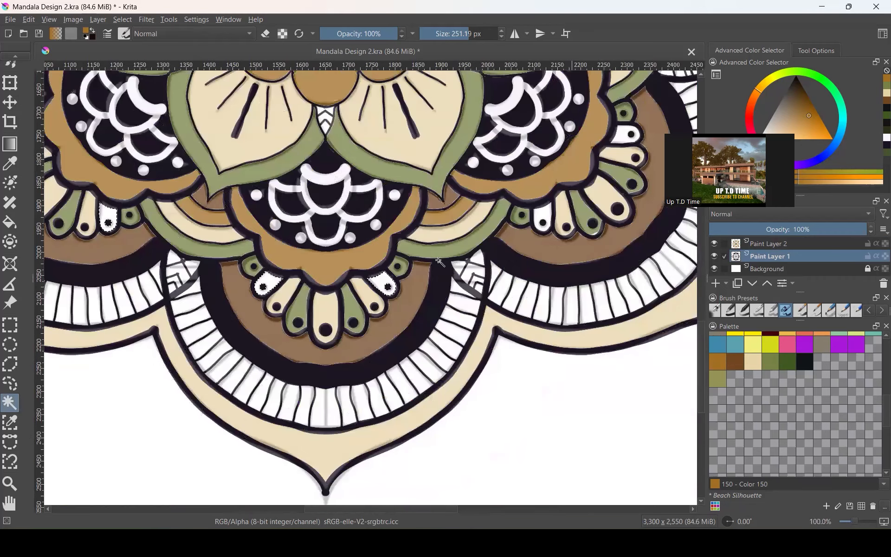
{"action": "scroll", "coordinate": [439, 261], "scroll_direction": "up", "scroll_amount": 3}
{"action": "scroll", "coordinate": [455, 311], "scroll_direction": "down", "scroll_amount": 2}
{"action": "scroll", "coordinate": [385, 288], "scroll_direction": "up", "scroll_amount": 3}
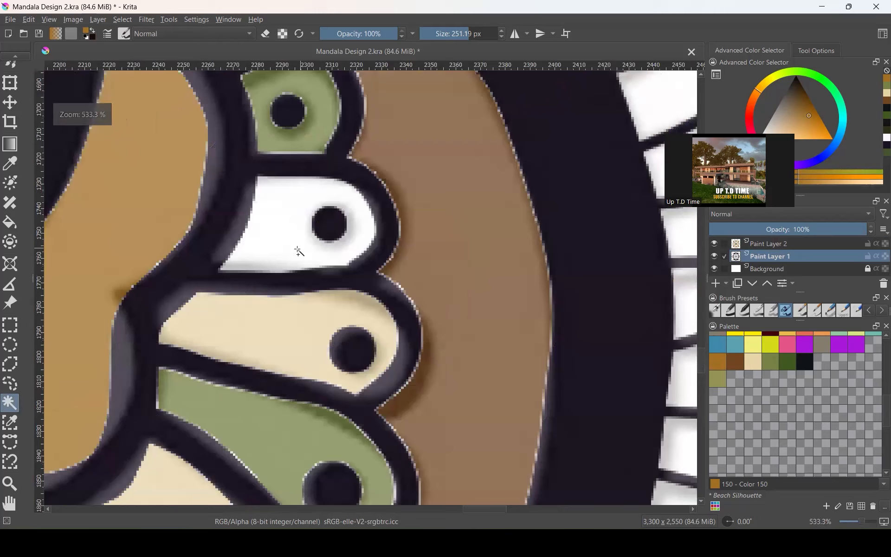
{"action": "scroll", "coordinate": [320, 325], "scroll_direction": "down", "scroll_amount": 4}
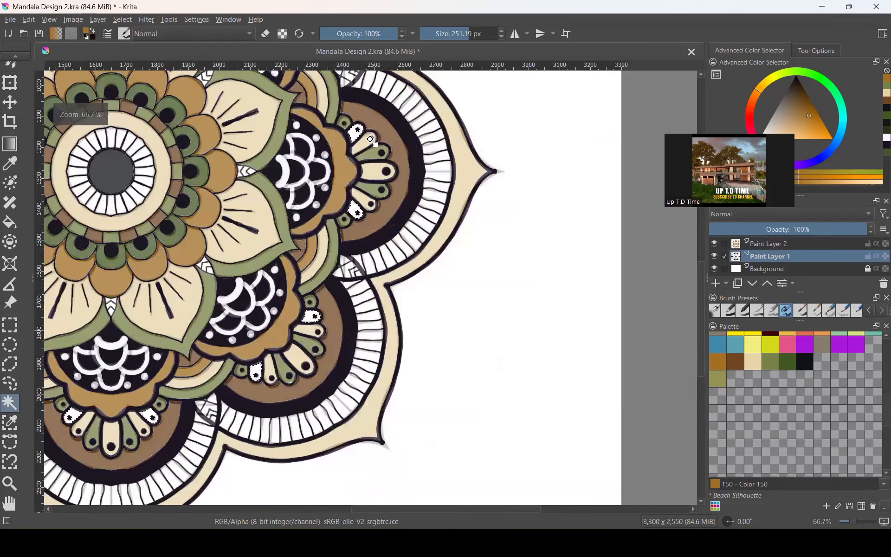
{"action": "scroll", "coordinate": [418, 254], "scroll_direction": "down", "scroll_amount": 4}
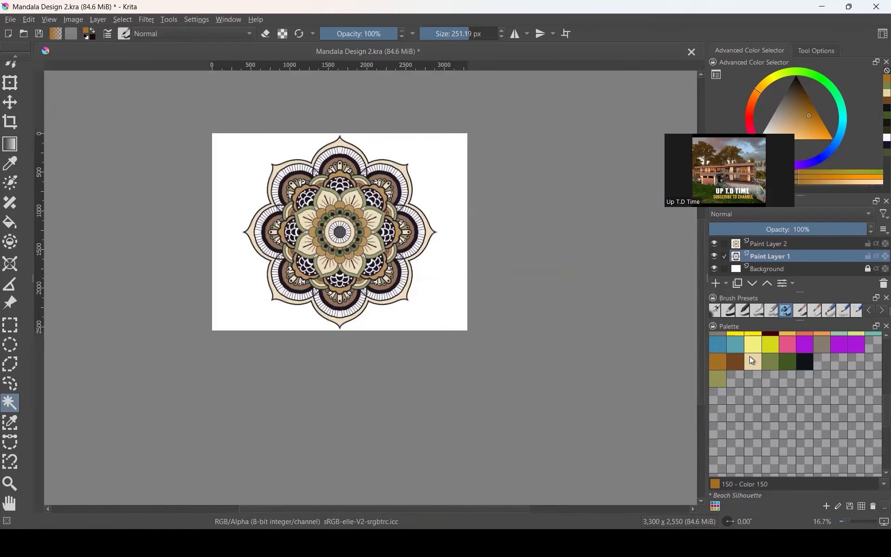
- Brush dark green Color 153 over the selected small petals in all the fans on Paint Layer 1
{"action": "left_click", "coordinate": [783, 359]}
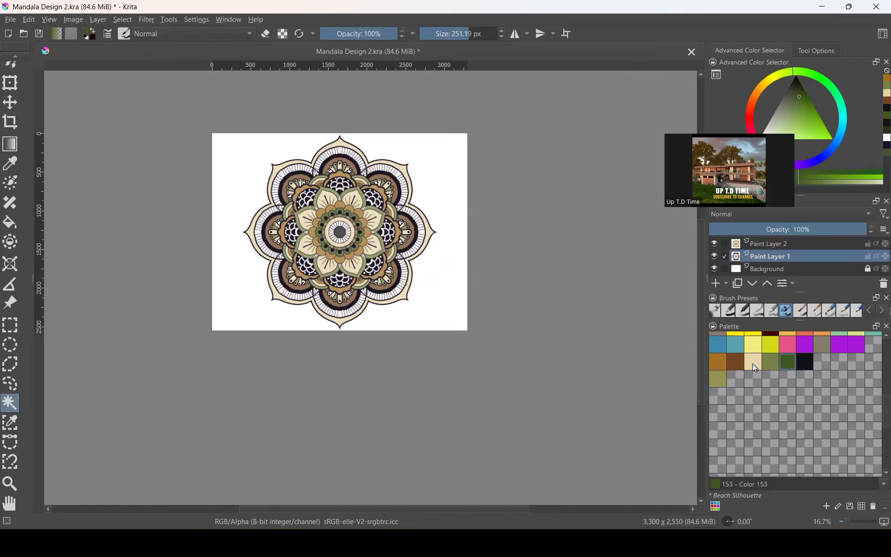
{"action": "scroll", "coordinate": [30, 125], "scroll_direction": "up", "scroll_amount": 5}
{"action": "scroll", "coordinate": [31, 122], "scroll_direction": "up", "scroll_amount": 3}
{"action": "left_click", "coordinate": [10, 142]}
{"action": "scroll", "coordinate": [286, 213], "scroll_direction": "up", "scroll_amount": 1}
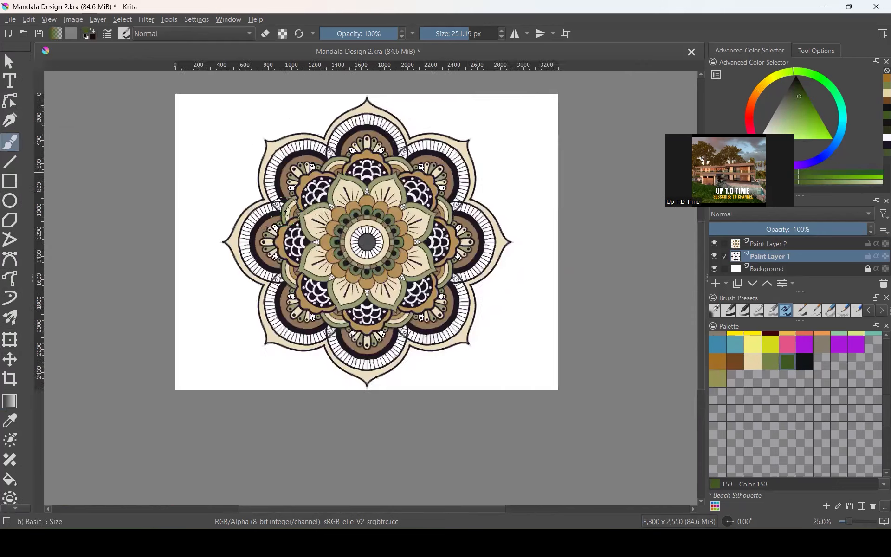
{"action": "scroll", "coordinate": [284, 211], "scroll_direction": "up", "scroll_amount": 2}
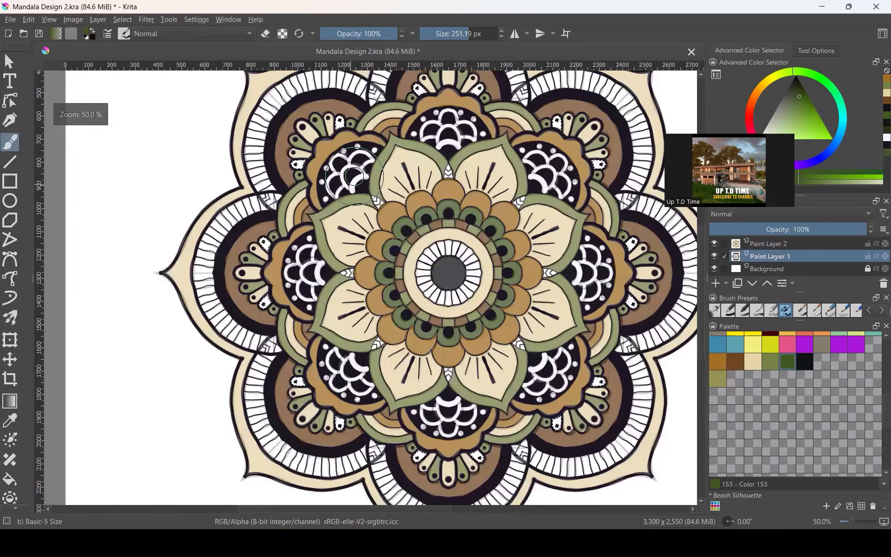
{"action": "mouse_move", "coordinate": [438, 99]}
{"action": "left_mouse_down"}
{"action": "mouse_move", "coordinate": [505, 88]}
{"action": "mouse_move", "coordinate": [420, 107]}
{"action": "mouse_move", "coordinate": [282, 230]}
{"action": "mouse_move", "coordinate": [263, 304]}
{"action": "left_mouse_up"}
{"action": "mouse_move", "coordinate": [258, 257]}
{"action": "left_mouse_down"}
{"action": "mouse_move", "coordinate": [264, 321]}
{"action": "mouse_move", "coordinate": [294, 342]}
{"action": "mouse_move", "coordinate": [331, 451]}
{"action": "mouse_move", "coordinate": [355, 451]}
{"action": "mouse_move", "coordinate": [358, 442]}
{"action": "mouse_move", "coordinate": [428, 463]}
{"action": "mouse_move", "coordinate": [471, 463]}
{"action": "mouse_move", "coordinate": [547, 445]}
{"action": "mouse_move", "coordinate": [574, 426]}
{"action": "mouse_move", "coordinate": [647, 265]}
{"action": "mouse_move", "coordinate": [642, 226]}
{"action": "mouse_move", "coordinate": [602, 165]}
{"action": "mouse_move", "coordinate": [578, 160]}
{"action": "mouse_move", "coordinate": [516, 116]}
{"action": "mouse_move", "coordinate": [388, 104]}
{"action": "mouse_move", "coordinate": [320, 128]}
{"action": "mouse_move", "coordinate": [262, 165]}
{"action": "left_mouse_up"}
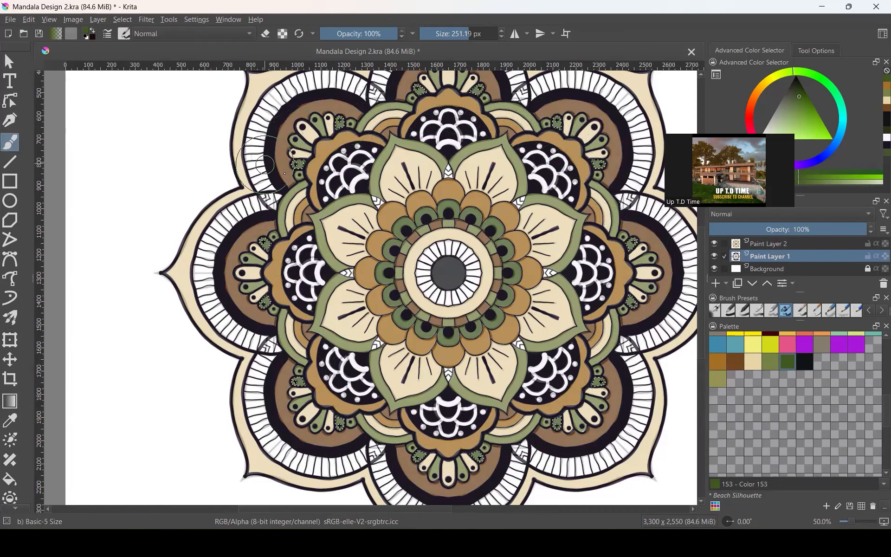
- Select the entire canvas and examine the green fan petals and the mandala's center
{"action": "scroll", "coordinate": [320, 201], "scroll_direction": "down", "scroll_amount": 1}
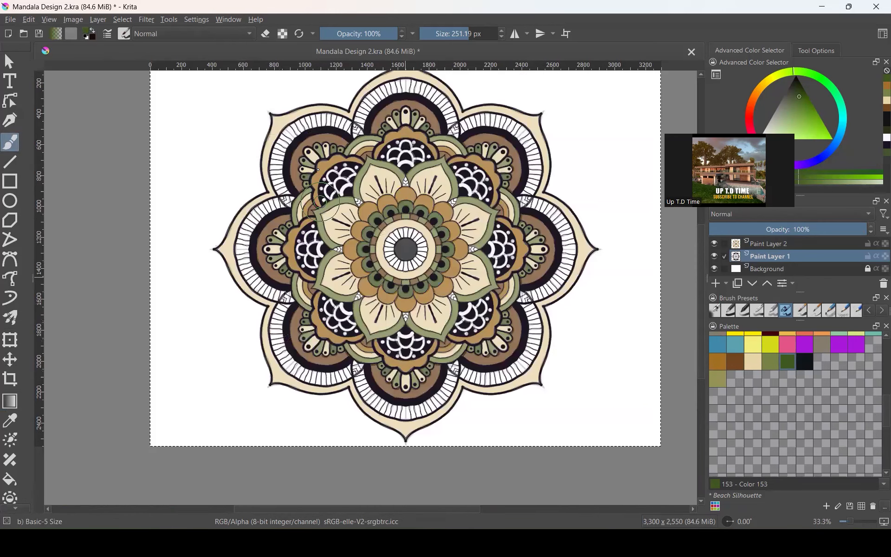
{"action": "scroll", "coordinate": [315, 190], "scroll_direction": "up", "scroll_amount": 1}
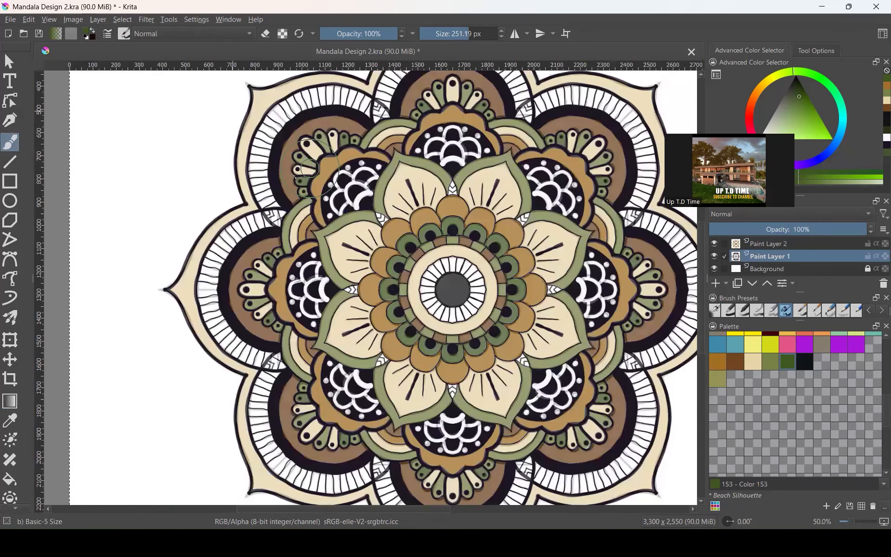
{"action": "scroll", "coordinate": [310, 168], "scroll_direction": "down", "scroll_amount": 1}
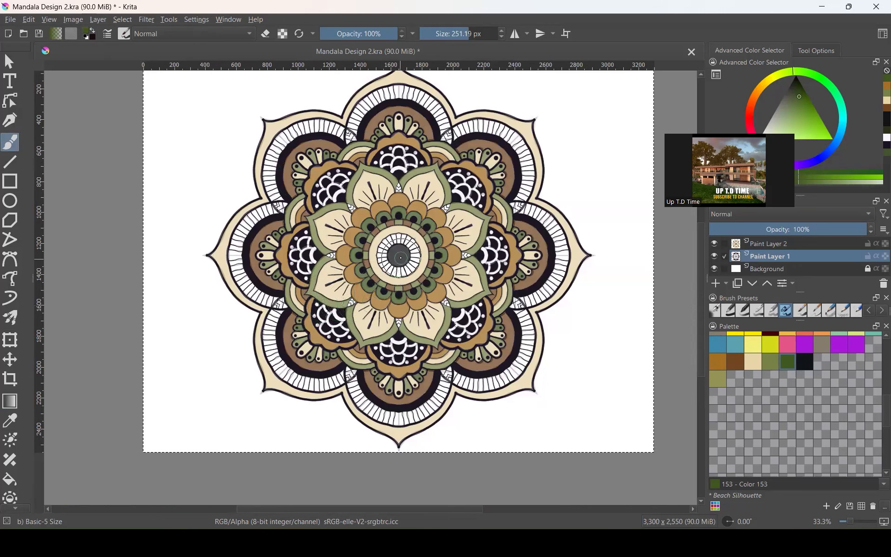
{"action": "scroll", "coordinate": [403, 252], "scroll_direction": "up", "scroll_amount": 1}
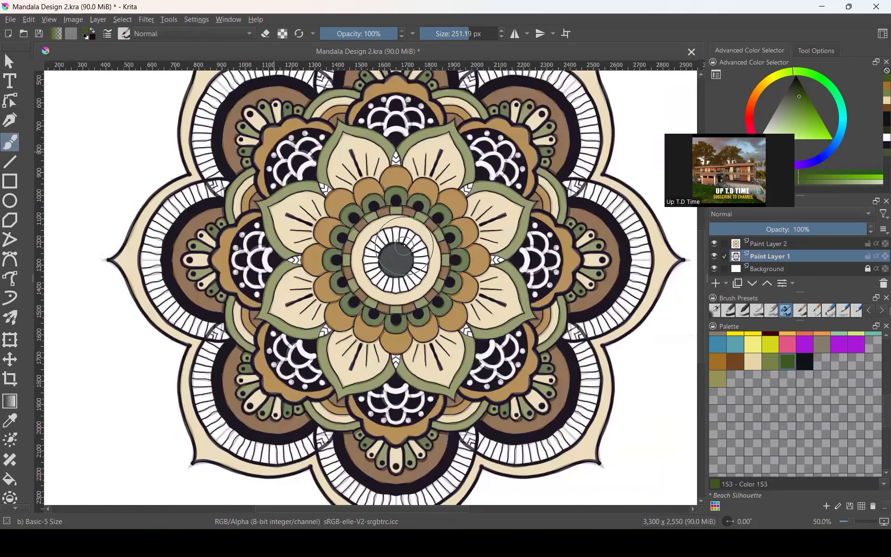
{"action": "scroll", "coordinate": [404, 246], "scroll_direction": "up", "scroll_amount": 4}
{"action": "scroll", "coordinate": [404, 319], "scroll_direction": "down", "scroll_amount": 1}
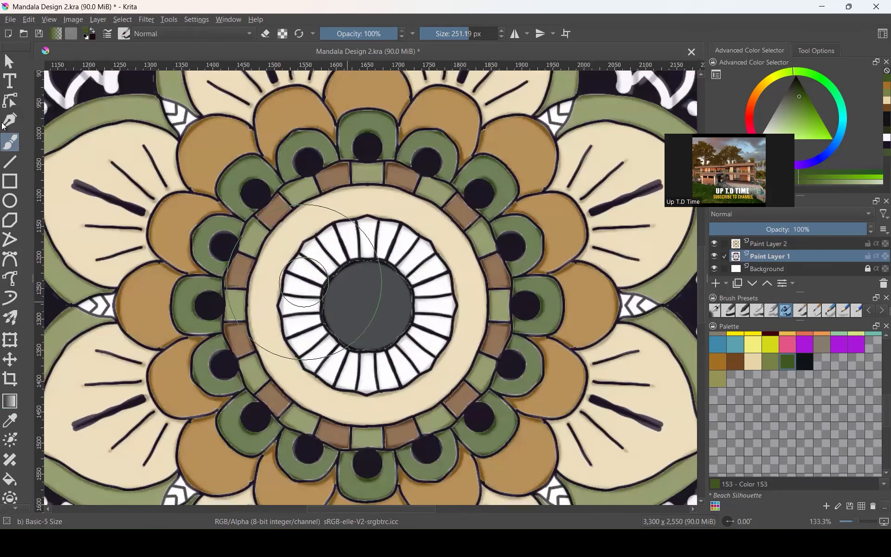
- Keep Paint Layer 1 active with the Select Shapes tool and store the current dark green in an empty palette slot
{"action": "left_click", "coordinate": [780, 248]}
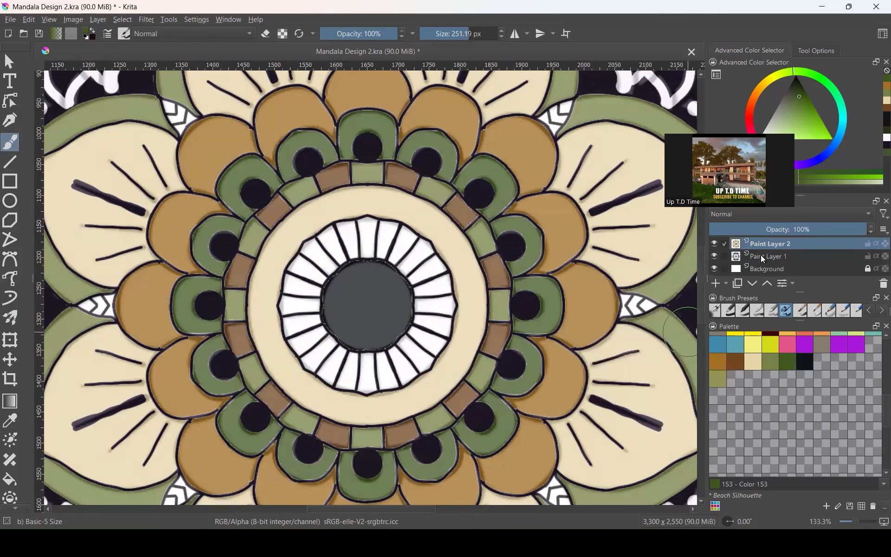
{"action": "mouse_move", "coordinate": [761, 259]}
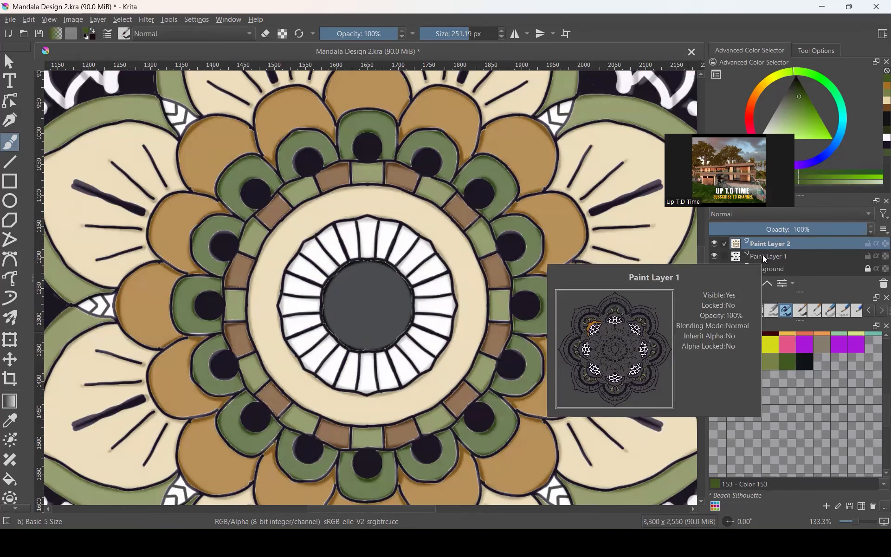
{"action": "left_click", "coordinate": [765, 258]}
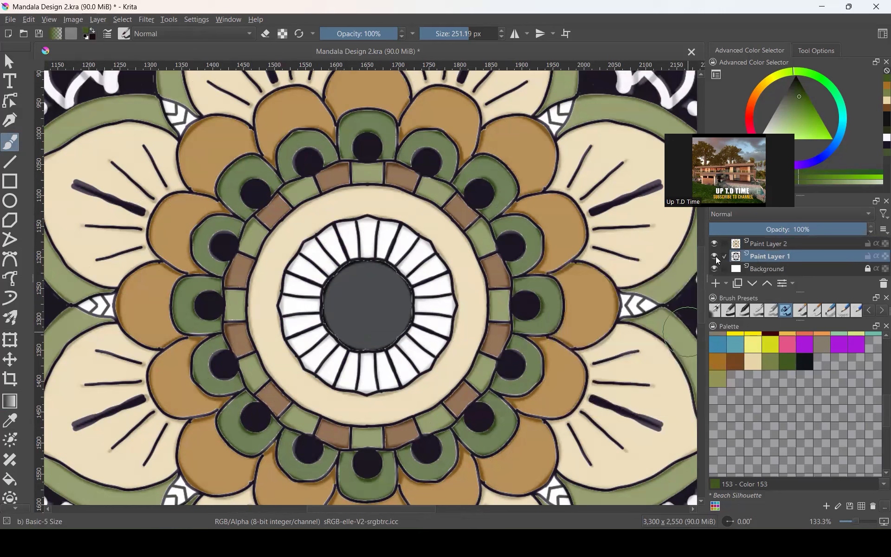
{"action": "left_click", "coordinate": [743, 385]}
{"action": "left_click", "coordinate": [10, 61]}
{"action": "scroll", "coordinate": [814, 474], "scroll_direction": "down", "scroll_amount": 1}
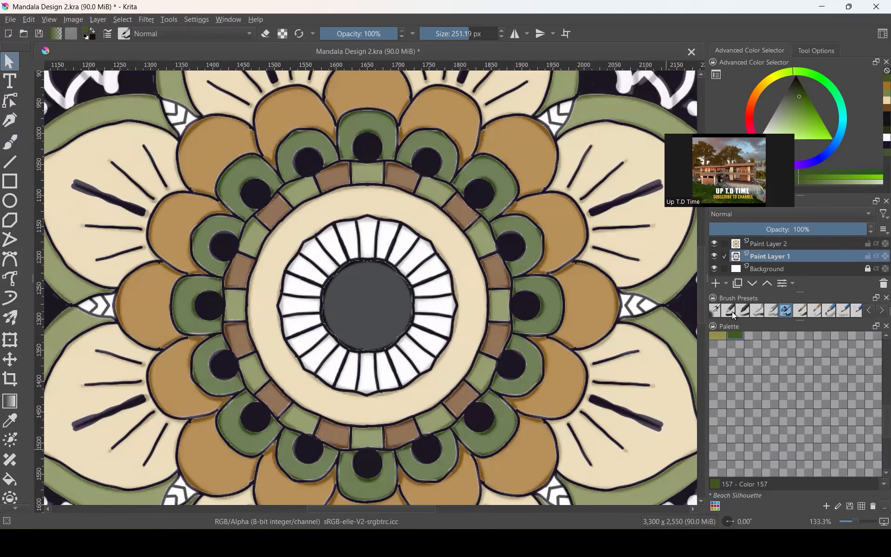
- Hide Paint Layer 1 to inspect the coloring without the line art, and show it again
{"action": "left_click", "coordinate": [714, 257]}
{"action": "scroll", "coordinate": [464, 347], "scroll_direction": "down", "scroll_amount": 3}
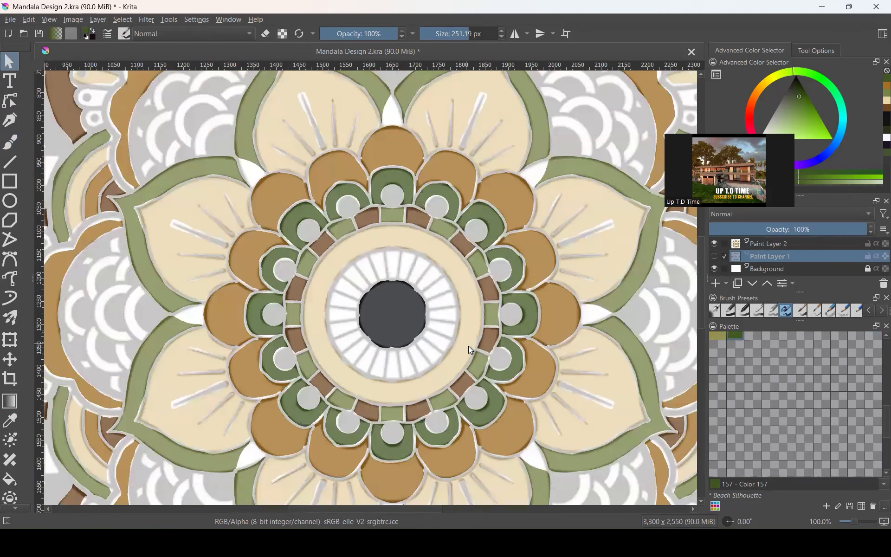
{"action": "scroll", "coordinate": [693, 360], "scroll_direction": "down", "scroll_amount": 1}
{"action": "left_click", "coordinate": [712, 255]}
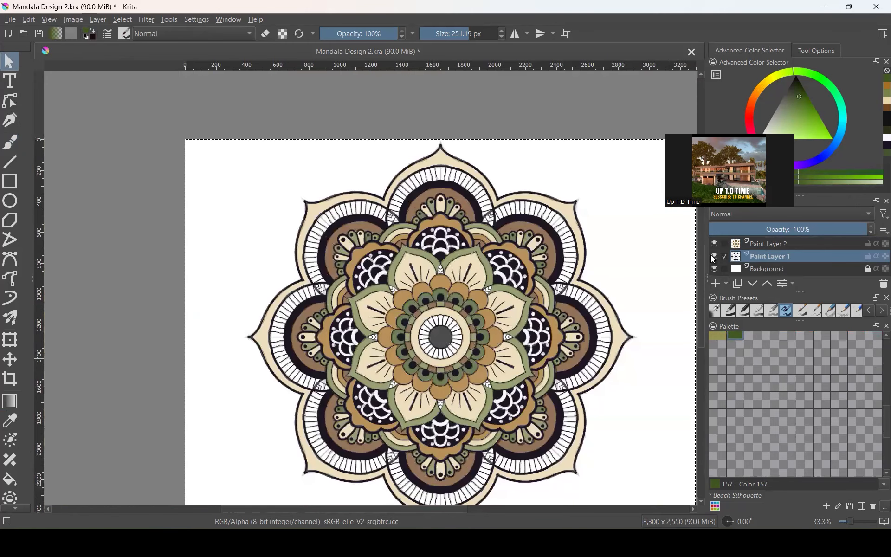
- Toggle the visibility of Paint Layer 1 and Paint Layer 2 repeatedly to compare which parts each holds, leaving both visible
{"action": "left_click", "coordinate": [714, 243]}
{"action": "left_click", "coordinate": [714, 244]}
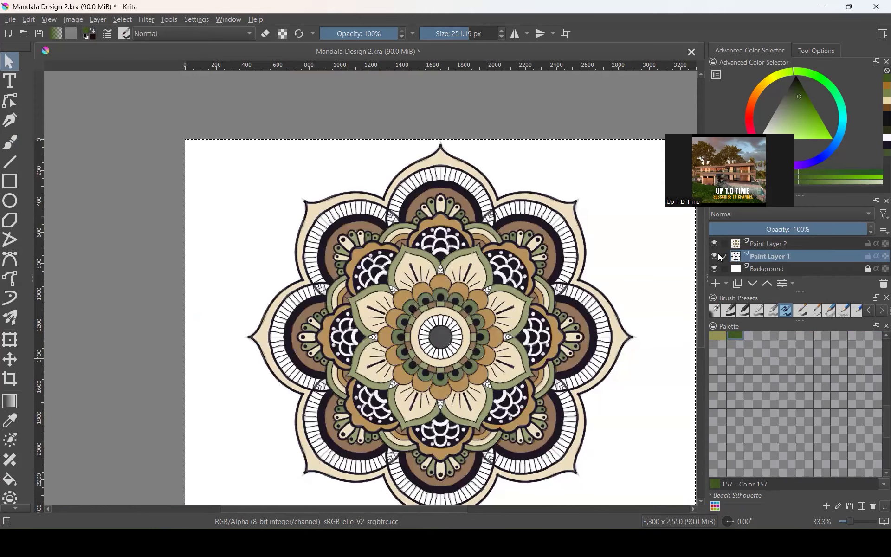
{"action": "left_click", "coordinate": [717, 257]}
{"action": "left_click", "coordinate": [717, 257]}
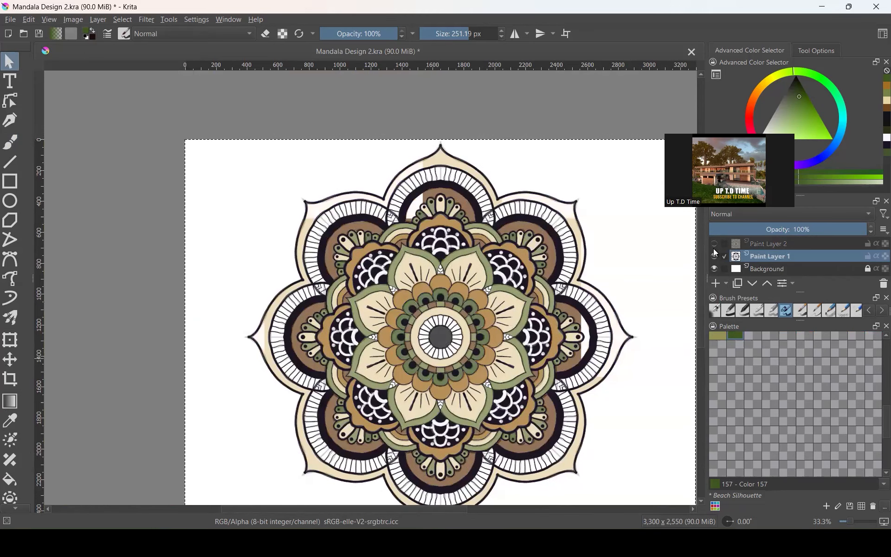
{"action": "left_click", "coordinate": [714, 250]}
{"action": "left_click", "coordinate": [714, 248]}
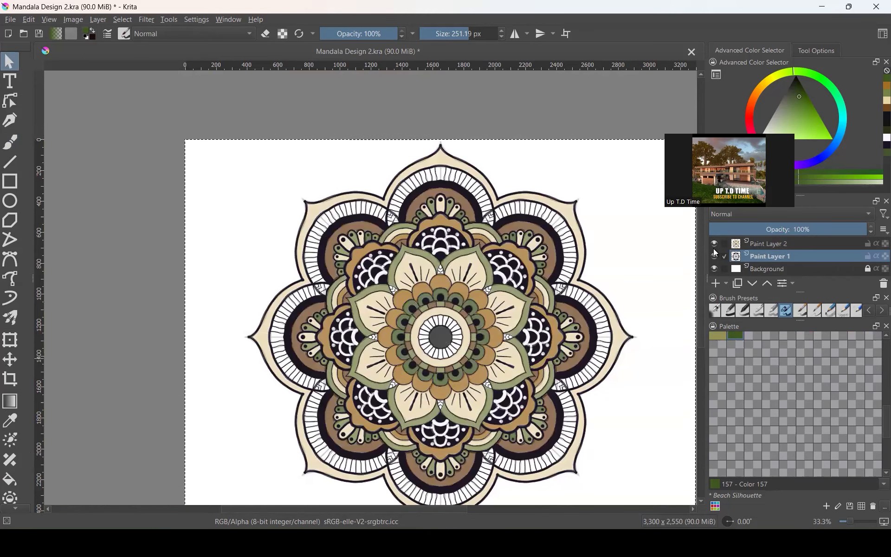
{"action": "left_click", "coordinate": [714, 249]}
{"action": "left_click", "coordinate": [714, 255]}
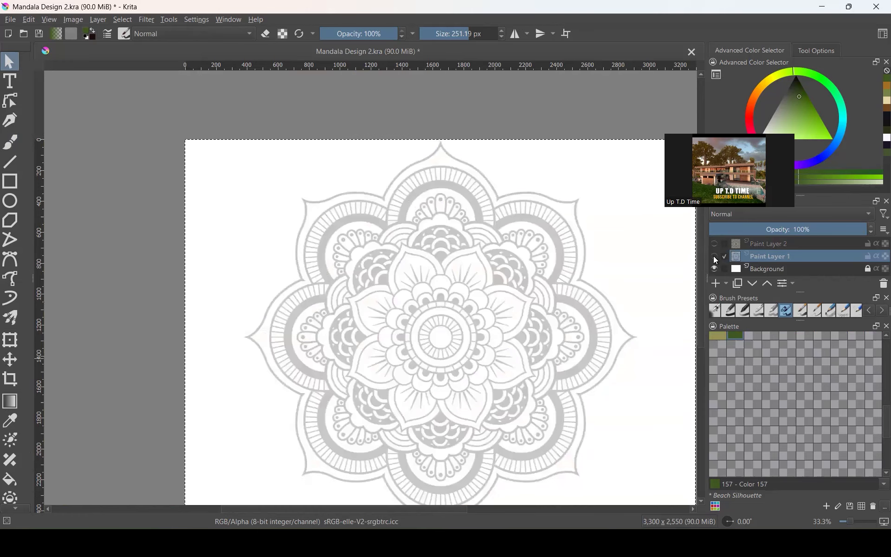
{"action": "left_click", "coordinate": [715, 257]}
{"action": "left_click", "coordinate": [714, 246]}
{"action": "left_click", "coordinate": [713, 246]}
{"action": "left_click", "coordinate": [714, 246]}
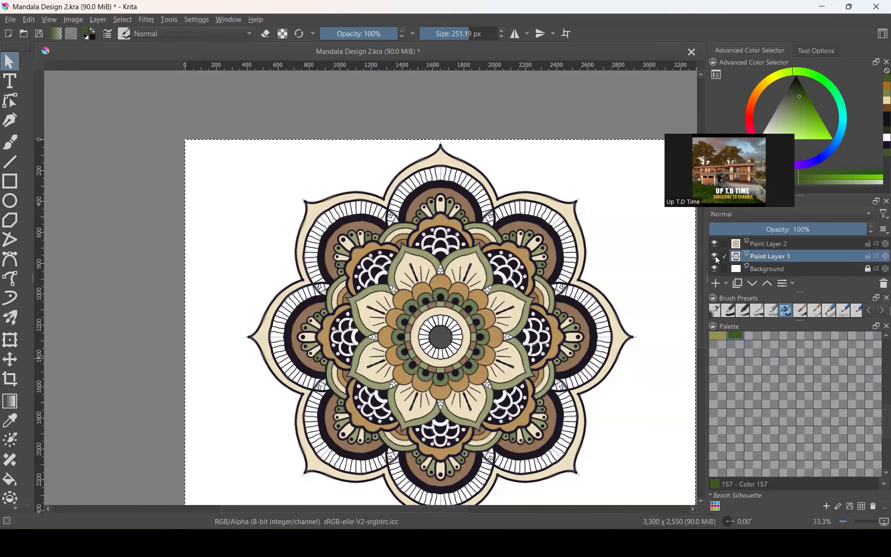
{"action": "left_click", "coordinate": [715, 257]}
{"action": "left_click", "coordinate": [714, 256]}
{"action": "left_click", "coordinate": [714, 246]}
{"action": "left_click", "coordinate": [714, 245]}
- Clear the selection around the whole canvas
{"action": "left_click", "coordinate": [135, 102]}
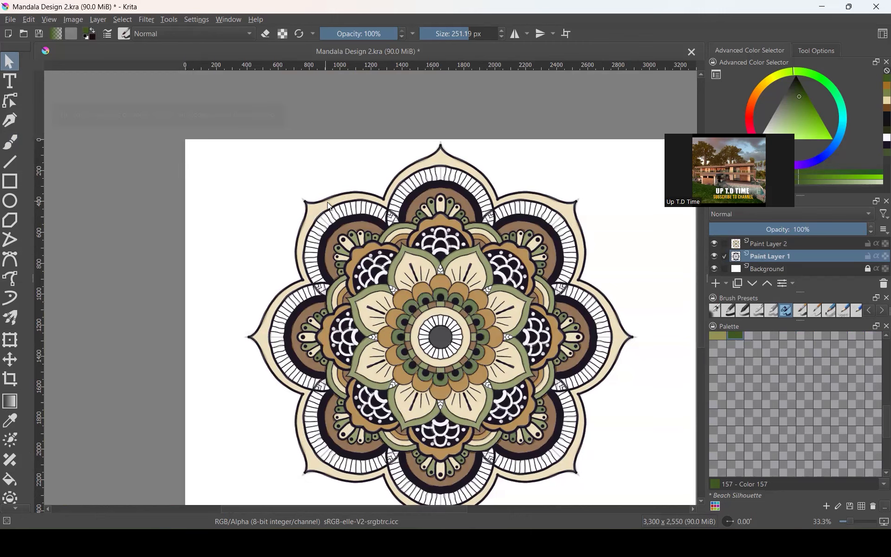
{"action": "scroll", "coordinate": [330, 211], "scroll_direction": "down", "scroll_amount": 1}
{"action": "scroll", "coordinate": [418, 353], "scroll_direction": "up", "scroll_amount": 1}
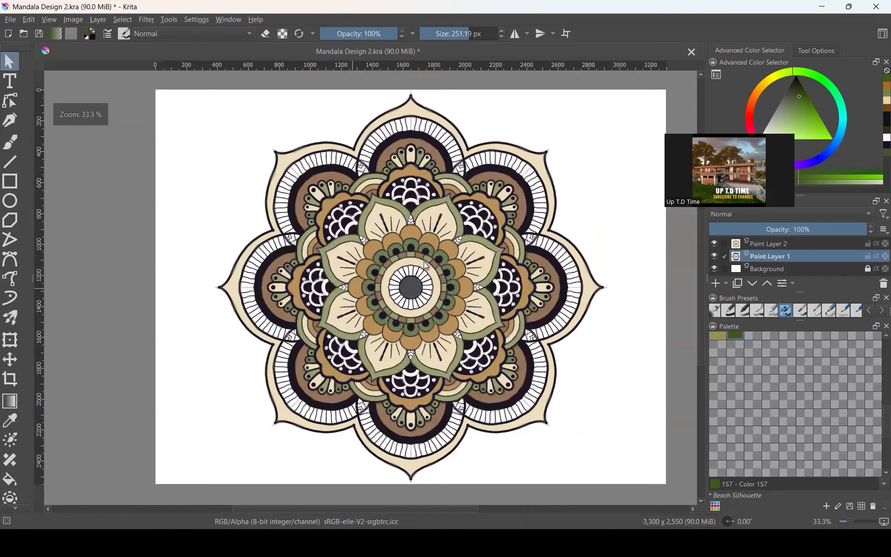
- Select all the white segments in the ring around the dark gray center with the contiguous selection tool
{"action": "scroll", "coordinate": [413, 260], "scroll_direction": "up", "scroll_amount": 1}
{"action": "scroll", "coordinate": [412, 257], "scroll_direction": "up", "scroll_amount": 3}
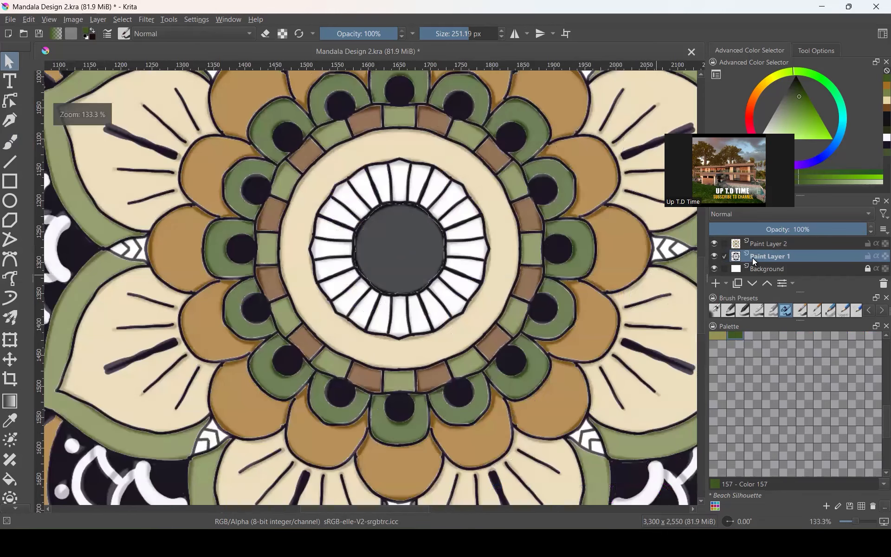
{"action": "scroll", "coordinate": [16, 346], "scroll_direction": "down", "scroll_amount": 4}
{"action": "scroll", "coordinate": [16, 354], "scroll_direction": "down", "scroll_amount": 2}
{"action": "left_click", "coordinate": [9, 427]}
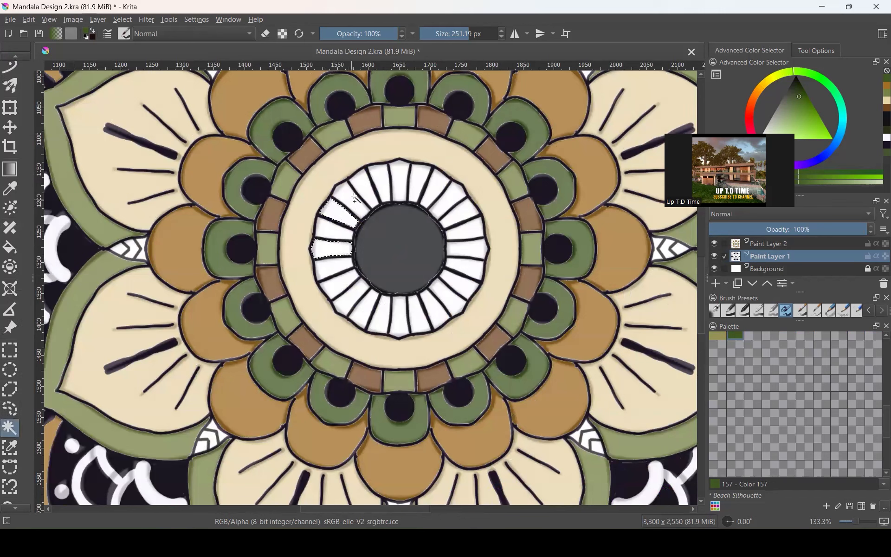
{"action": "left_click", "coordinate": [398, 178], "text": "shift"}
{"action": "left_click", "coordinate": [433, 187], "text": "shift"}
{"action": "left_click", "coordinate": [441, 314], "text": "shift"}
{"action": "left_click", "coordinate": [365, 315], "text": "shift"}
{"action": "left_click", "coordinate": [338, 288], "text": "shift"}
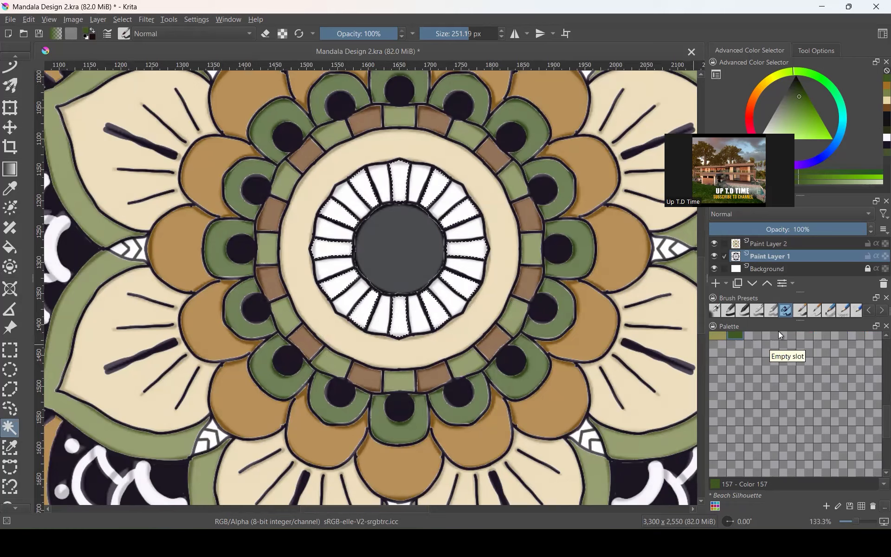
- Paint the selected ring segments green with Color 154 on Paint Layer 2, and clear the selection
{"action": "scroll", "coordinate": [732, 376], "scroll_direction": "up", "scroll_amount": 3}
{"action": "left_click", "coordinate": [771, 360]}
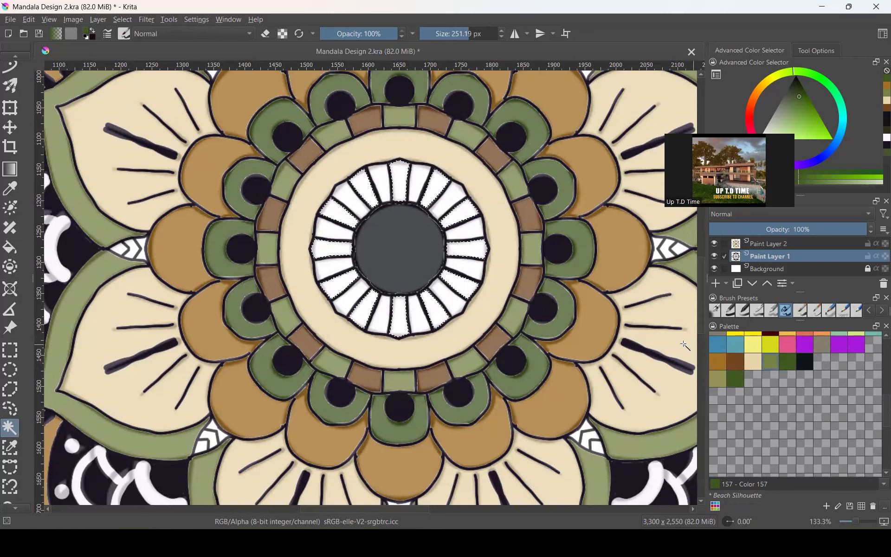
{"action": "left_click", "coordinate": [779, 245]}
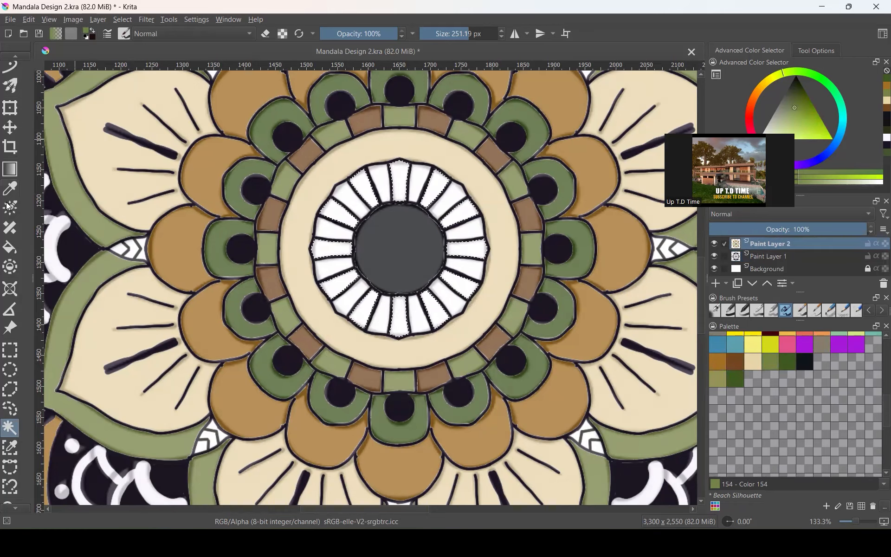
{"action": "scroll", "coordinate": [21, 299], "scroll_direction": "down", "scroll_amount": 1}
{"action": "scroll", "coordinate": [12, 409], "scroll_direction": "up", "scroll_amount": 8}
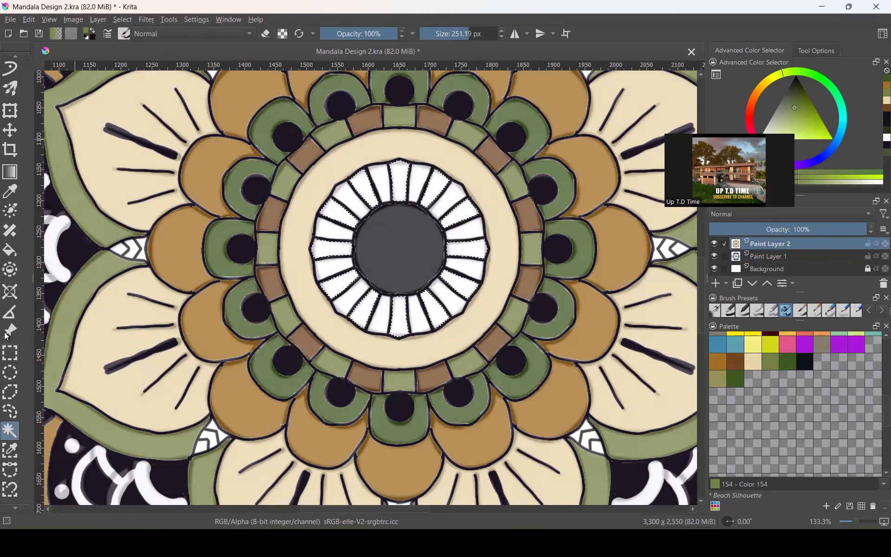
{"action": "scroll", "coordinate": [13, 130], "scroll_direction": "up", "scroll_amount": 4}
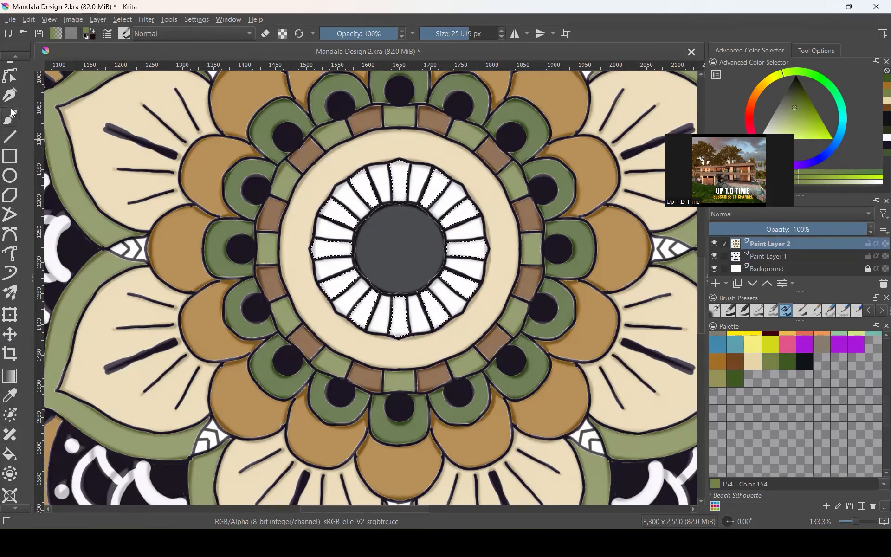
{"action": "left_click", "coordinate": [11, 117]}
{"action": "left_click_drag", "start_coordinate": [399, 260], "coordinate": [402, 190]}
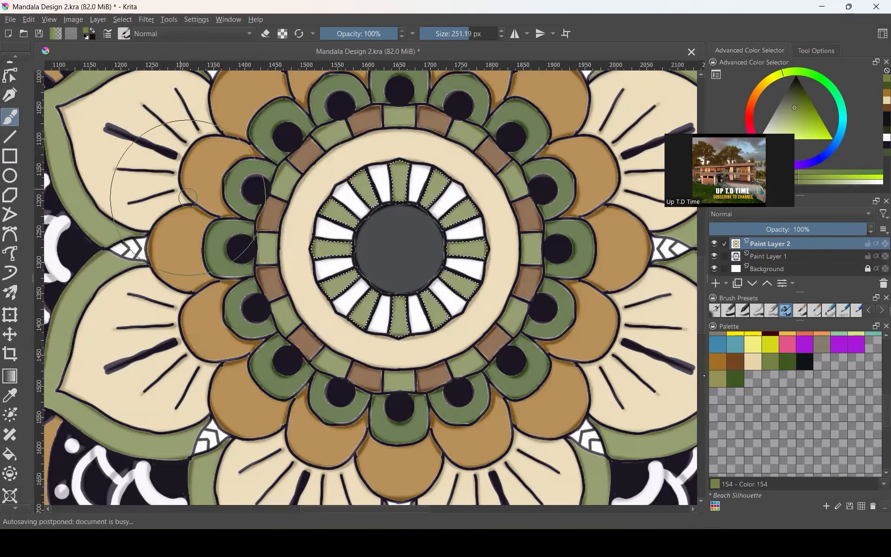
{"action": "left_click", "coordinate": [123, 19]}
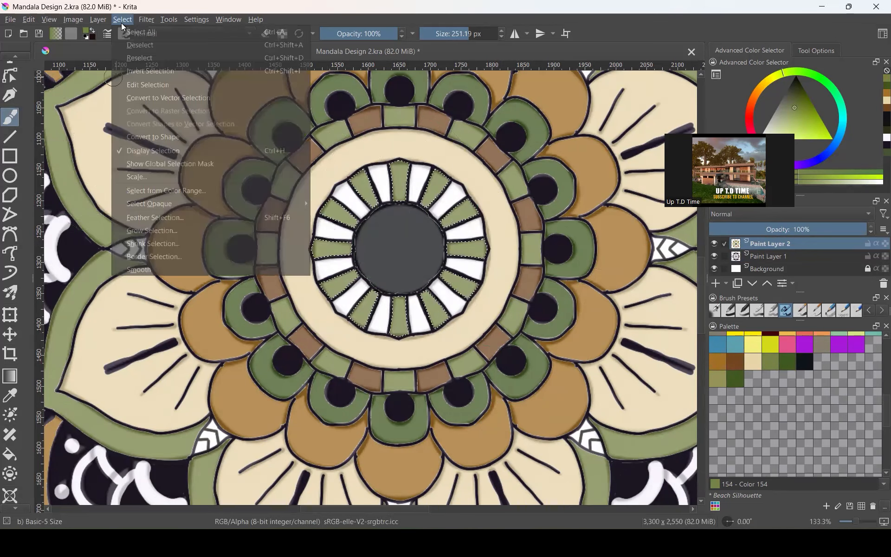
{"action": "left_click", "coordinate": [144, 44]}
- Select the remaining white segments in the ring around the dark center from Paint Layer 1 with the contiguous selection tool
{"action": "left_click", "coordinate": [767, 256]}
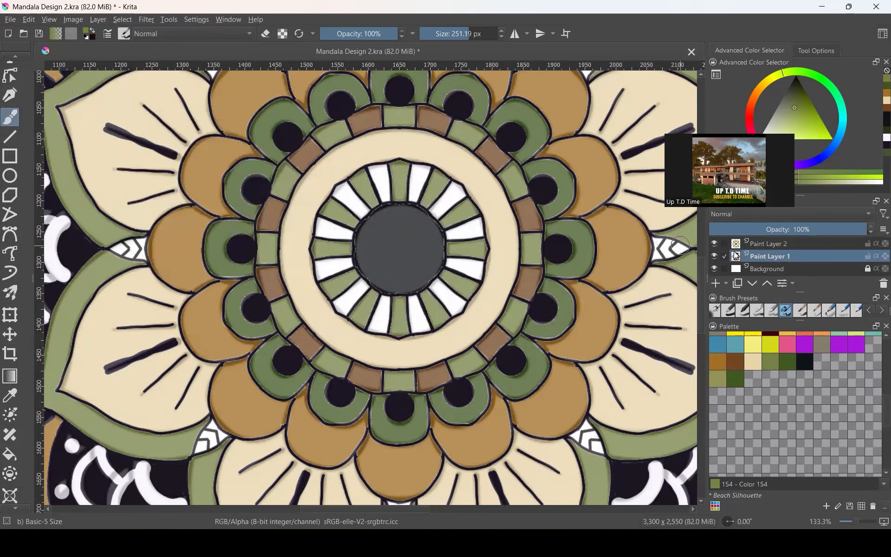
{"action": "scroll", "coordinate": [12, 460], "scroll_direction": "down", "scroll_amount": 5}
{"action": "scroll", "coordinate": [11, 463], "scroll_direction": "down", "scroll_amount": 3}
{"action": "left_click", "coordinate": [10, 421]}
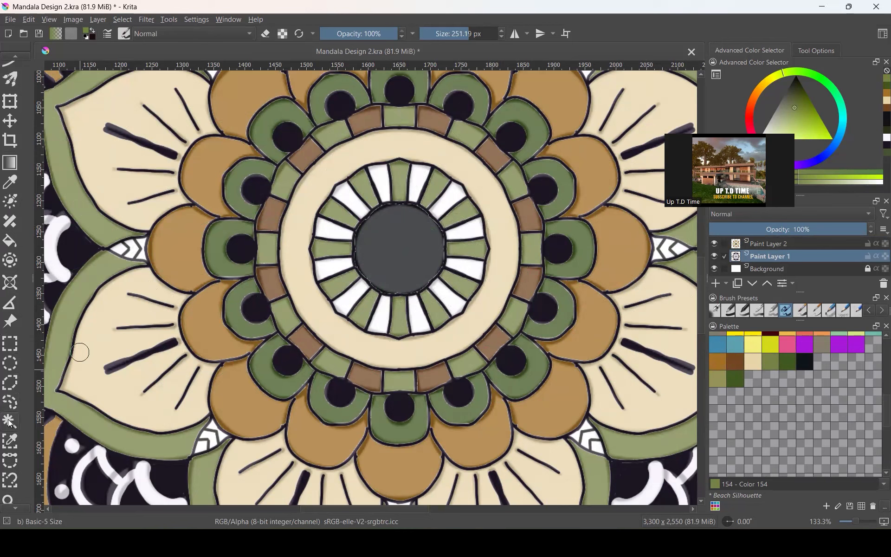
{"action": "left_click", "coordinate": [324, 270]}
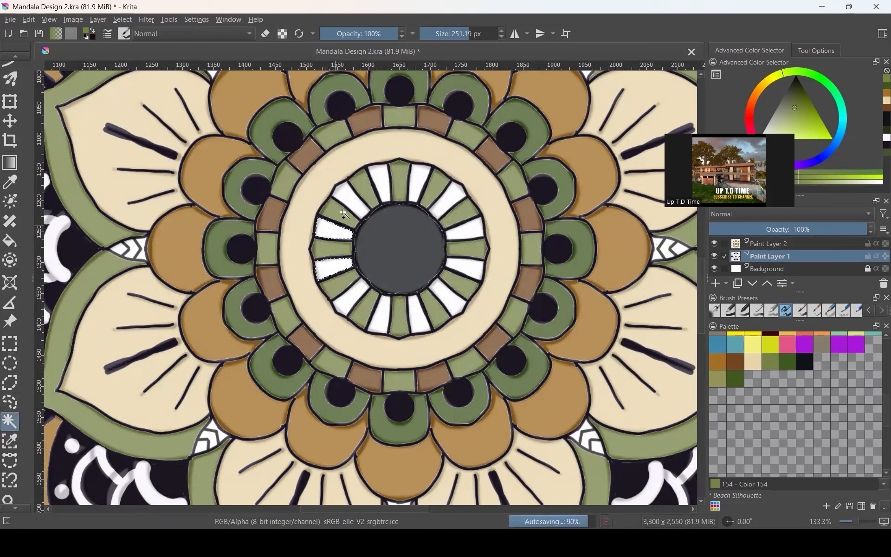
{"action": "left_click", "coordinate": [415, 179]}
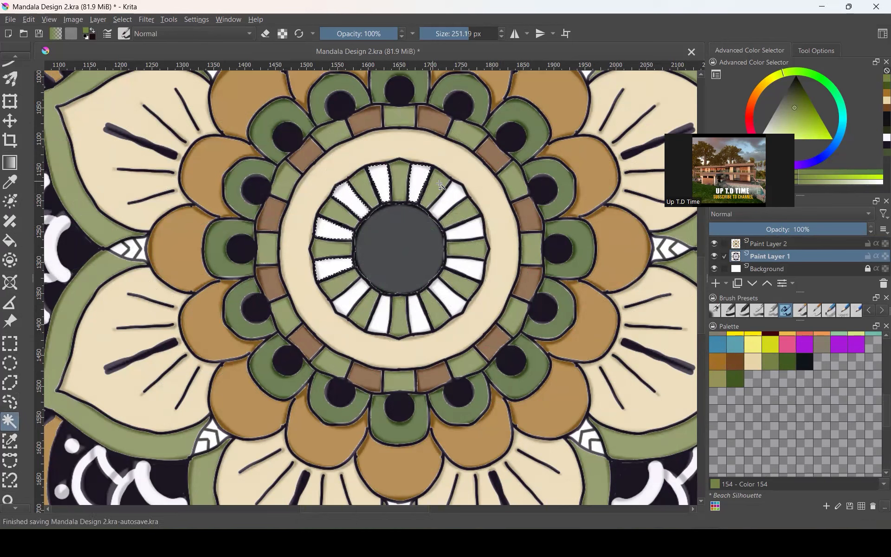
{"action": "left_click", "coordinate": [453, 195]}
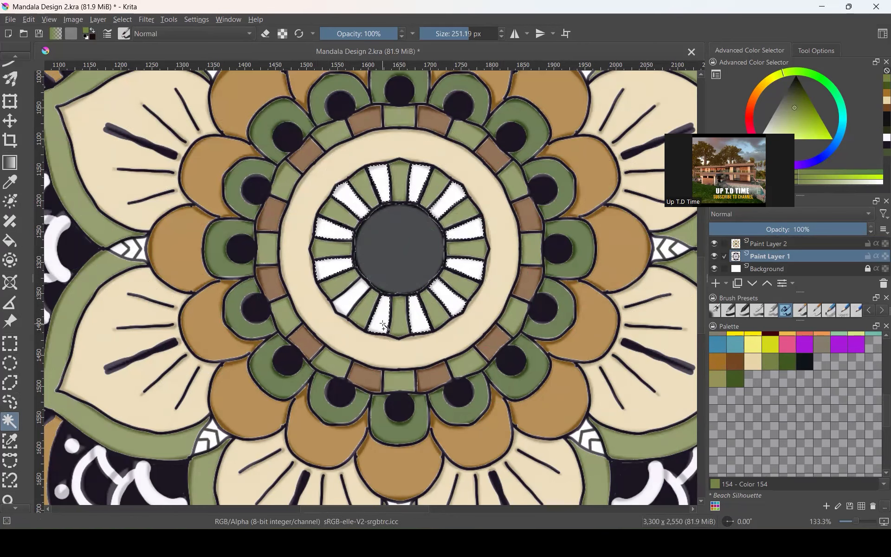
- Paint the newly selected ring segments golden brown with Color 150 on Paint Layer 2
{"action": "left_click", "coordinate": [719, 362]}
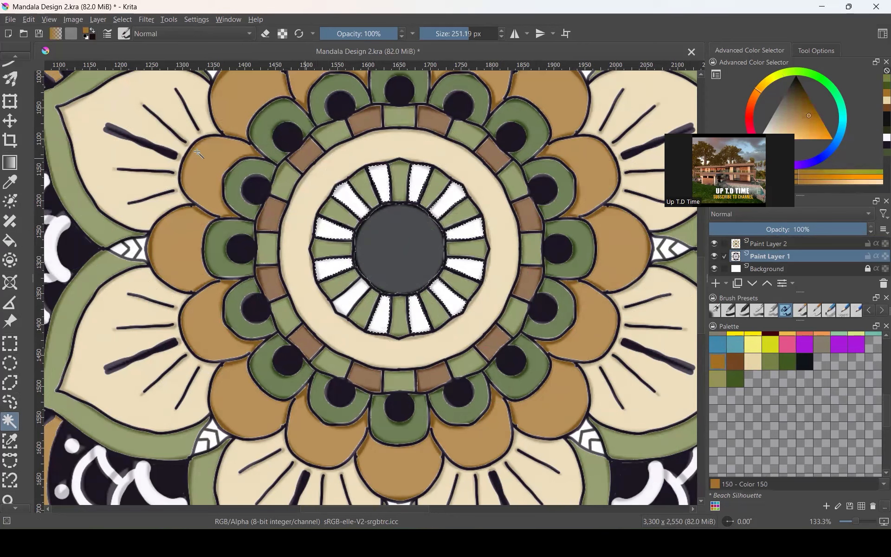
{"action": "left_click", "coordinate": [769, 249]}
{"action": "scroll", "coordinate": [15, 130], "scroll_direction": "up", "scroll_amount": 3}
{"action": "scroll", "coordinate": [15, 130], "scroll_direction": "up", "scroll_amount": 5}
{"action": "left_click", "coordinate": [11, 117]}
{"action": "mouse_move", "coordinate": [365, 205]}
{"action": "left_mouse_down"}
{"action": "mouse_move", "coordinate": [438, 179]}
{"action": "mouse_move", "coordinate": [469, 208]}
{"action": "mouse_move", "coordinate": [446, 280]}
{"action": "mouse_move", "coordinate": [344, 303]}
{"action": "mouse_move", "coordinate": [292, 262]}
{"action": "mouse_move", "coordinate": [301, 223]}
{"action": "mouse_move", "coordinate": [320, 288]}
{"action": "left_mouse_up"}
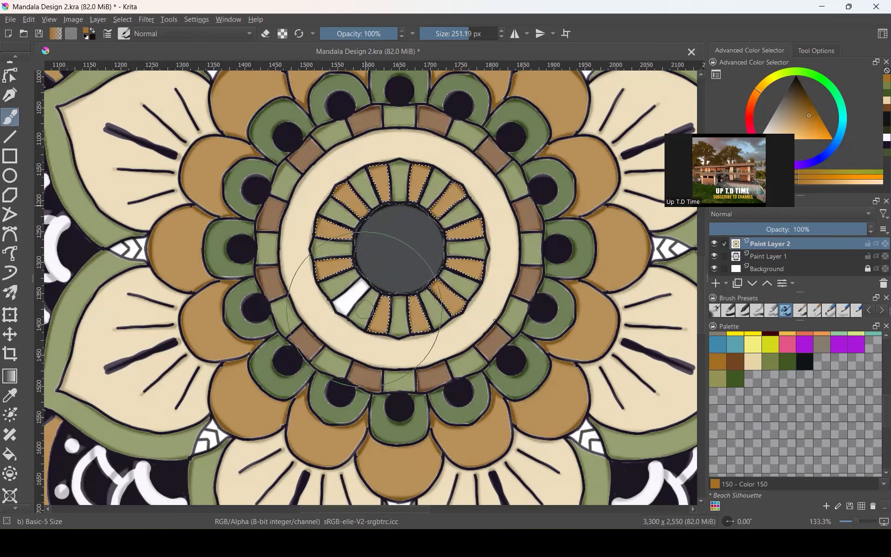
- Select the one white segment still missing in the ring from Paint Layer 1 and paint it with Color 150 on Paint Layer 2
{"action": "left_click", "coordinate": [768, 257]}
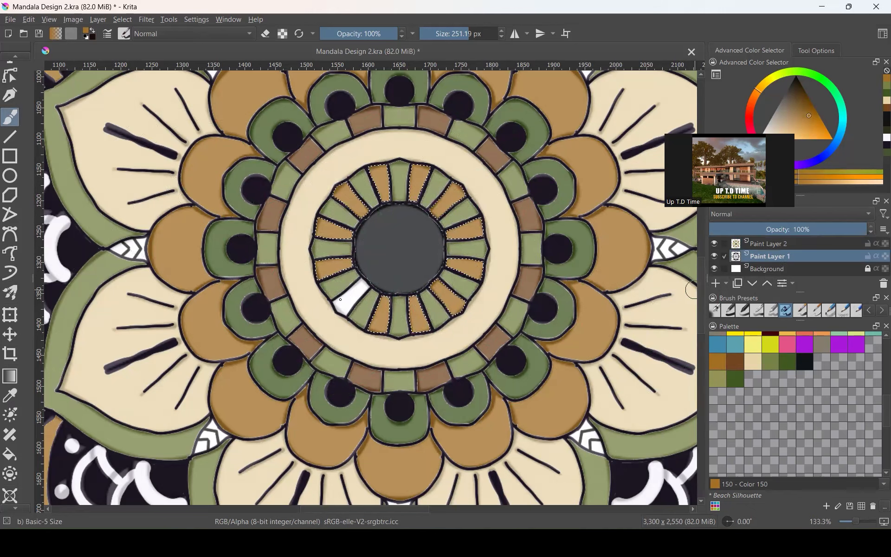
{"action": "scroll", "coordinate": [14, 325], "scroll_direction": "down", "scroll_amount": 4}
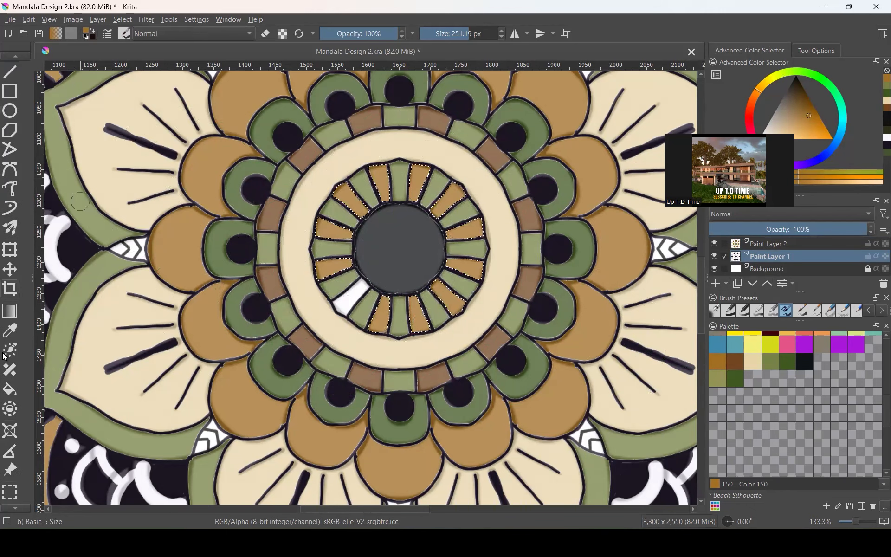
{"action": "left_click", "coordinate": [9, 476]}
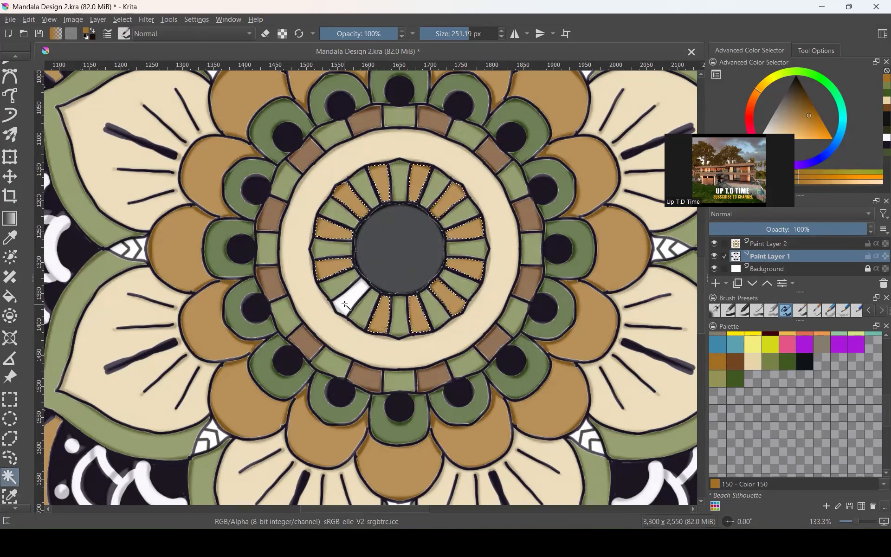
{"action": "left_click", "coordinate": [773, 244]}
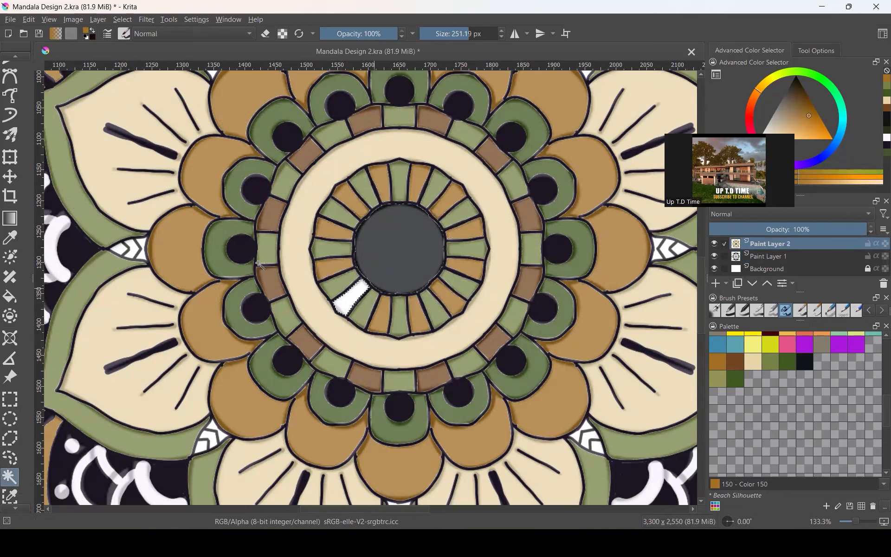
{"action": "scroll", "coordinate": [14, 149], "scroll_direction": "up", "scroll_amount": 4}
{"action": "left_click", "coordinate": [10, 126]}
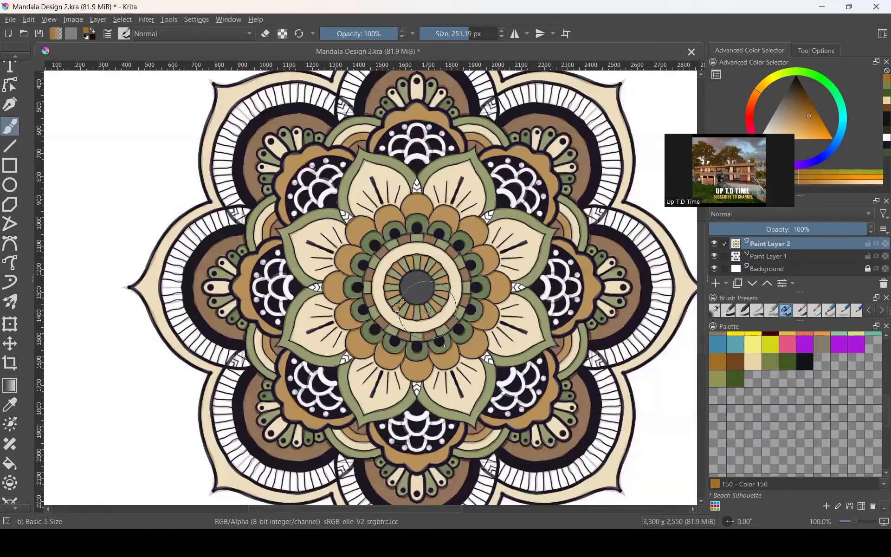
- Save the mandala document
{"action": "scroll", "coordinate": [444, 345], "scroll_direction": "down", "scroll_amount": 3}
{"action": "key", "text": "ctrl+s"}
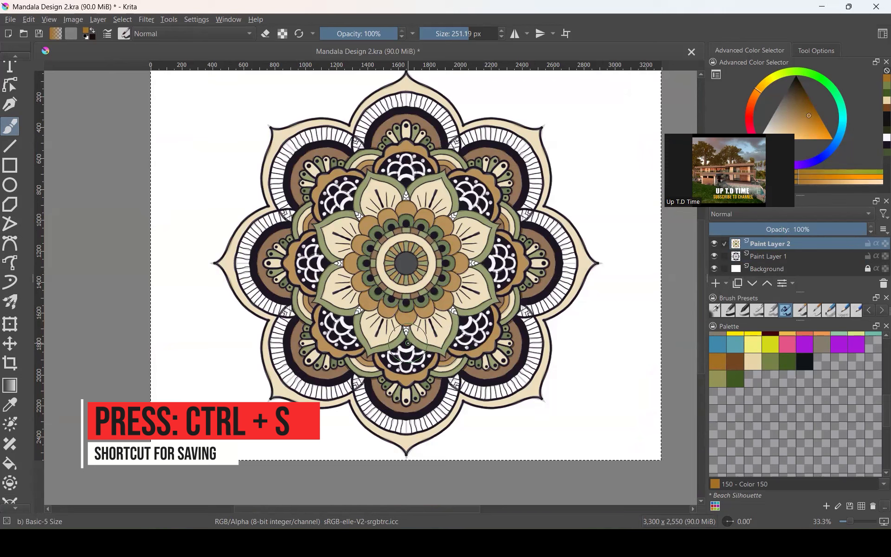
{"action": "key", "text": "ctrl+s"}
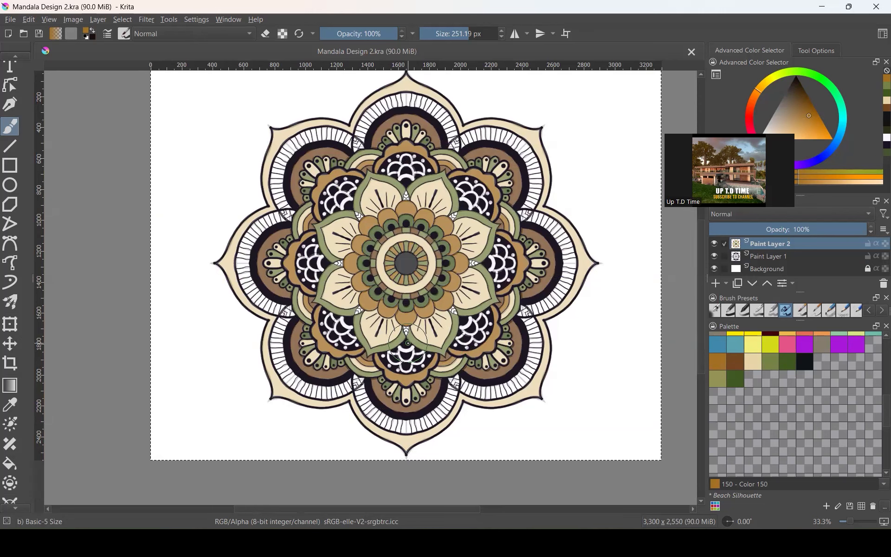
- Clear the selection around the whole canvas
{"action": "left_click", "coordinate": [123, 19]}
{"action": "left_click", "coordinate": [141, 33]}
{"action": "key", "text": "minus"}
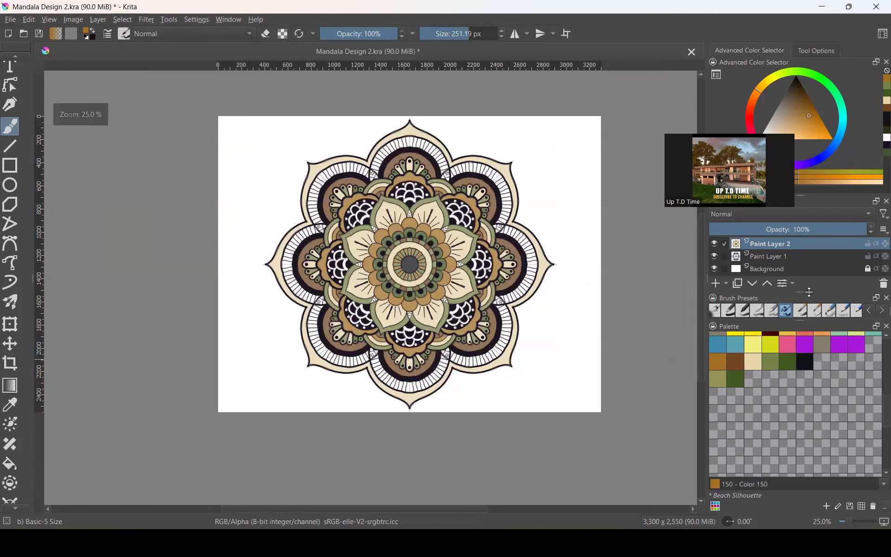
- Hide both paint layers to inspect the reference image beneath, and show Paint Layer 2 again
{"action": "left_click", "coordinate": [713, 242]}
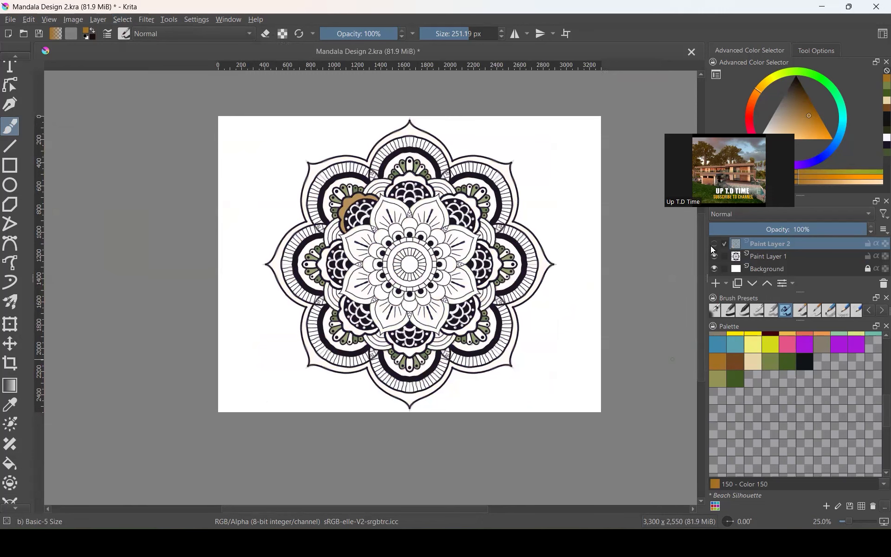
{"action": "left_click", "coordinate": [714, 256]}
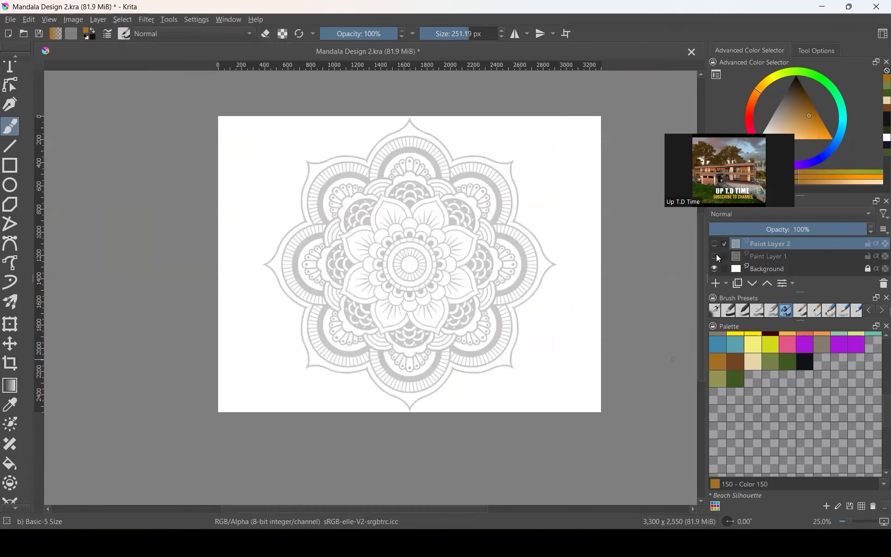
{"action": "left_click", "coordinate": [715, 243]}
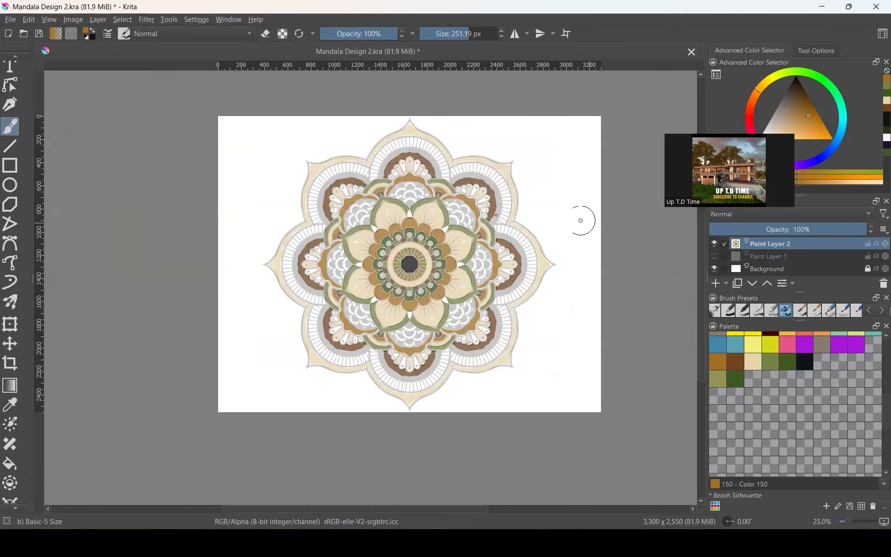
- Select the mandala reference image with the Reference Images tool and lower its opacity until it is fully transparent
{"action": "scroll", "coordinate": [472, 227], "scroll_direction": "up", "scroll_amount": 1}
{"action": "scroll", "coordinate": [472, 227], "scroll_direction": "up", "scroll_amount": 2}
{"action": "scroll", "coordinate": [472, 227], "scroll_direction": "down", "scroll_amount": 2}
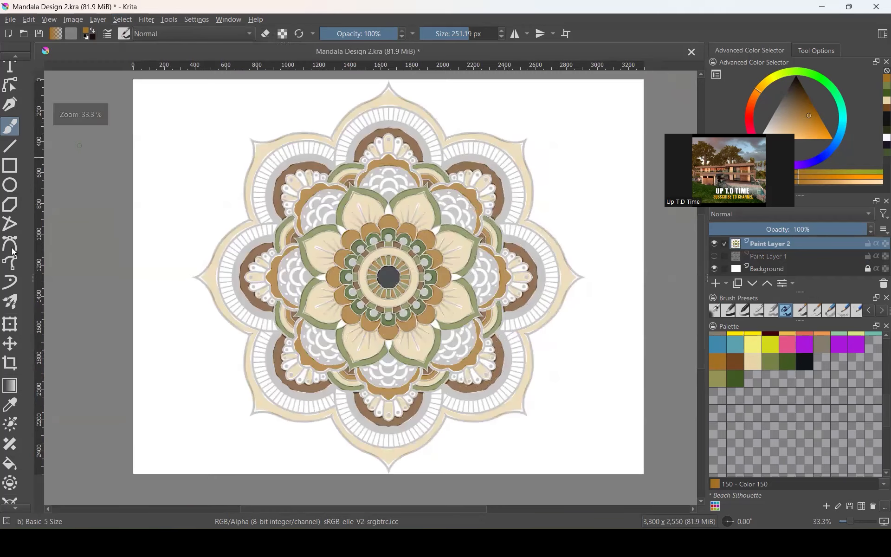
{"action": "scroll", "coordinate": [21, 385], "scroll_direction": "down", "scroll_amount": 5}
{"action": "scroll", "coordinate": [21, 384], "scroll_direction": "down", "scroll_amount": 1}
{"action": "left_click", "coordinate": [7, 343]}
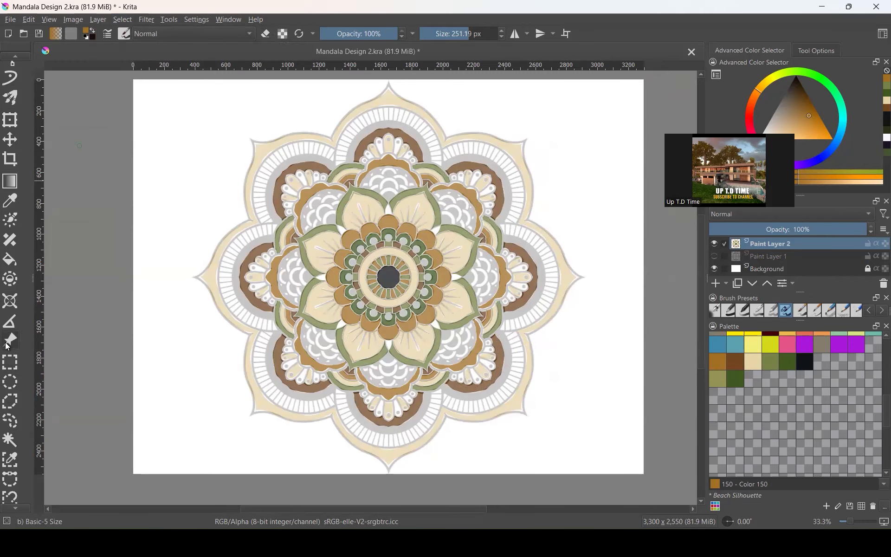
{"action": "left_click", "coordinate": [382, 221]}
{"action": "left_click", "coordinate": [807, 50]}
{"action": "left_click_drag", "start_coordinate": [772, 76], "coordinate": [717, 80]}
{"action": "left_click", "coordinate": [655, 240]}
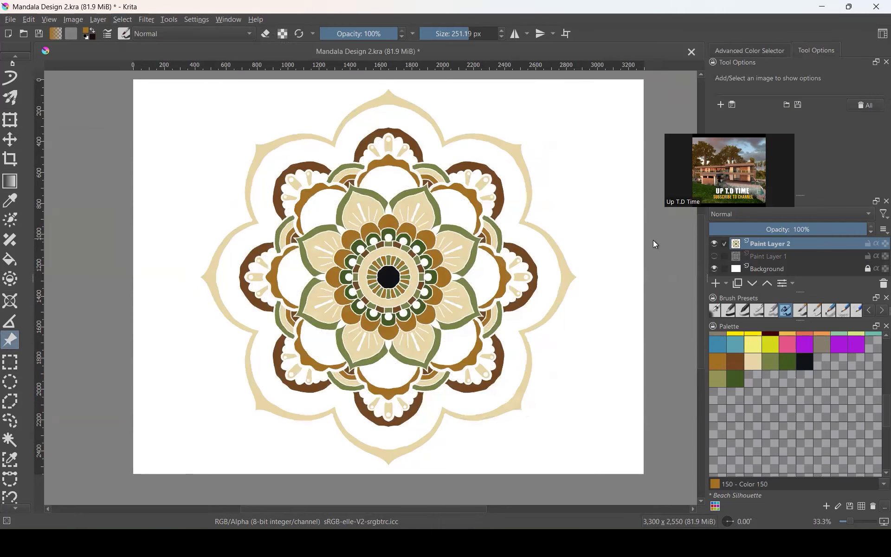
- Toggle Paint Layer 1 and Paint Layer 2 to compare line art and coloring without the reference image, leaving both visible
{"action": "scroll", "coordinate": [452, 274], "scroll_direction": "up", "scroll_amount": 1}
{"action": "scroll", "coordinate": [454, 277], "scroll_direction": "down", "scroll_amount": 1}
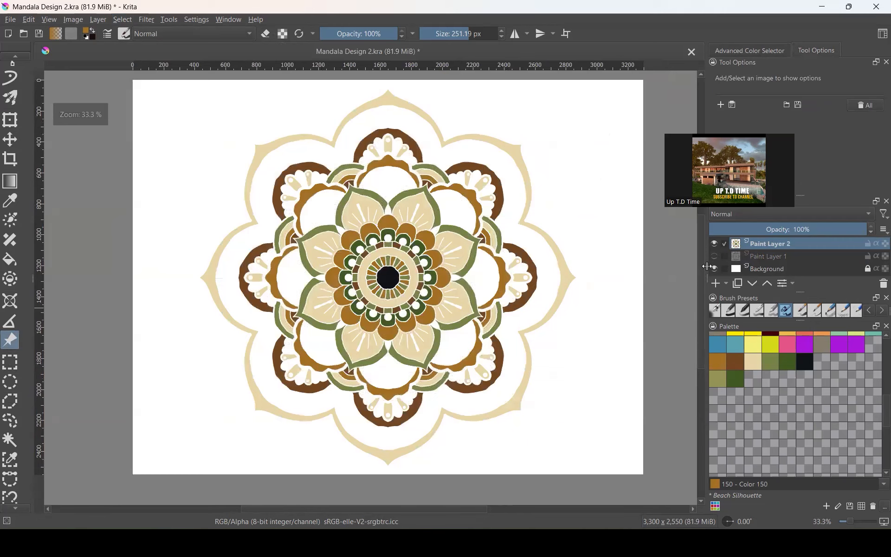
{"action": "left_click", "coordinate": [715, 256]}
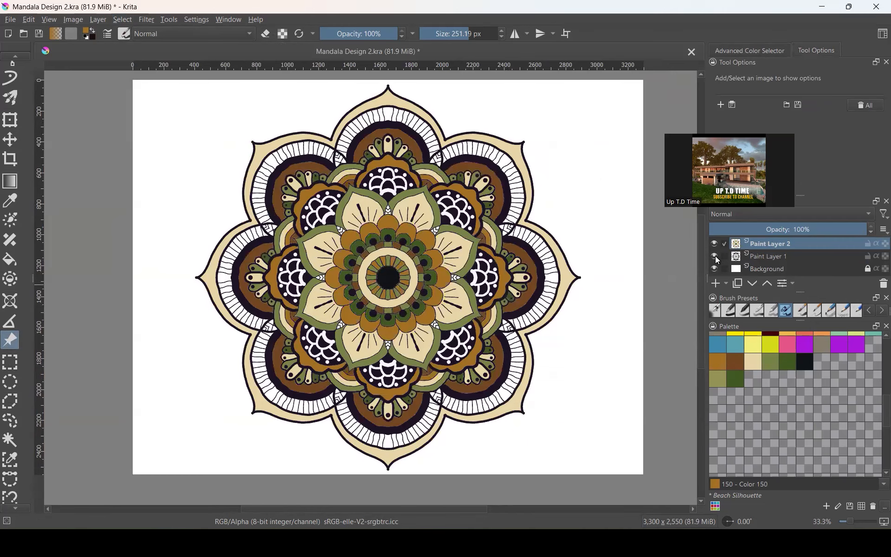
{"action": "left_click", "coordinate": [715, 256]}
{"action": "left_click", "coordinate": [714, 242]}
{"action": "left_click", "coordinate": [714, 242]}
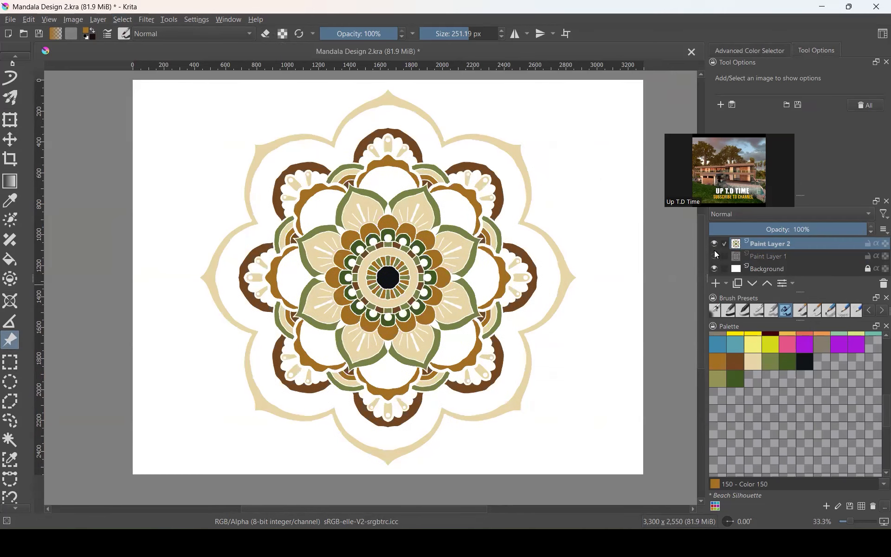
{"action": "left_click", "coordinate": [715, 256]}
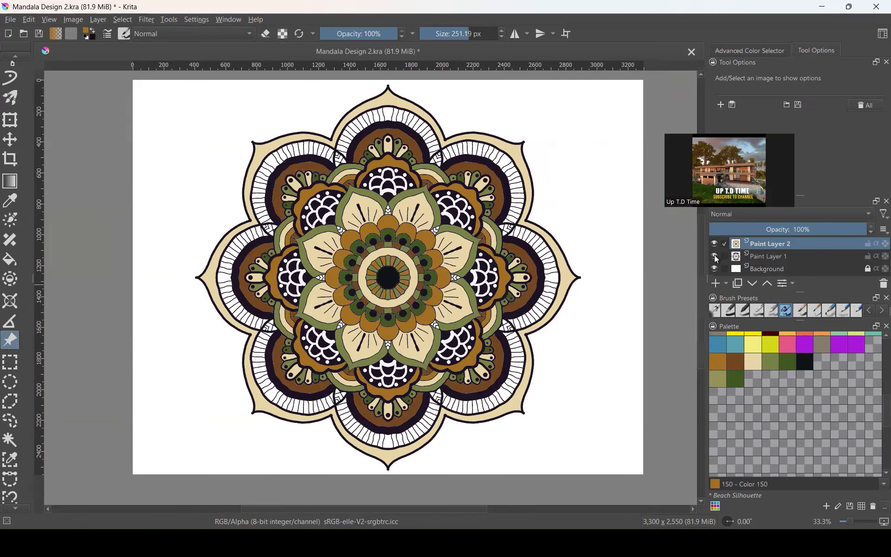
{"action": "left_click", "coordinate": [714, 242]}
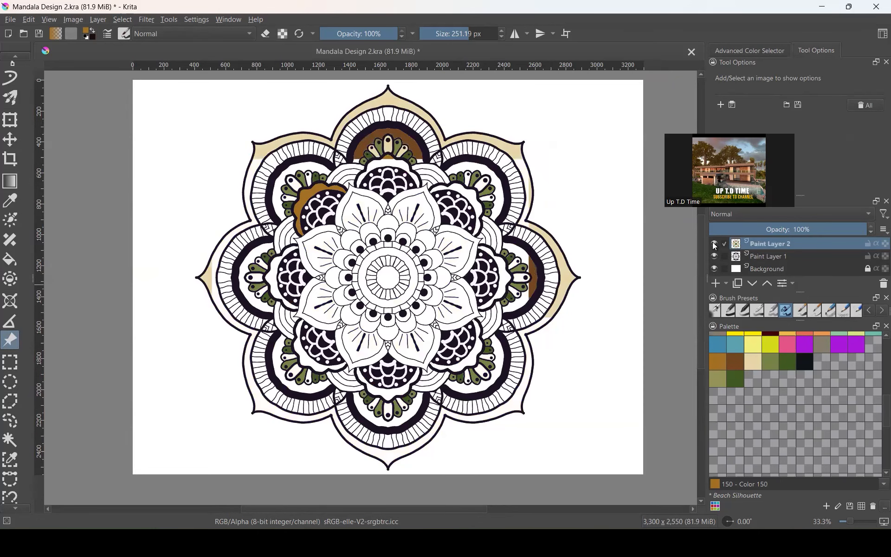
{"action": "left_click", "coordinate": [714, 243]}
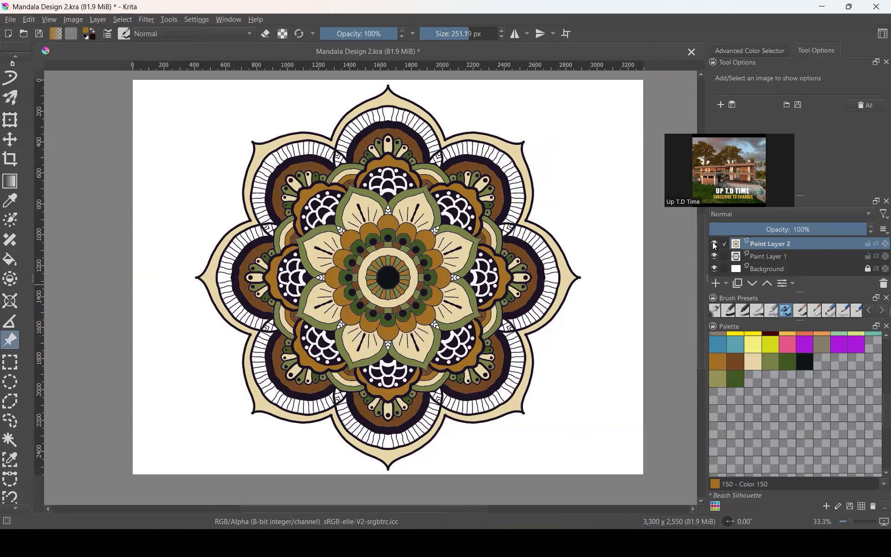
{"action": "left_click", "coordinate": [712, 255]}
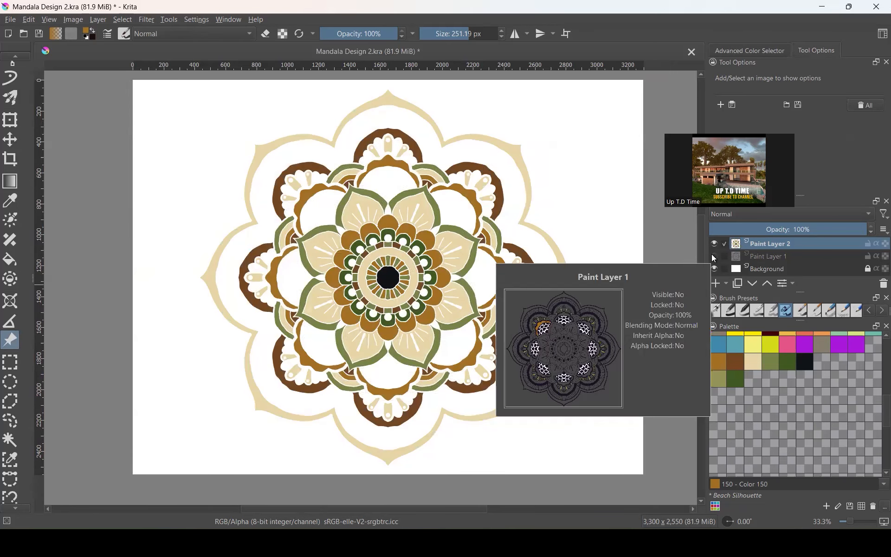
{"action": "left_click", "coordinate": [712, 254]}
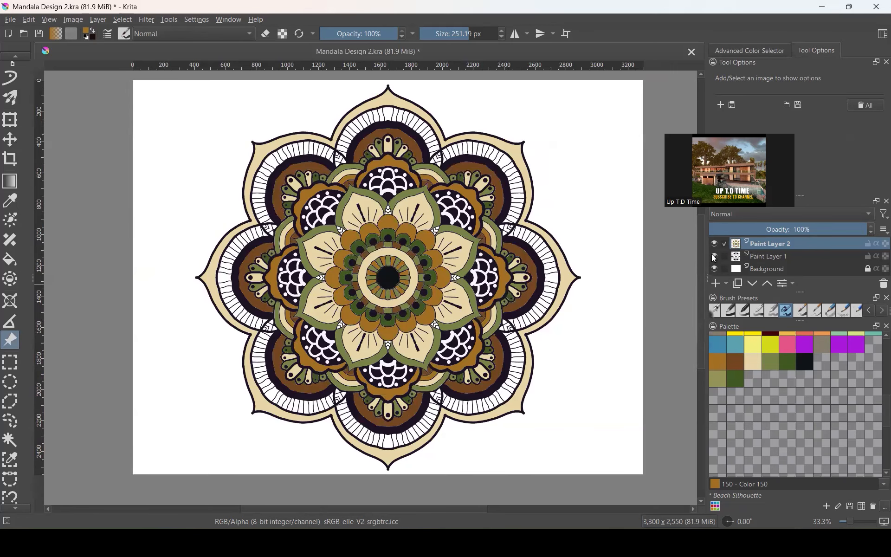
- Enable a drop shadow layer style on Paint Layer 1 and bring up its shadow settings
{"action": "left_click", "coordinate": [757, 255]}
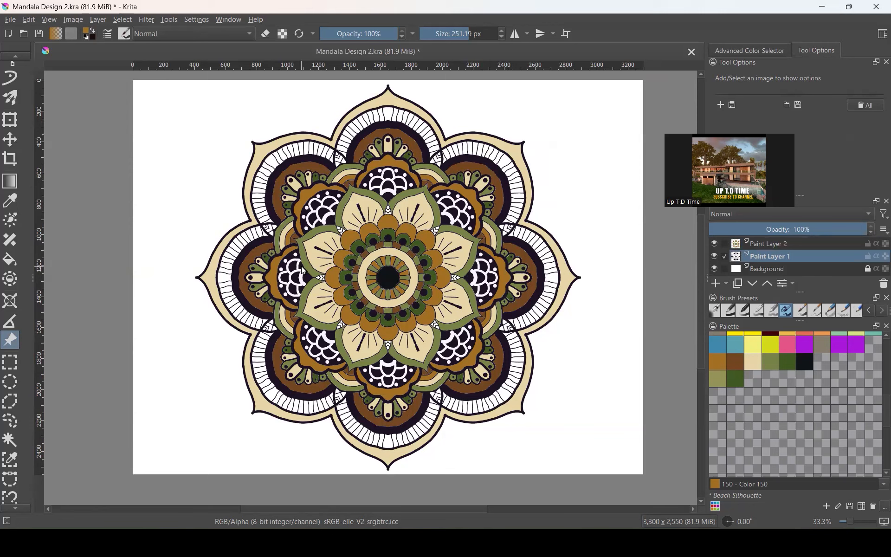
{"action": "left_click", "coordinate": [97, 19]}
{"action": "left_click", "coordinate": [144, 231]}
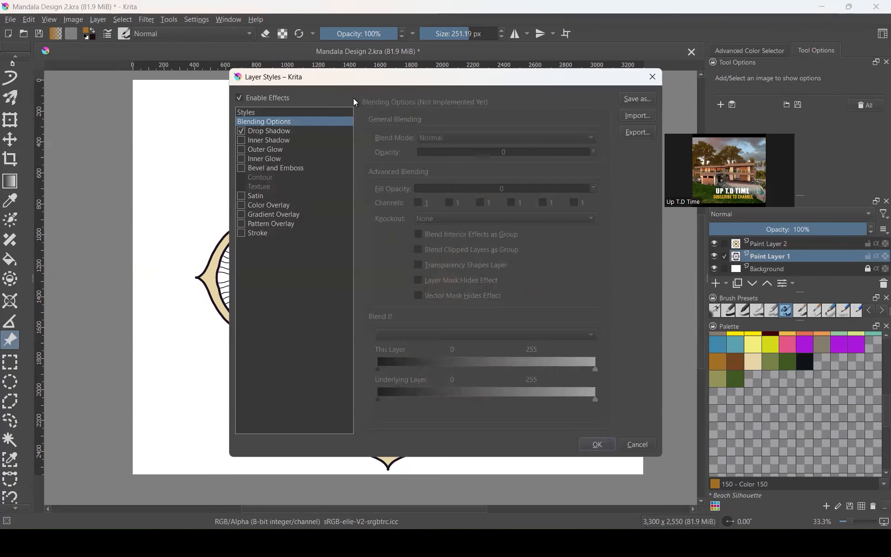
{"action": "left_click_drag", "start_coordinate": [376, 85], "coordinate": [608, 69]}
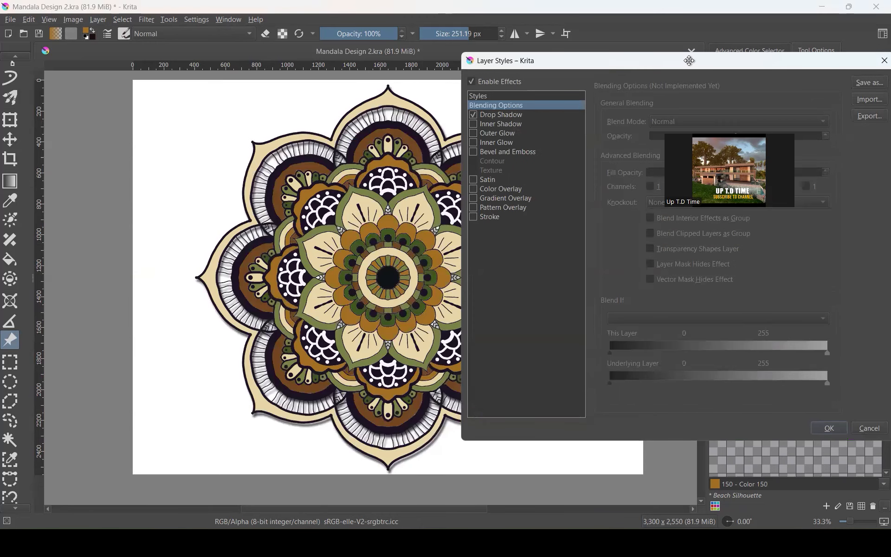
{"action": "left_click_drag", "start_coordinate": [689, 60], "coordinate": [737, 65]}
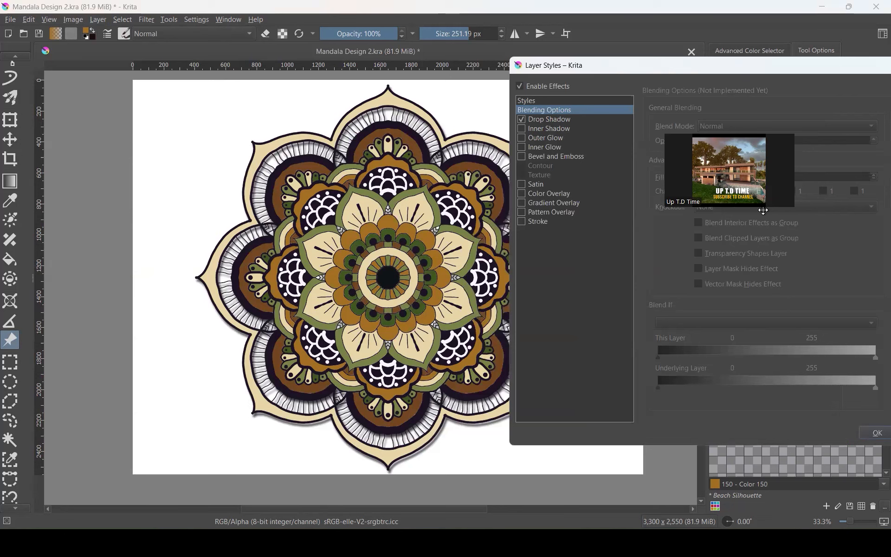
{"action": "left_click", "coordinate": [562, 119]}
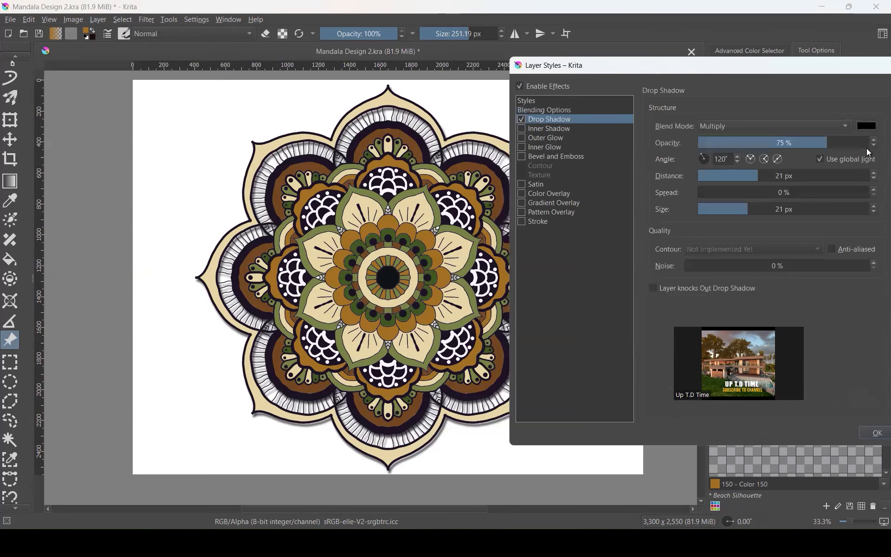
- Change the Paint Layer 1 drop shadow color to the olive swatch #5b5f24 and apply the layer style
{"action": "left_click", "coordinate": [865, 125]}
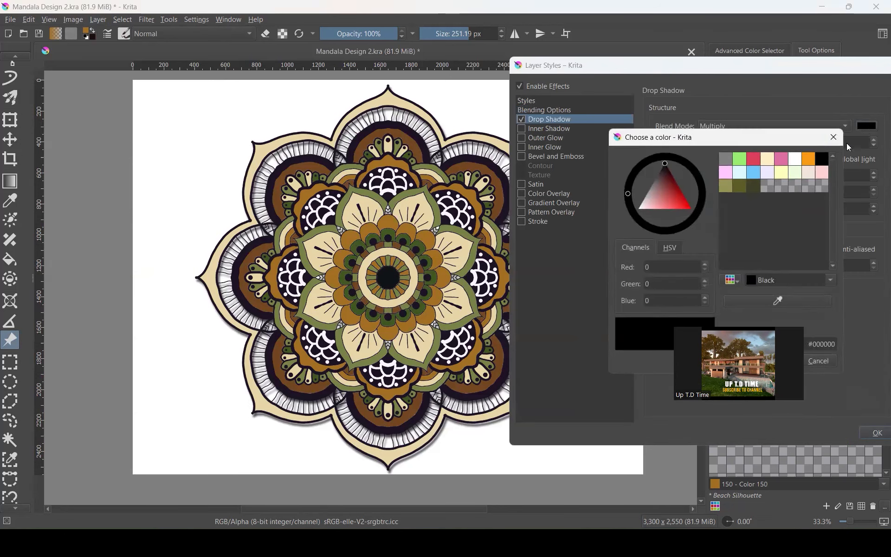
{"action": "left_click", "coordinate": [743, 184]}
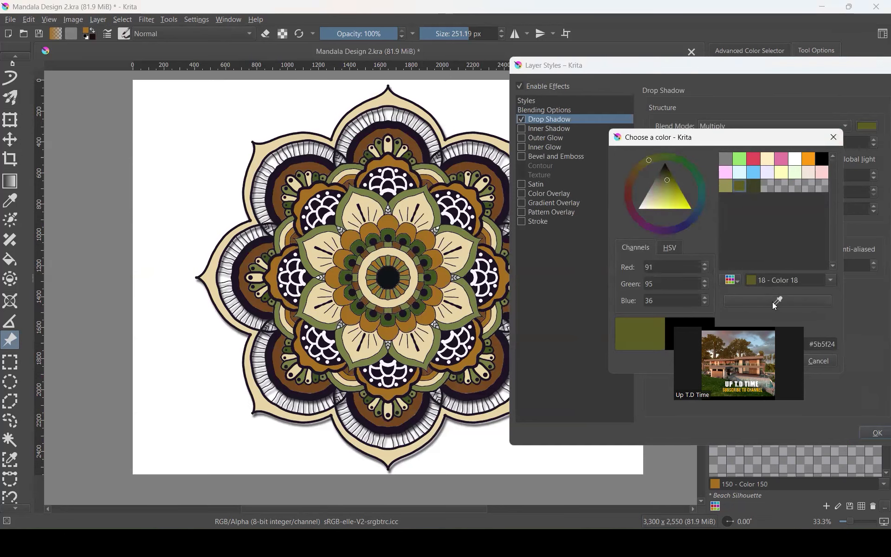
{"action": "left_click", "coordinate": [787, 360]}
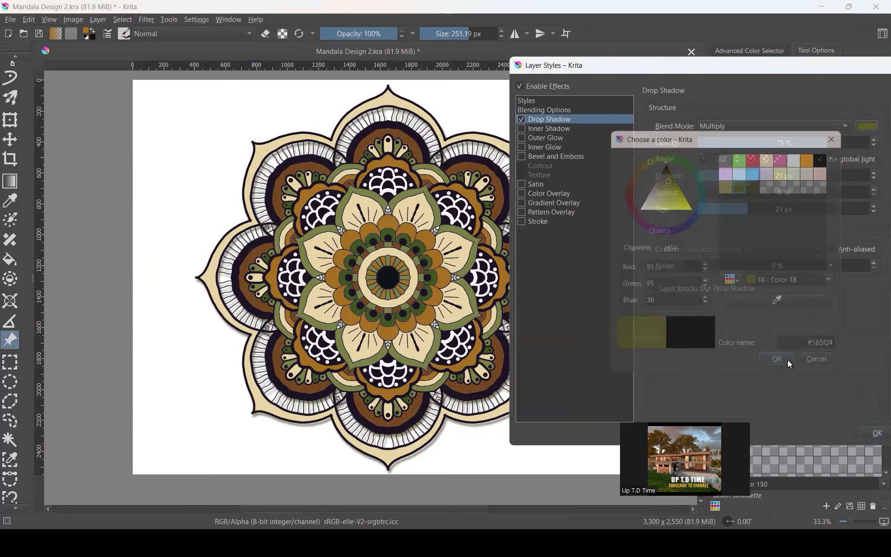
{"action": "left_click", "coordinate": [864, 430]}
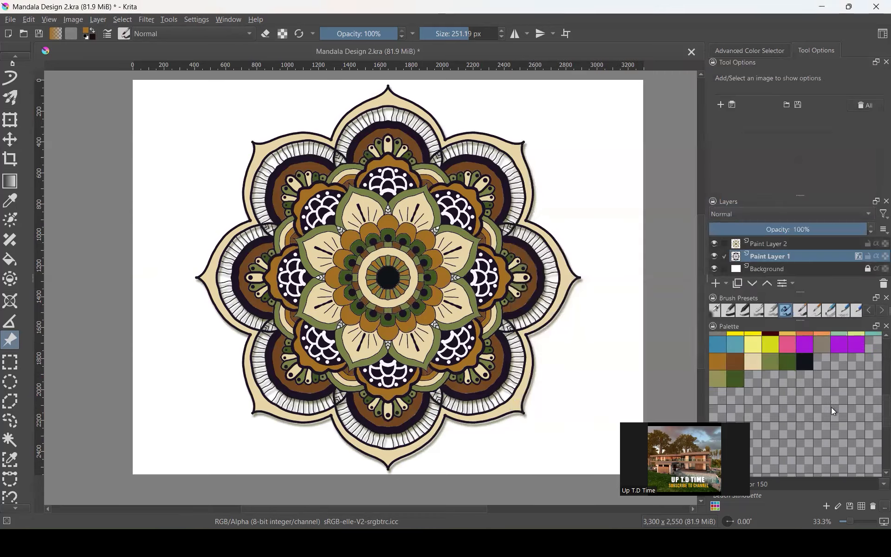
{"action": "scroll", "coordinate": [431, 143], "scroll_direction": "up", "scroll_amount": 1}
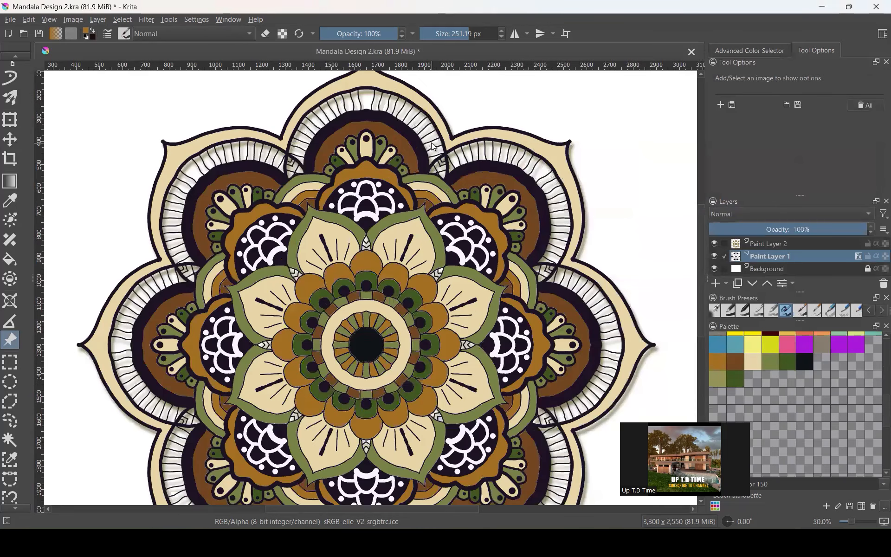
{"action": "scroll", "coordinate": [439, 171], "scroll_direction": "down", "scroll_amount": 1}
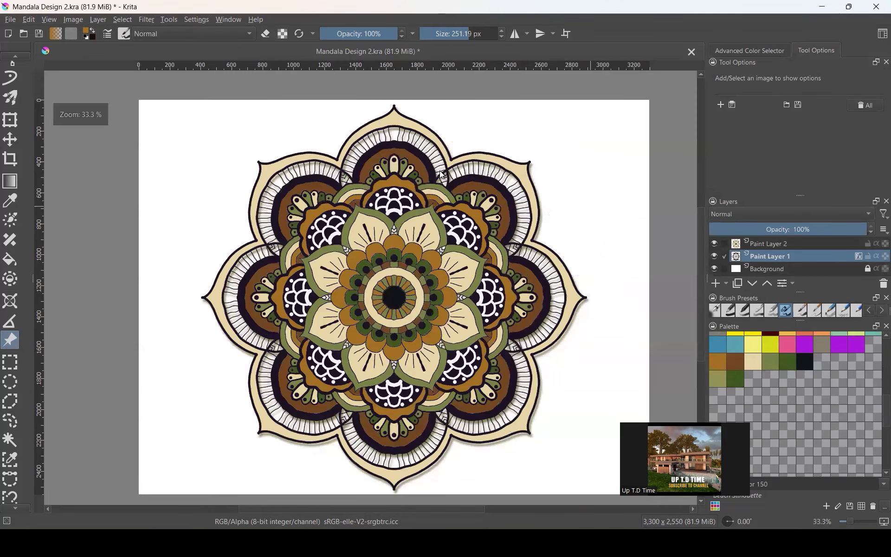
{"action": "scroll", "coordinate": [439, 171], "scroll_direction": "down", "scroll_amount": 1}
{"action": "scroll", "coordinate": [406, 246], "scroll_direction": "up", "scroll_amount": 2}
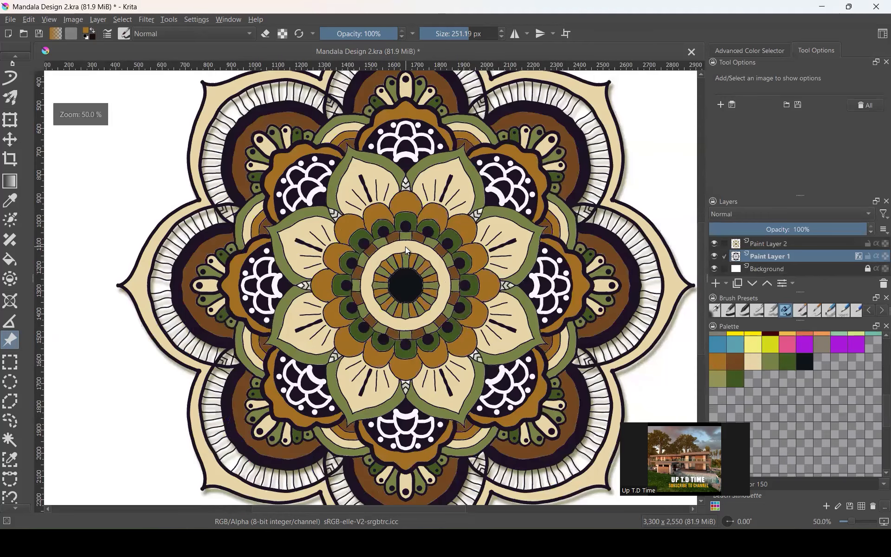
{"action": "scroll", "coordinate": [405, 246], "scroll_direction": "down", "scroll_amount": 1}
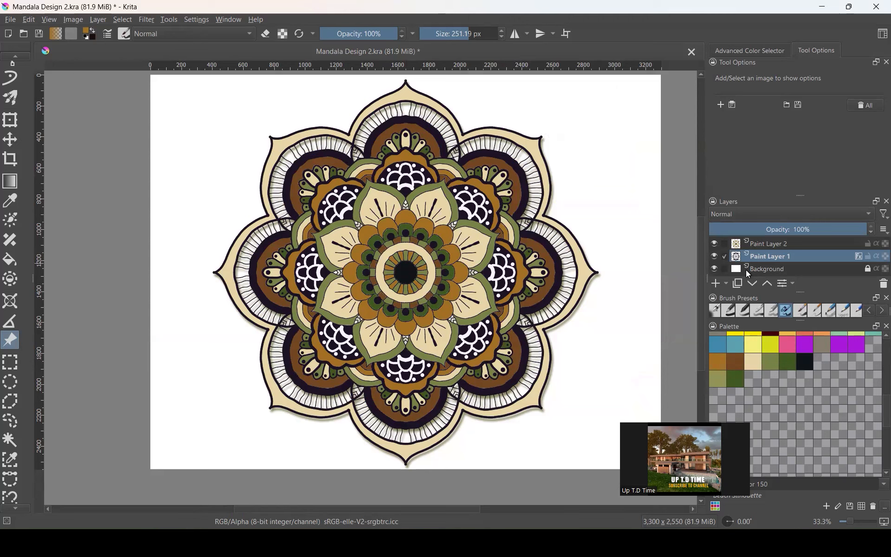
- Add a vector layer and place it between Paint Layer 1 and the Background layer
{"action": "left_click", "coordinate": [726, 284]}
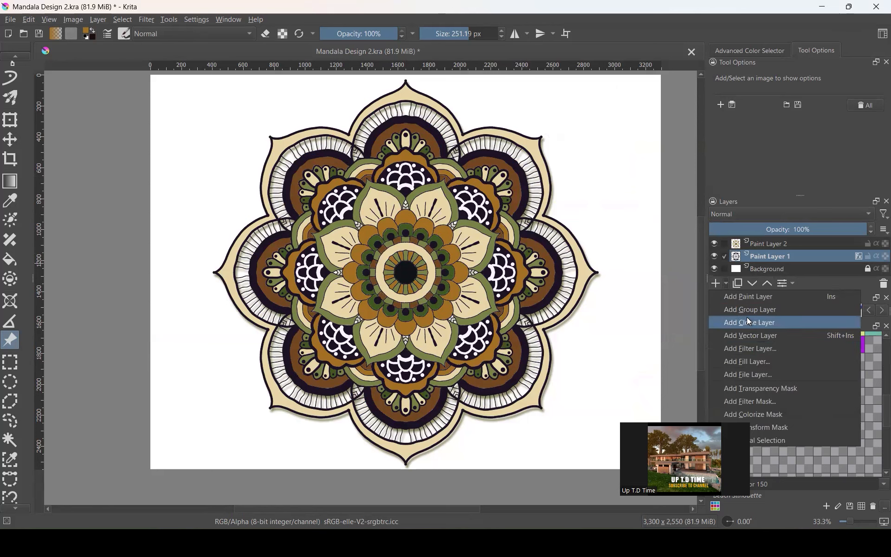
{"action": "left_click", "coordinate": [758, 335]}
{"action": "mouse_move", "coordinate": [767, 255]}
{"action": "left_mouse_down"}
{"action": "mouse_move", "coordinate": [762, 271]}
{"action": "mouse_move", "coordinate": [763, 260]}
{"action": "left_mouse_up"}
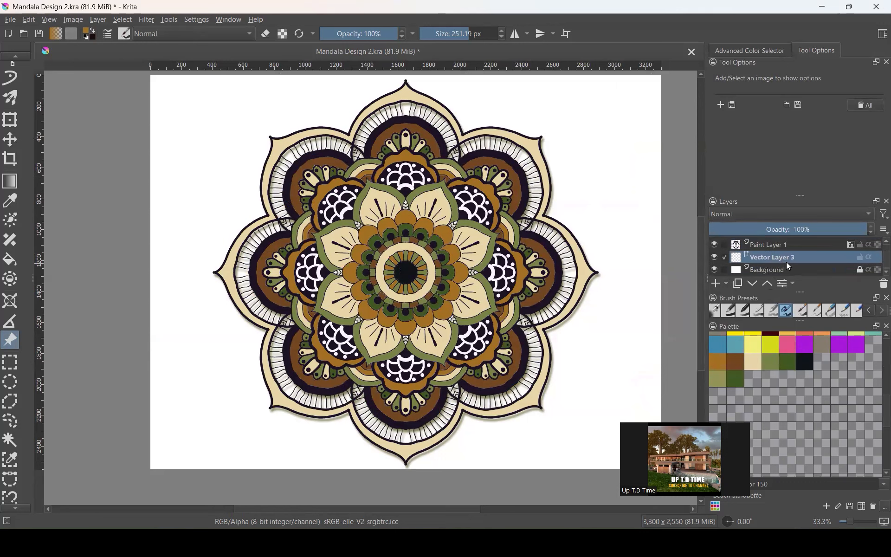
{"action": "mouse_move", "coordinate": [787, 265]}
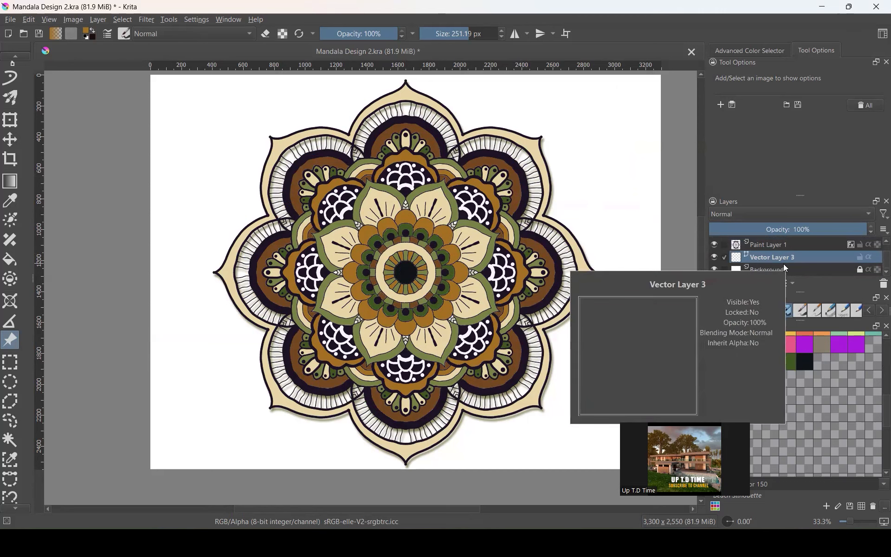
- Draw a 3,300 x 2,550 px rectangle over the whole canvas on the vector layer, filled with the orange-brown foreground color
{"action": "scroll", "coordinate": [14, 157], "scroll_direction": "up", "scroll_amount": 8}
{"action": "left_click", "coordinate": [10, 147]}
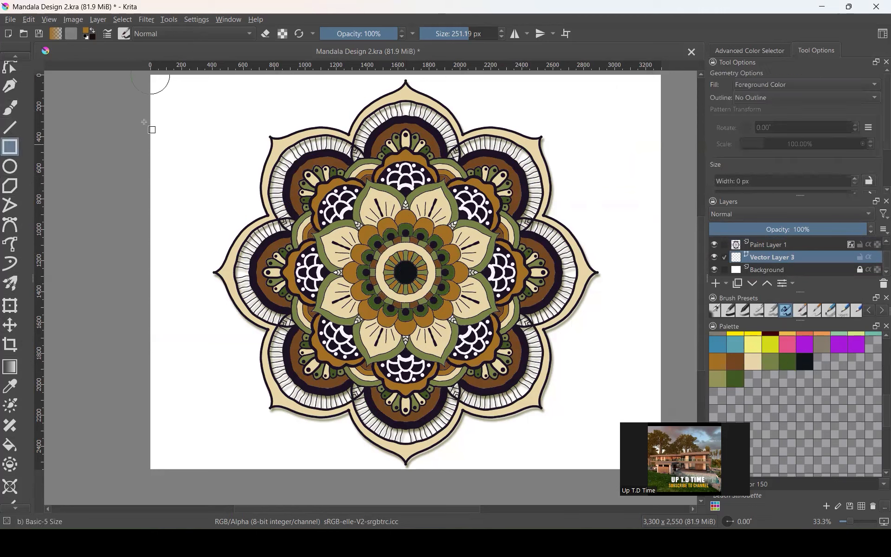
{"action": "left_click_drag", "start_coordinate": [151, 74], "coordinate": [616, 430]}
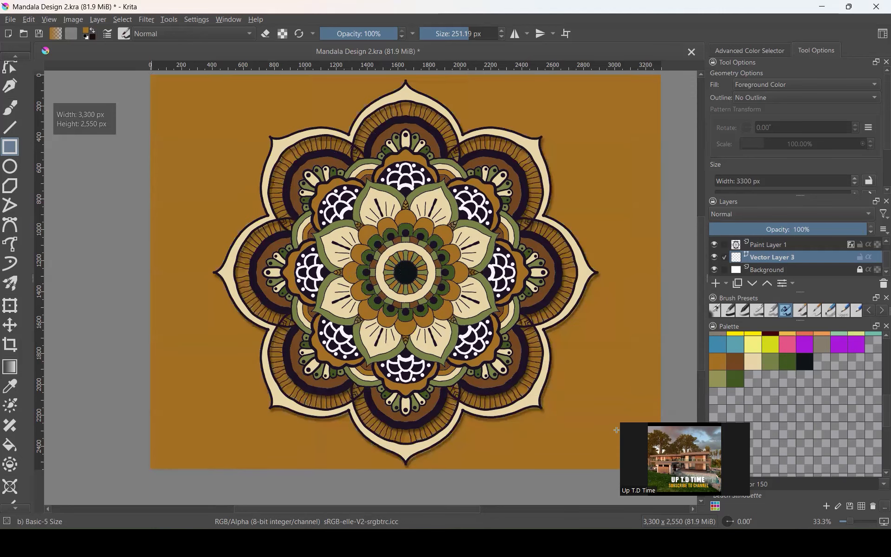
{"action": "scroll", "coordinate": [359, 312], "scroll_direction": "down", "scroll_amount": 1}
{"action": "scroll", "coordinate": [360, 312], "scroll_direction": "down", "scroll_amount": 1}
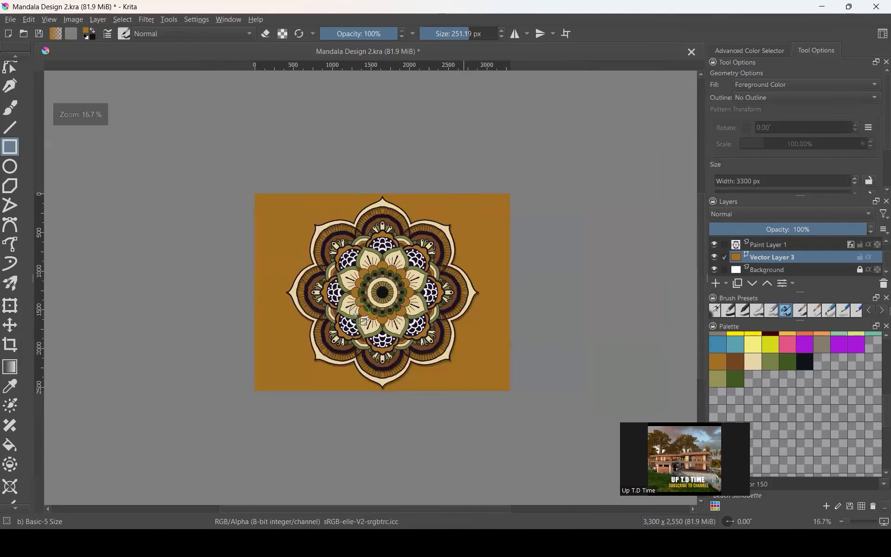
{"action": "scroll", "coordinate": [367, 304], "scroll_direction": "up", "scroll_amount": 1}
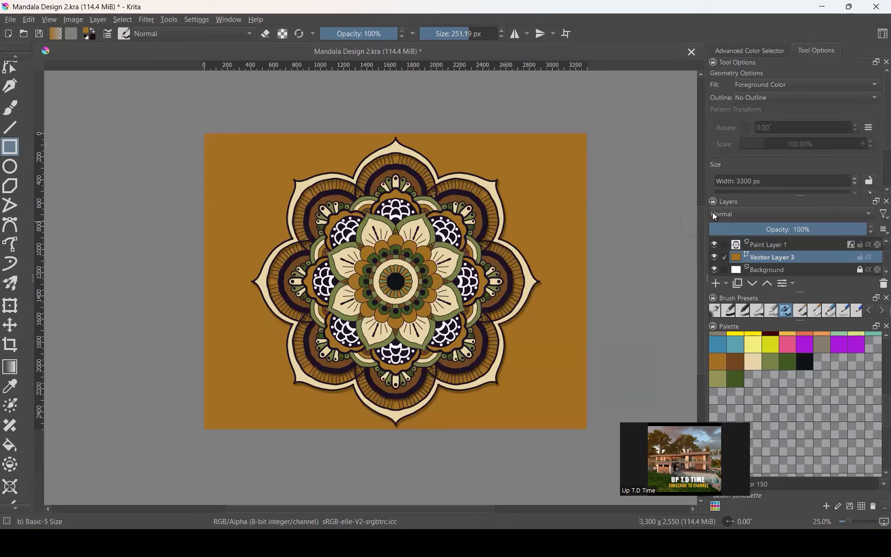
- Try to recolor the background rectangle with the gray-brown palette color using the Fill tool
{"action": "left_click", "coordinate": [826, 346]}
{"action": "left_click", "coordinate": [9, 445]}
{"action": "left_click", "coordinate": [242, 234]}
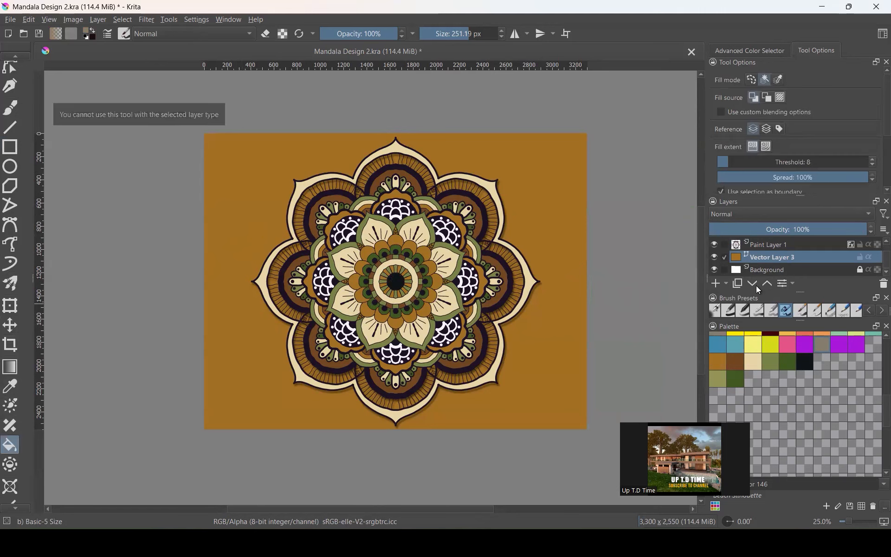
{"action": "left_click", "coordinate": [772, 51]}
{"action": "left_click", "coordinate": [811, 51]}
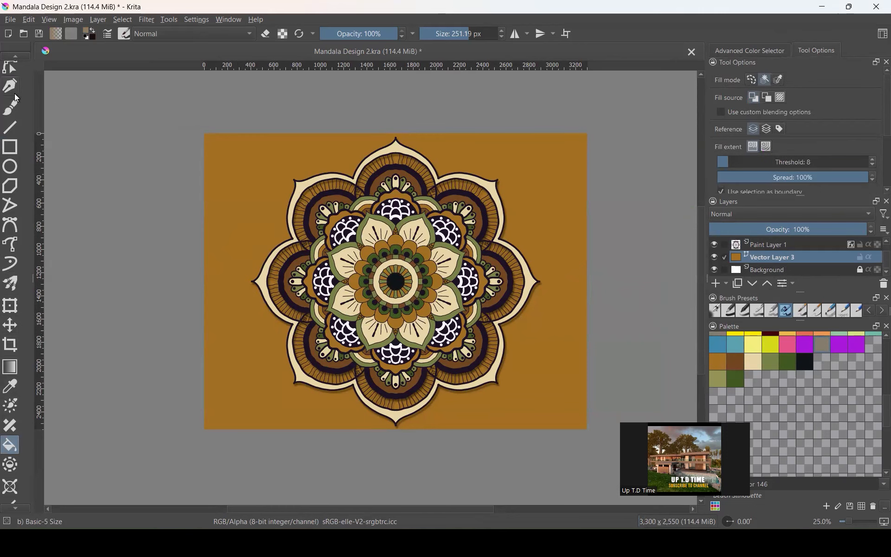
- Select the background rectangle as a shape, change its solid fill to the gray-brown palette color, and deselect it
{"action": "scroll", "coordinate": [16, 97], "scroll_direction": "up", "scroll_amount": 2}
{"action": "left_click", "coordinate": [10, 62]}
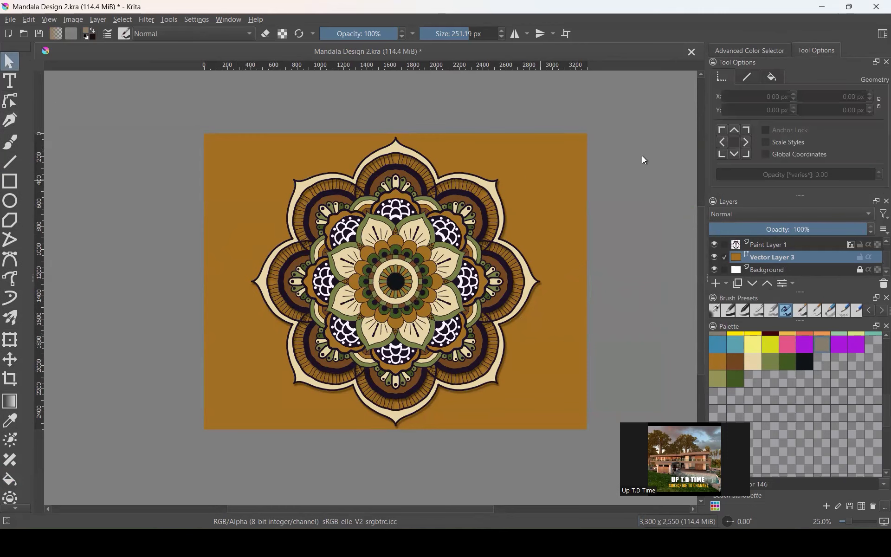
{"action": "left_click", "coordinate": [766, 77]}
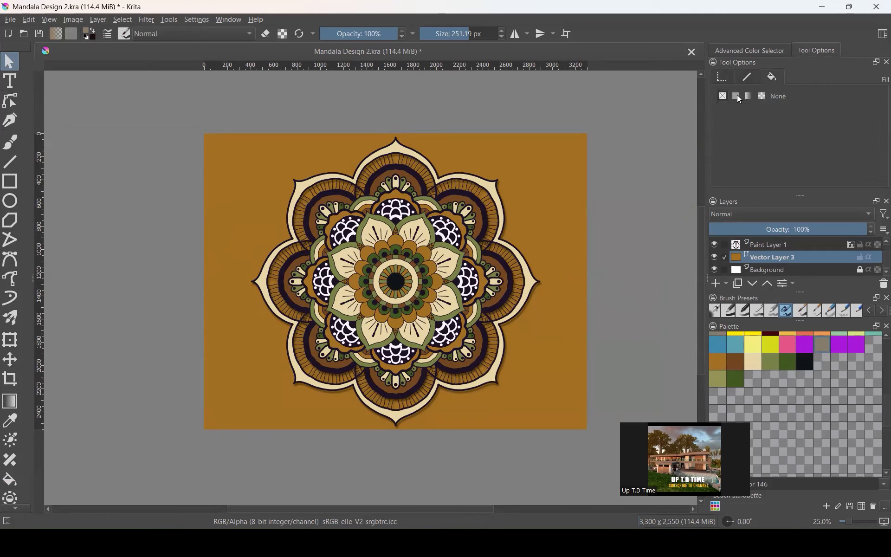
{"action": "left_click", "coordinate": [545, 158]}
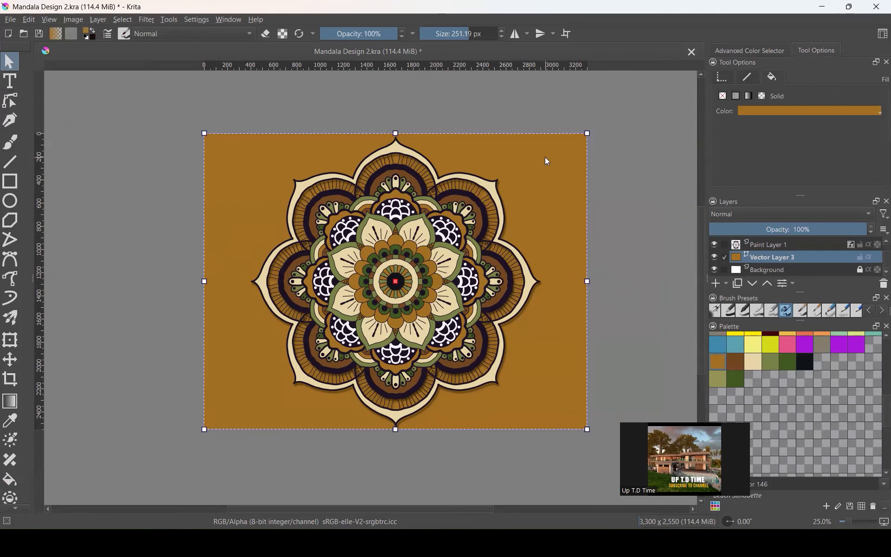
{"action": "left_click", "coordinate": [747, 110]}
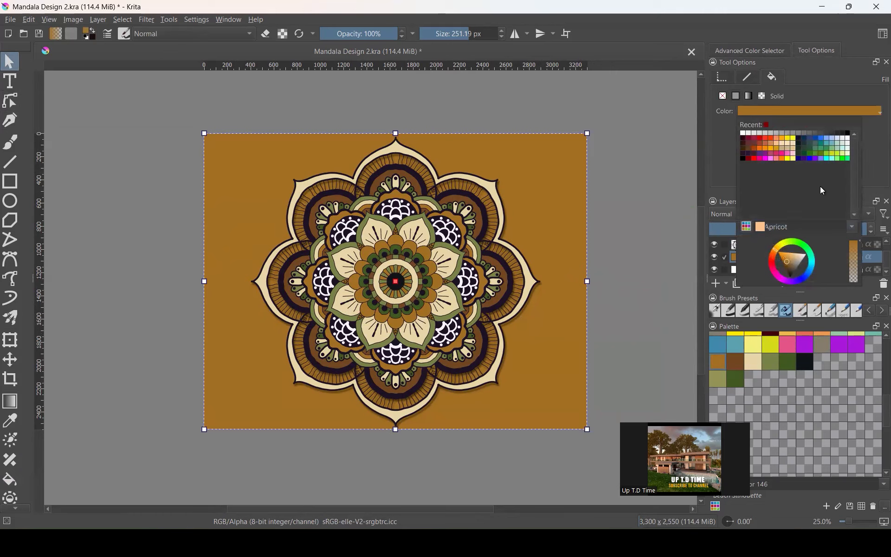
{"action": "left_click", "coordinate": [867, 174]}
{"action": "left_click", "coordinate": [821, 343]}
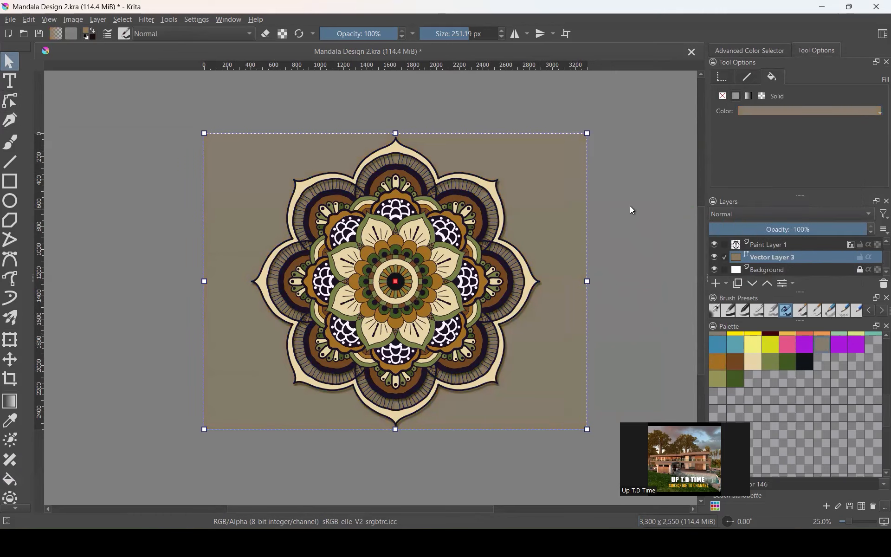
{"action": "left_click", "coordinate": [637, 207]}
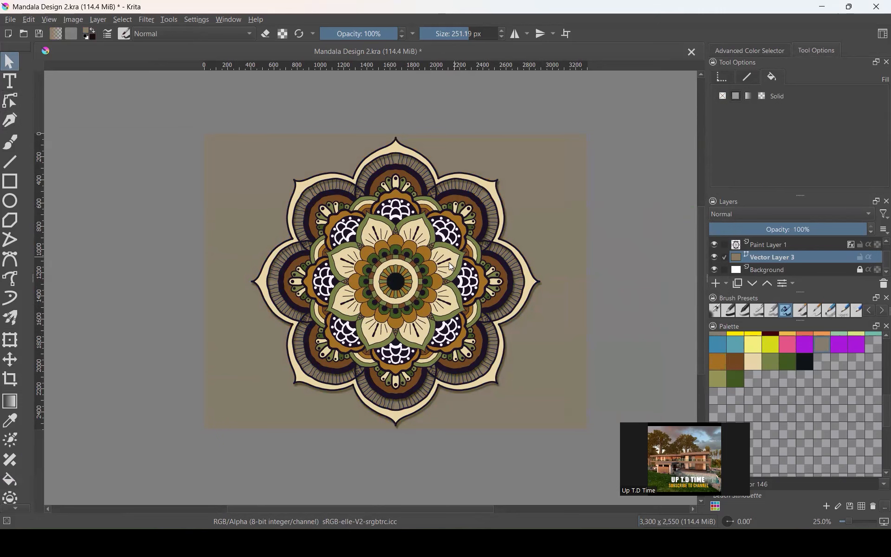
{"action": "scroll", "coordinate": [375, 304], "scroll_direction": "up", "scroll_amount": 1}
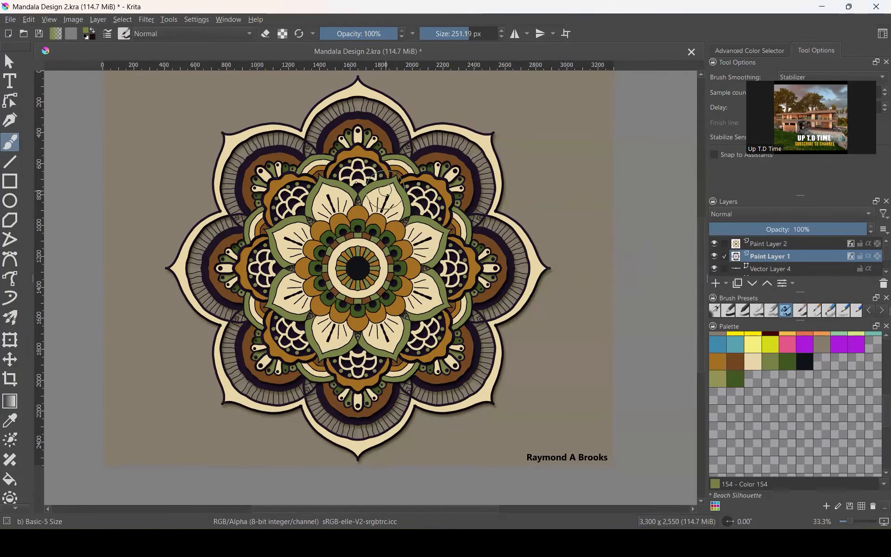
{"action": "scroll", "coordinate": [322, 181], "scroll_direction": "up", "scroll_amount": 1}
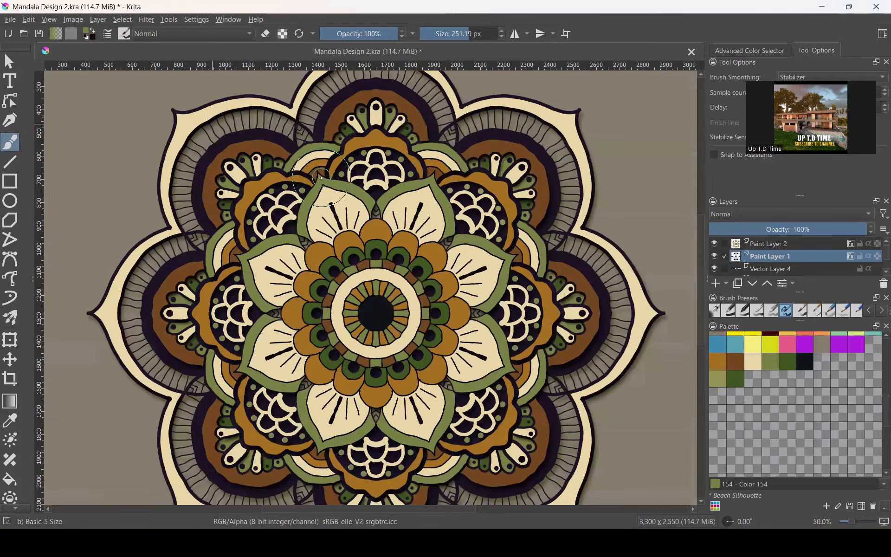
{"action": "scroll", "coordinate": [321, 177], "scroll_direction": "up", "scroll_amount": 1}
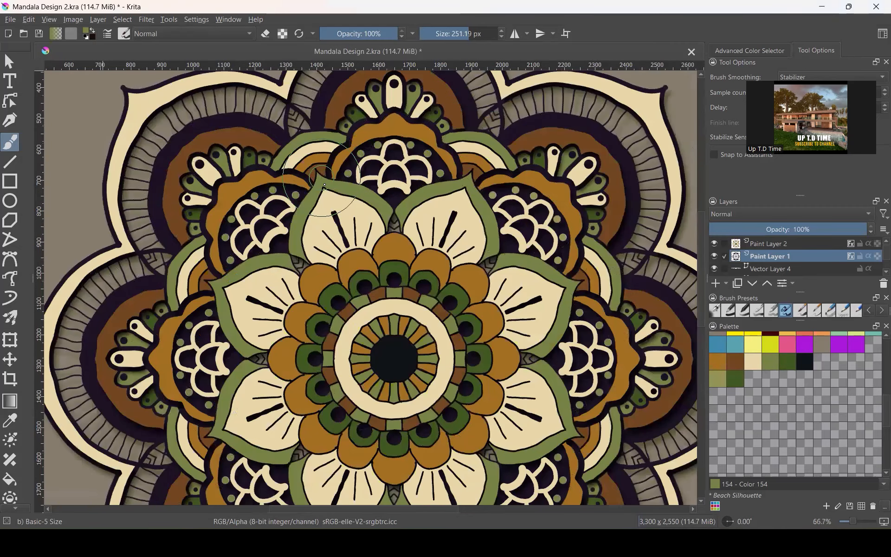
{"action": "scroll", "coordinate": [325, 189], "scroll_direction": "down", "scroll_amount": 2}
{"action": "scroll", "coordinate": [374, 204], "scroll_direction": "down", "scroll_amount": 1}
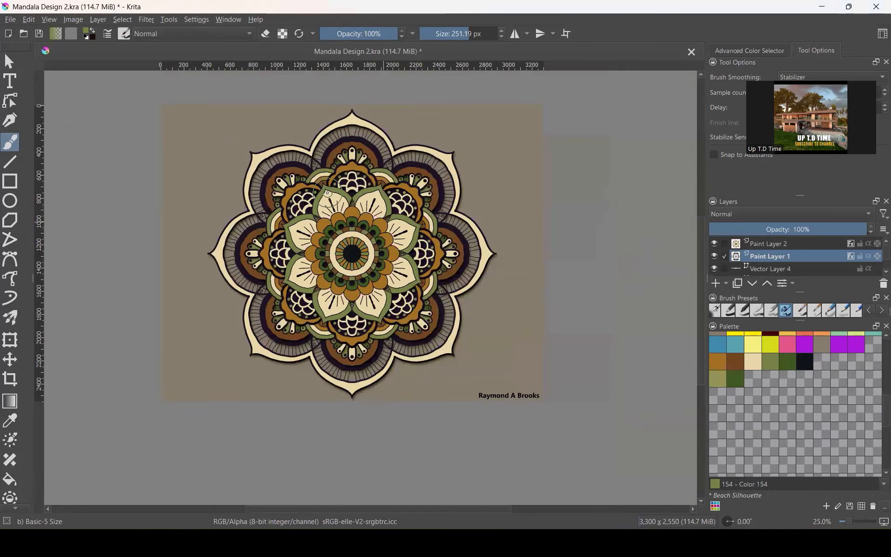
- Enable the drop shadow layer style on Paint Layer 2 and apply it
{"action": "left_click", "coordinate": [779, 246]}
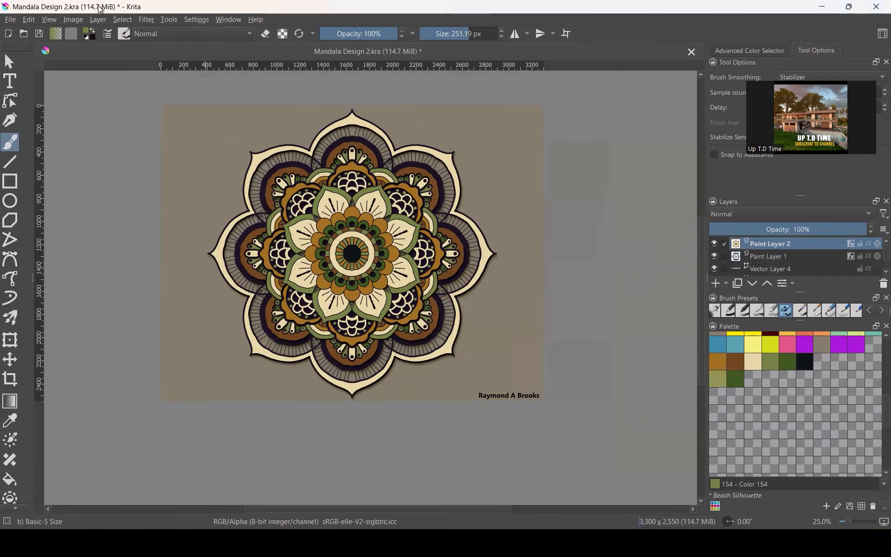
{"action": "left_click", "coordinate": [98, 19]}
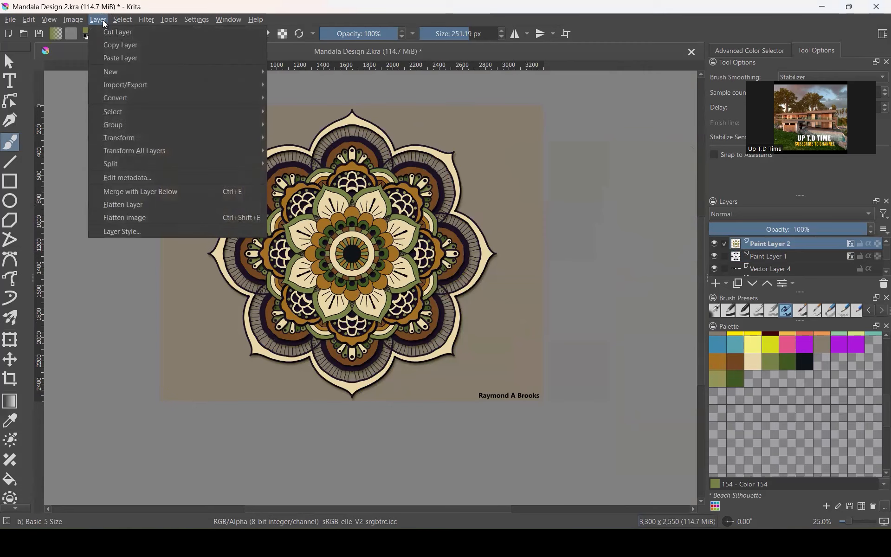
{"action": "left_click", "coordinate": [118, 229]}
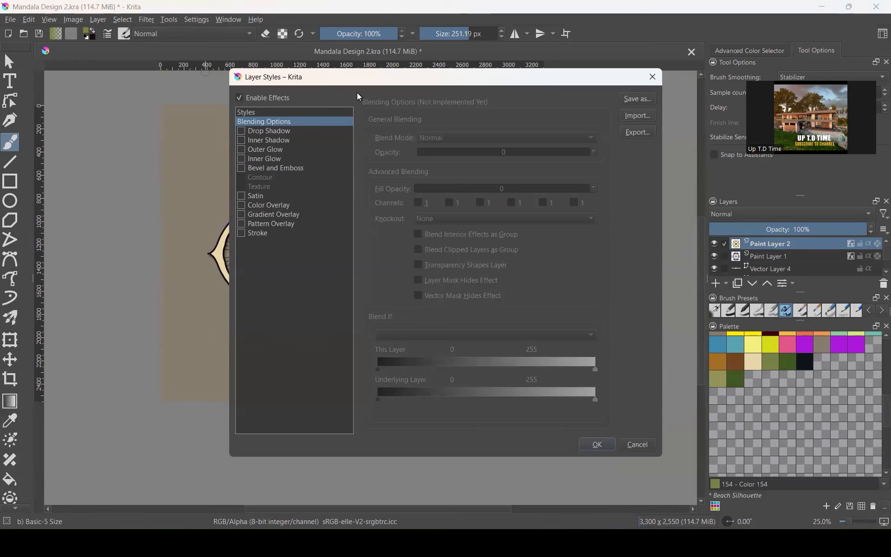
{"action": "left_click_drag", "start_coordinate": [372, 77], "coordinate": [640, 70]}
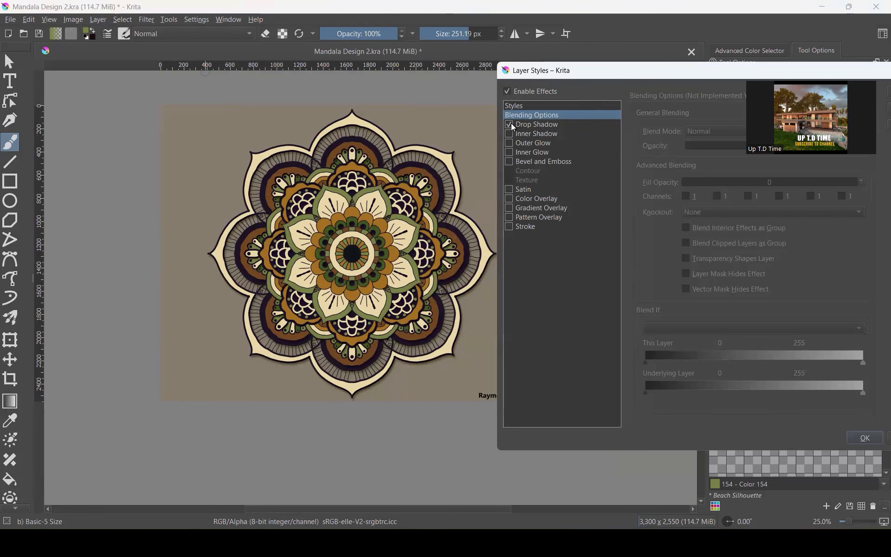
{"action": "left_click", "coordinate": [856, 435]}
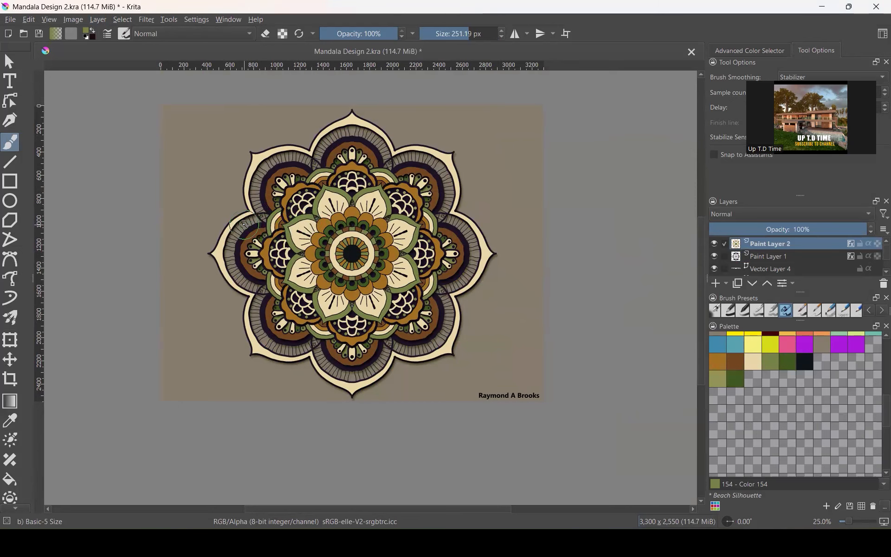
{"action": "scroll", "coordinate": [243, 224], "scroll_direction": "up", "scroll_amount": 1}
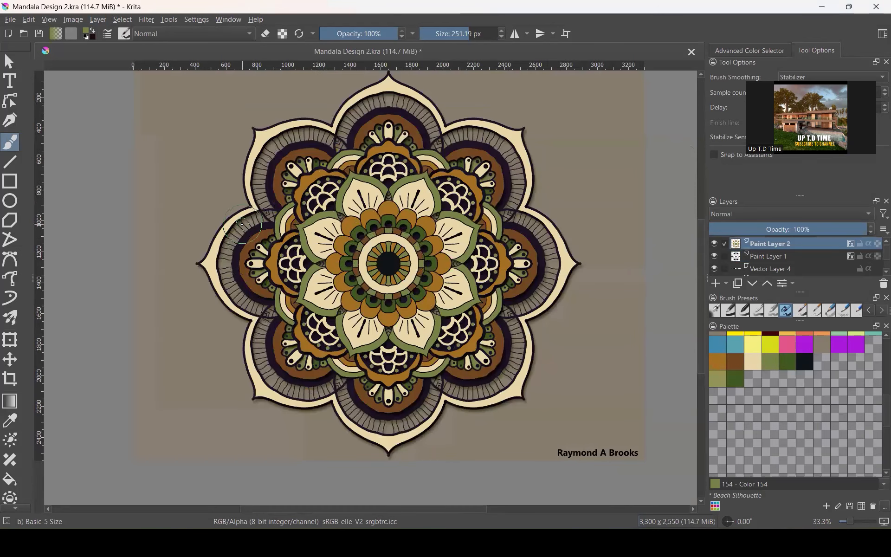